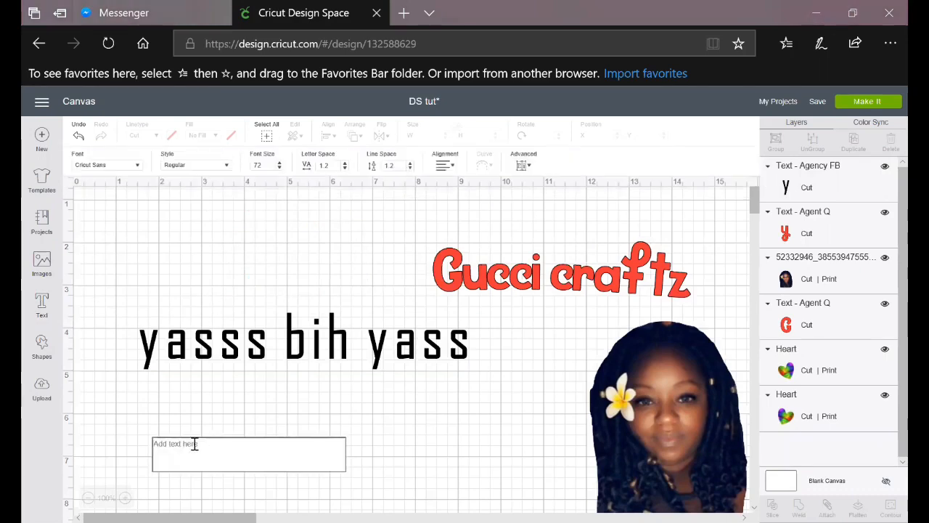
Step: Add the text "holla" and place it above the "yasss bih yass" line
text(holla)
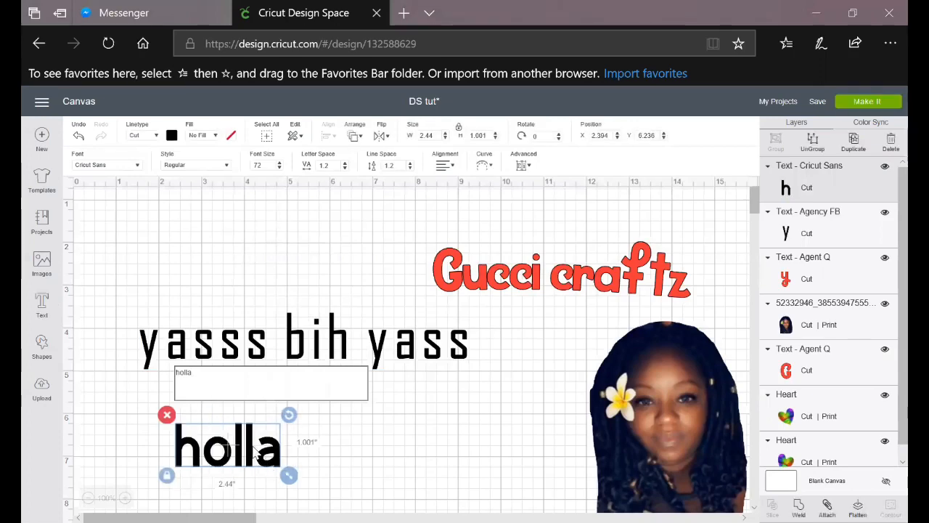
click(253, 242)
drag(234, 256, 245, 454)
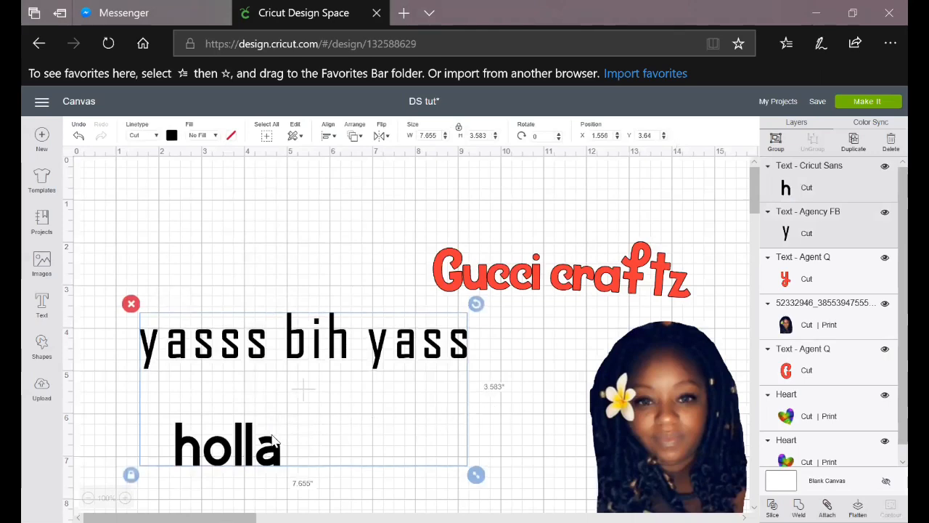
click(245, 445)
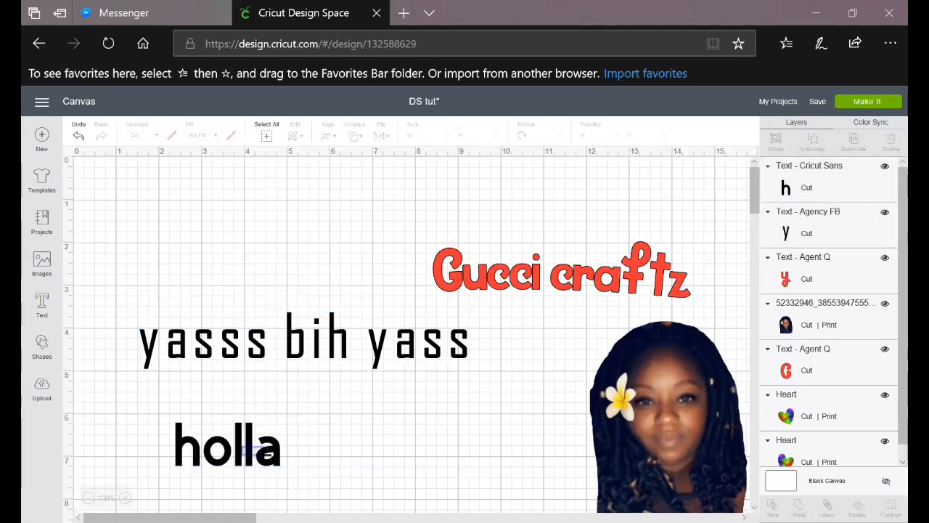
click(210, 451)
drag(215, 466, 231, 273)
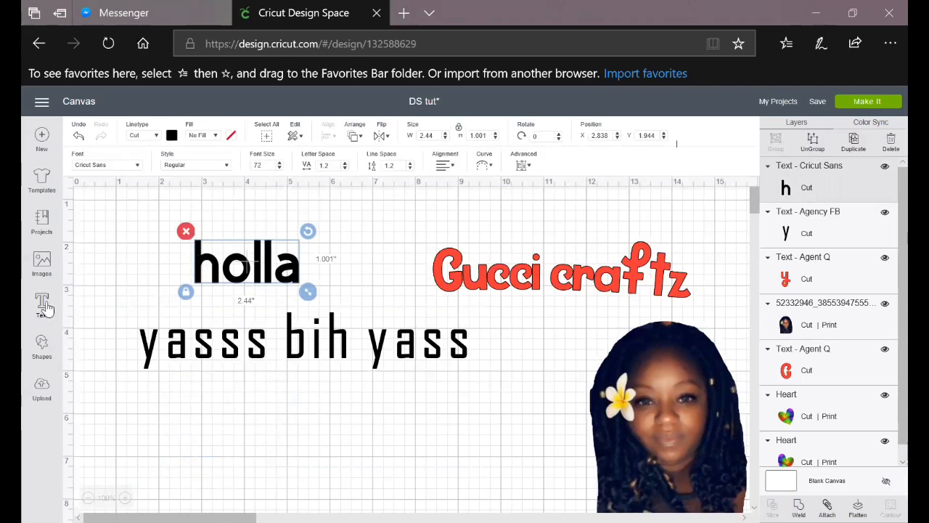
Step: Search the fonts for "bab", apply Babette to "holla", and shift the word slightly left and up
click(139, 167)
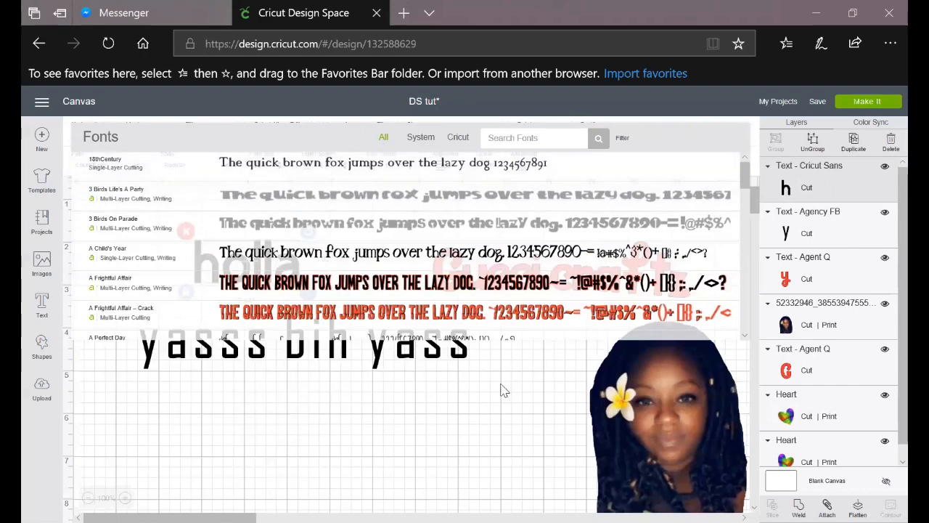
click(476, 376)
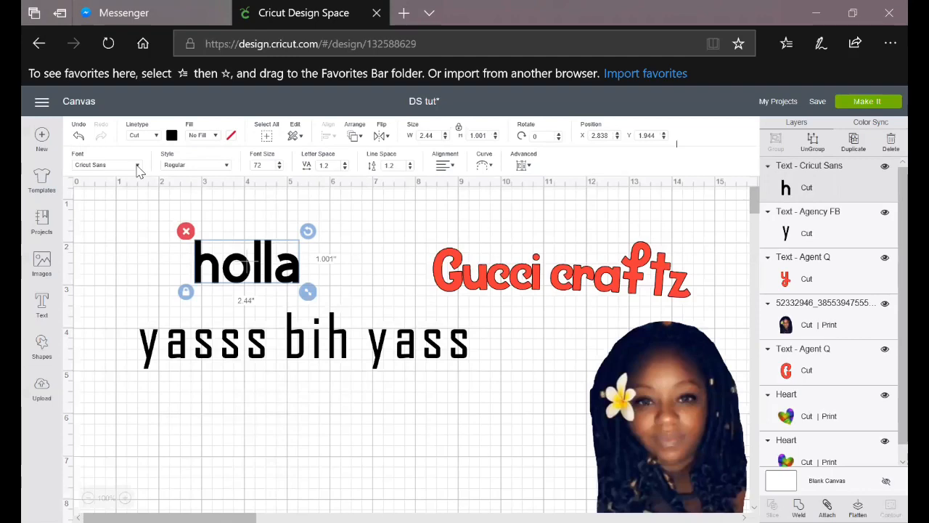
click(138, 166)
click(506, 144)
text(bab)
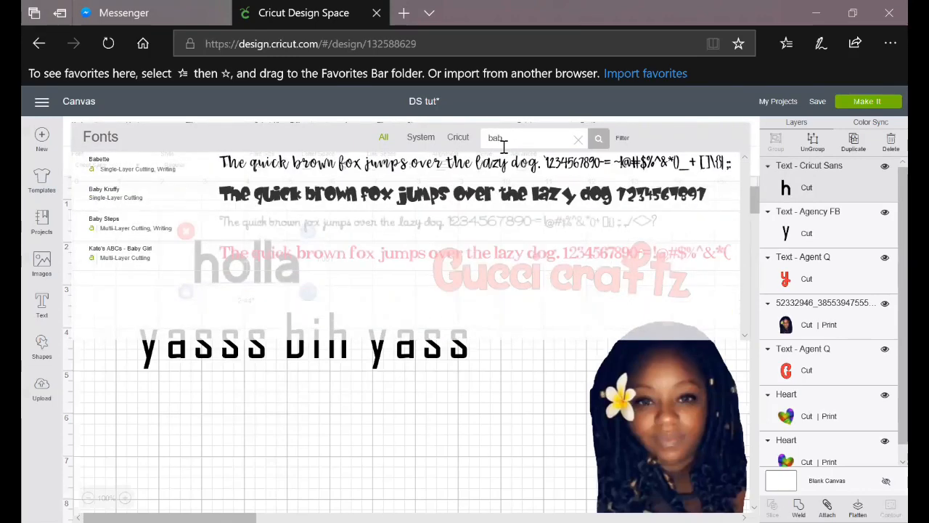
click(462, 163)
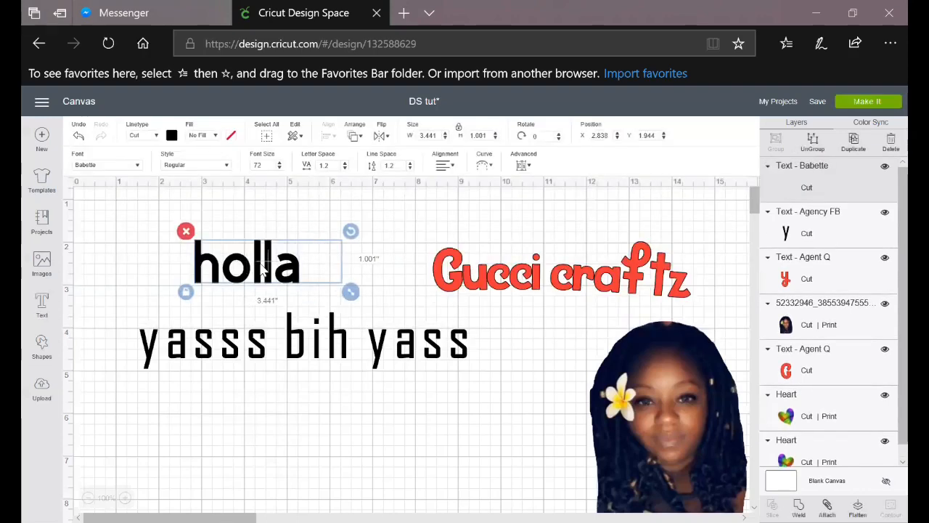
drag(280, 270, 239, 264)
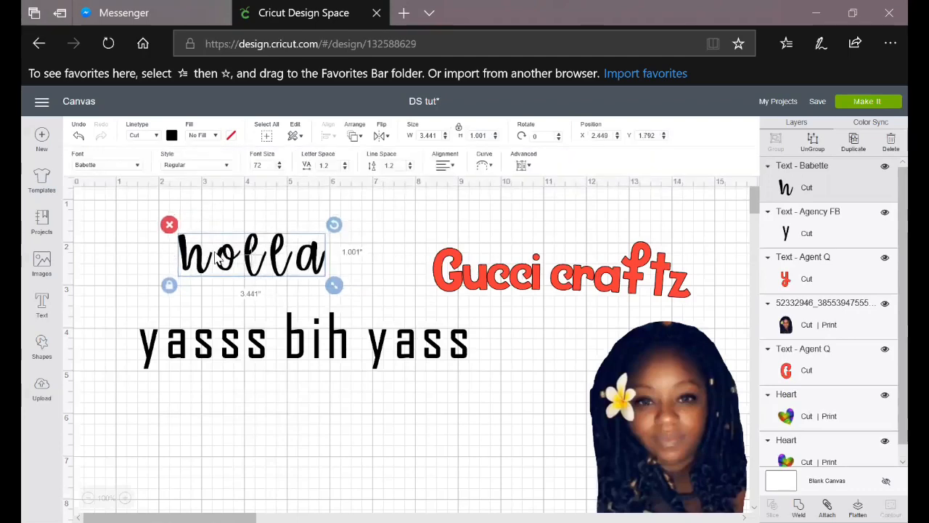
Step: Set the style of the "yasss bih yass" text to Bold Italic
click(181, 167)
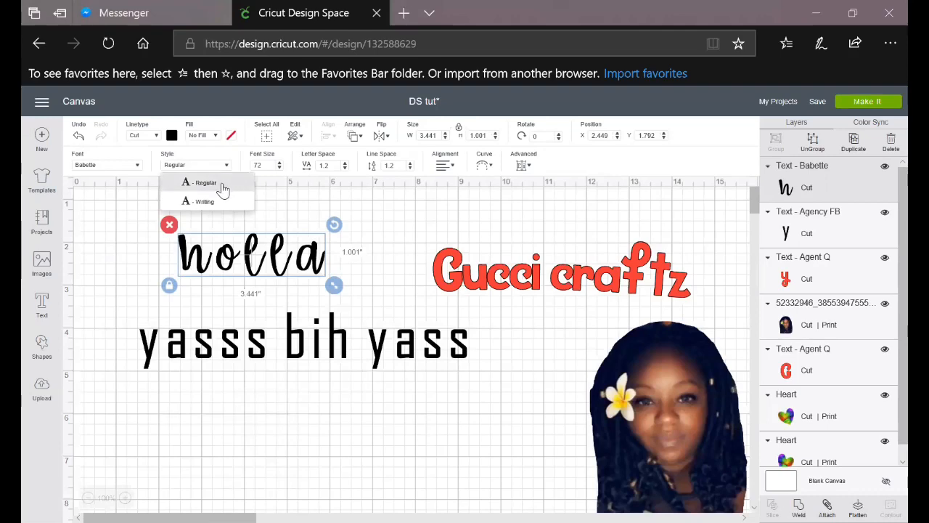
click(215, 350)
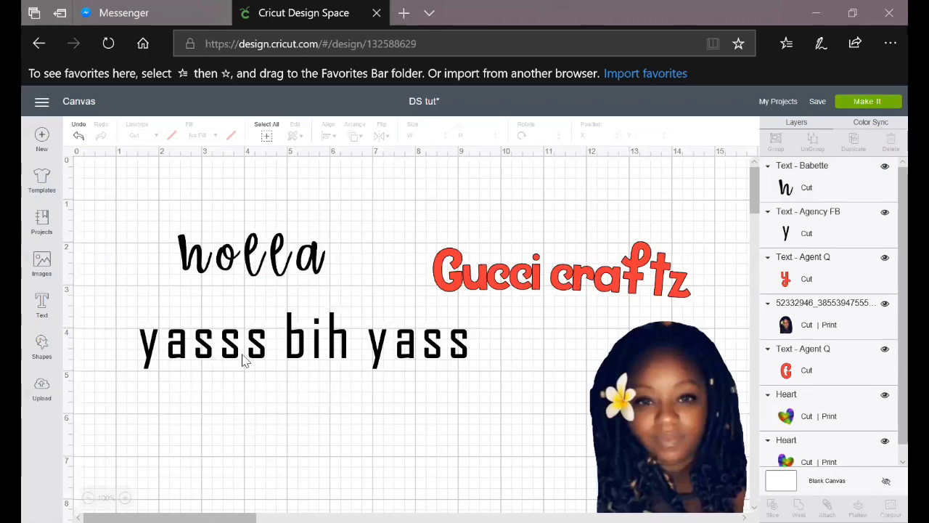
click(246, 355)
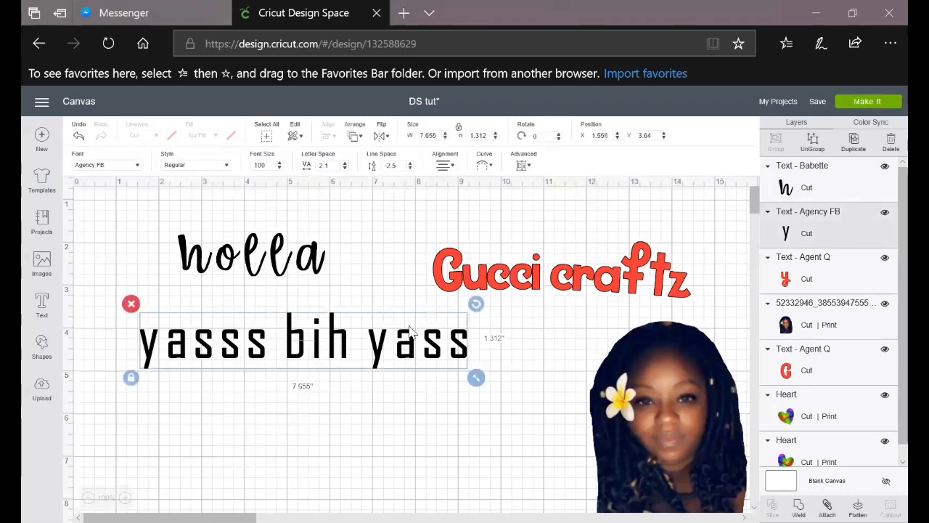
click(227, 166)
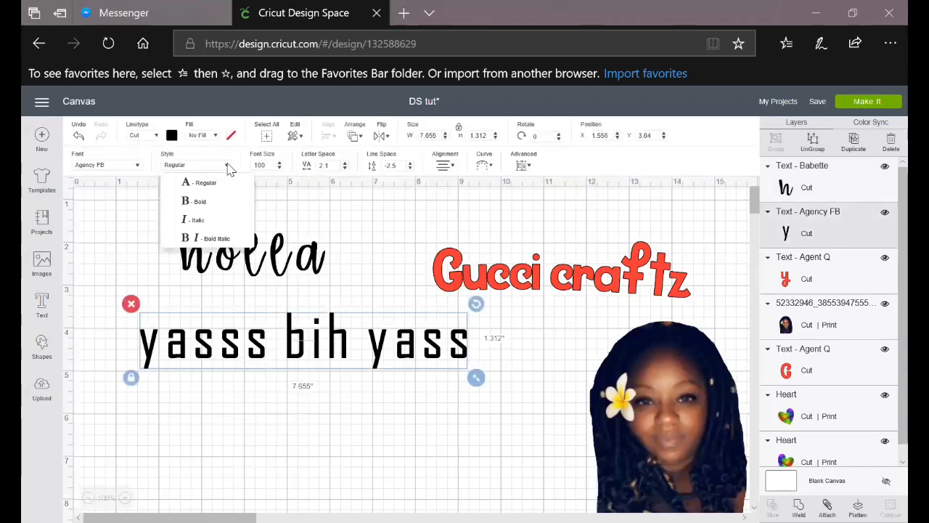
click(205, 241)
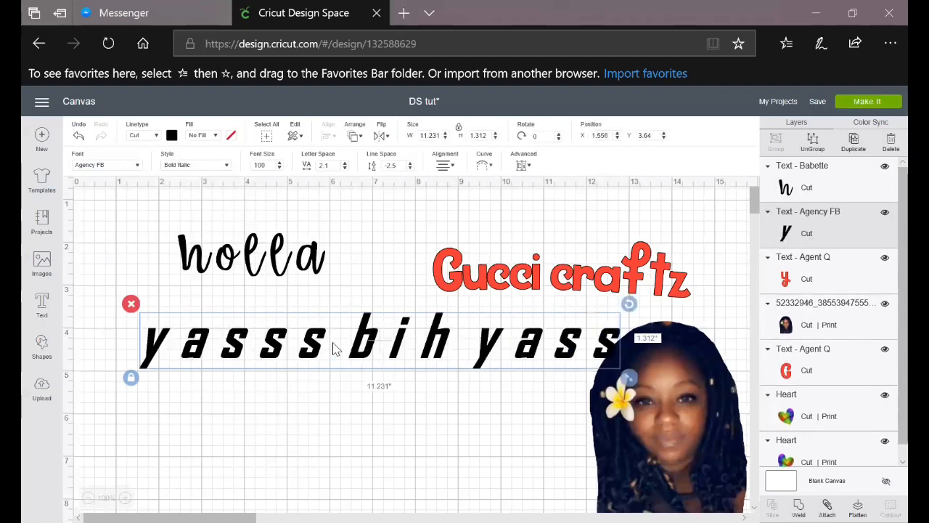
Step: Try the Writing style on "holla", and return it to Regular
click(204, 261)
click(227, 165)
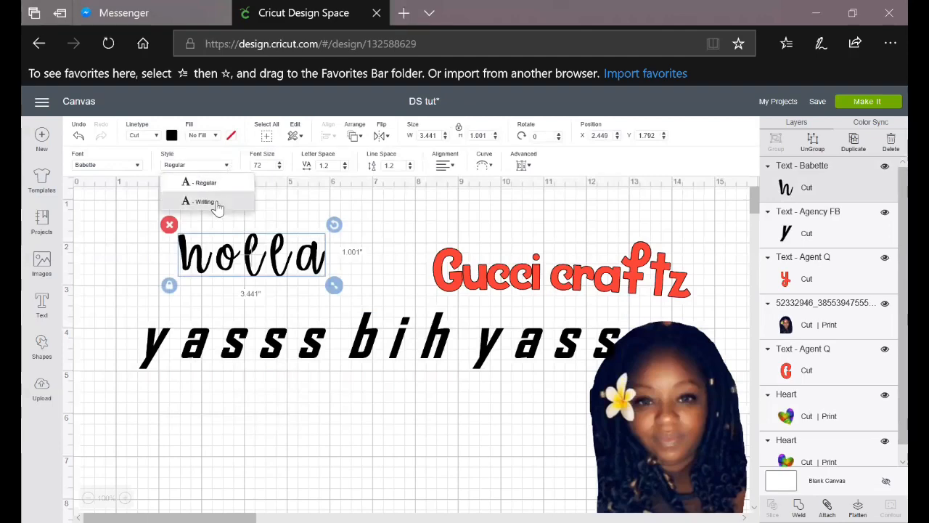
click(216, 203)
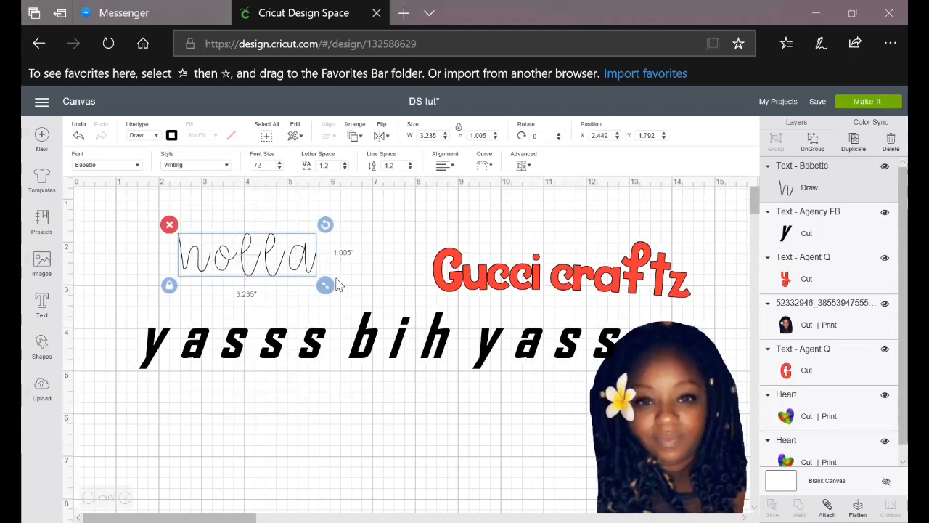
click(226, 166)
click(198, 180)
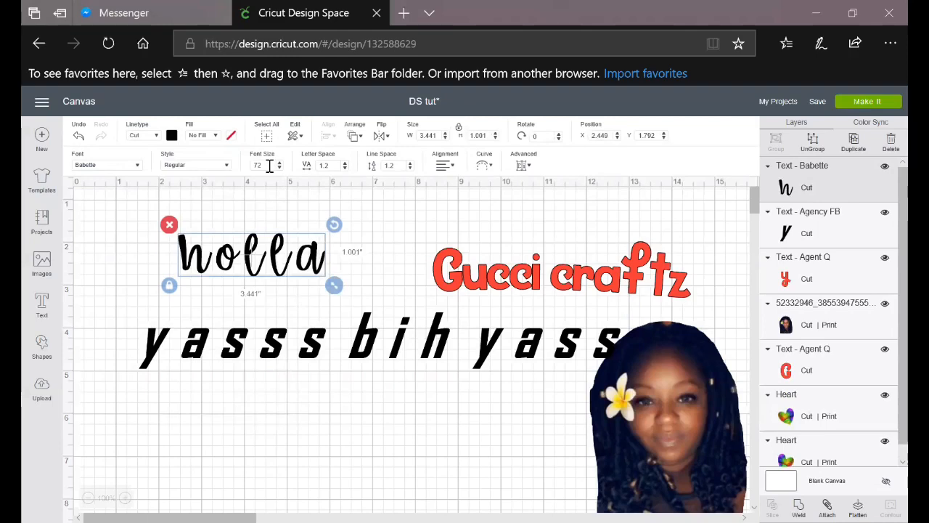
Step: Resize "holla" with its proportions unlocked, relock them, and scale it to about 4.23 by 1.03 inches
drag(335, 287, 375, 311)
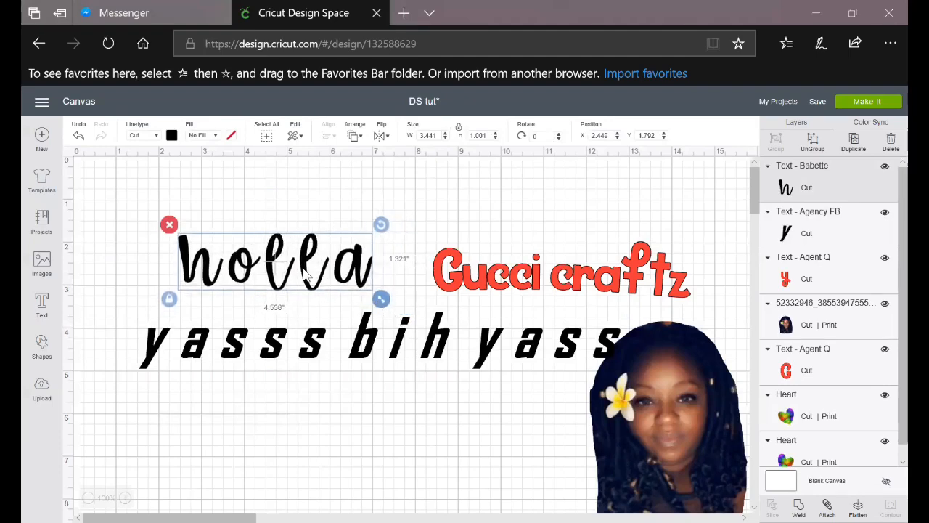
click(266, 248)
click(278, 262)
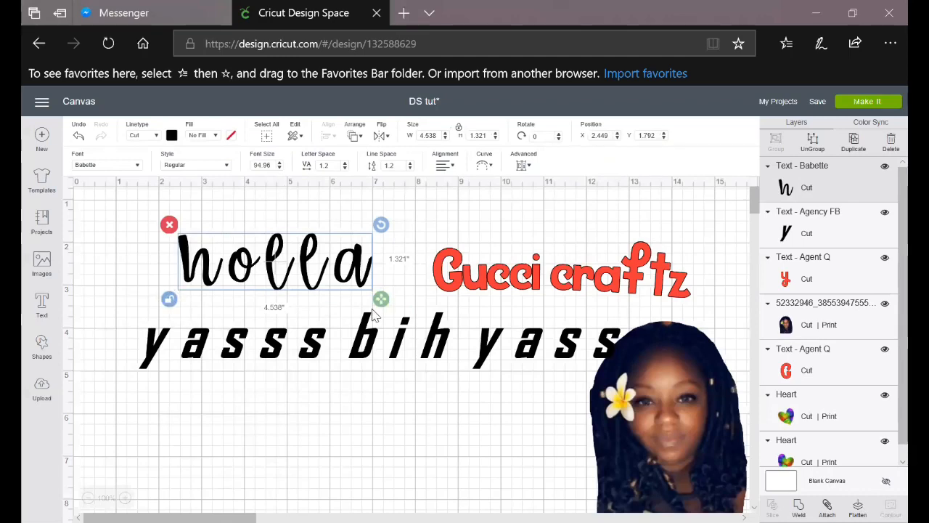
drag(384, 301, 312, 289)
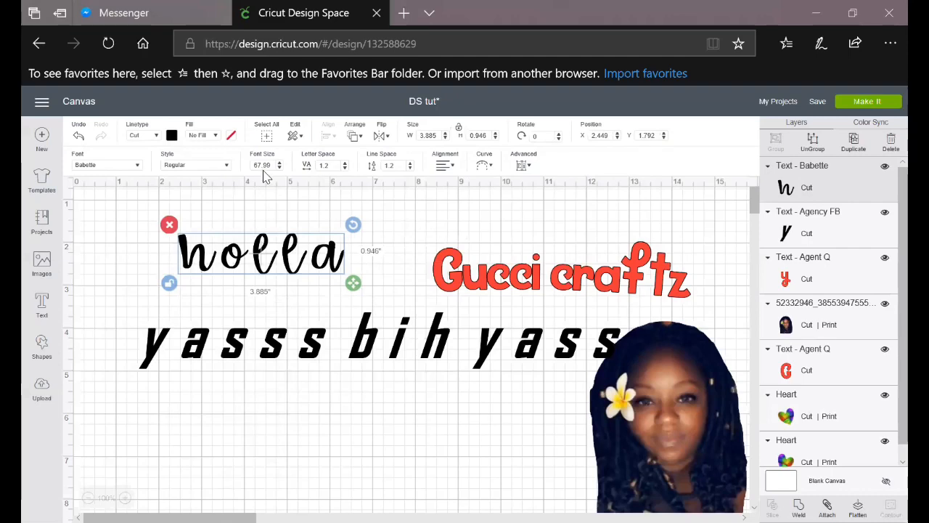
click(170, 283)
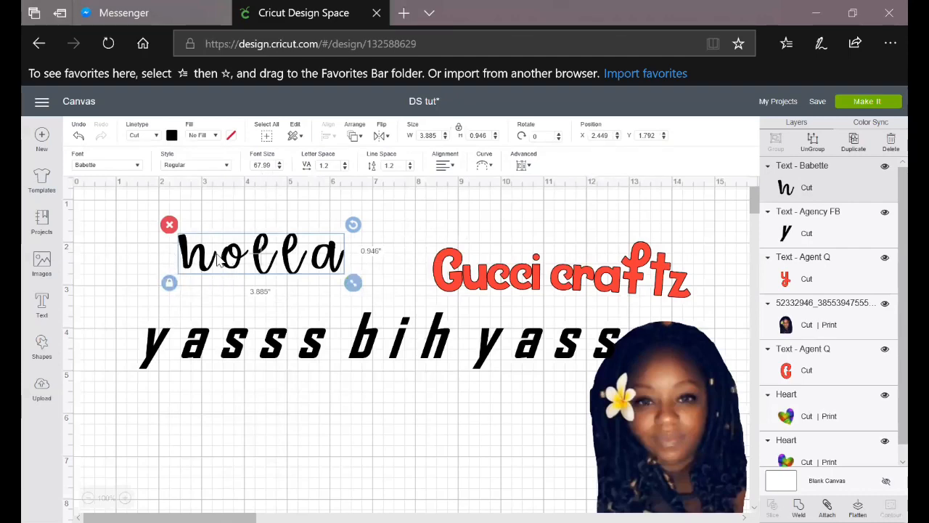
mouse_move(353, 282)
mouse_down()
mouse_move(421, 325)
mouse_move(390, 291)
mouse_move(349, 290)
mouse_move(403, 304)
mouse_move(354, 267)
mouse_up()
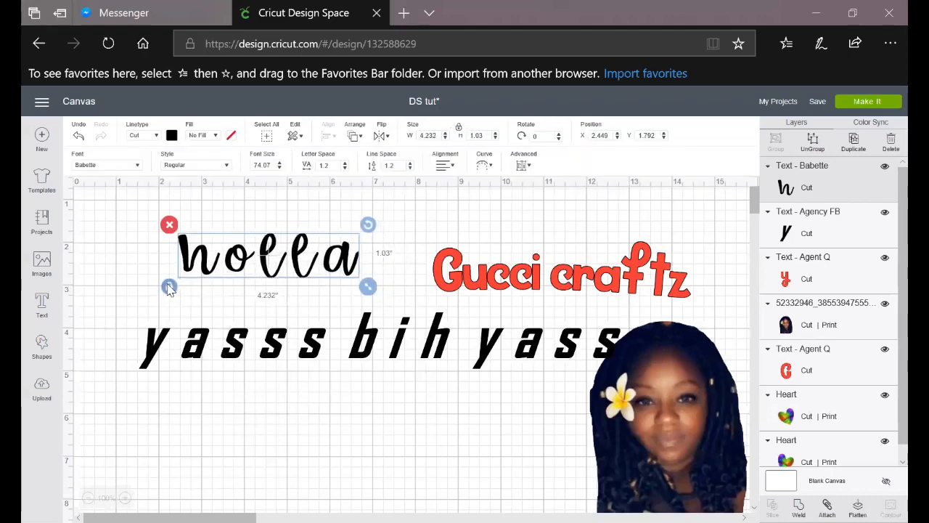
Step: Tighten the letter spacing of "holla" to -1.1 and move the word slightly upward on the canvas
click(345, 169)
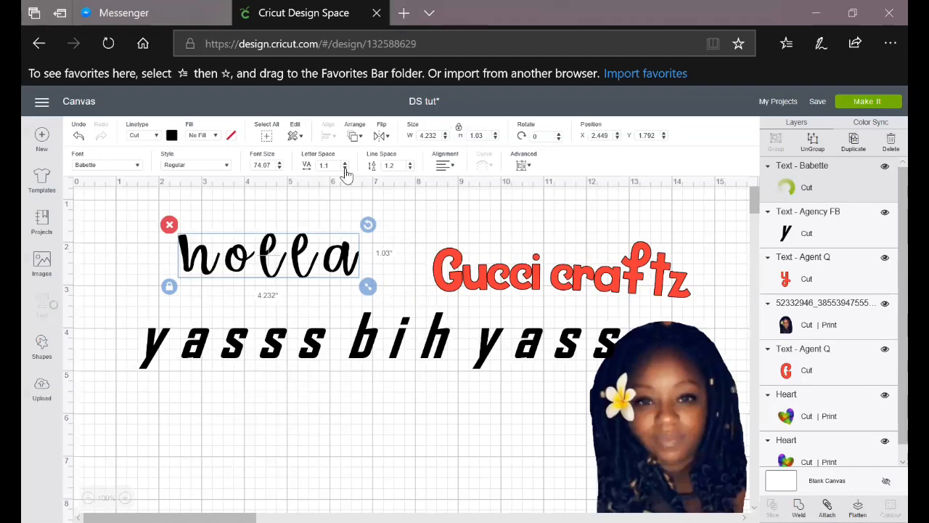
click(346, 169)
click(345, 169)
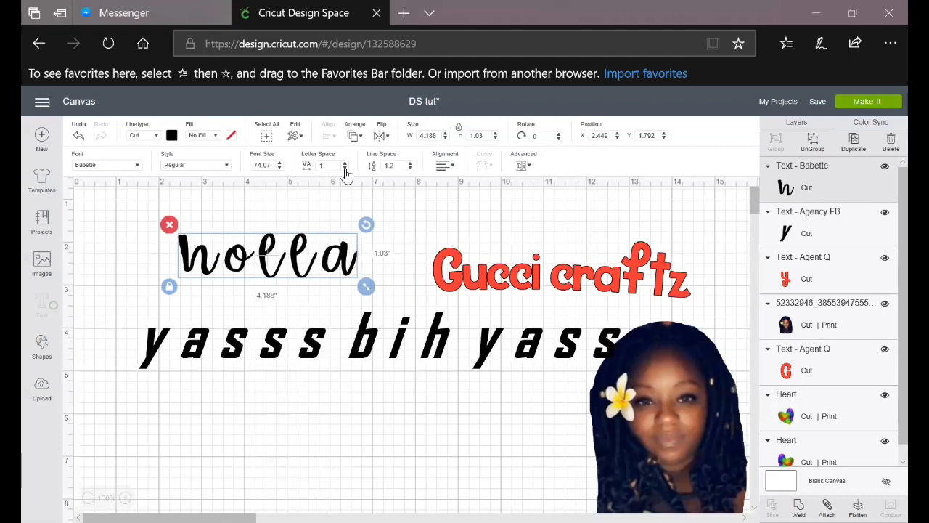
click(345, 168)
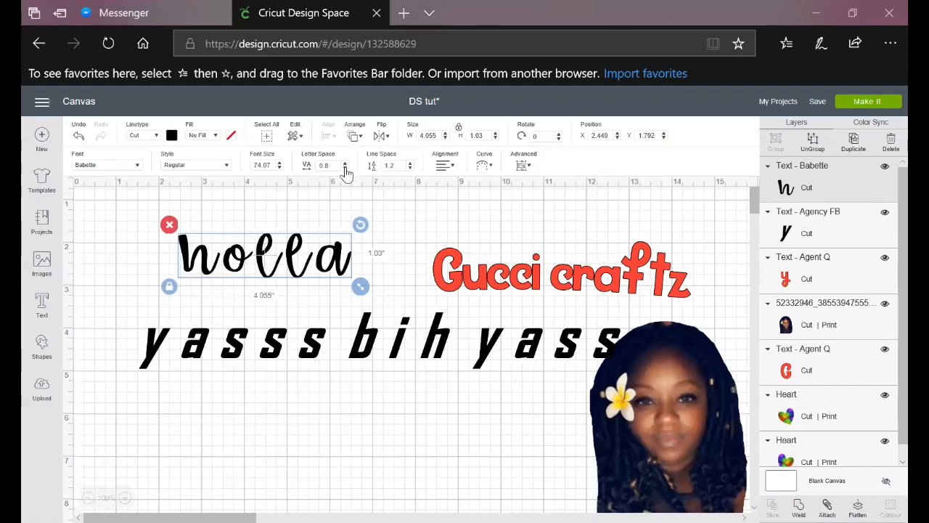
double_click(345, 168)
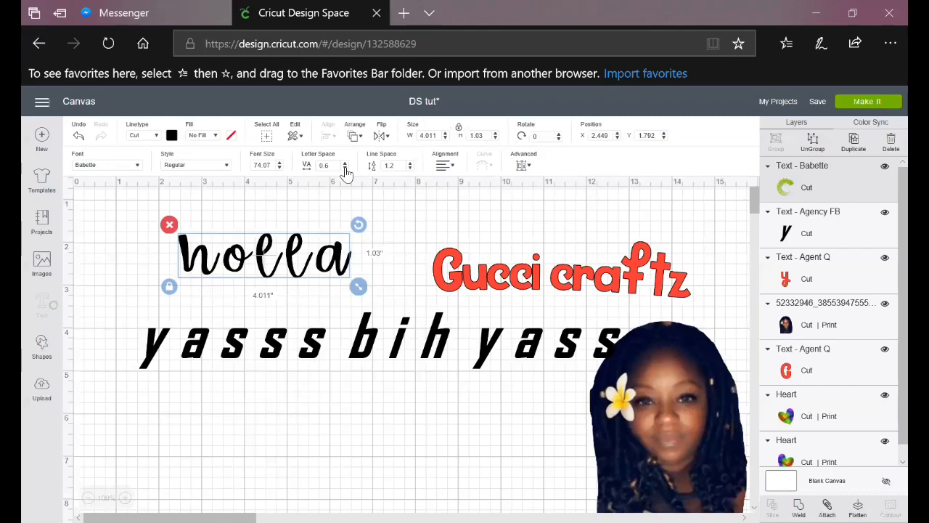
click(345, 168)
click(345, 168)
click(345, 169)
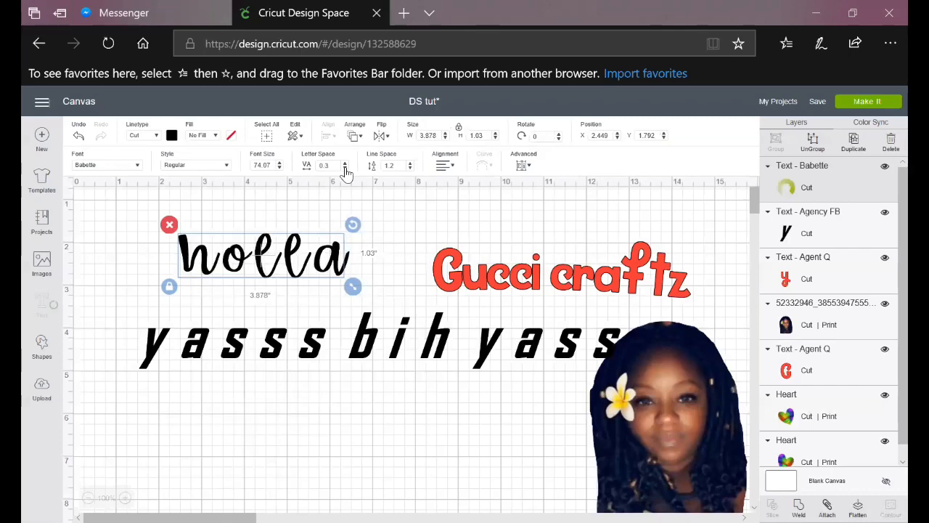
click(345, 168)
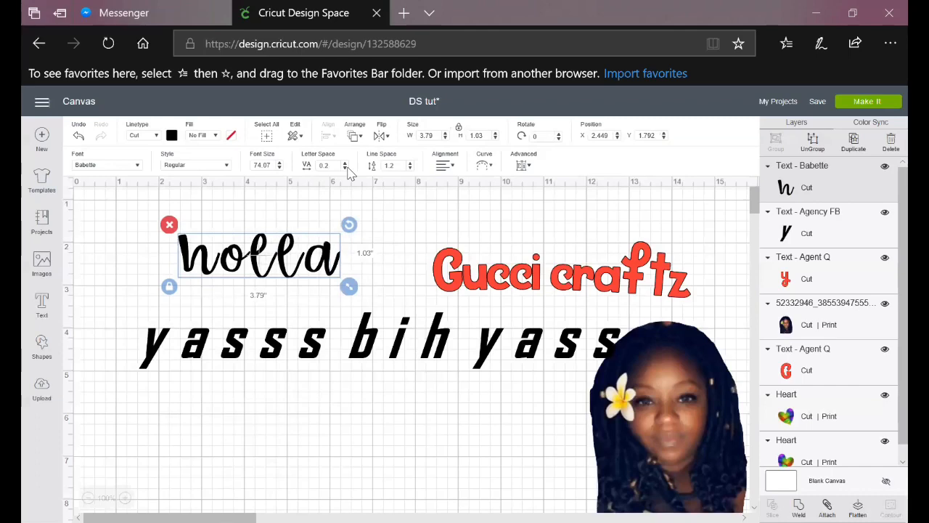
click(344, 167)
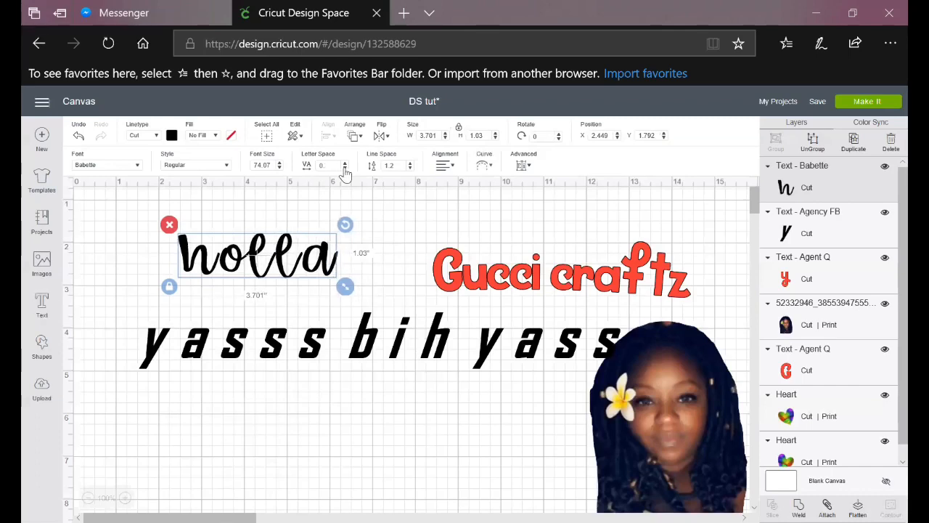
click(344, 168)
click(344, 168)
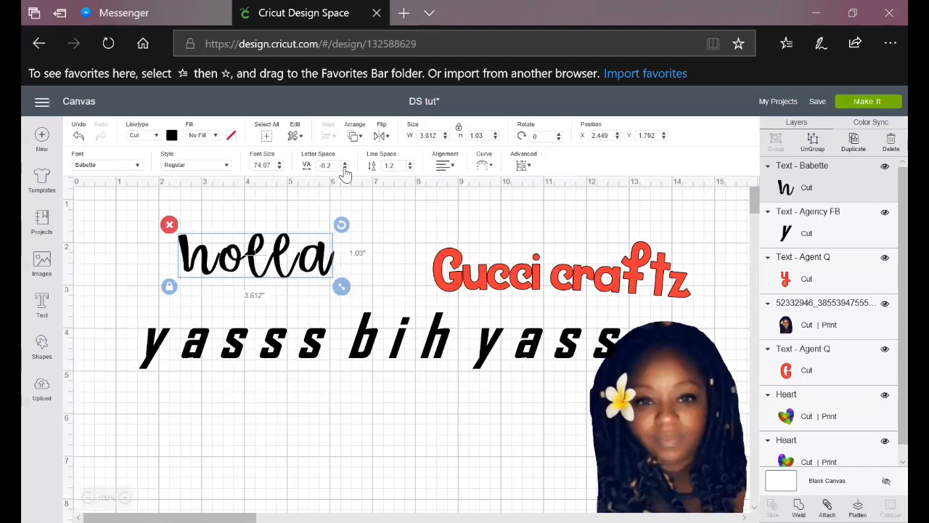
click(344, 168)
click(344, 167)
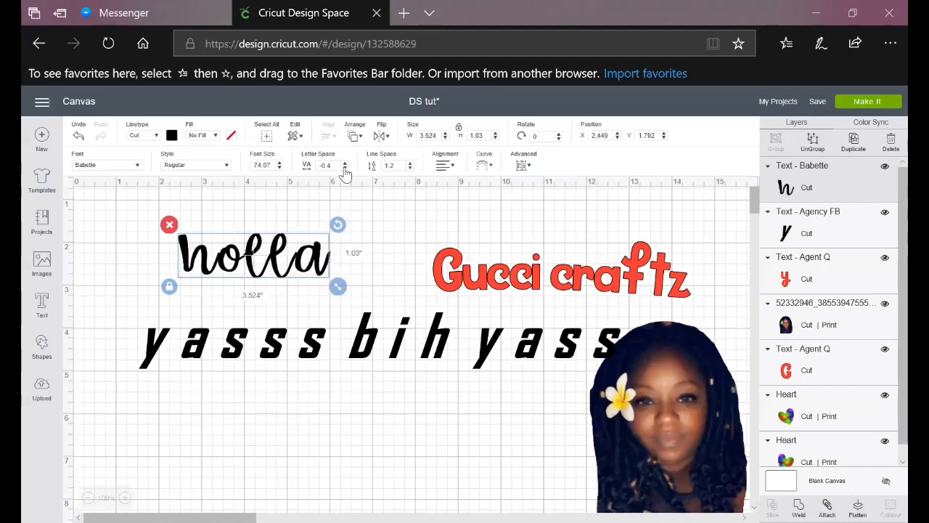
click(344, 168)
click(344, 167)
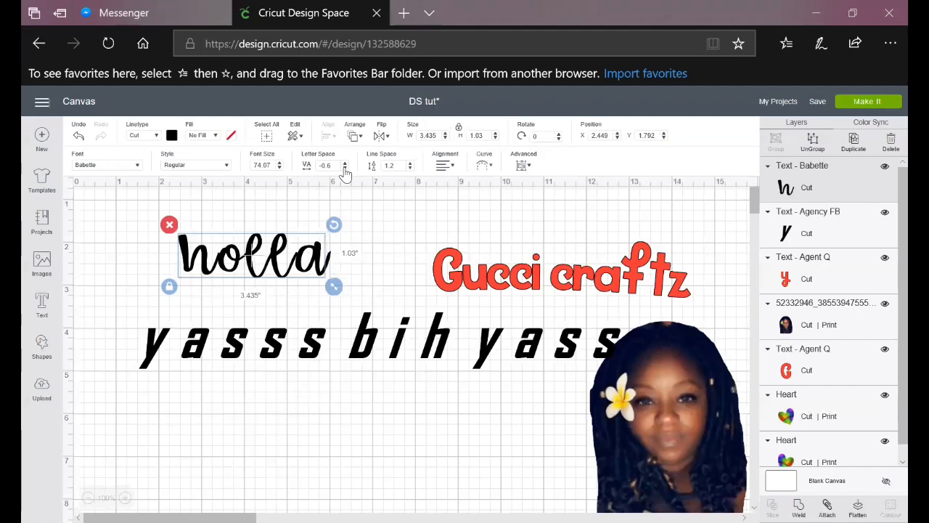
click(344, 168)
click(344, 168)
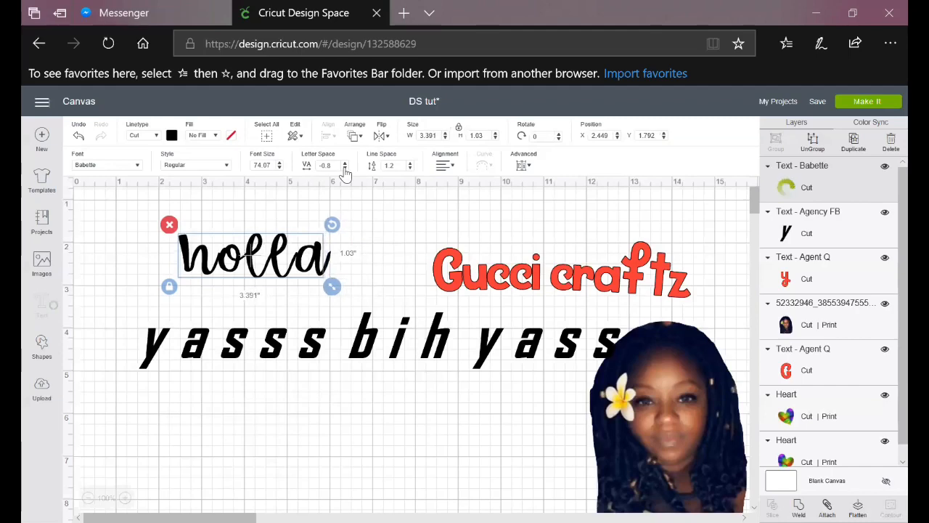
click(344, 167)
click(344, 167)
click(344, 167)
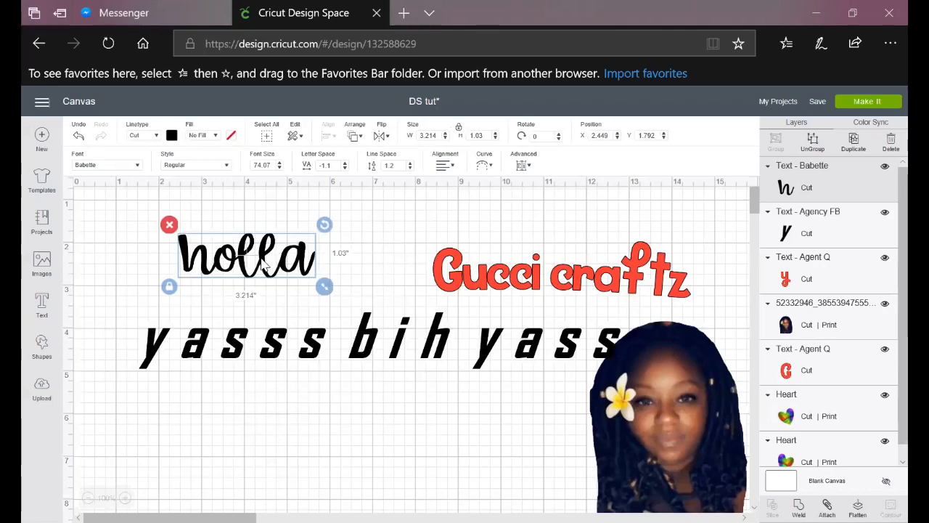
drag(262, 262, 264, 253)
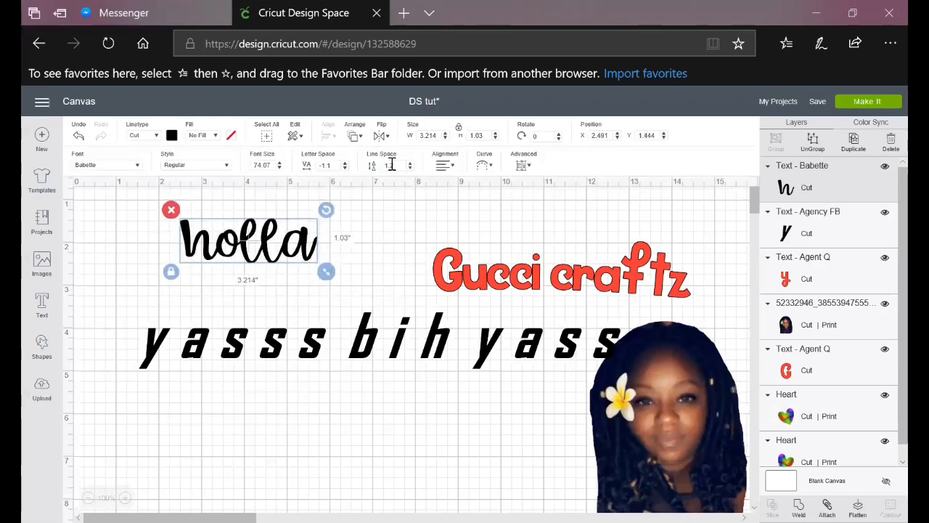
Step: Break the "yasss bih yass" text into two lines, with "bih yass" on the second line
click(372, 338)
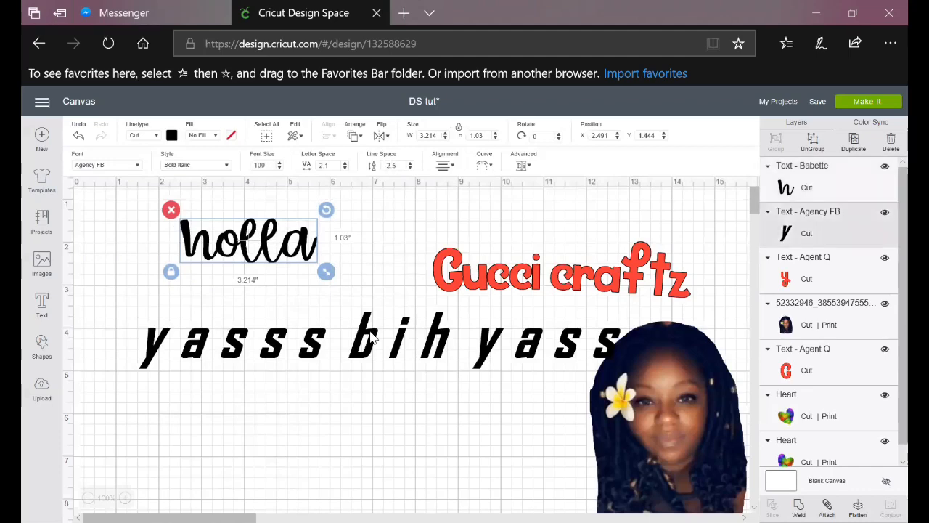
double_click(423, 328)
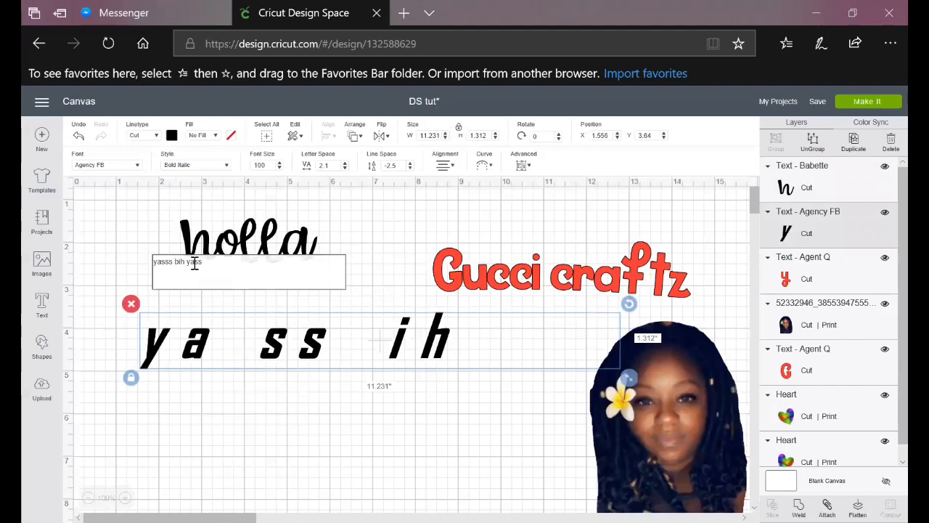
key(Return)
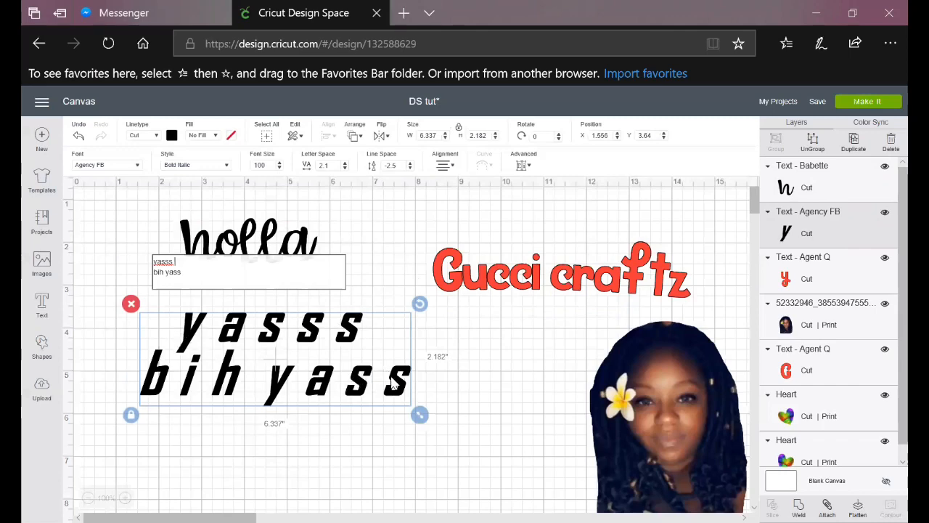
click(491, 378)
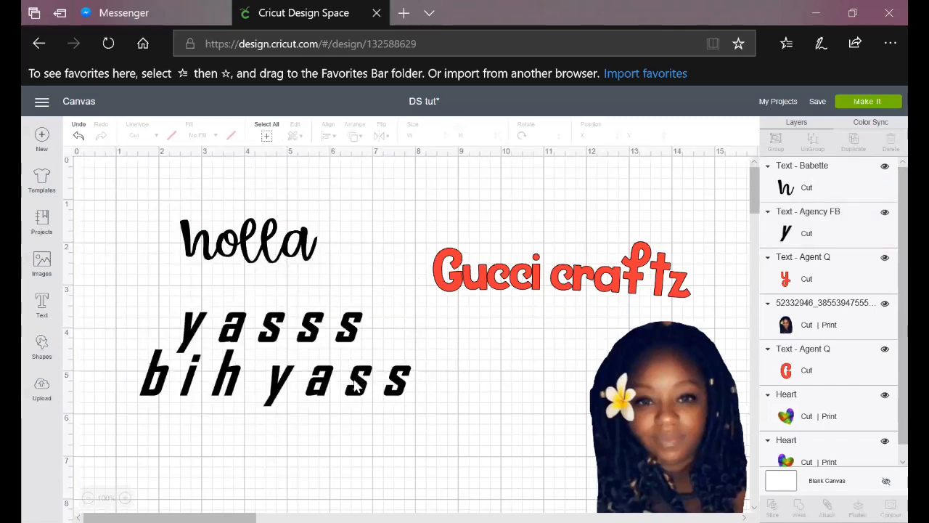
Step: Tighten the line spacing of the two-line "yasss bih yass" text to -3.3
click(379, 383)
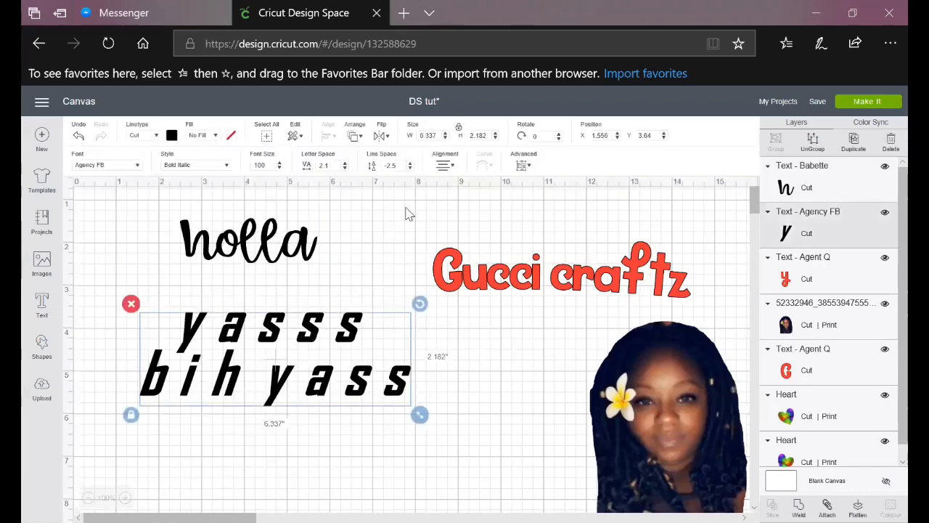
click(410, 168)
click(410, 168)
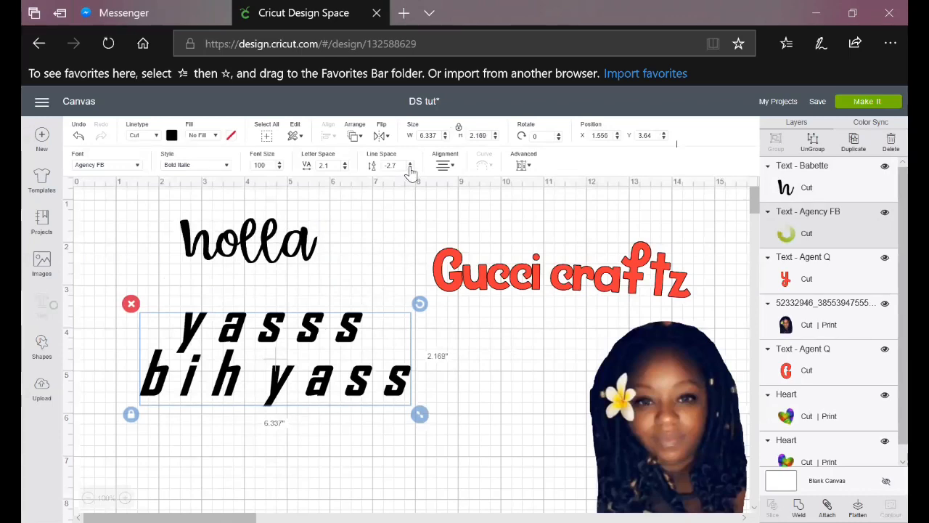
click(410, 168)
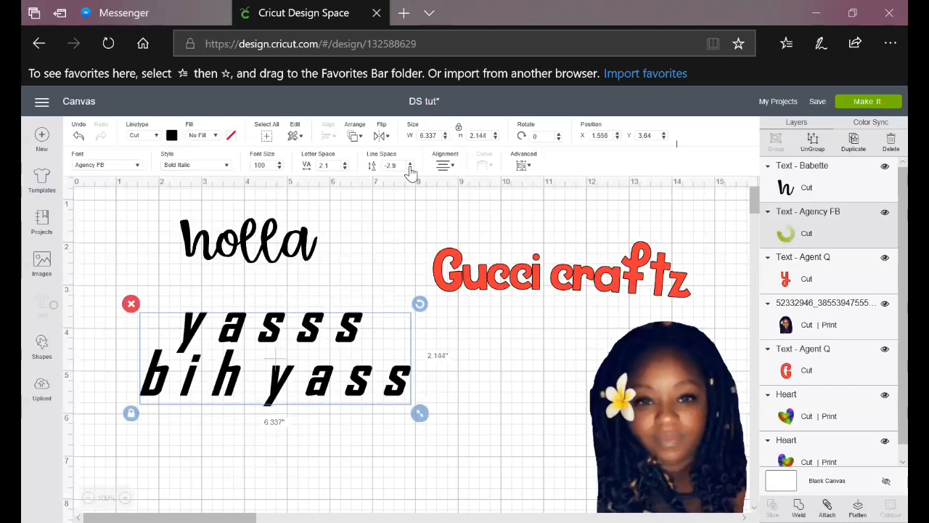
click(410, 169)
click(410, 168)
click(410, 168)
click(410, 168)
click(410, 169)
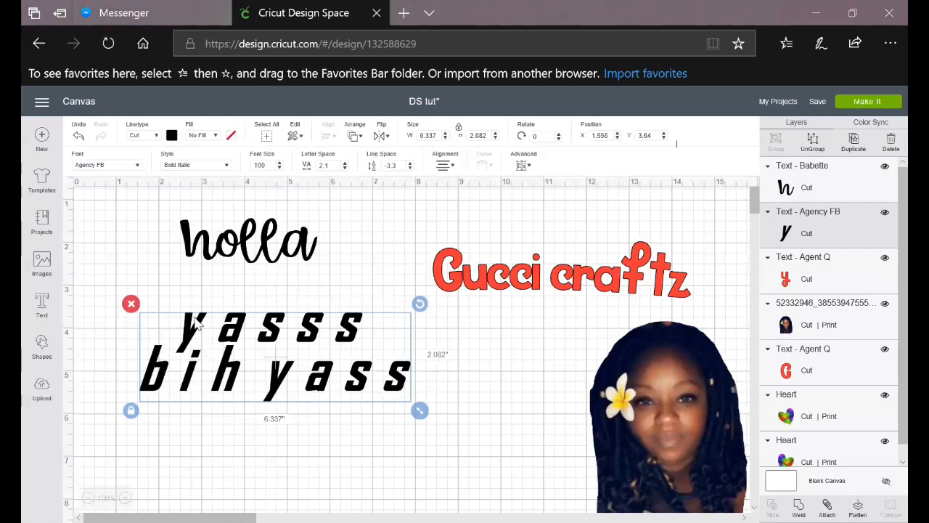
Step: Increase the line spacing of the "yasss bih yass" text to -2.5
click(410, 165)
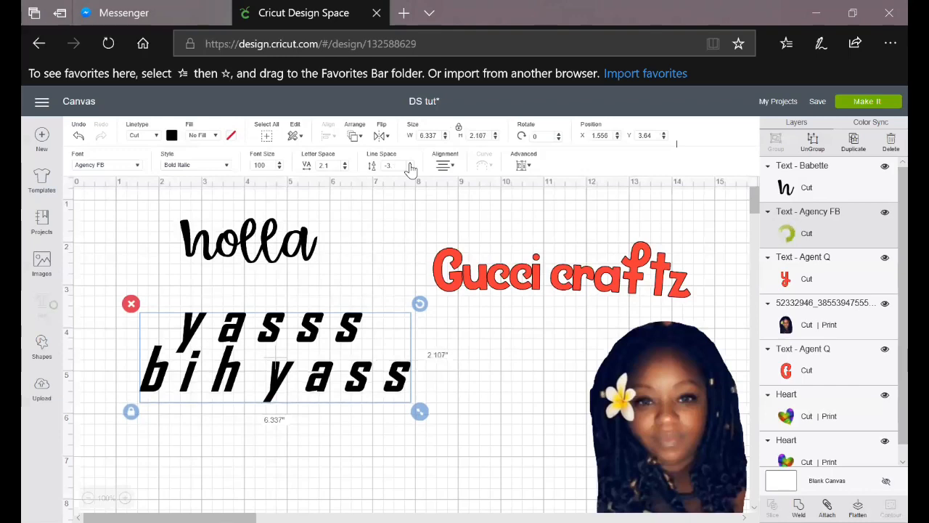
click(411, 165)
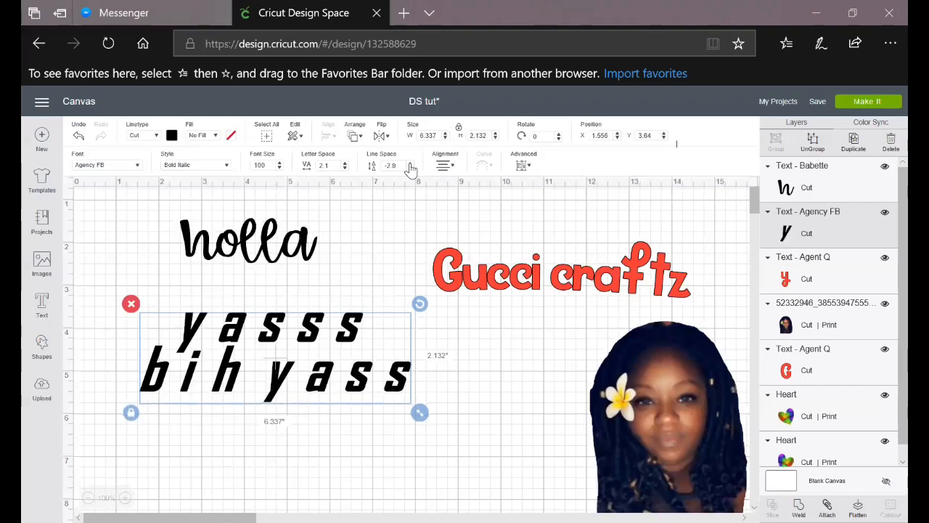
click(411, 166)
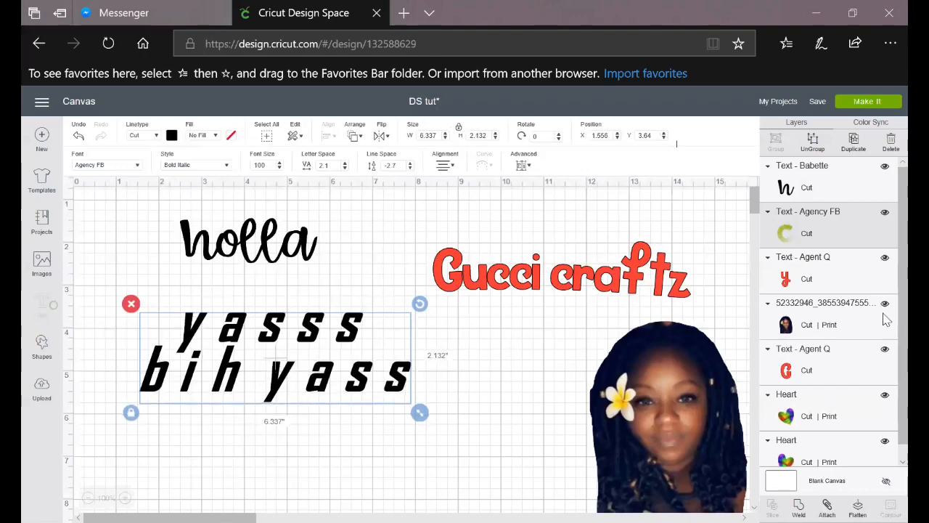
click(407, 163)
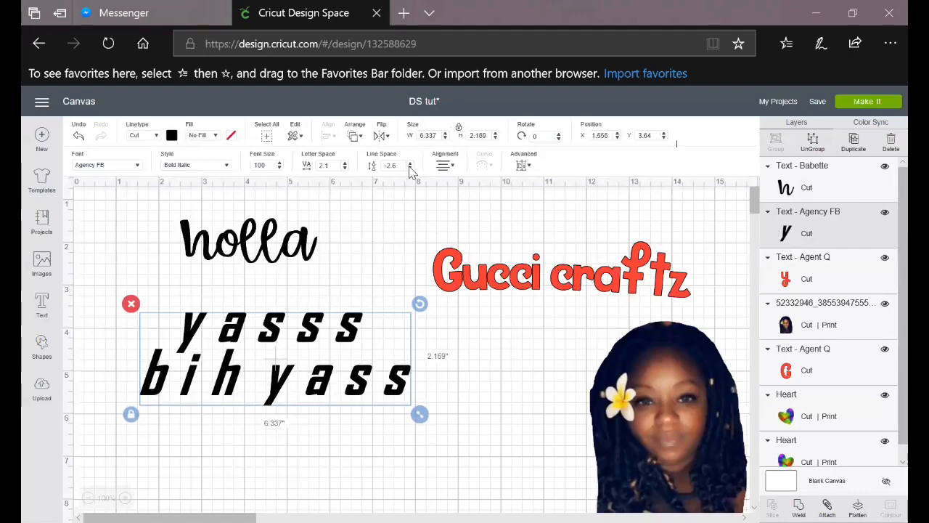
click(411, 166)
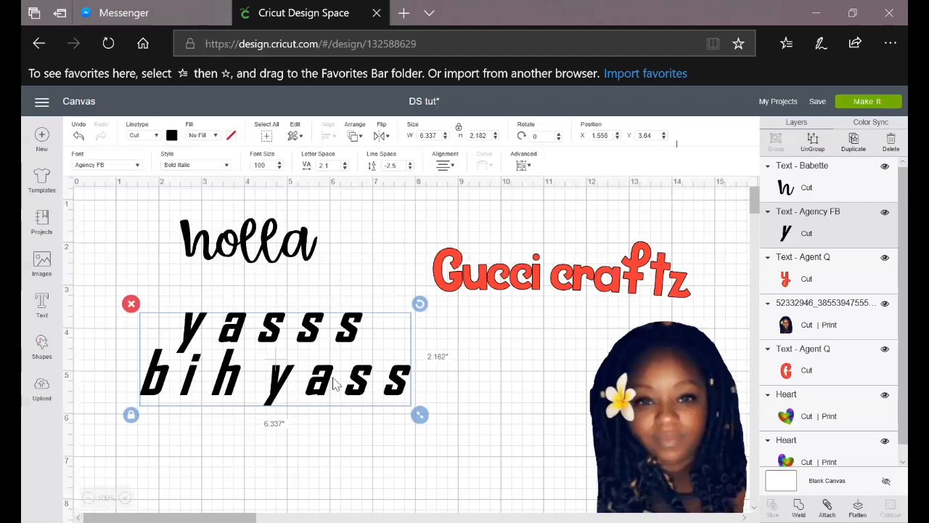
Step: Insert a blank line between "yasss" and "bih yass" in the text
double_click(311, 342)
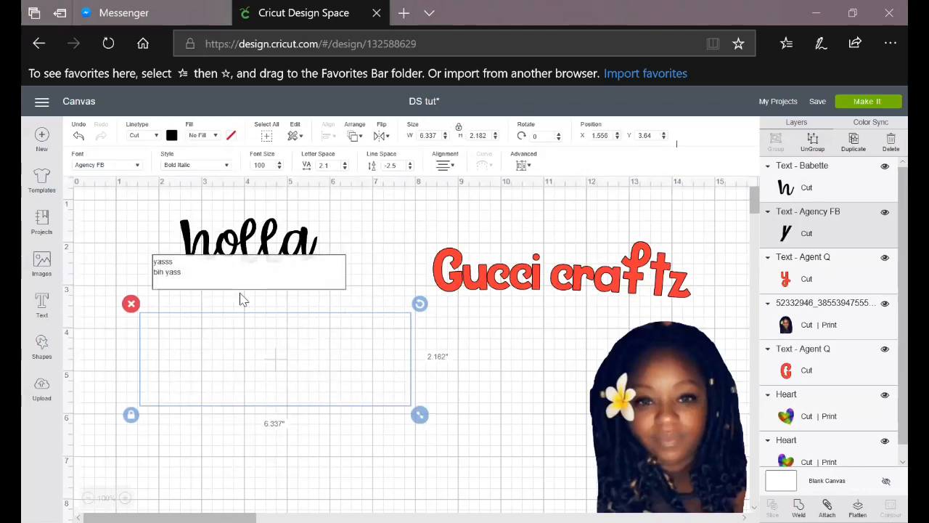
click(182, 260)
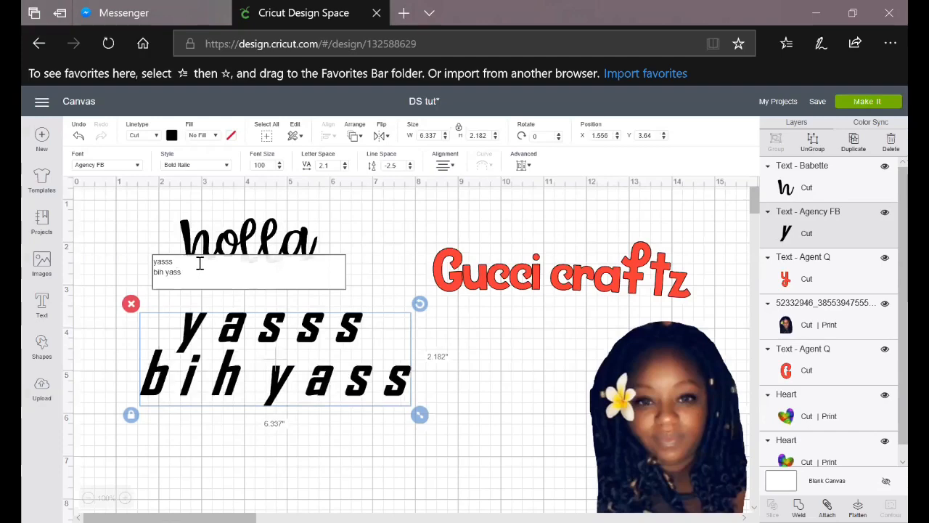
key(Return)
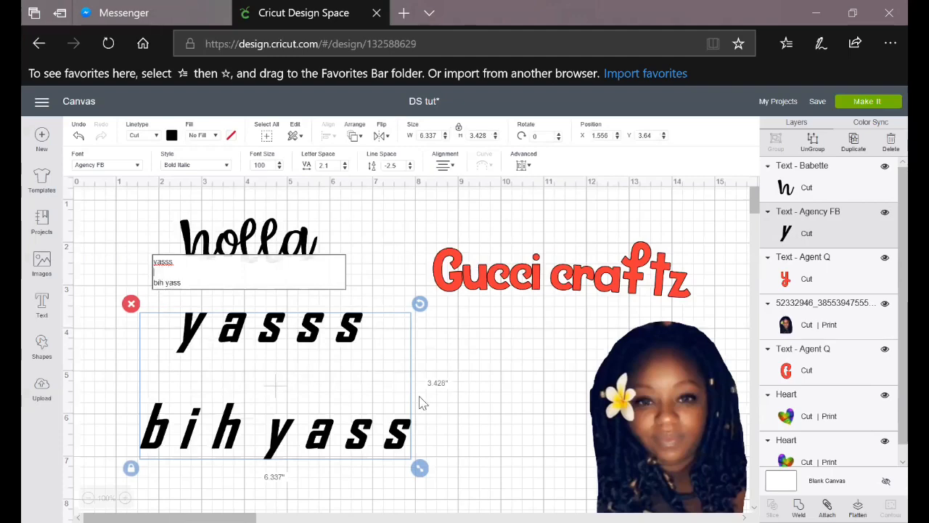
click(345, 392)
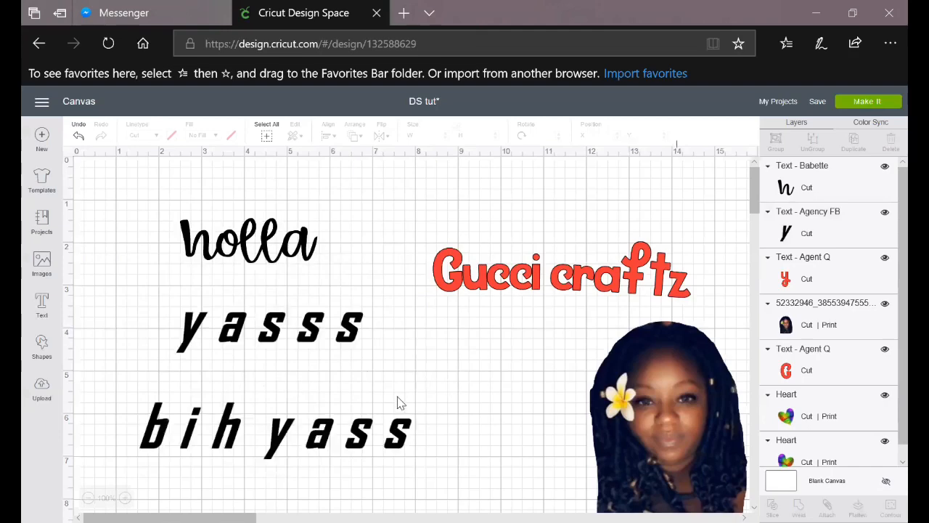
Step: Set the line spacing of the "yasss bih yass" text to -3.4
click(313, 334)
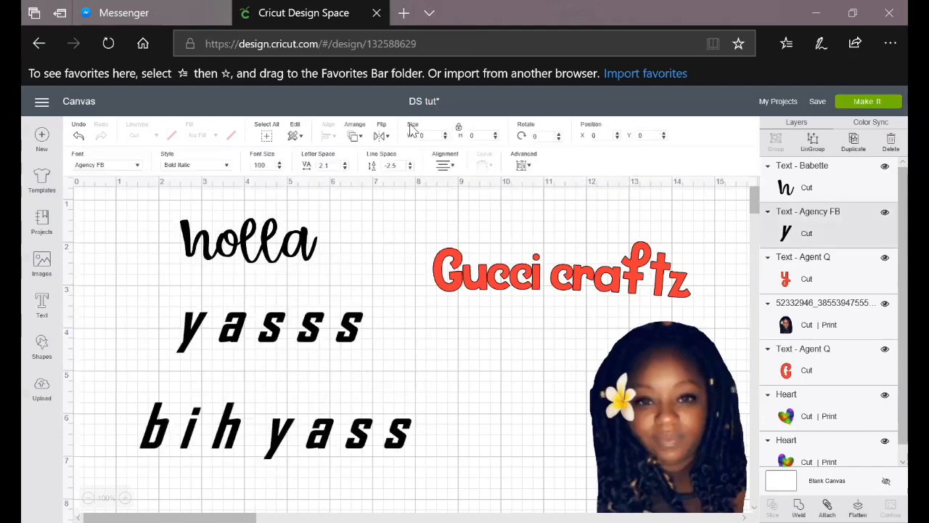
click(410, 162)
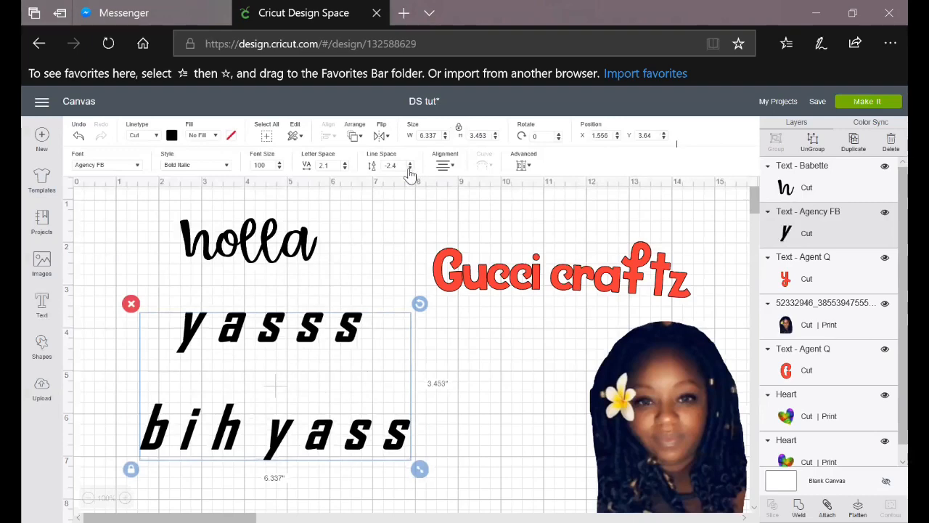
click(409, 167)
click(410, 168)
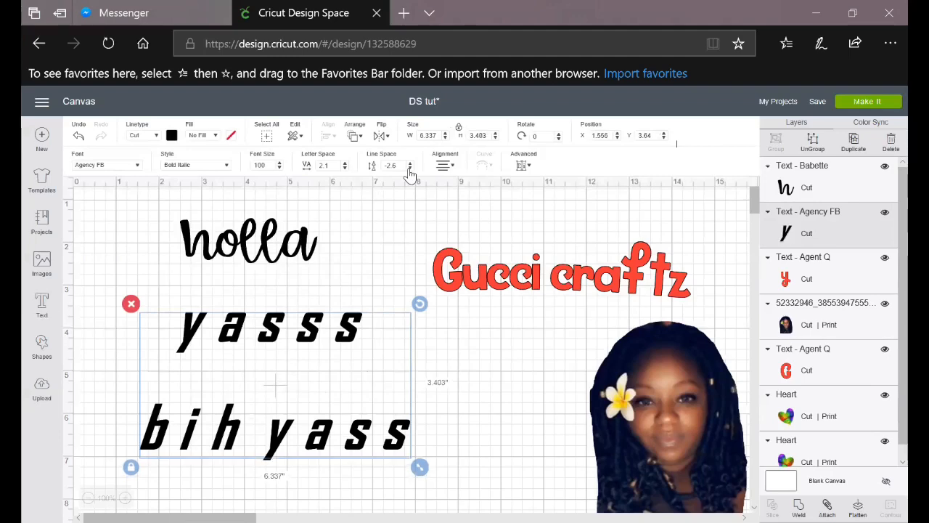
click(409, 168)
click(409, 168)
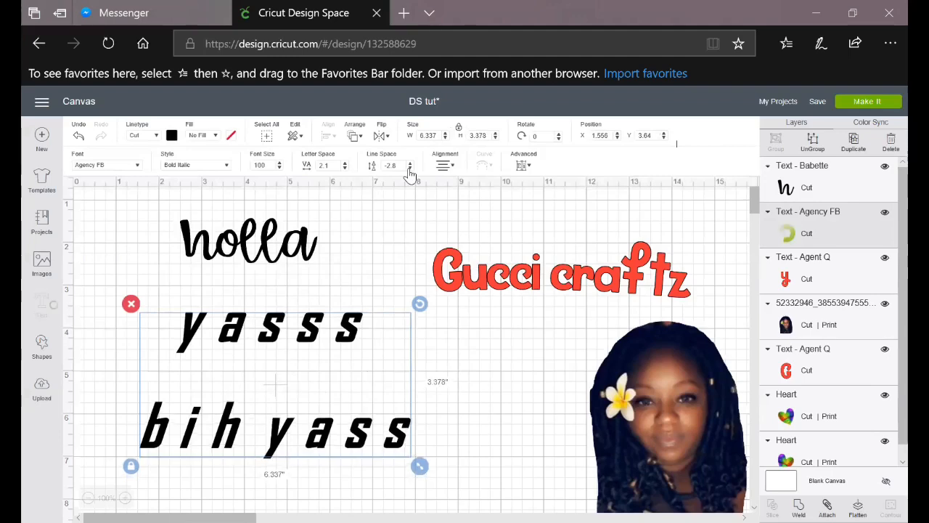
click(409, 168)
click(410, 168)
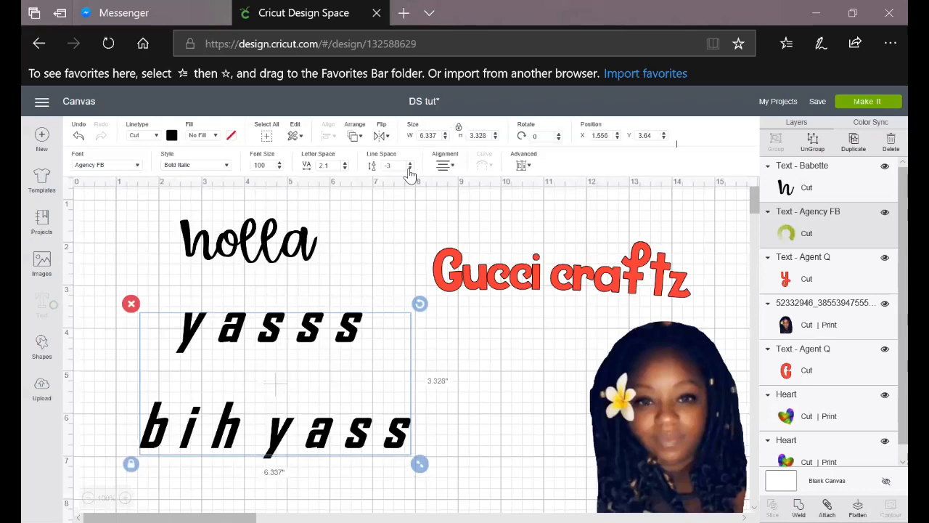
click(409, 168)
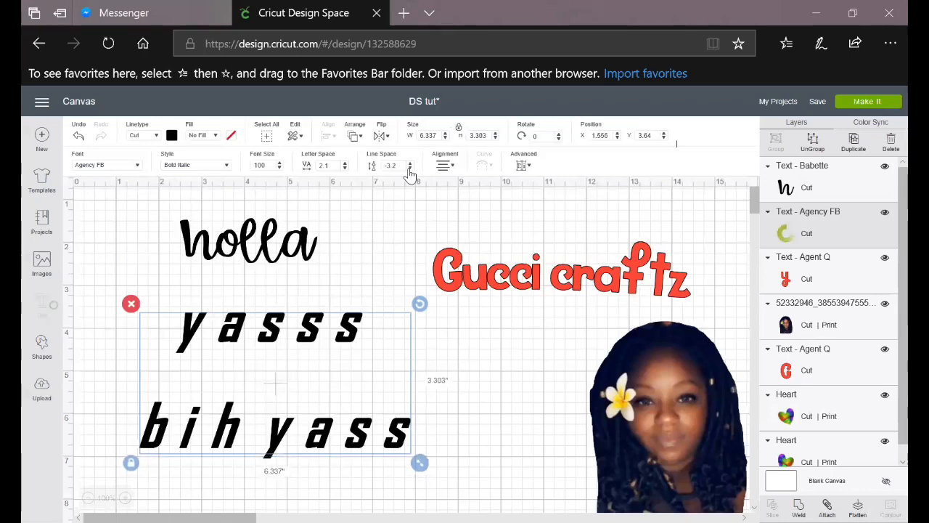
click(409, 168)
click(409, 167)
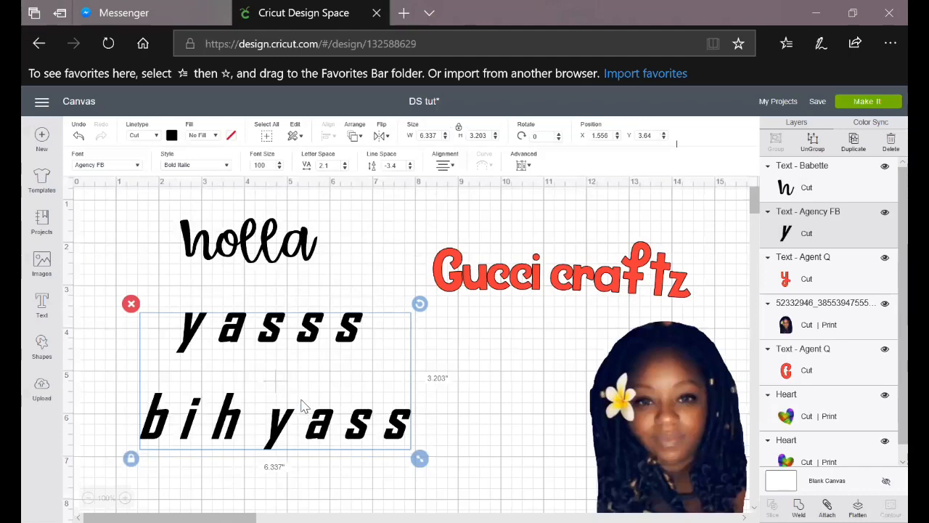
Step: Try Left and Center alignment on the "yasss bih yass" text, and set it to Right
click(442, 165)
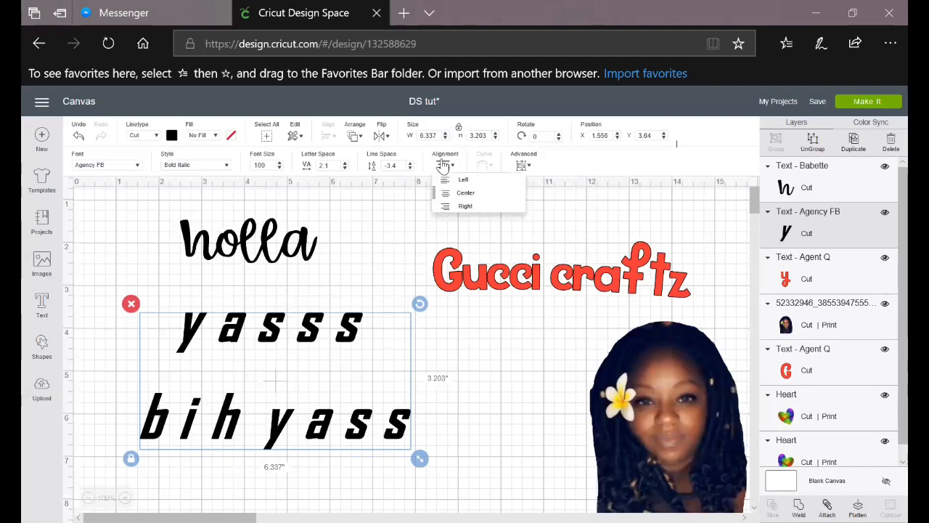
click(465, 181)
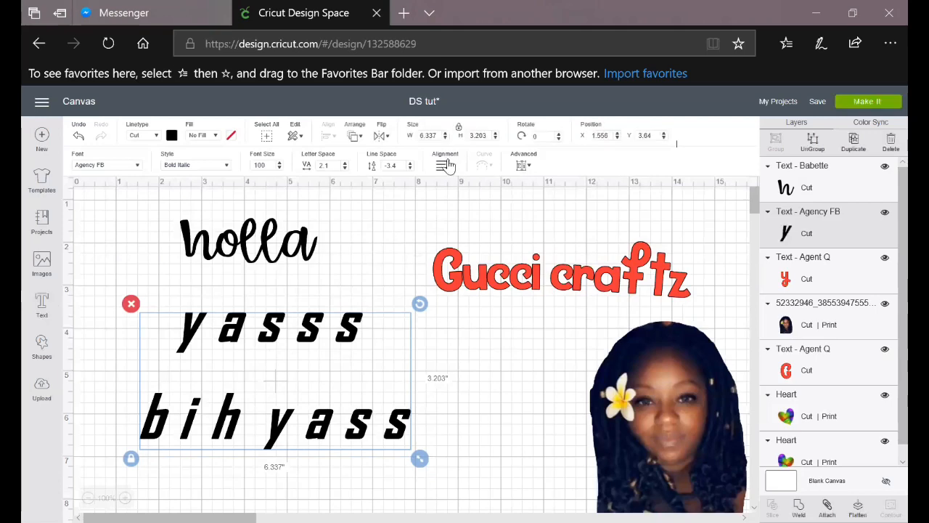
click(444, 165)
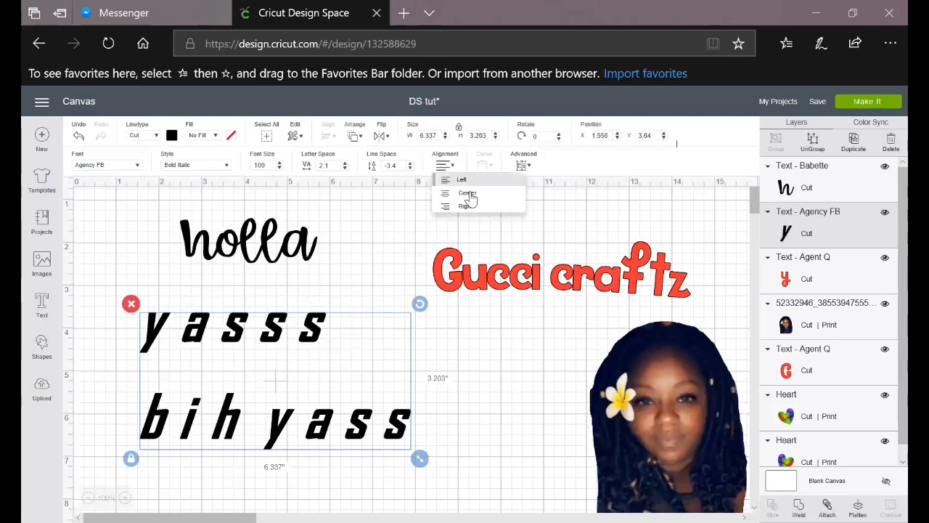
click(467, 192)
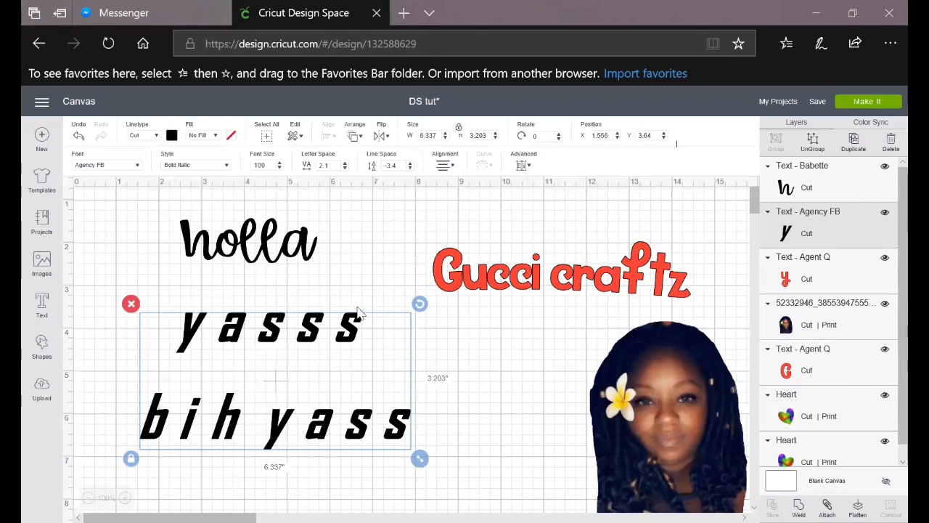
click(442, 167)
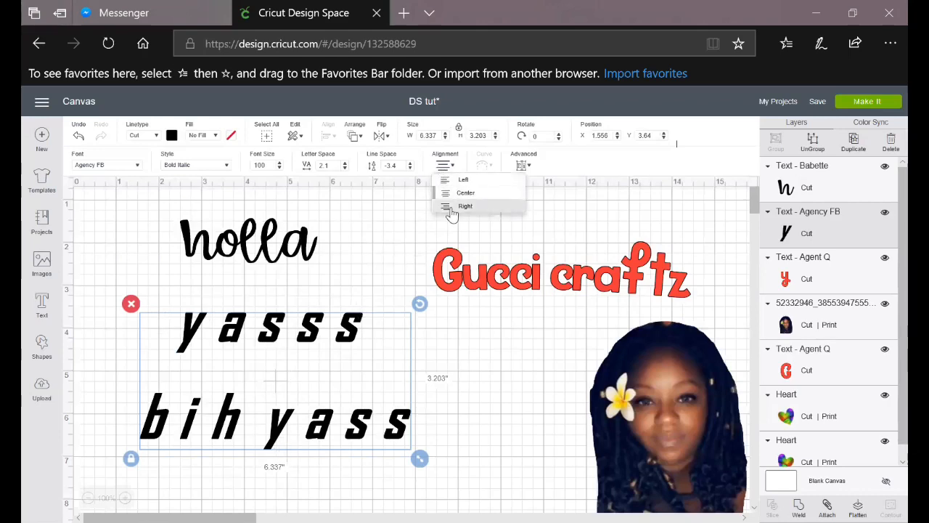
click(453, 210)
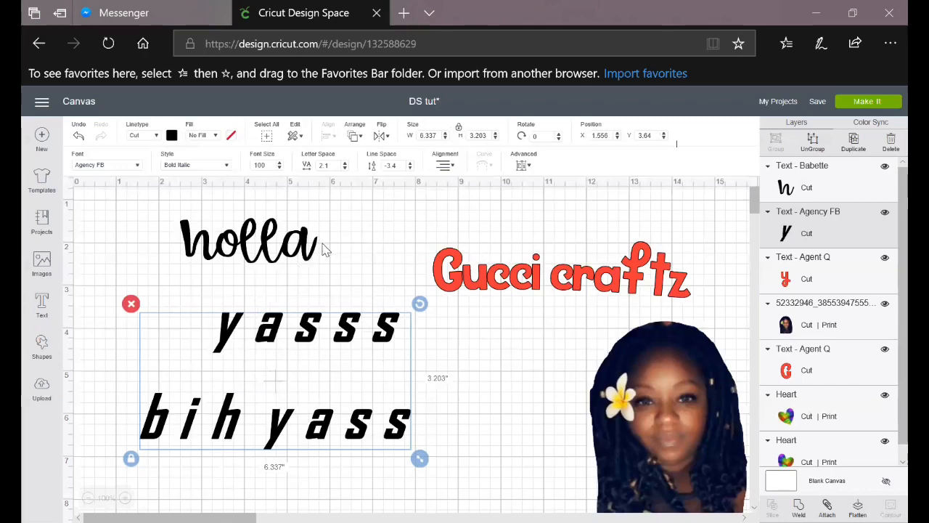
Step: Shift the "Gucci craftz" text slightly up and to the right, and move the portrait photo centrally beneath it
click(465, 282)
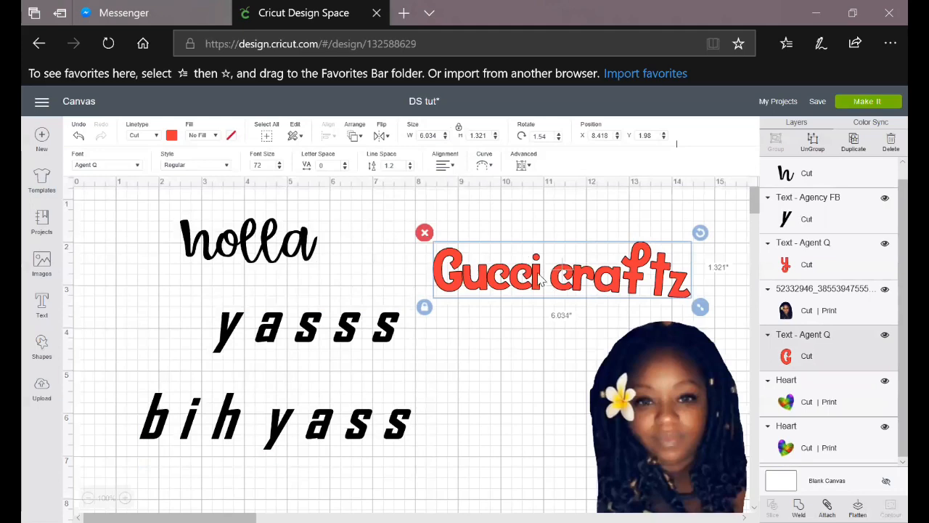
drag(543, 277, 560, 273)
drag(642, 389, 575, 375)
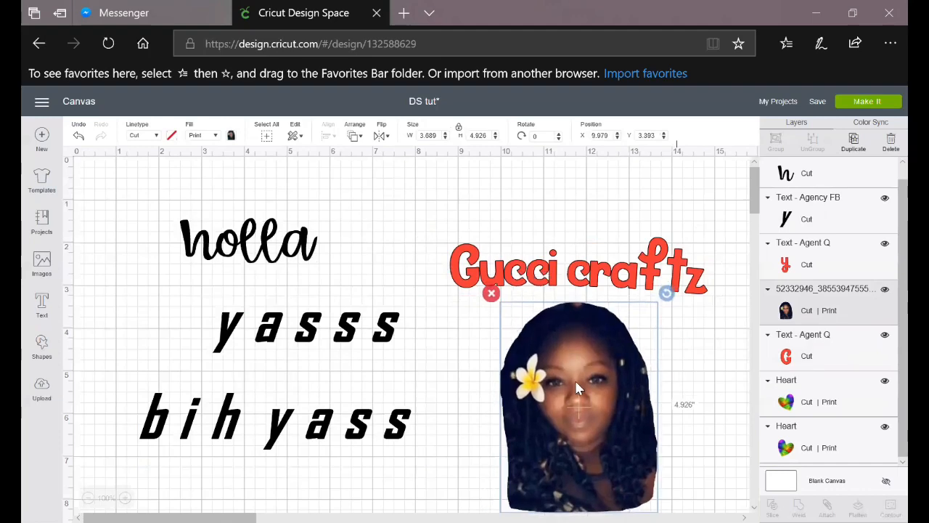
Step: Curve the "Gucci craftz" text into an arch over the portrait with a diameter of about 4.188
click(499, 281)
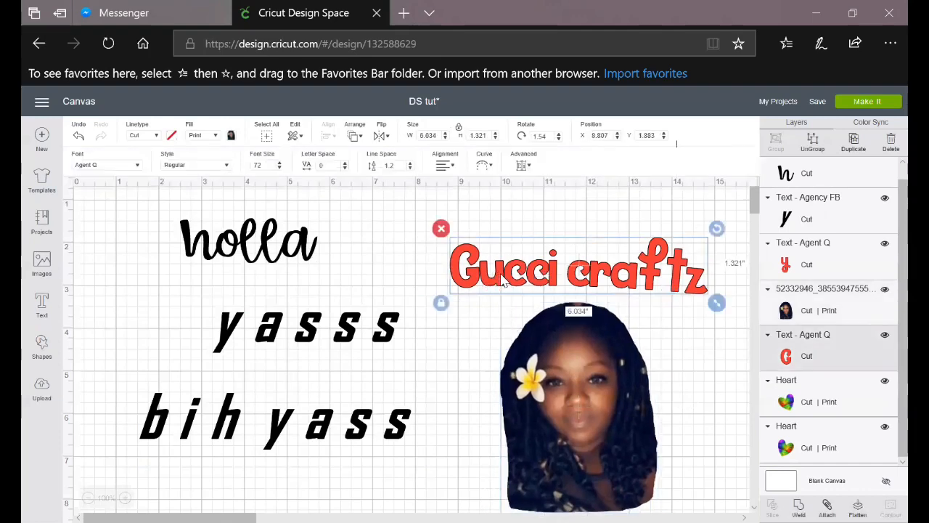
click(488, 169)
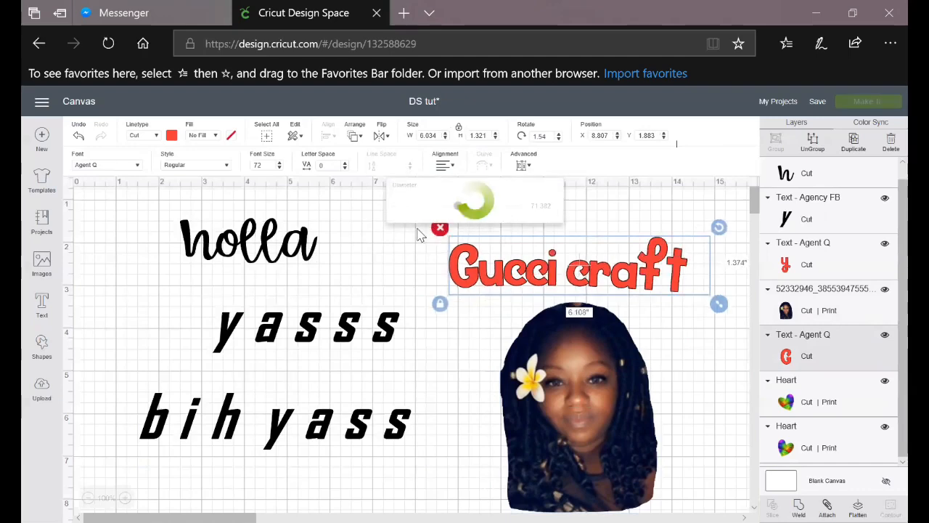
drag(461, 210, 506, 206)
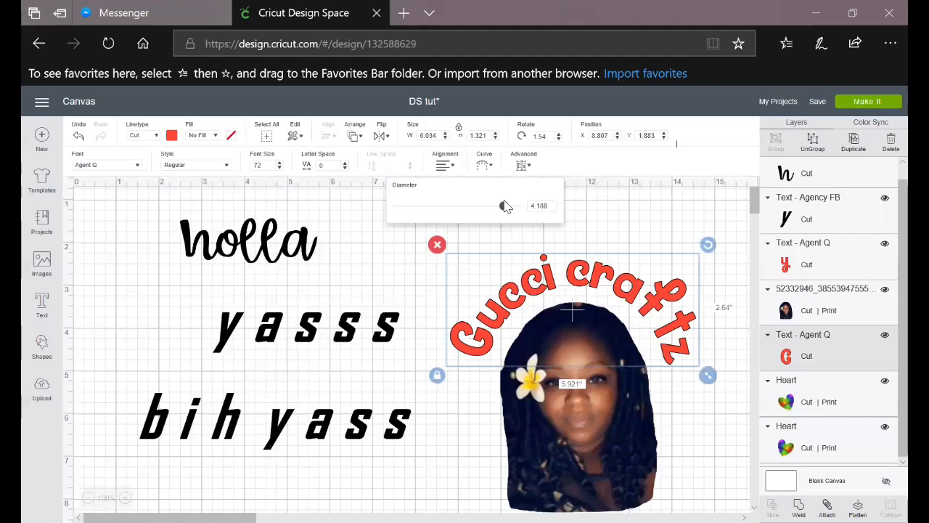
Step: Move the red "yasssss" text to the space directly beneath the portrait photo
click(547, 290)
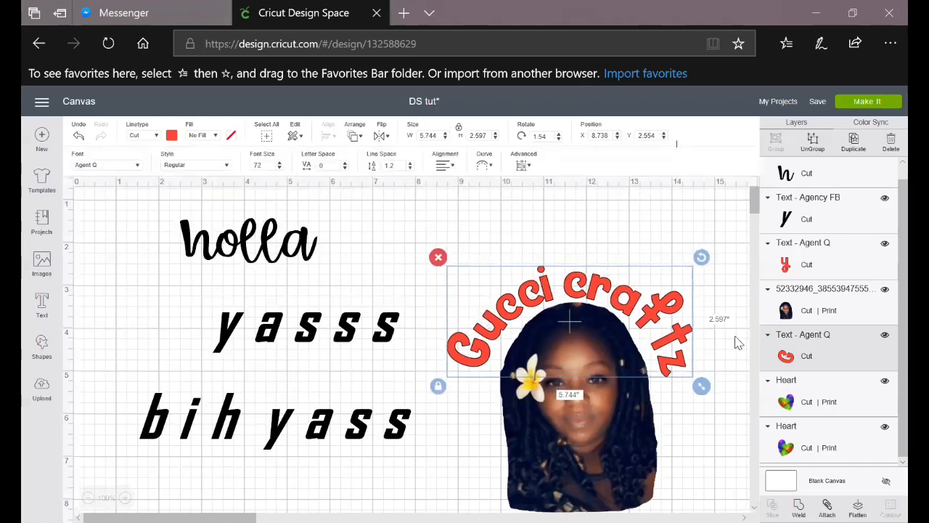
scroll(734, 335, down, 3)
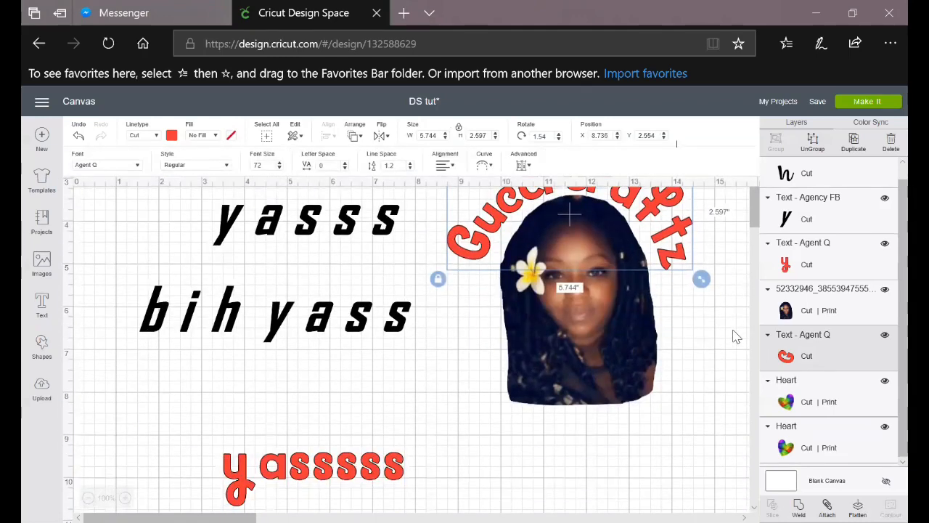
click(357, 475)
drag(373, 476, 641, 447)
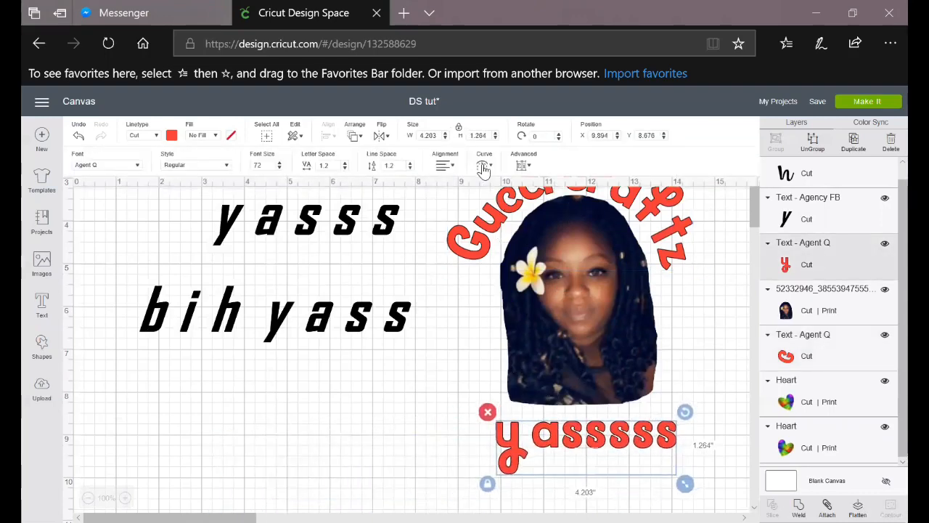
Step: Curve the "yasssss" text downward into a bowl shape and position it under the portrait at about X 9.258, Y 8.095
click(482, 167)
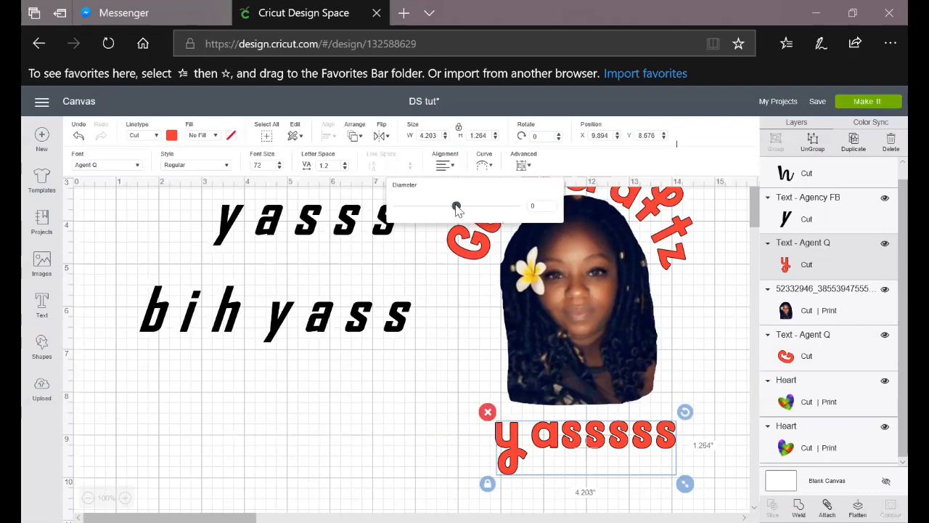
drag(456, 207, 413, 206)
drag(553, 433, 532, 434)
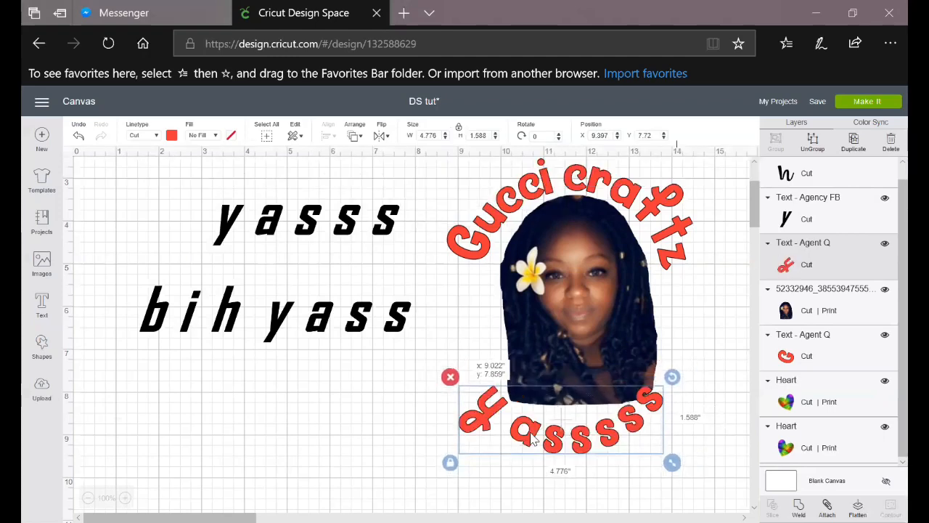
click(589, 429)
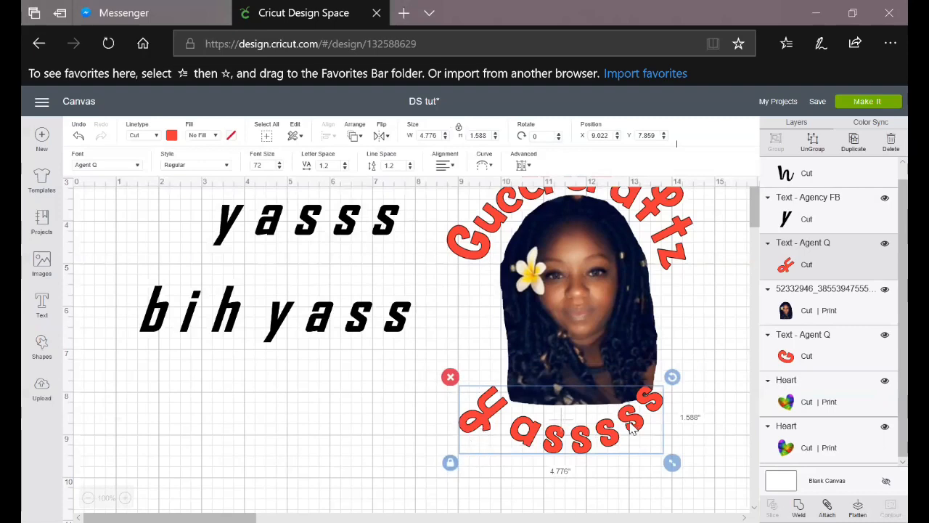
drag(635, 437, 635, 449)
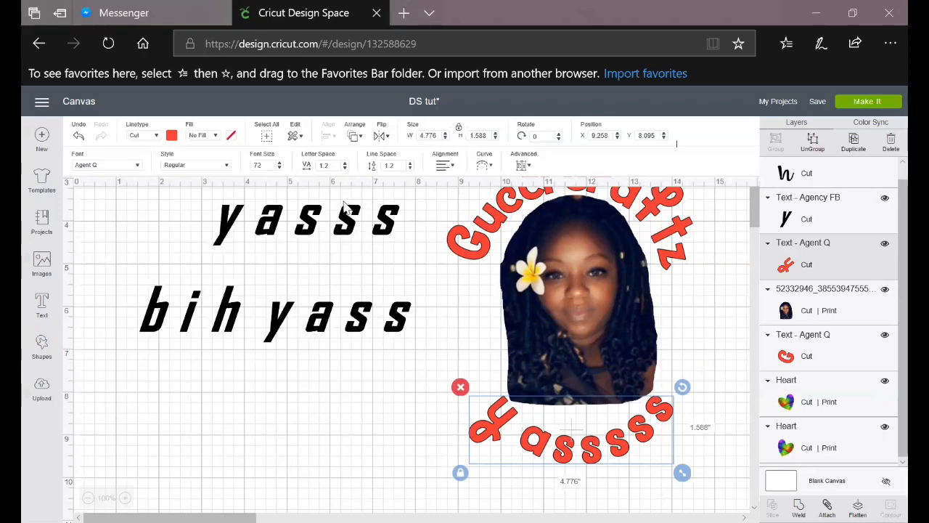
Step: Reduce the letter spacing of the curved "yasssss" text to 0.1
click(345, 168)
click(345, 168)
click(345, 167)
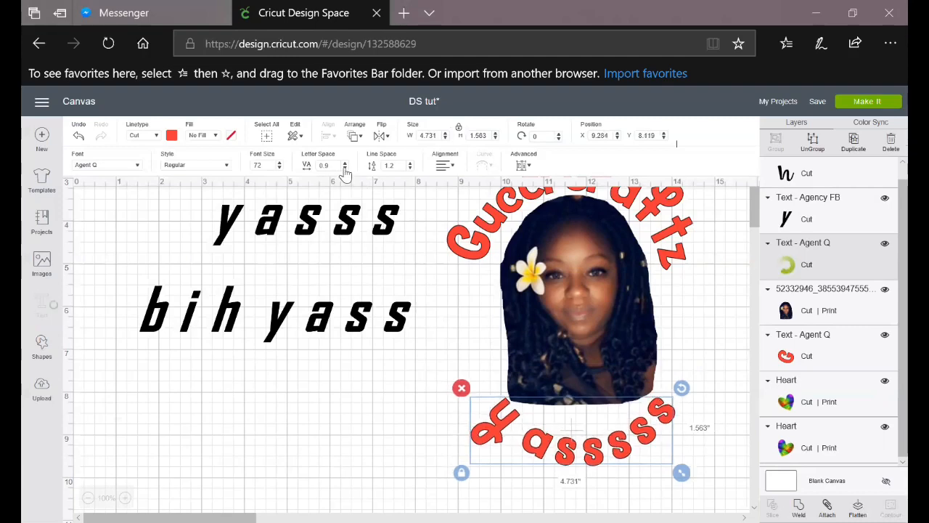
click(344, 167)
click(345, 168)
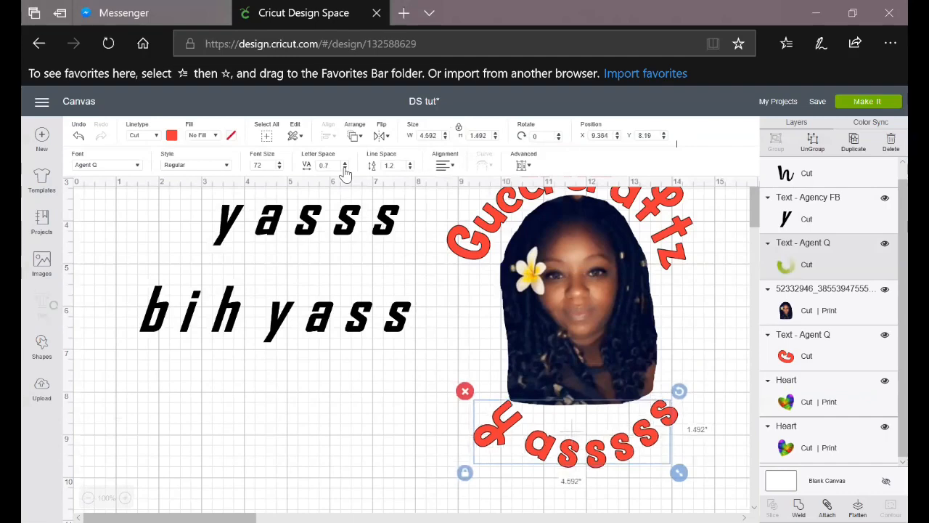
click(345, 168)
click(345, 168)
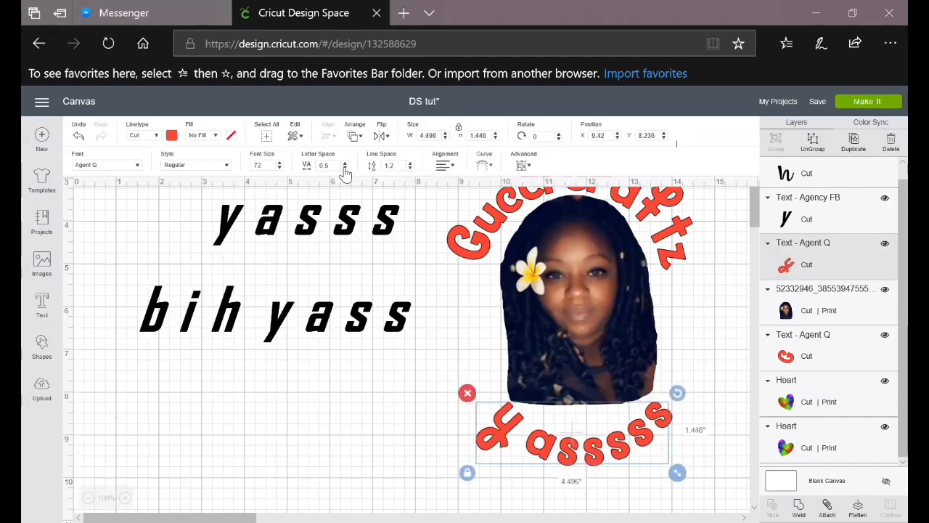
click(344, 167)
click(345, 168)
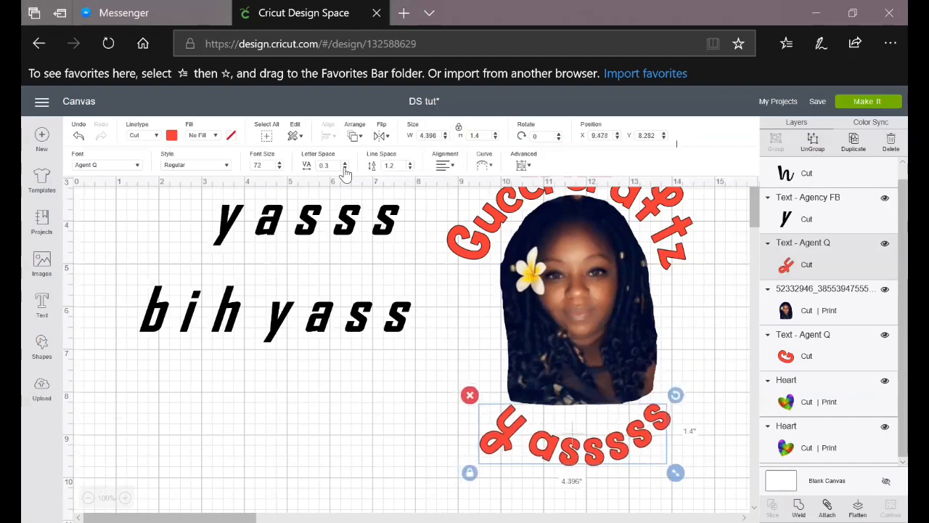
click(345, 168)
click(345, 167)
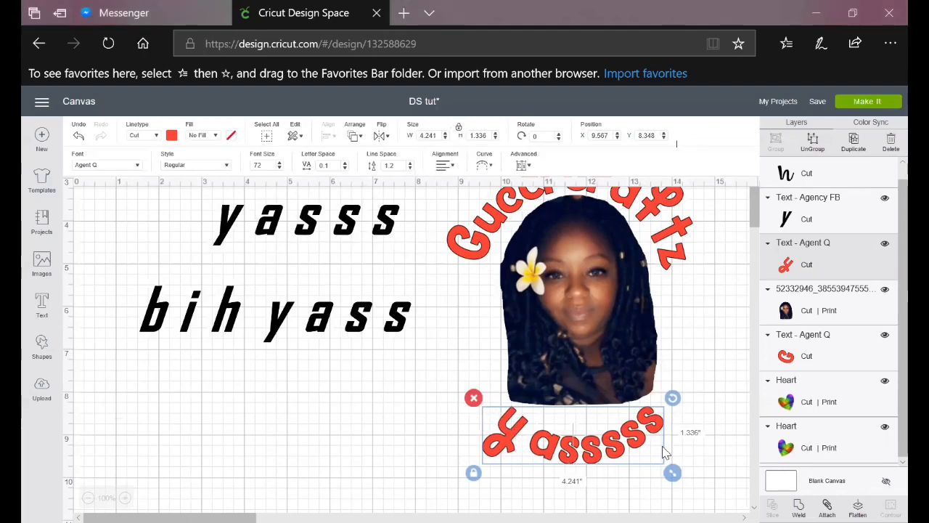
scroll(464, 251, up, 3)
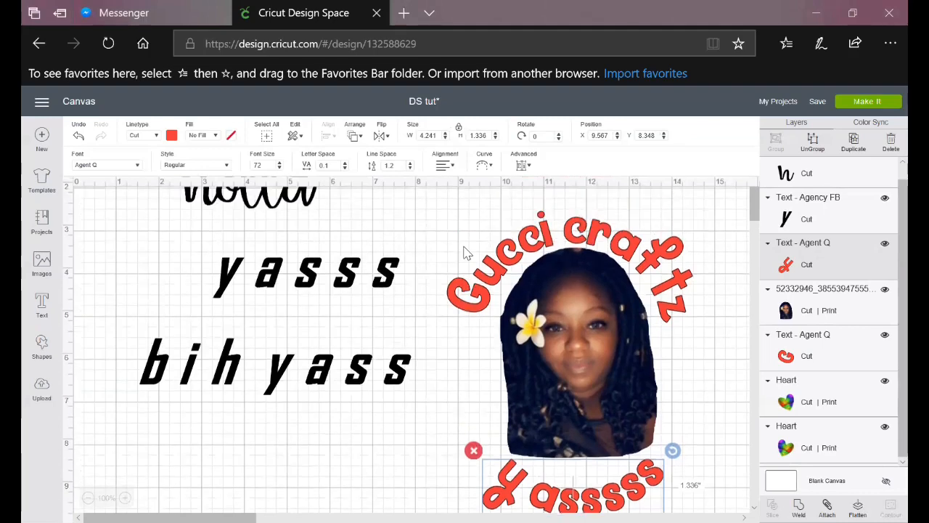
scroll(469, 250, down, 1)
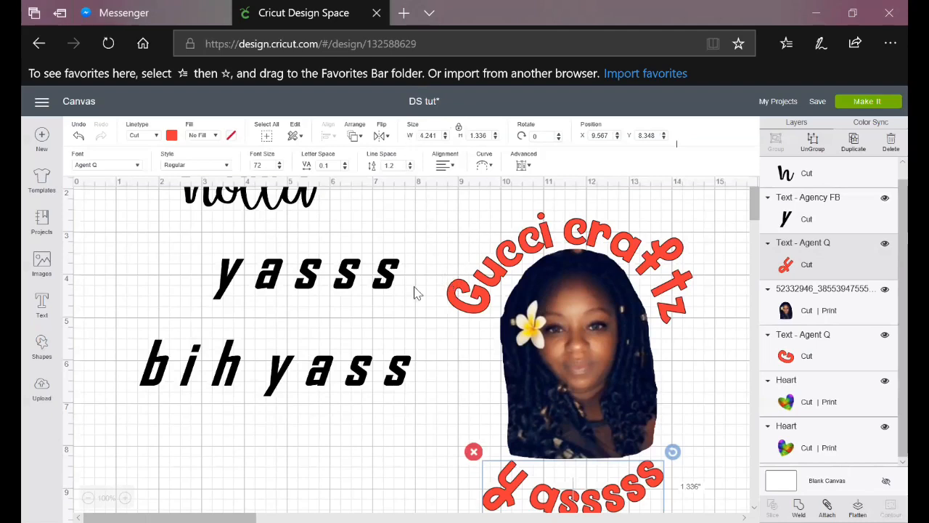
scroll(400, 291, up, 2)
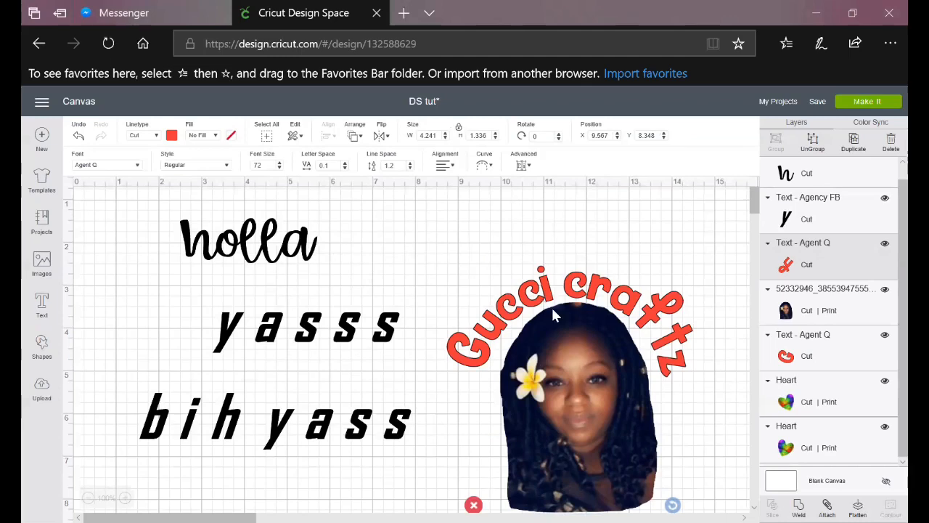
scroll(551, 313, down, 4)
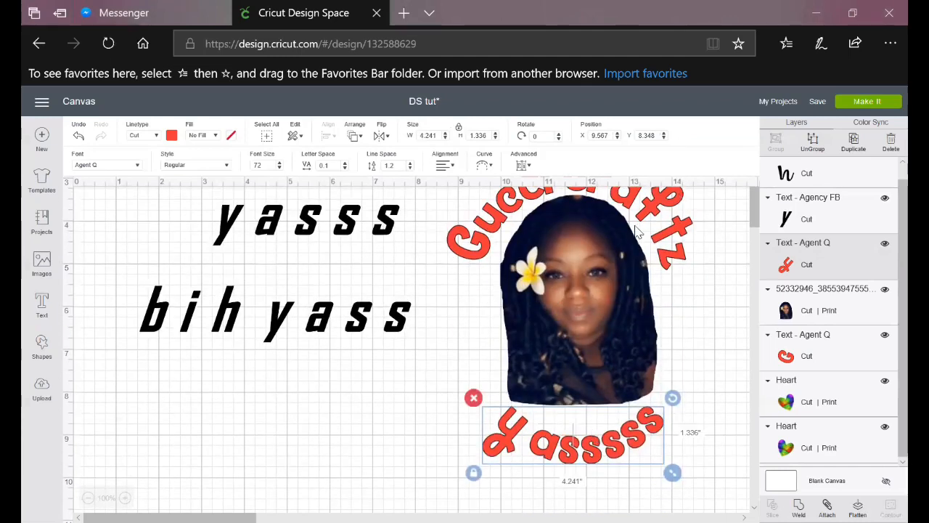
Step: Ungroup the black "yasss bih yass" text into individual letters
scroll(635, 231, up, 4)
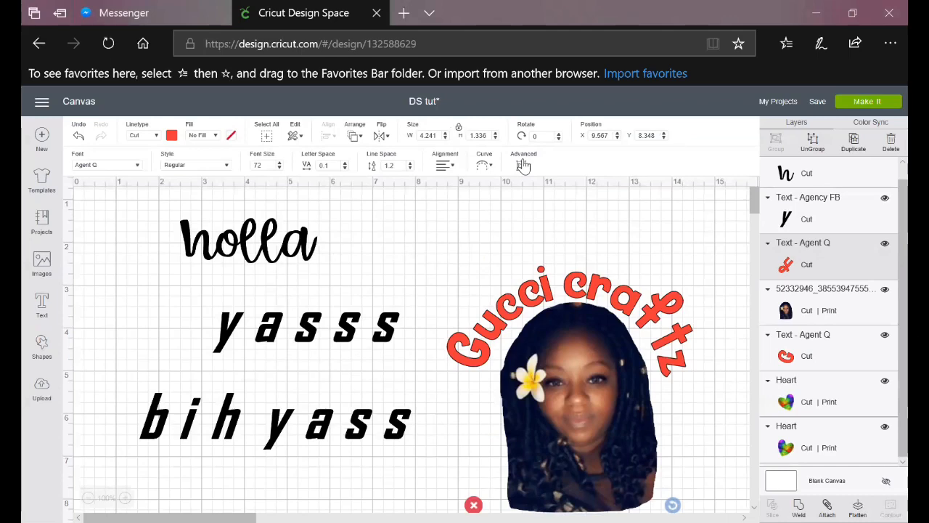
click(391, 305)
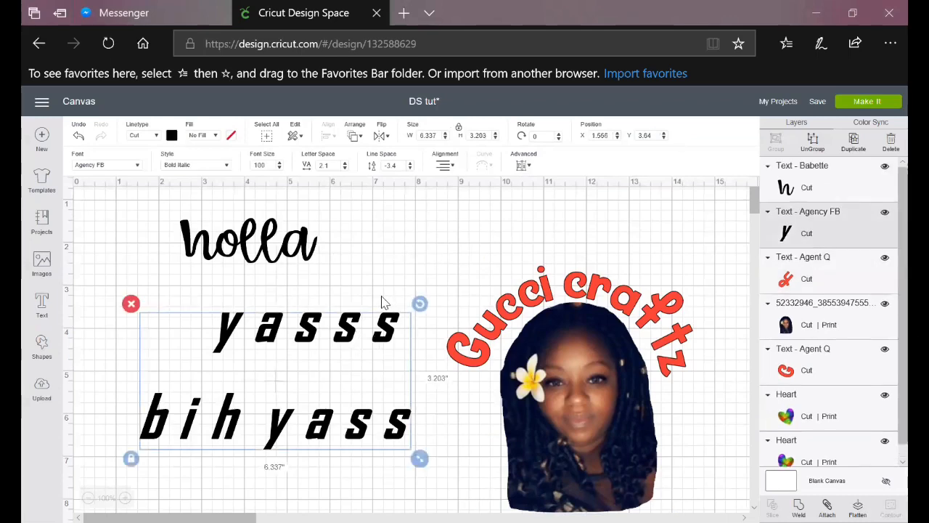
click(521, 172)
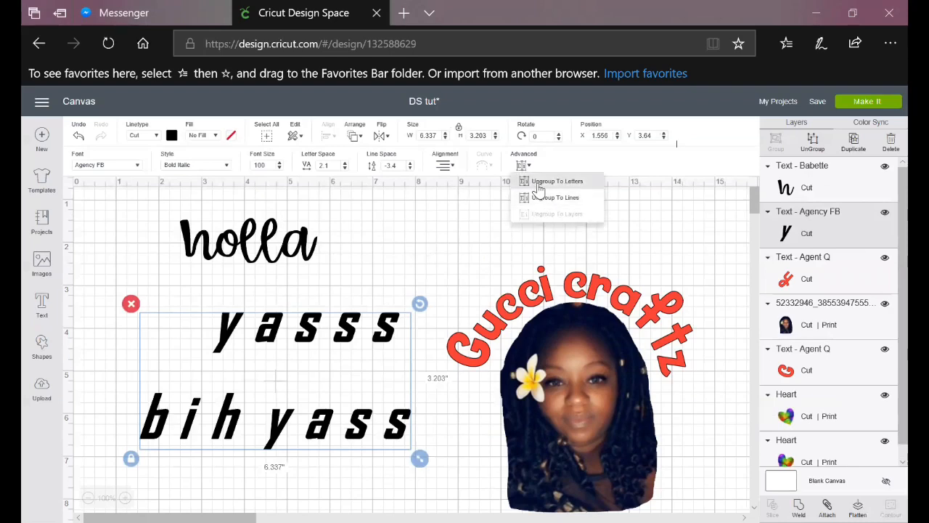
click(585, 188)
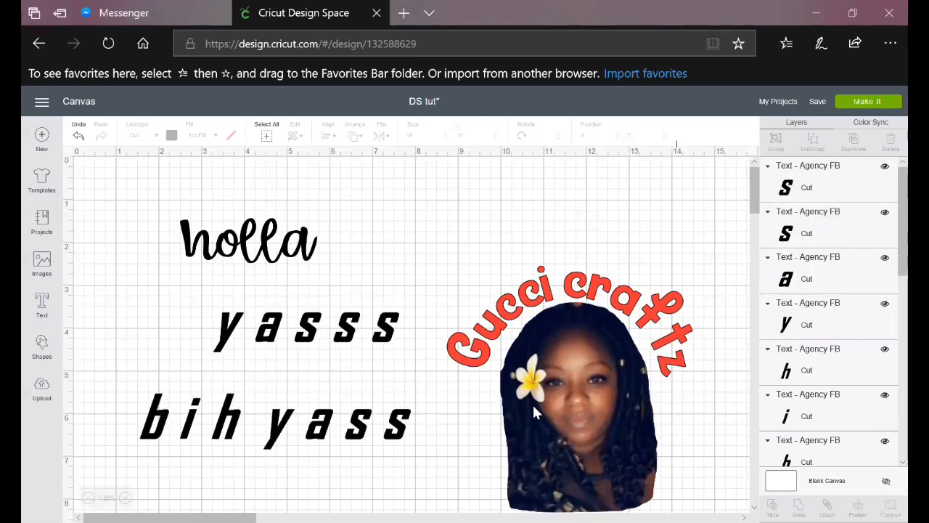
Step: Select several letters of "yasss" one by one, and undo the ungrouping to letters
click(315, 328)
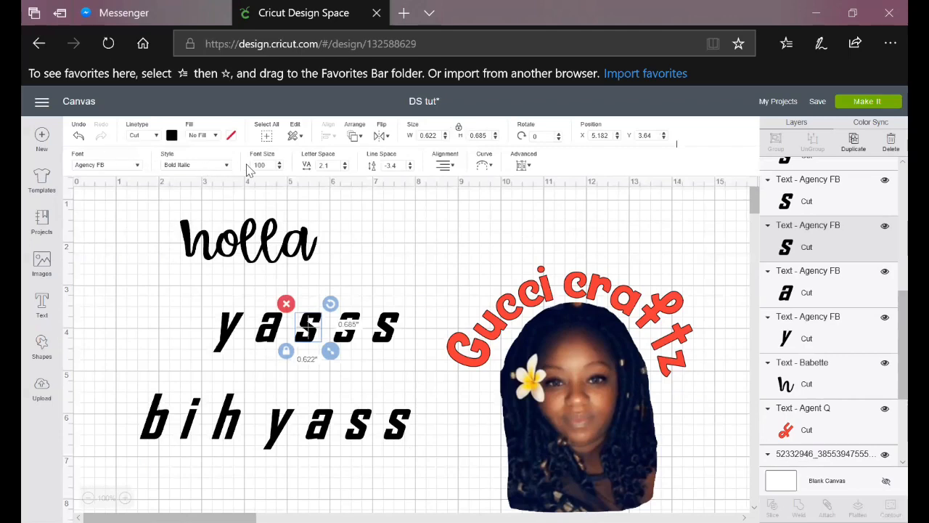
click(269, 330)
click(230, 334)
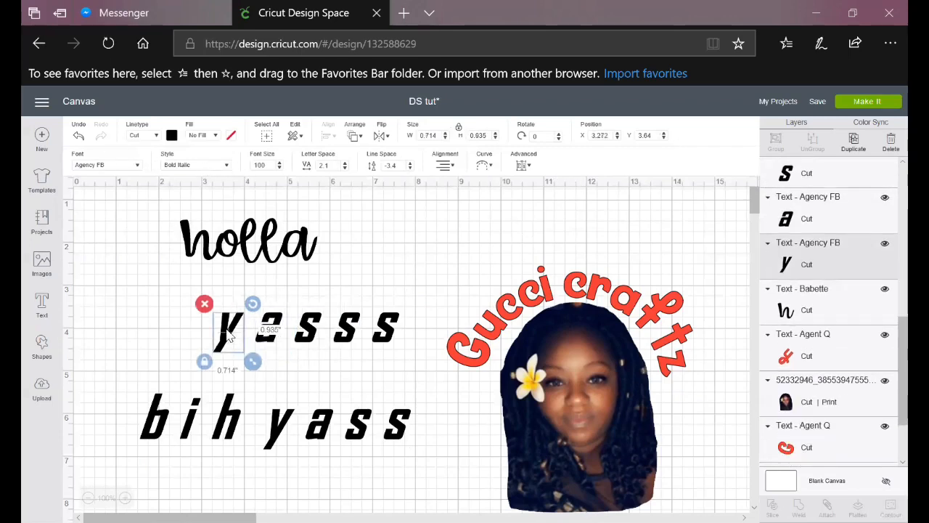
click(384, 335)
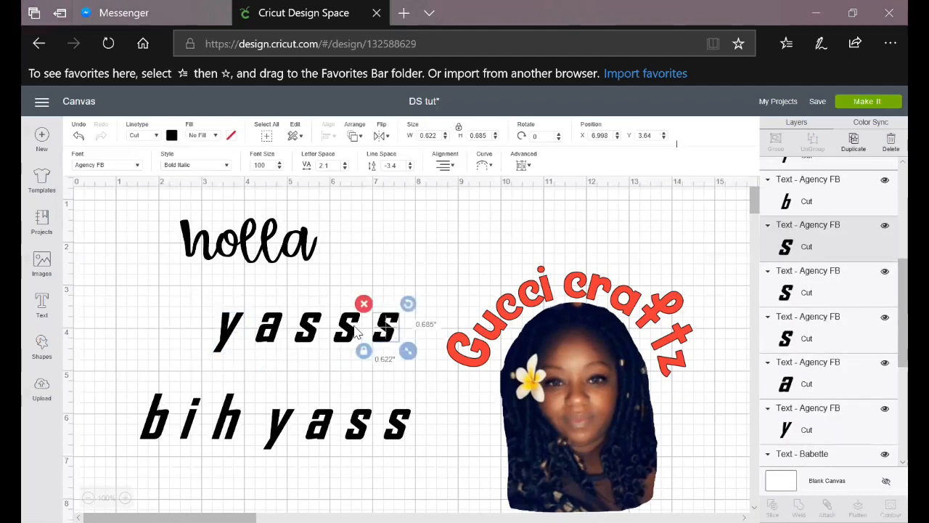
click(78, 137)
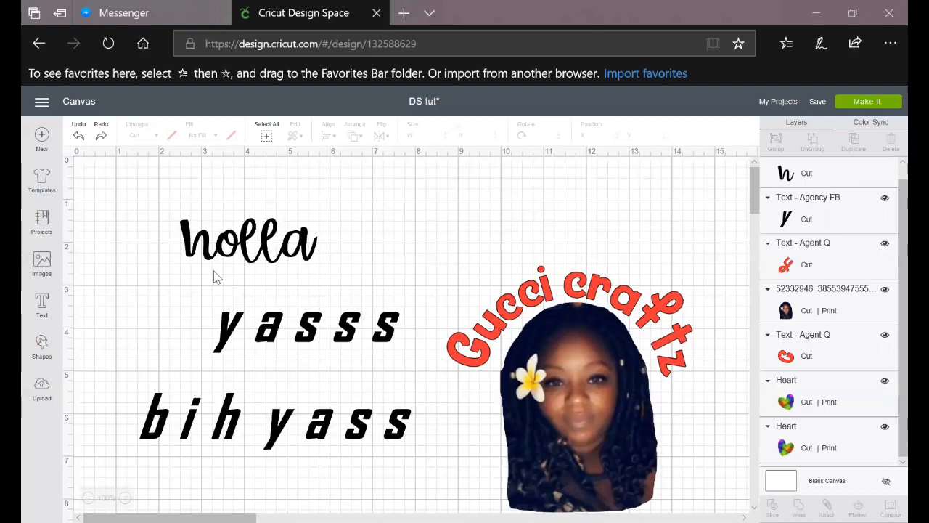
Step: Ungroup the "yasss bih yass" text into separate lines
click(268, 341)
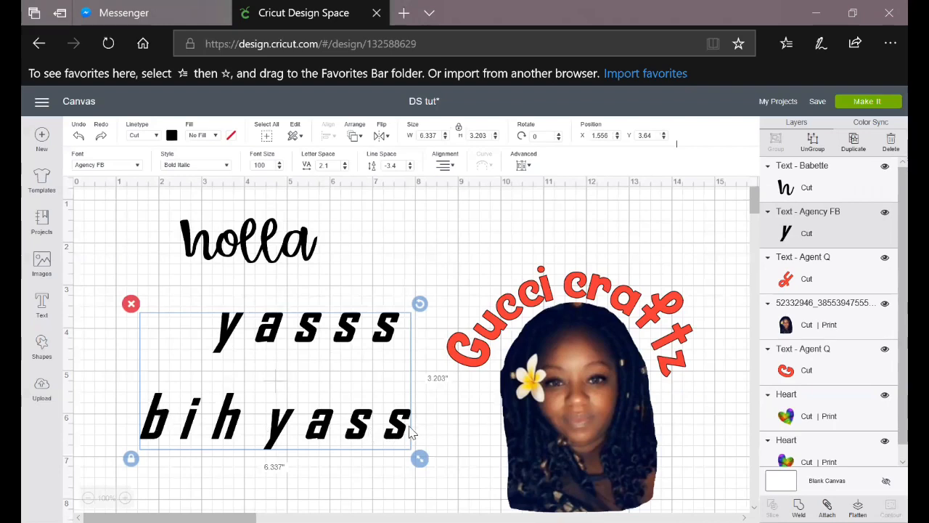
click(525, 167)
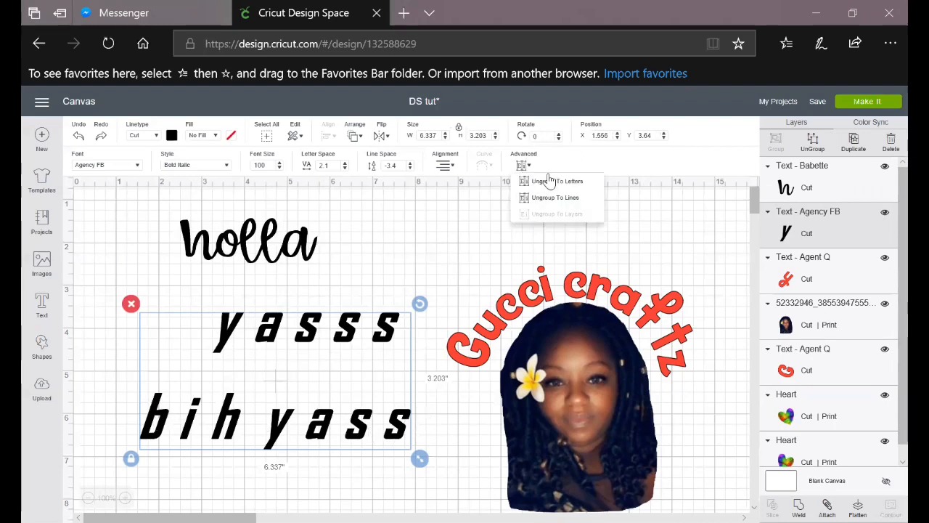
click(546, 198)
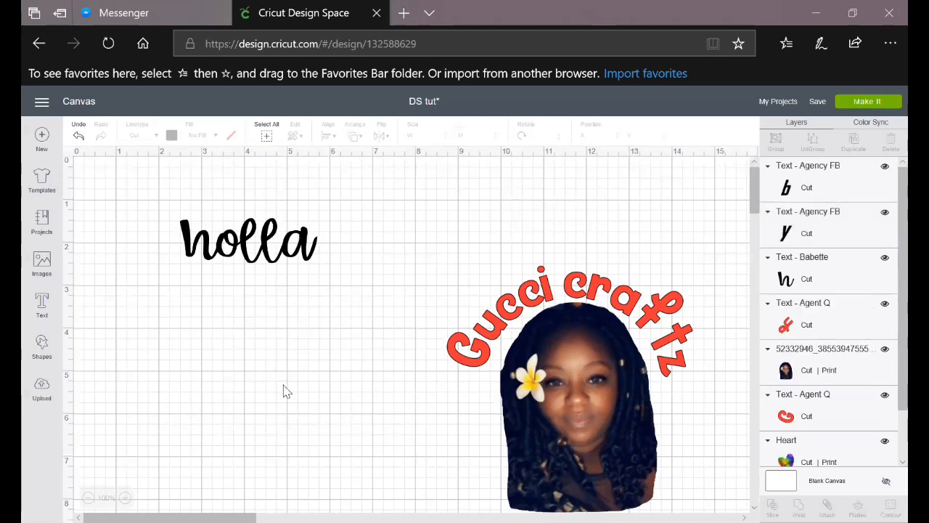
Step: Move the "yasss" line left to about X 1.731, and place "bih yass" closely beneath it at about X 0.625, Y 4.921
click(268, 332)
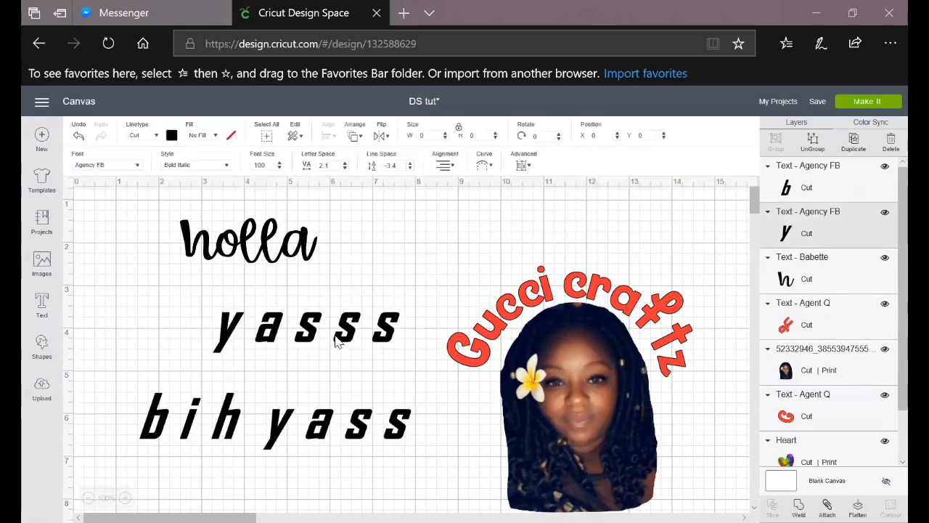
drag(283, 336, 217, 335)
click(222, 421)
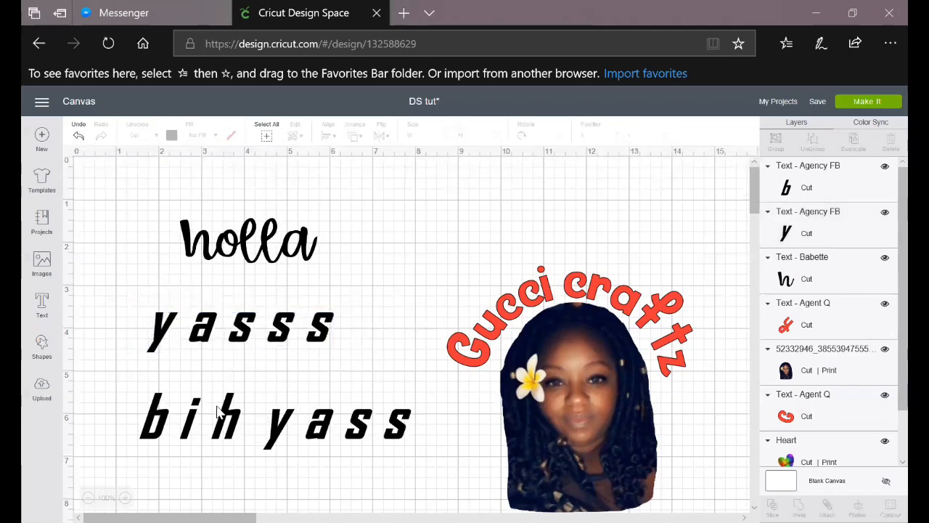
drag(226, 420, 186, 416)
click(212, 343)
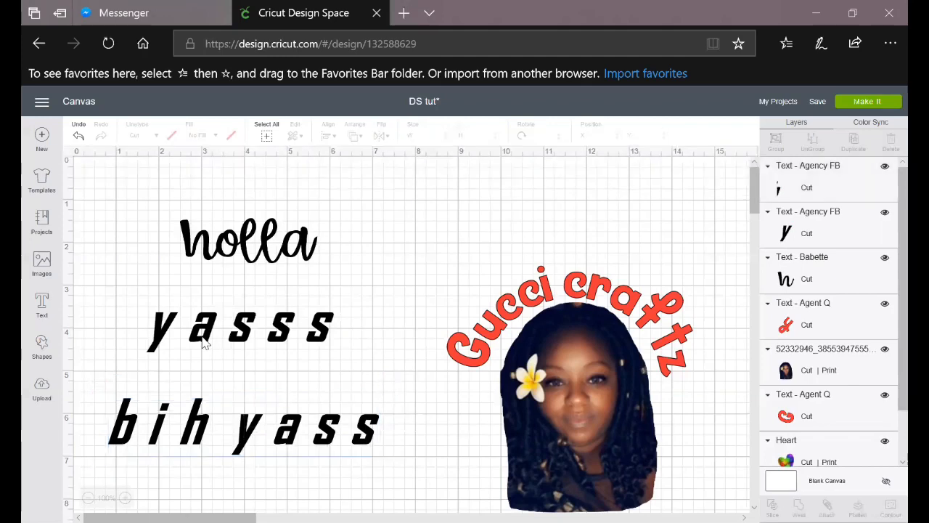
click(204, 344)
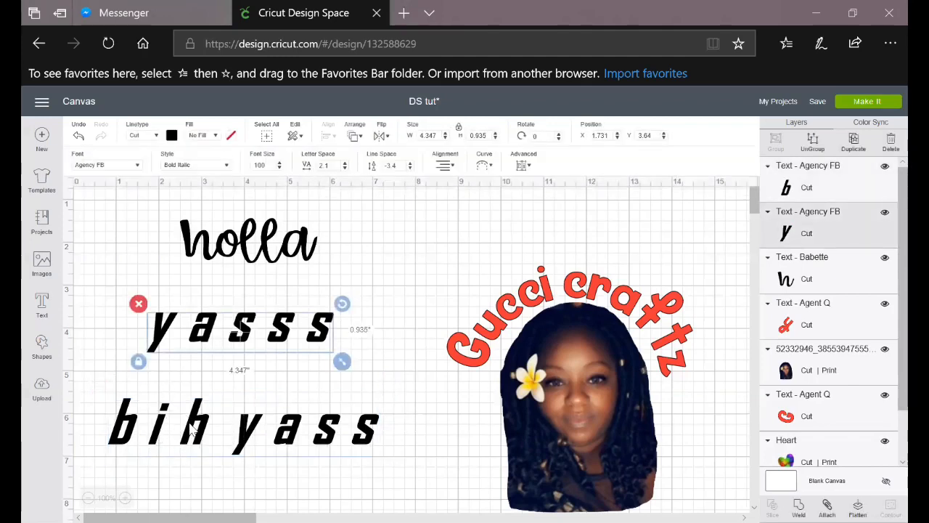
drag(252, 430, 242, 401)
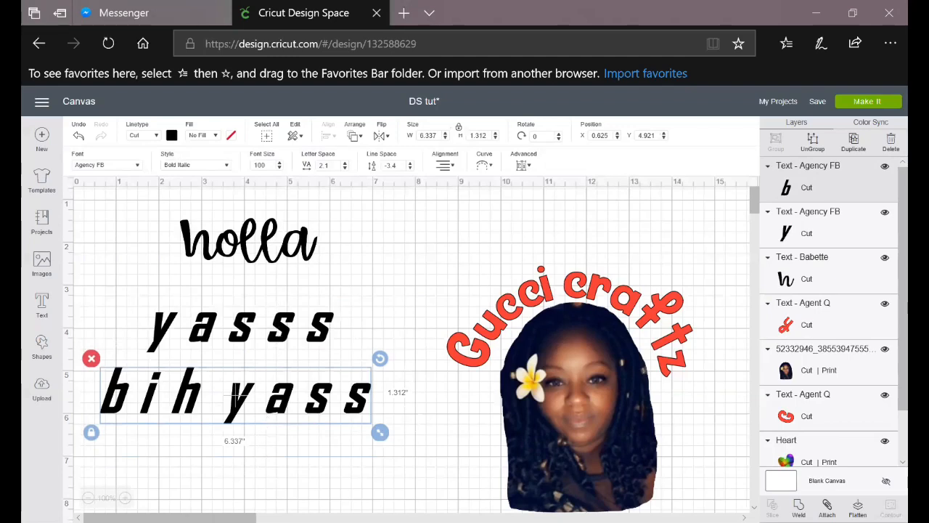
Step: Move the portrait photo right and down from between the curved texts, to about X 11.549, Y 4.031
scroll(651, 344, down, 2)
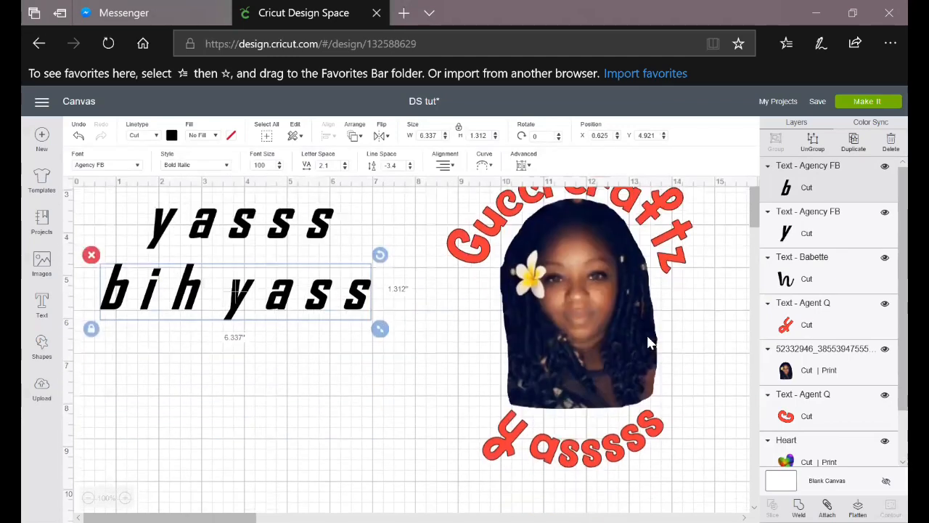
scroll(651, 344, up, 1)
scroll(651, 343, down, 3)
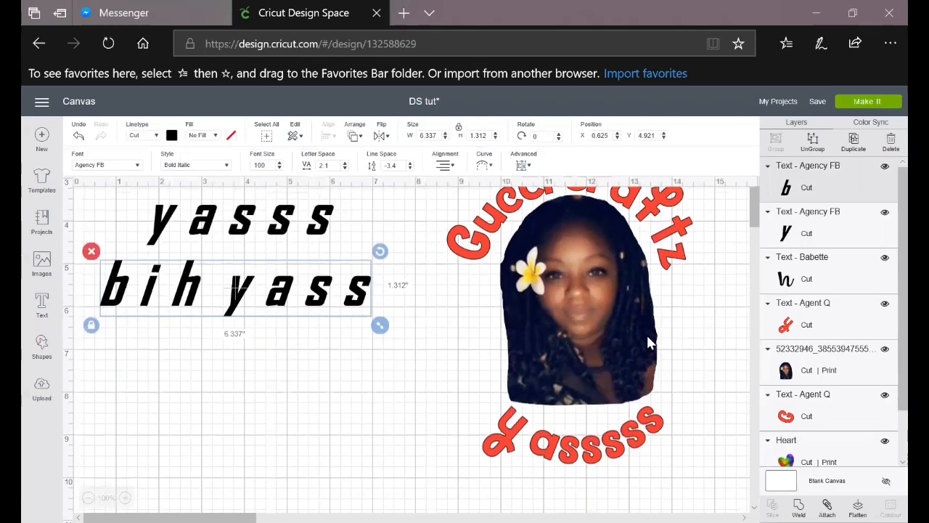
scroll(609, 342, up, 3)
drag(574, 334, 641, 363)
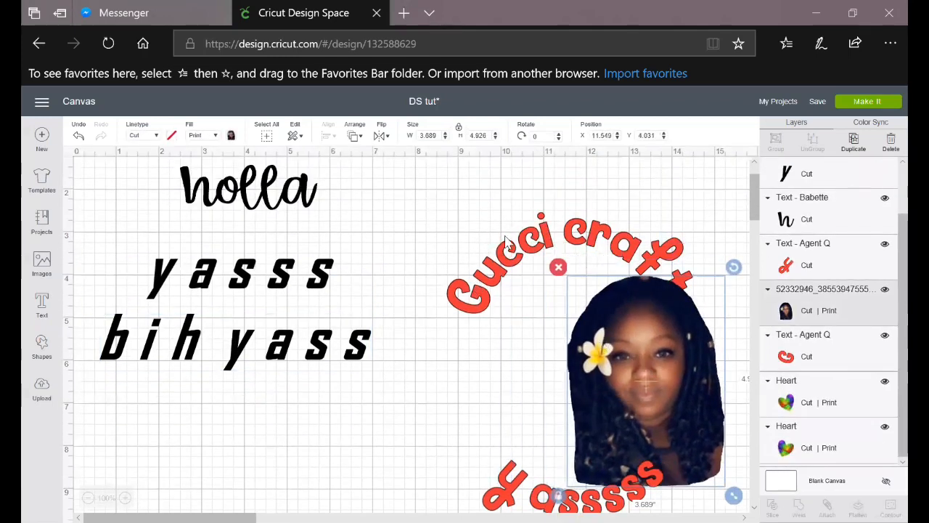
Step: Delete the curved "Gucci craft" text and move the portrait photo to about X 10.007, Y 2.865
click(450, 248)
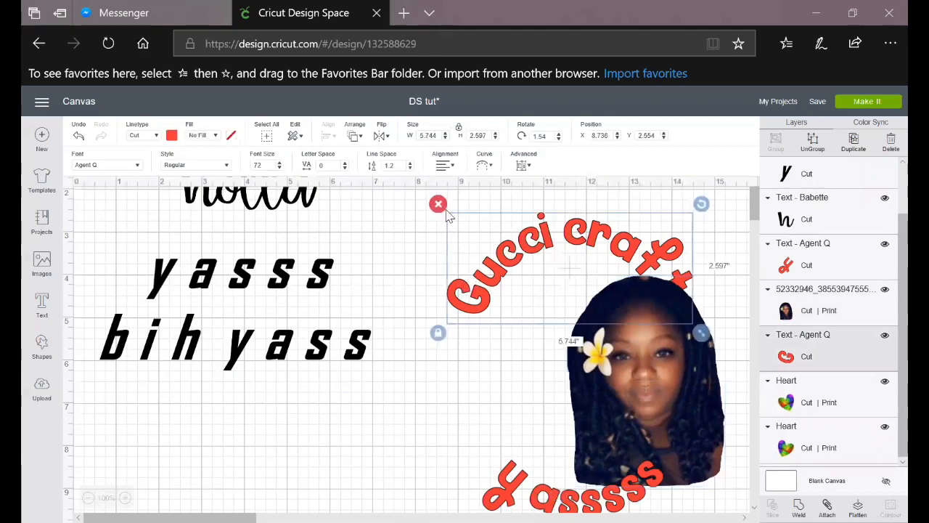
key(Delete)
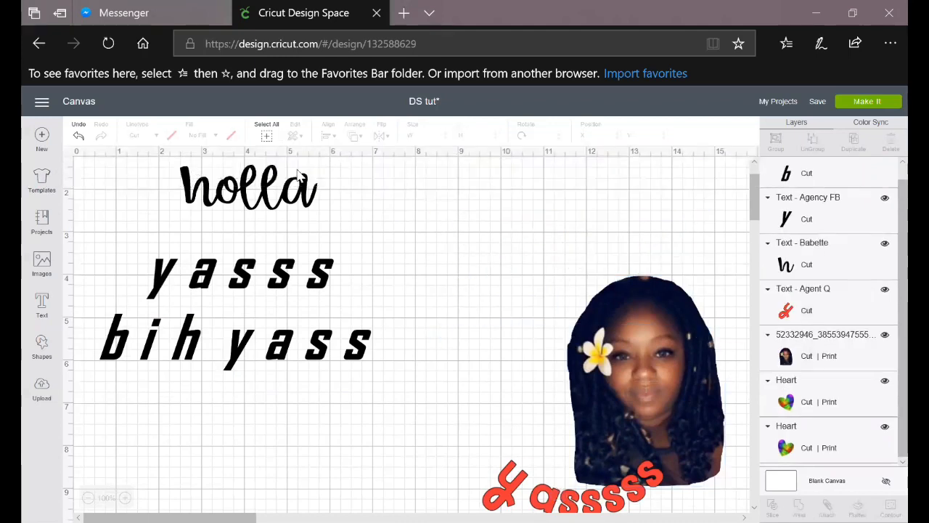
click(332, 280)
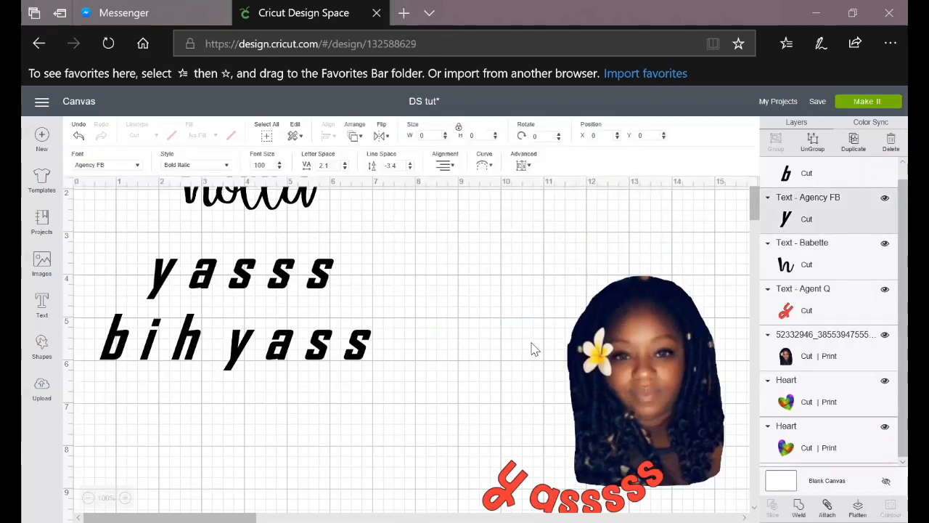
drag(609, 341, 459, 234)
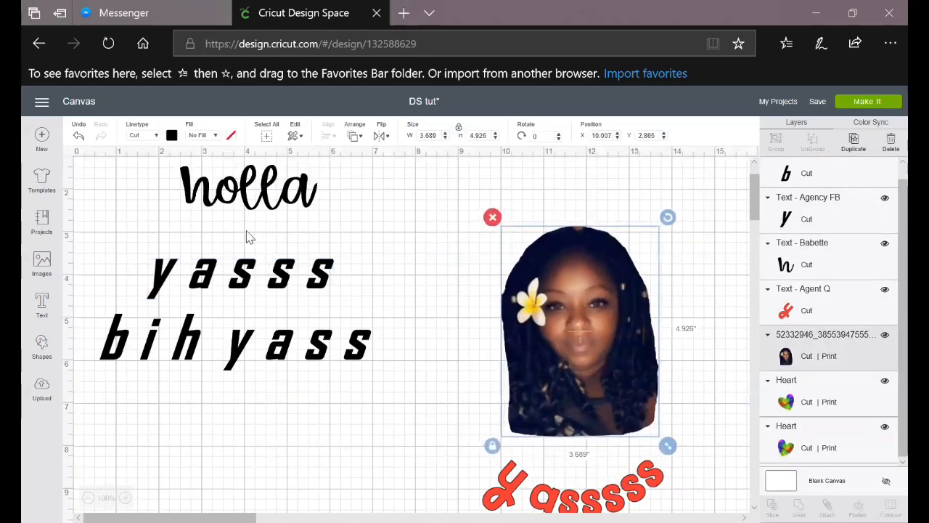
Step: Delete the "holla", "yasss" and "bih yass" texts from the canvas
click(172, 168)
scroll(174, 189, up, 1)
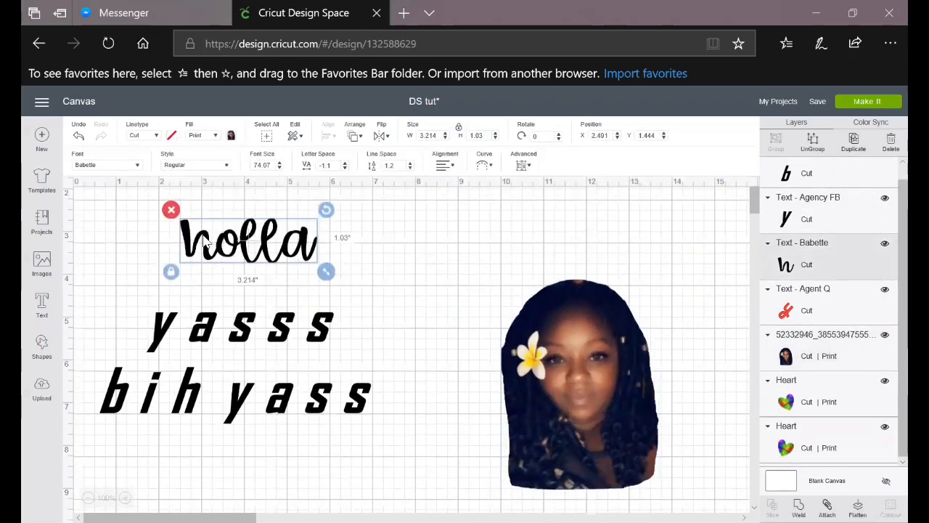
key(Delete)
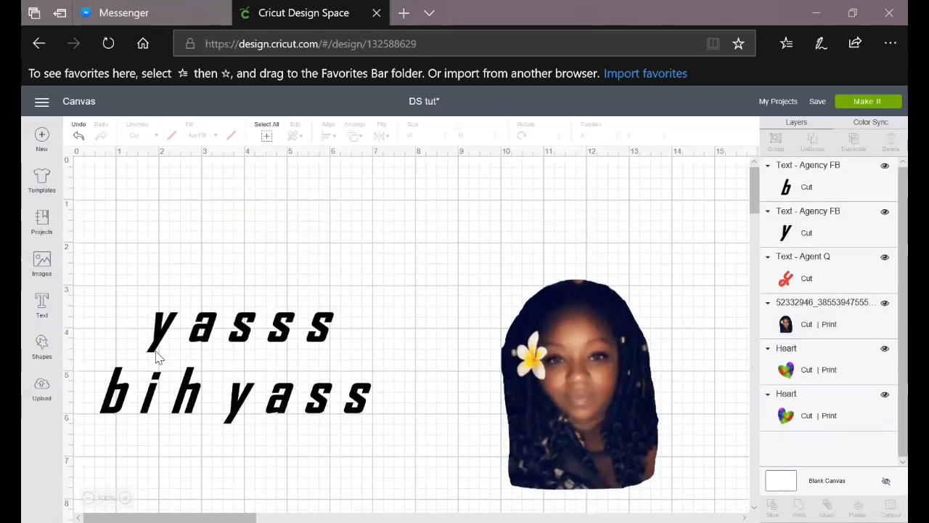
click(141, 306)
key(Delete)
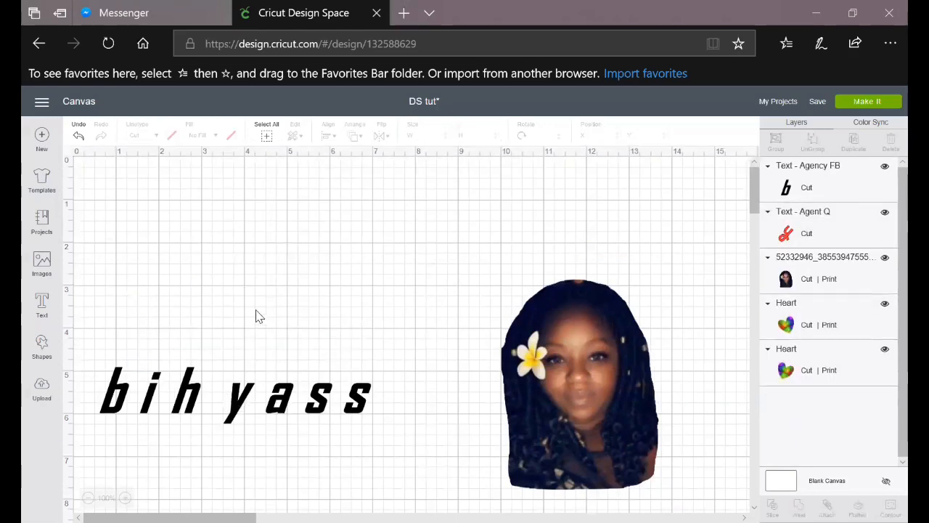
key(ctrl+z)
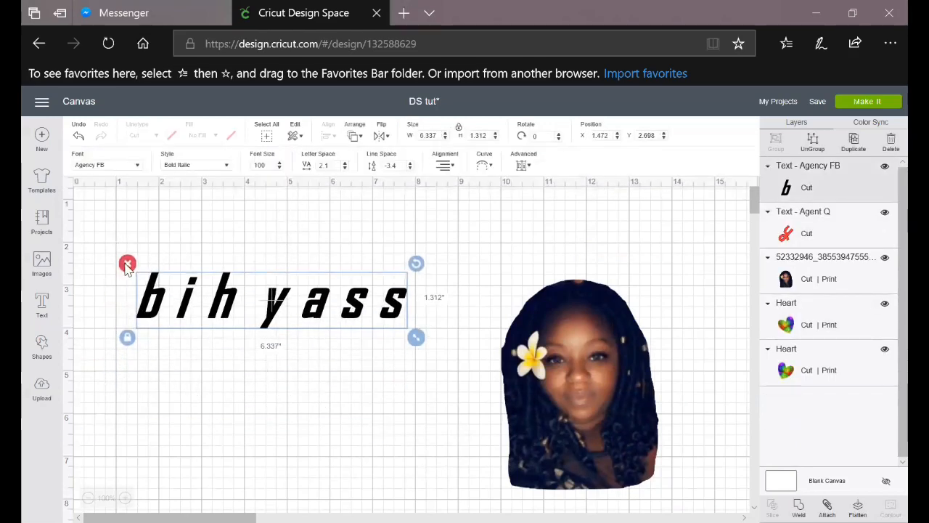
click(127, 263)
Step: Move the portrait photo to about X 8.479, Y 0.837 in the cleared canvas area
click(574, 374)
drag(575, 375, 342, 357)
drag(195, 375, 150, 362)
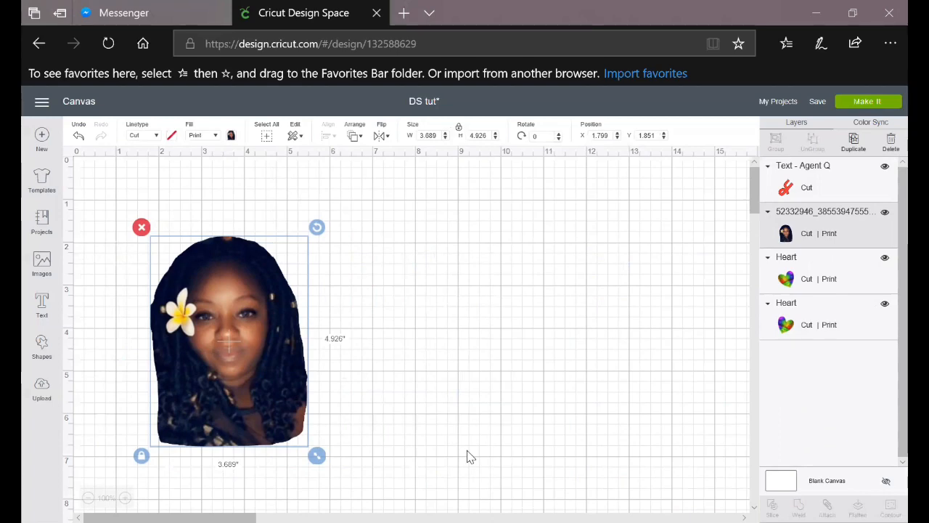
drag(278, 363, 563, 312)
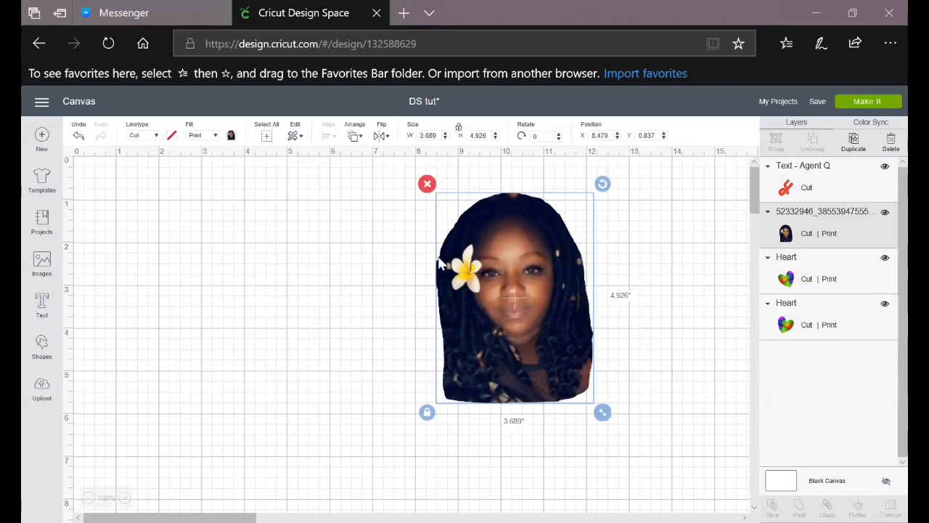
Step: Add a circle, enlarge it to about 3.958" wide, and place it over the photo's upper part at about X 8.25, Y 0.736
click(41, 345)
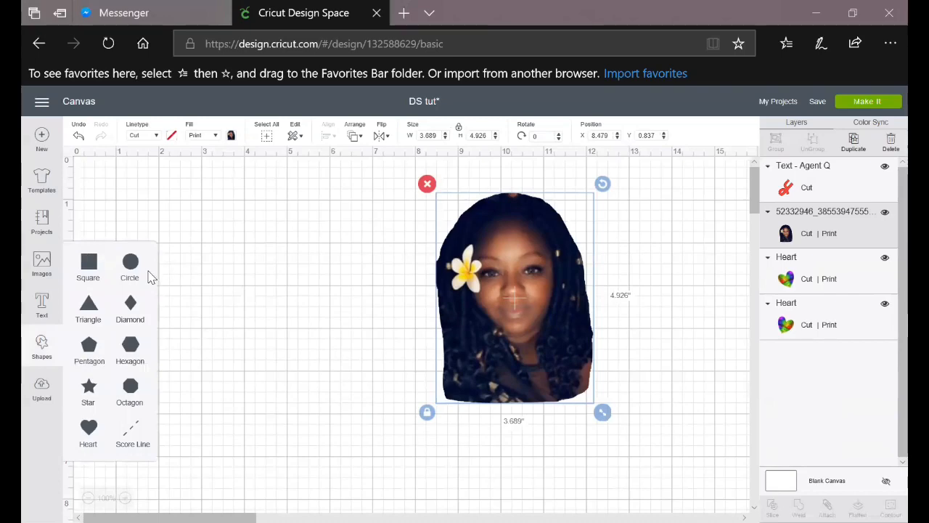
click(130, 266)
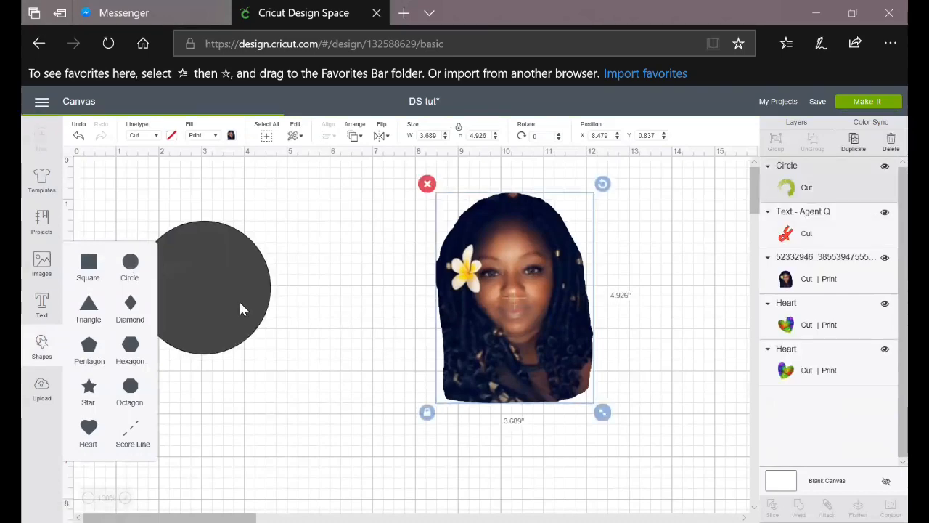
drag(271, 300, 576, 228)
drag(574, 331, 611, 367)
mouse_move(509, 300)
mouse_down()
mouse_move(527, 305)
mouse_move(501, 293)
mouse_up()
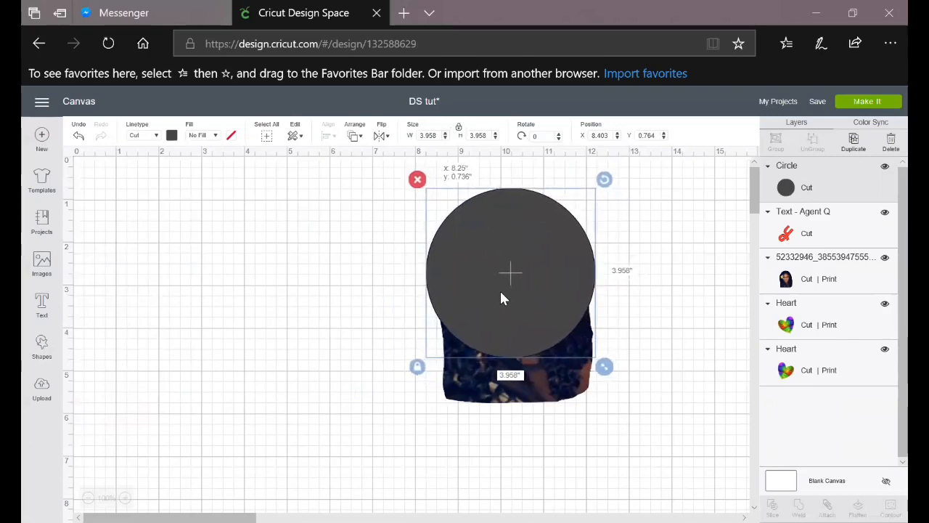
Step: Slice the portrait photo with the overlapping circle and move the resulting pieces apart
click(651, 291)
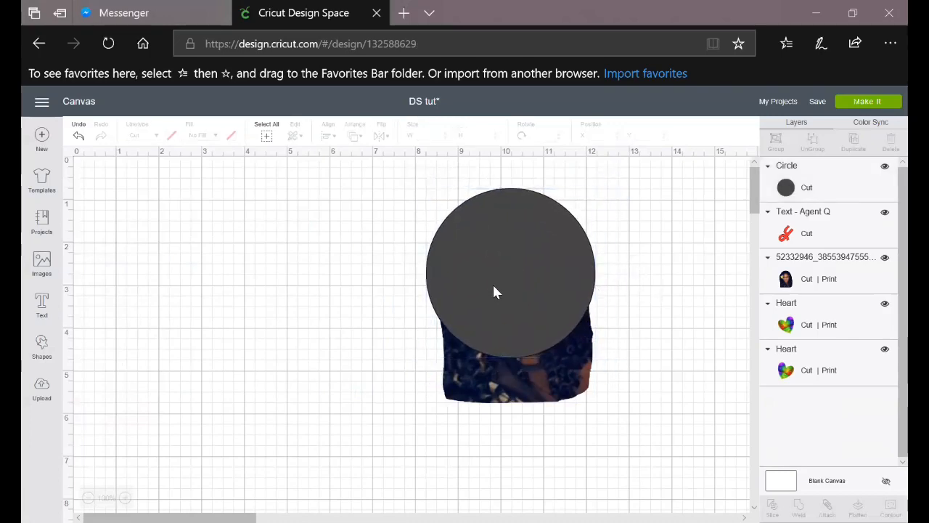
drag(359, 203, 649, 421)
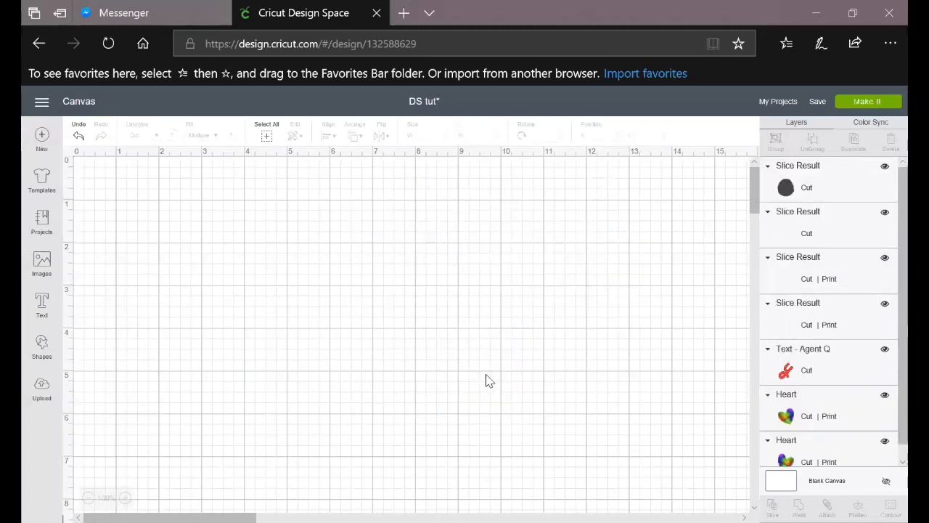
drag(456, 300, 215, 302)
click(600, 274)
drag(601, 275, 735, 237)
drag(490, 287, 337, 468)
Step: Delete the photo's bottom remnant and both gray slice leftovers, and move the rounded photo to about X 11.257, Y 0.879
click(504, 365)
click(431, 296)
click(623, 193)
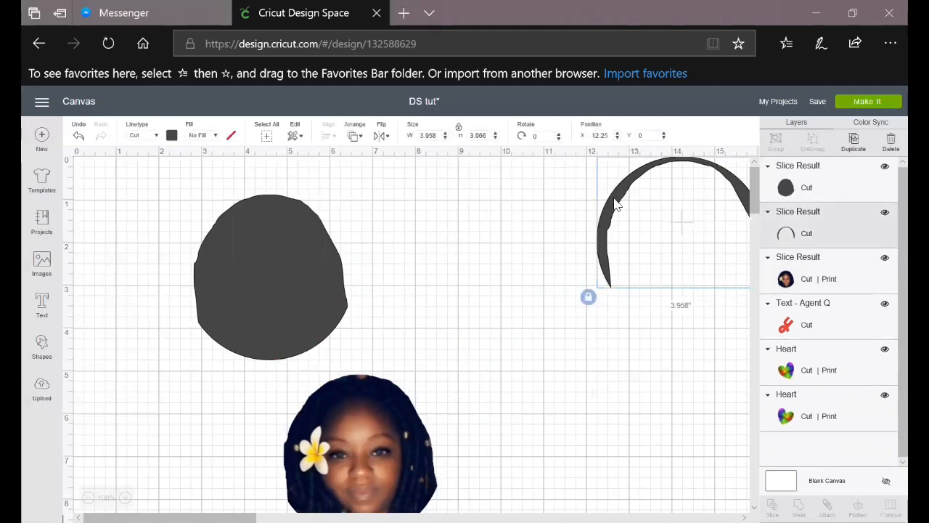
drag(616, 206, 530, 269)
key(Delete)
drag(203, 229, 455, 236)
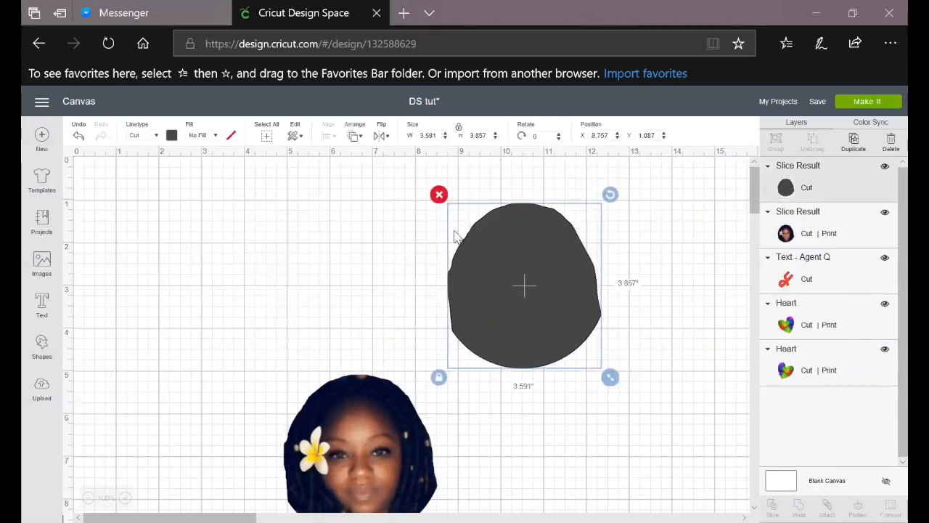
key(Delete)
drag(402, 395, 479, 233)
drag(448, 331, 642, 309)
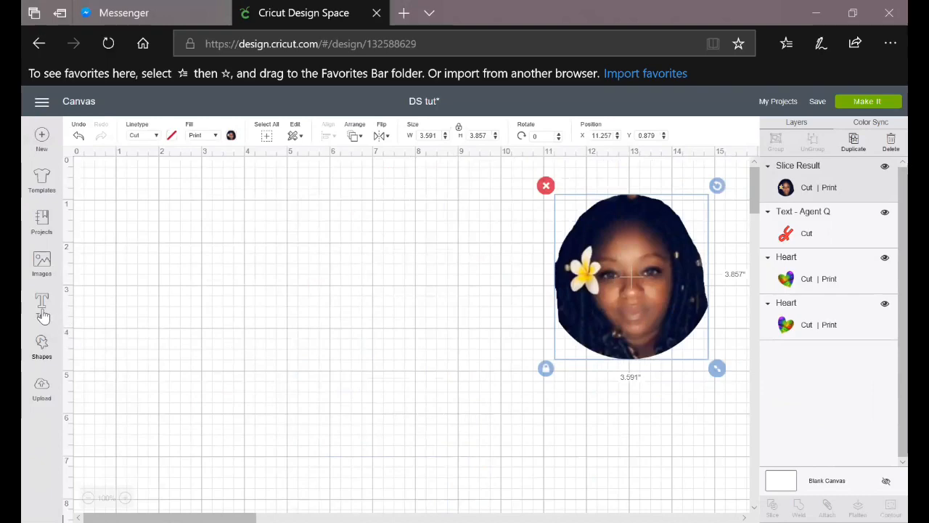
Step: Search the image library for "black history" and insert the LOVE image with the Africa map
click(42, 263)
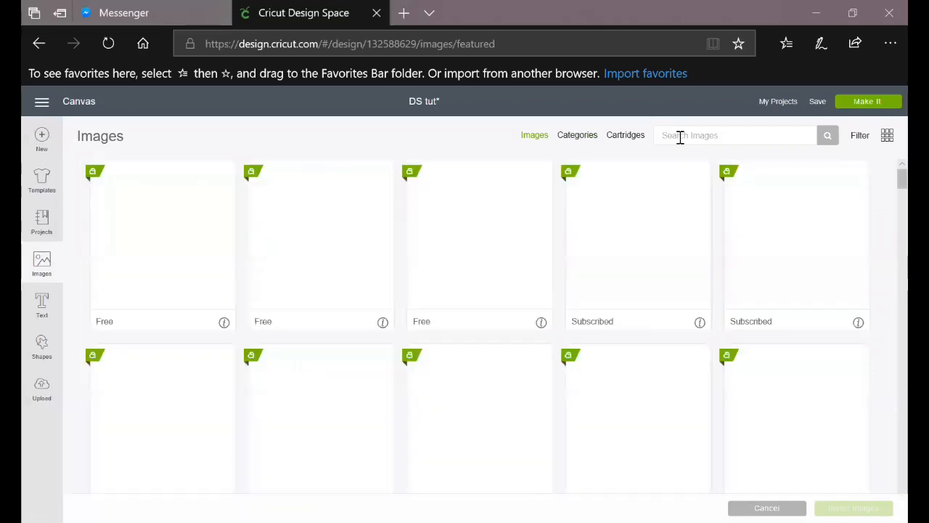
click(680, 135)
text(black history)
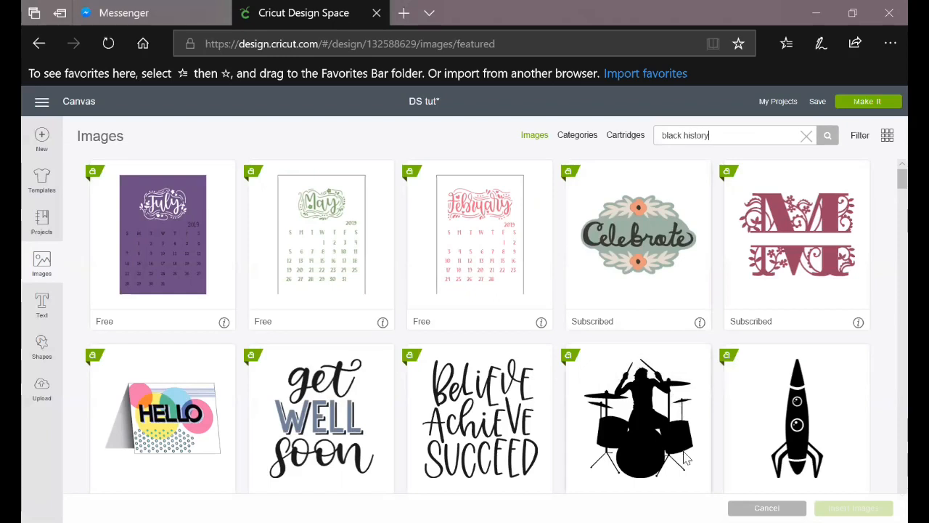
key(Return)
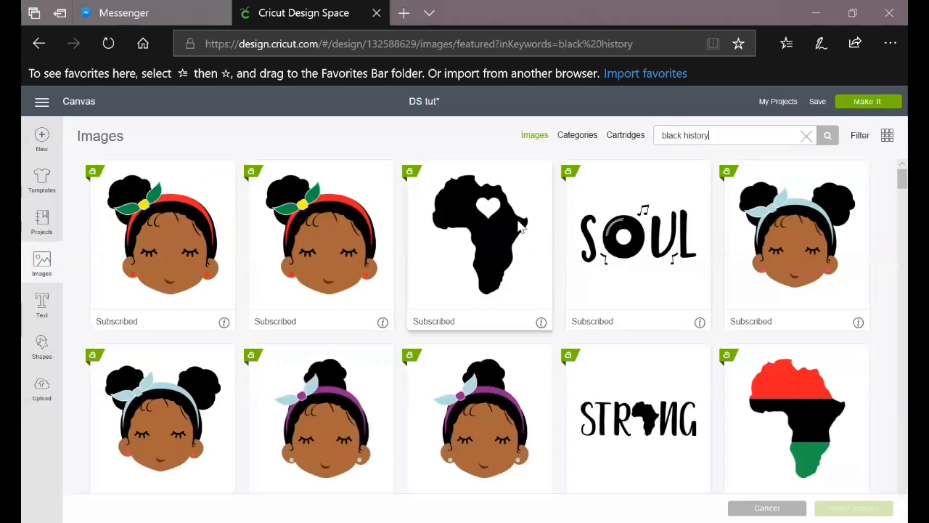
scroll(522, 229, down, 4)
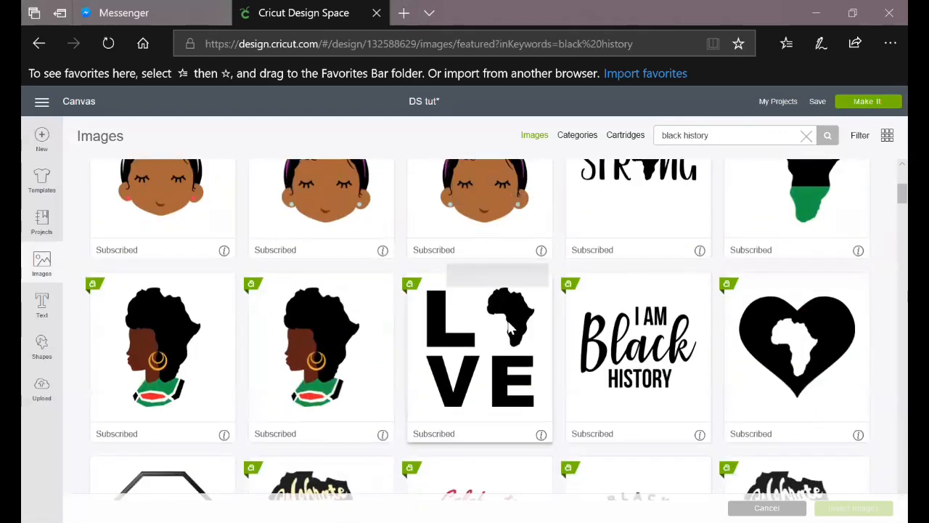
click(479, 339)
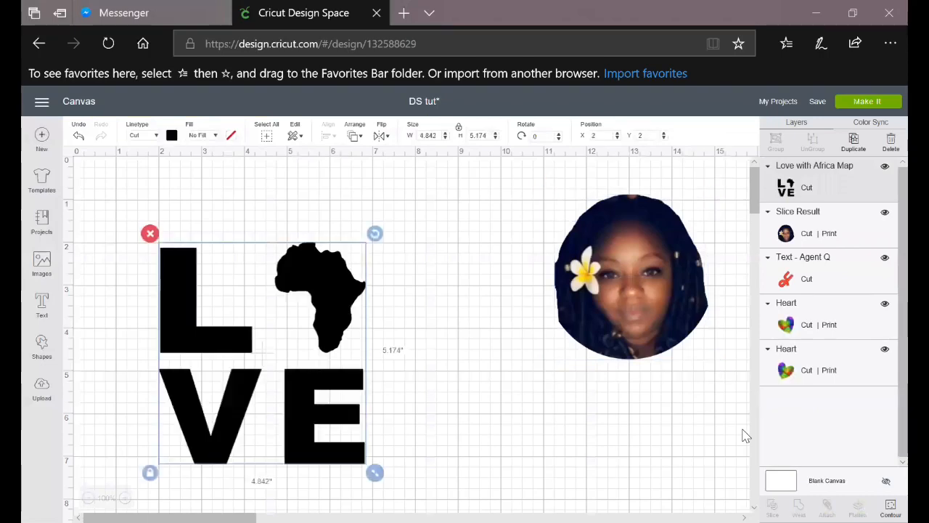
Step: Move the LOVE image up and left on the canvas to about X 1.972, Y 1.056
drag(330, 276, 357, 235)
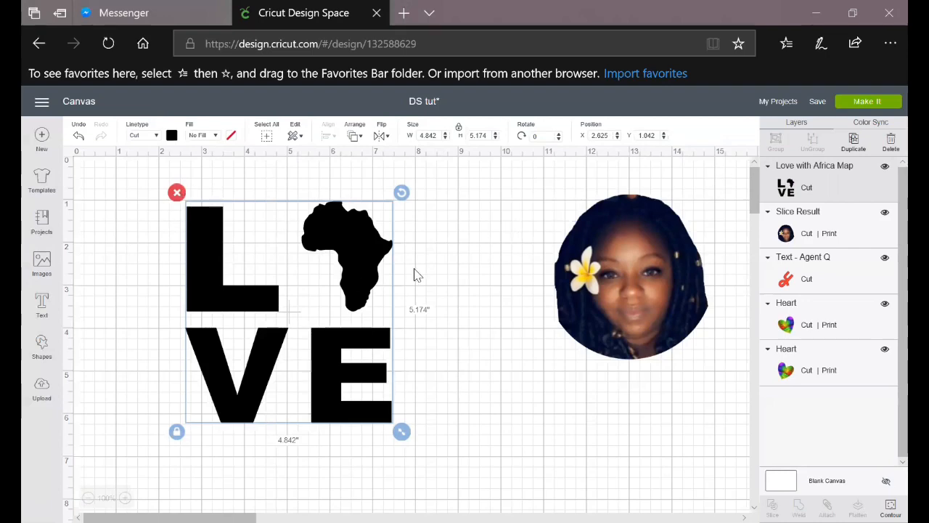
click(512, 253)
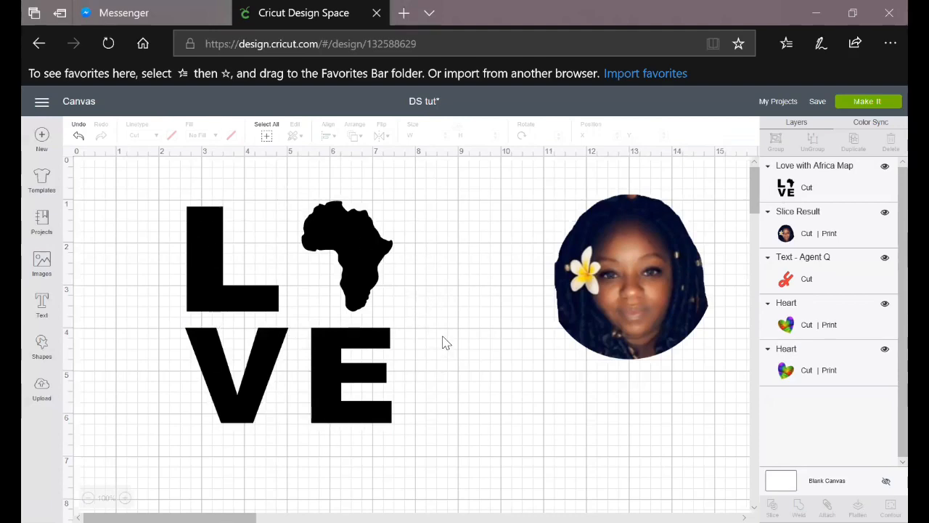
click(365, 256)
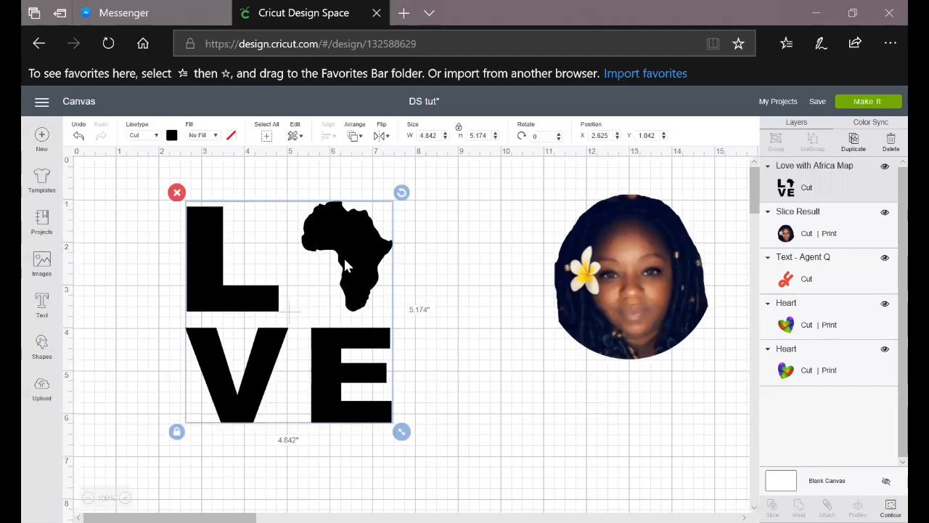
drag(343, 256, 312, 264)
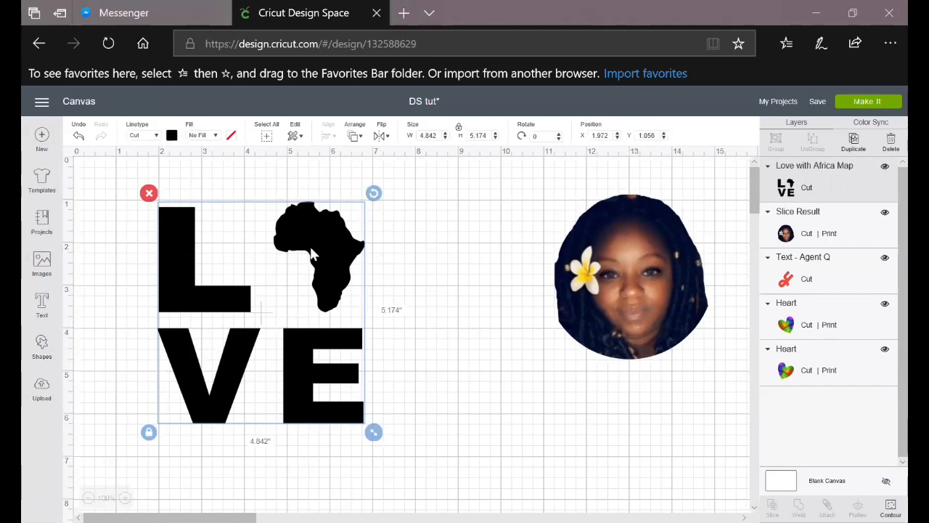
Step: Add a square and place it over the Africa map in the LOVE image, at about X 4.5, Y 0.75
click(43, 351)
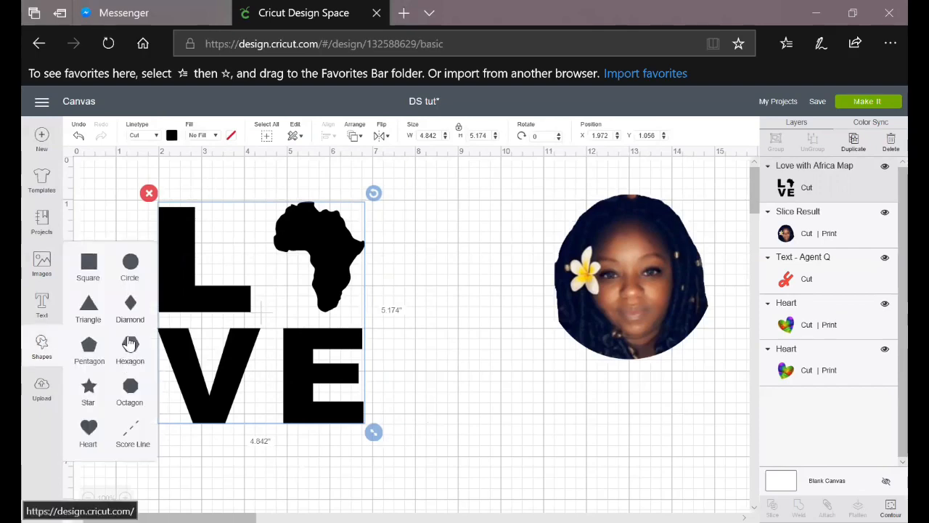
click(88, 267)
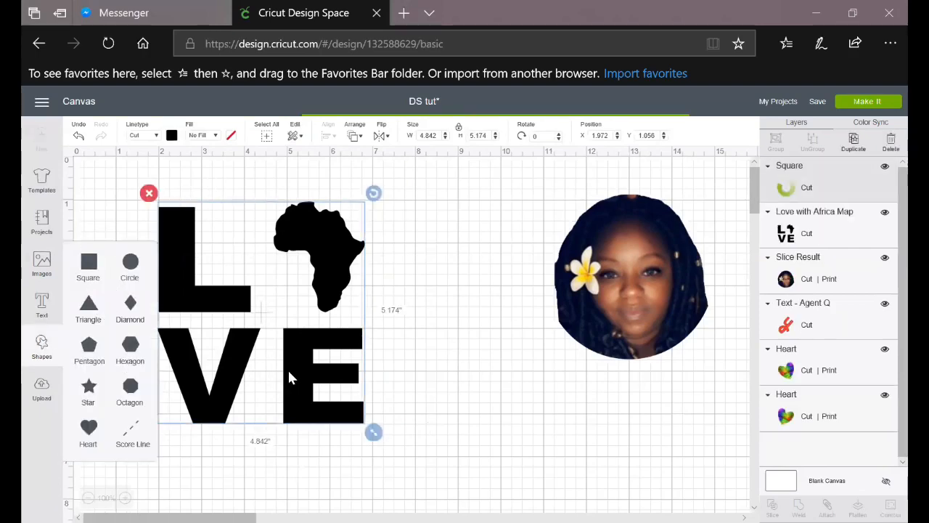
drag(297, 330, 386, 253)
click(143, 387)
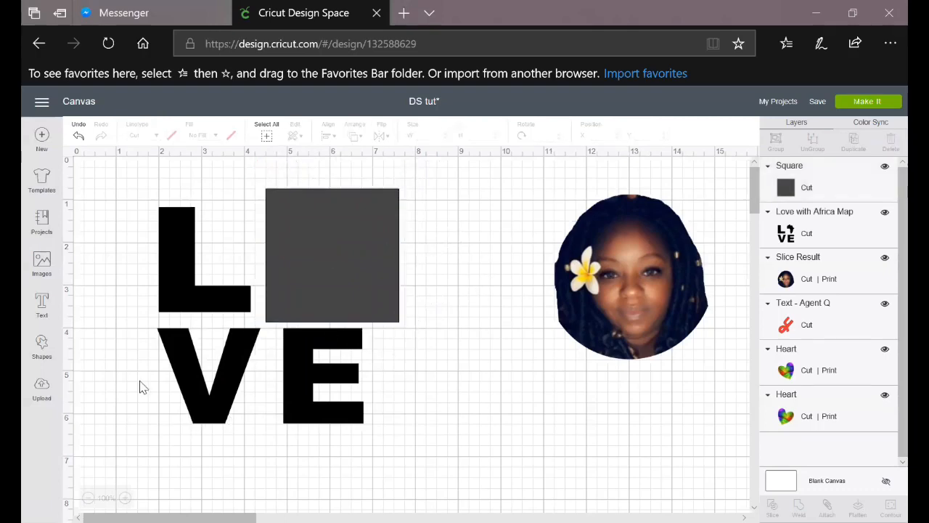
Step: Slice the LOVE image with the square and move the square cutout, gray Africa and black Africa pieces away from the letters
drag(139, 186, 431, 440)
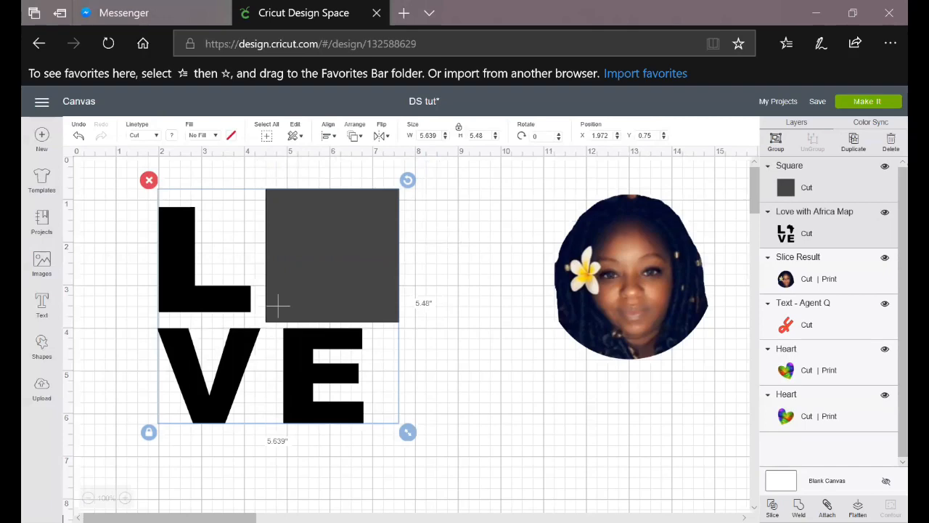
click(772, 507)
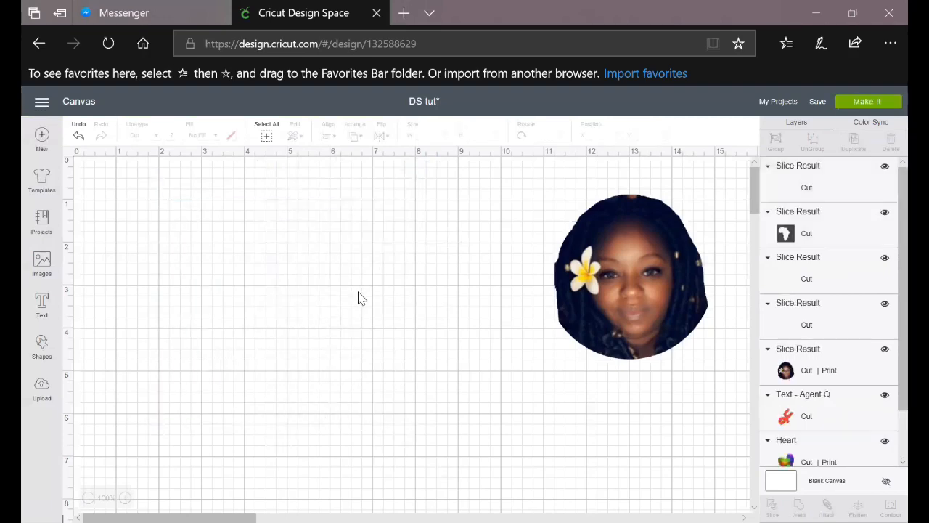
drag(375, 254, 610, 439)
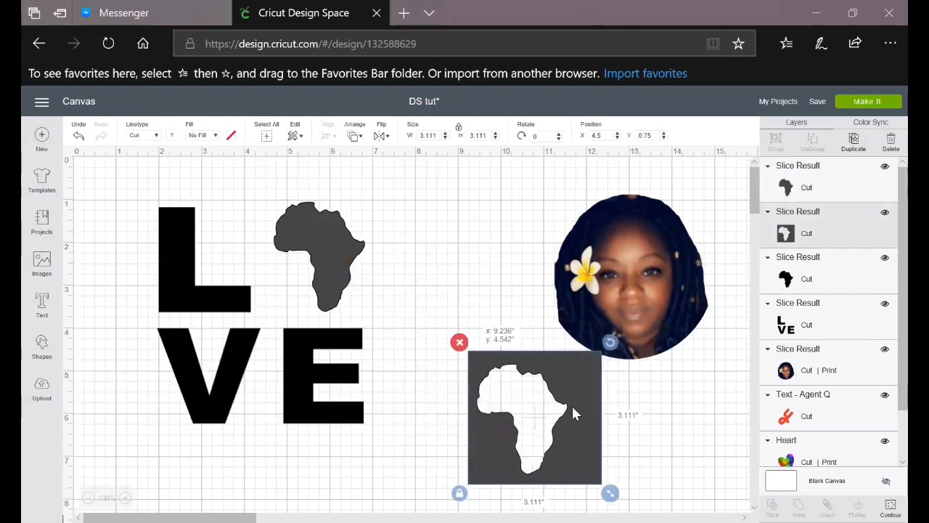
drag(326, 242, 508, 263)
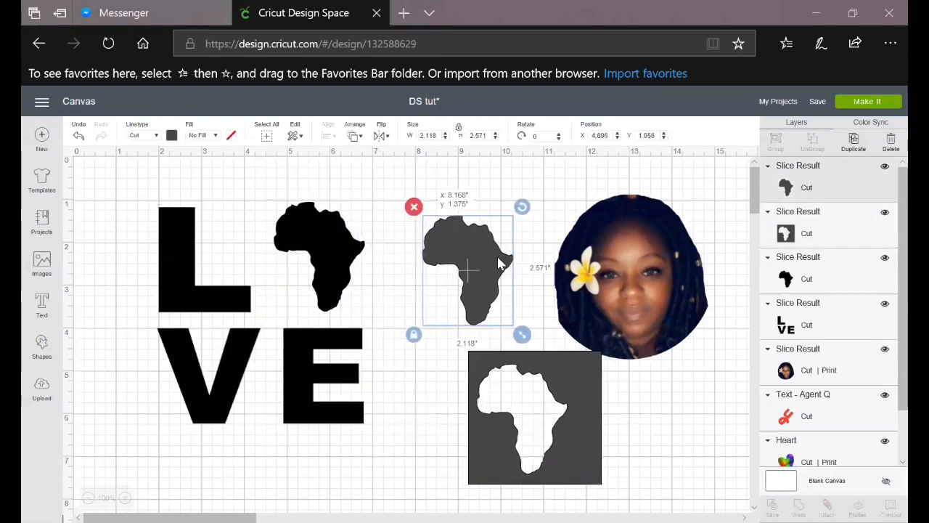
drag(363, 261, 416, 235)
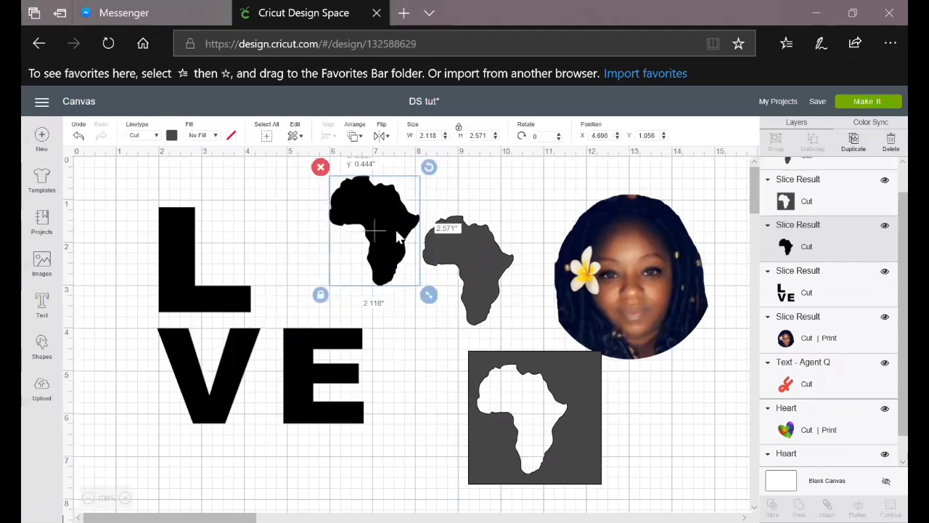
Step: Delete the square with the Africa-shaped hole and place the black Africa beside the L at about X 4.515, Y 1.111
click(474, 367)
click(459, 351)
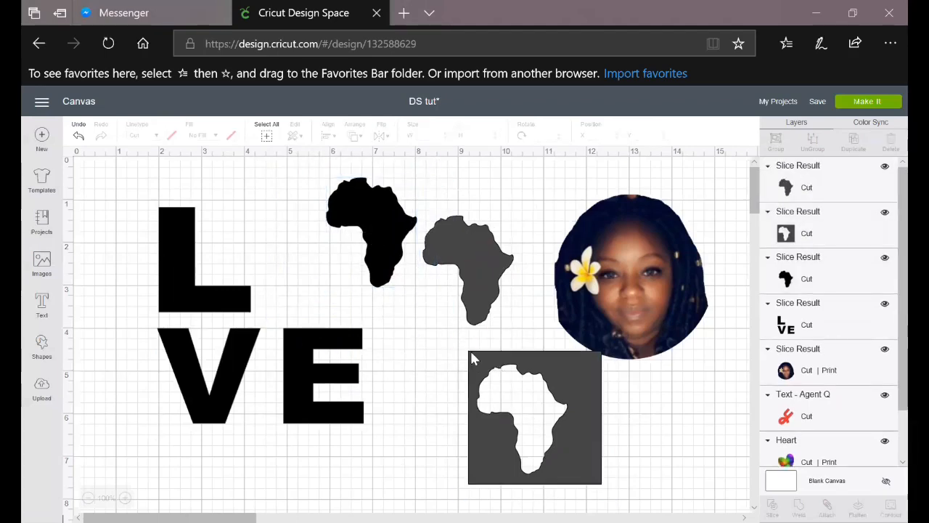
click(471, 355)
key(Delete)
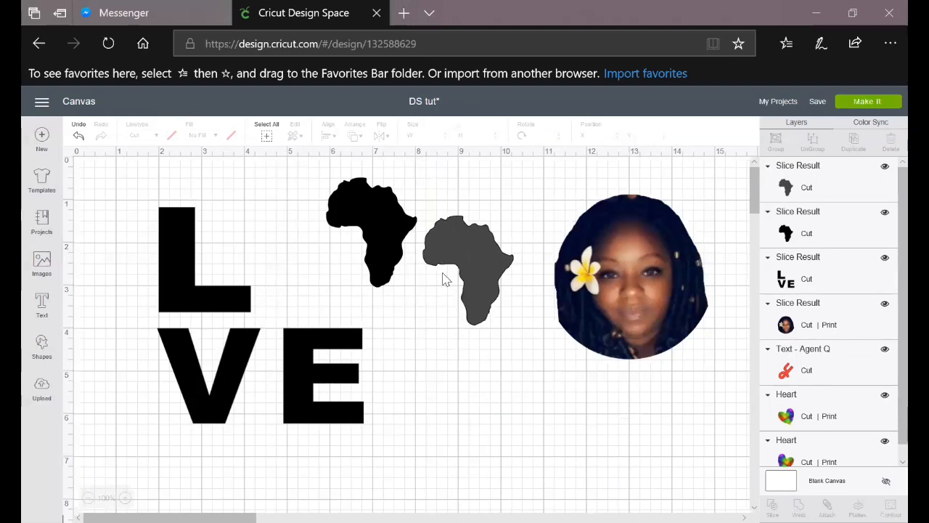
drag(445, 280, 468, 302)
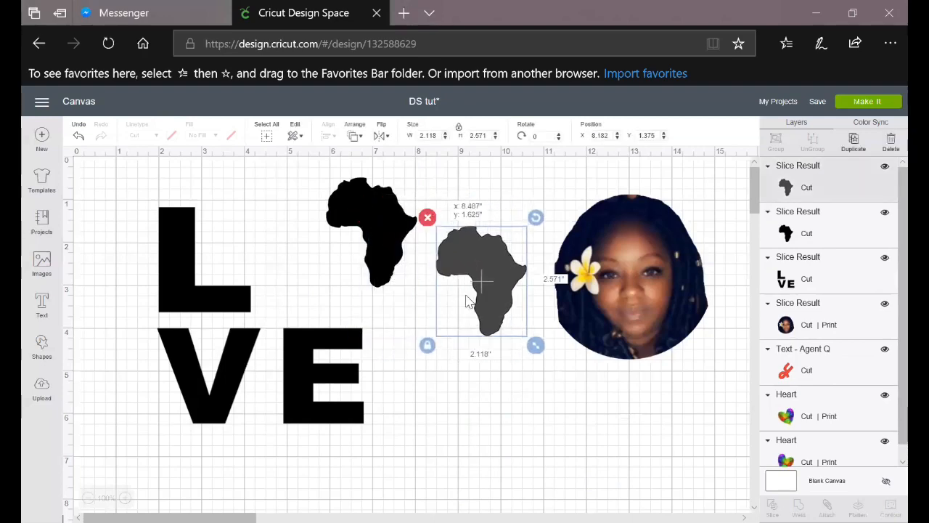
drag(373, 244, 307, 272)
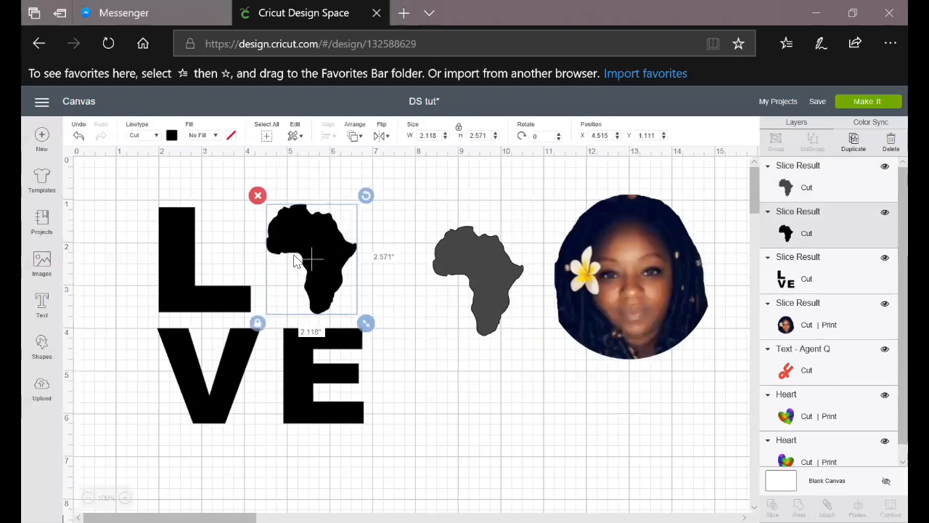
Step: Recolor the black Africa red and the gray Africa dark green
click(171, 135)
click(185, 215)
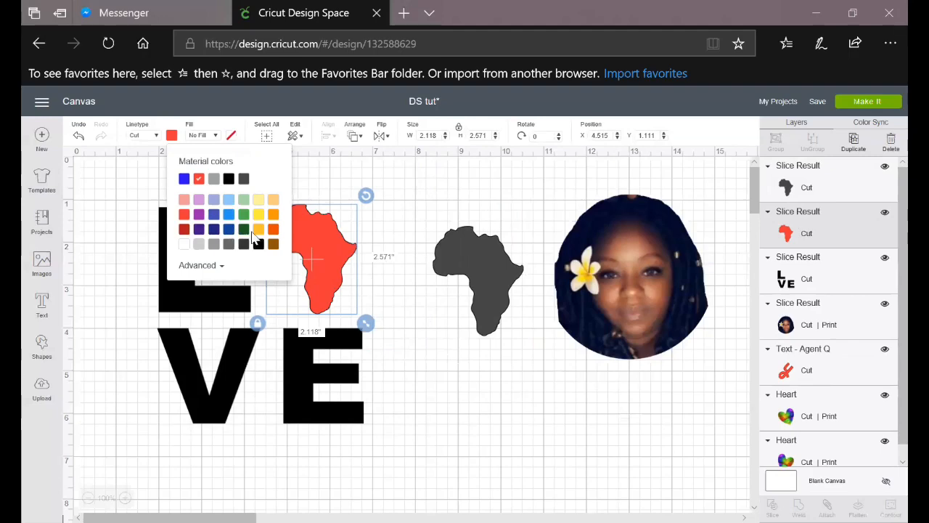
click(453, 246)
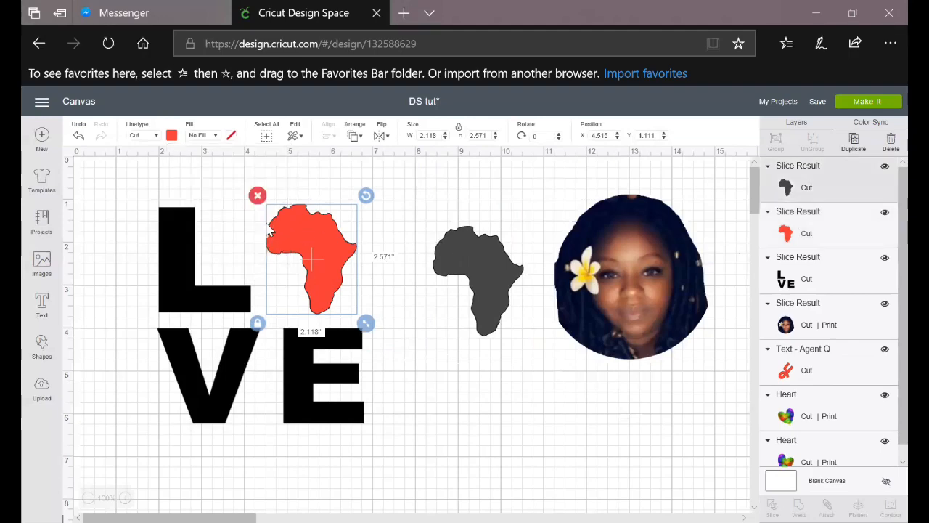
click(173, 137)
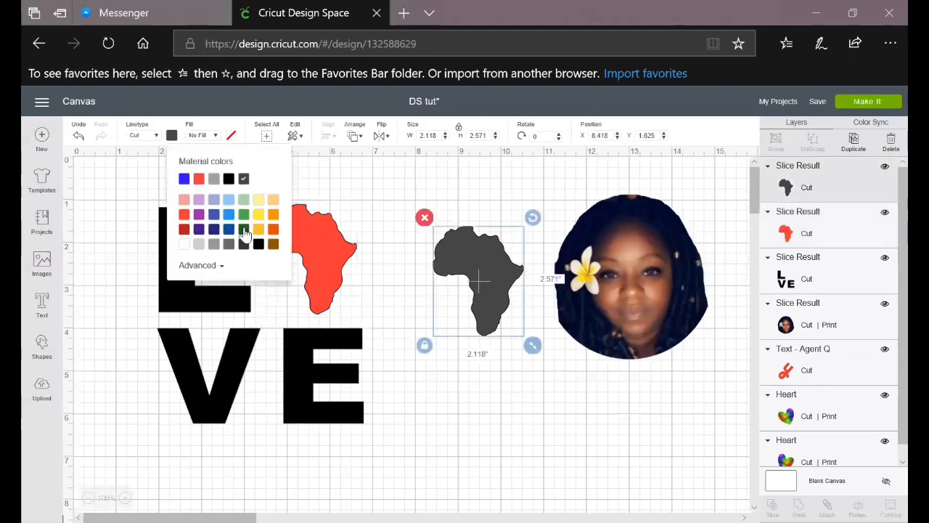
click(244, 231)
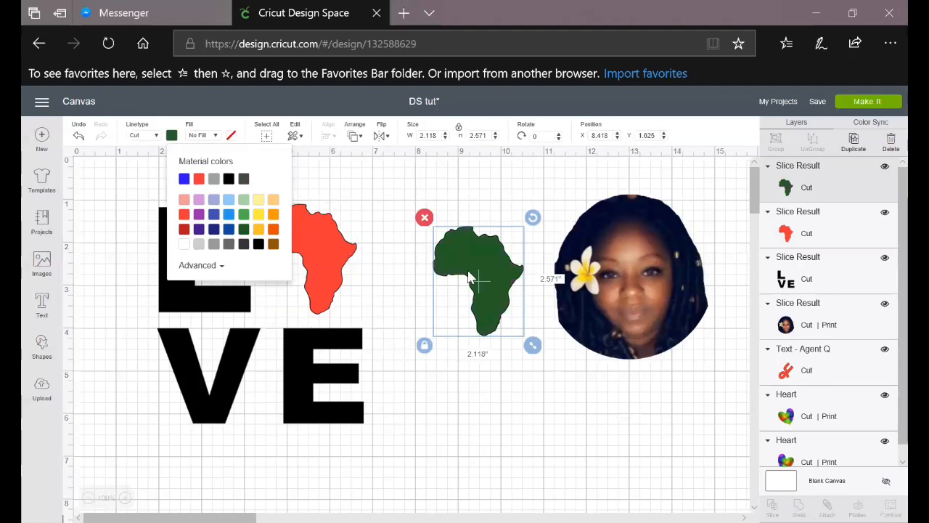
Step: Enlarge the green Africa to about 2.782 × 3.377 inches and layer the red Africa in front of it at about X 6.404, Y 1
drag(464, 283, 359, 242)
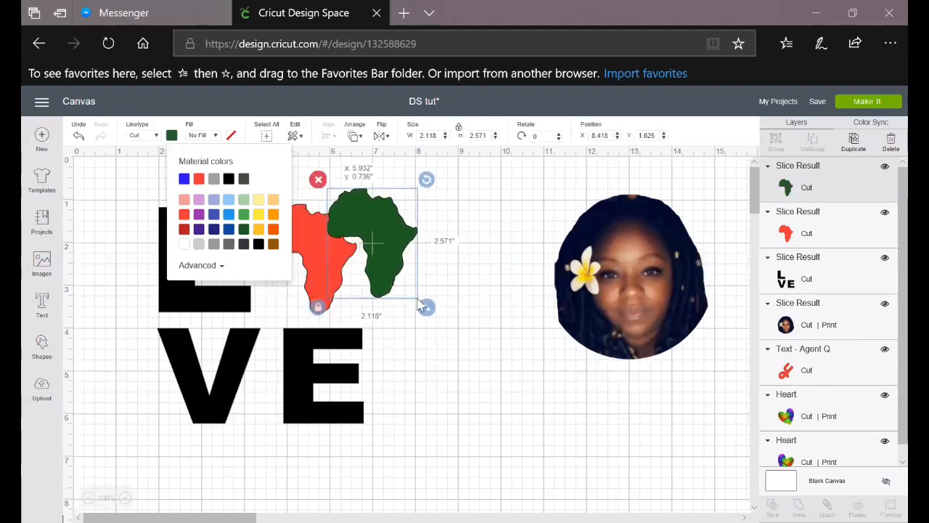
drag(432, 316, 476, 356)
click(305, 252)
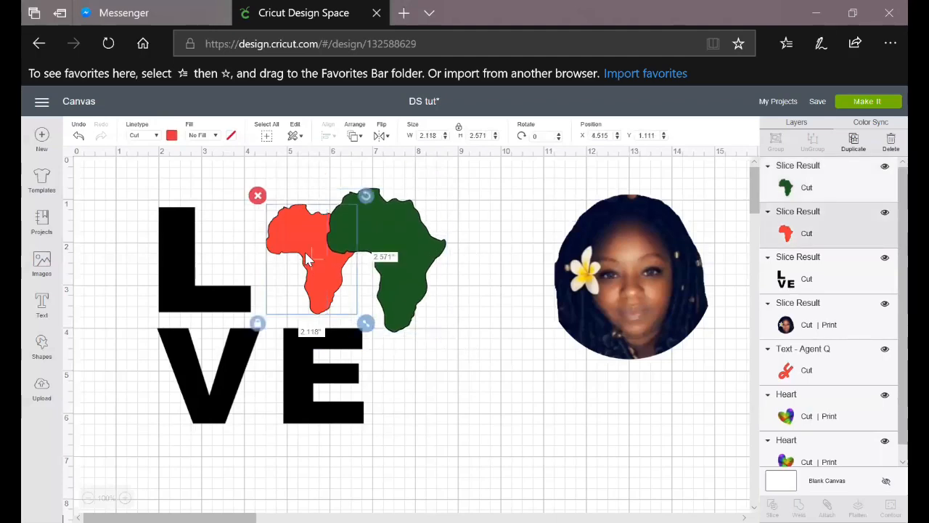
right_click(306, 255)
click(348, 405)
drag(329, 259, 409, 253)
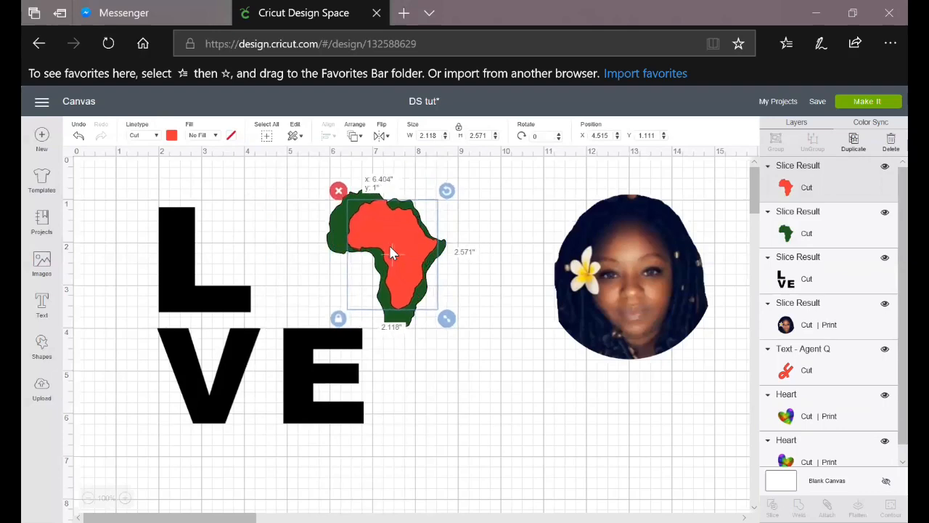
click(438, 336)
Step: Move the black letters clear of the Africa shapes and group the red and green Africas together
drag(291, 185, 476, 328)
click(499, 399)
drag(282, 397, 258, 417)
drag(317, 183, 450, 334)
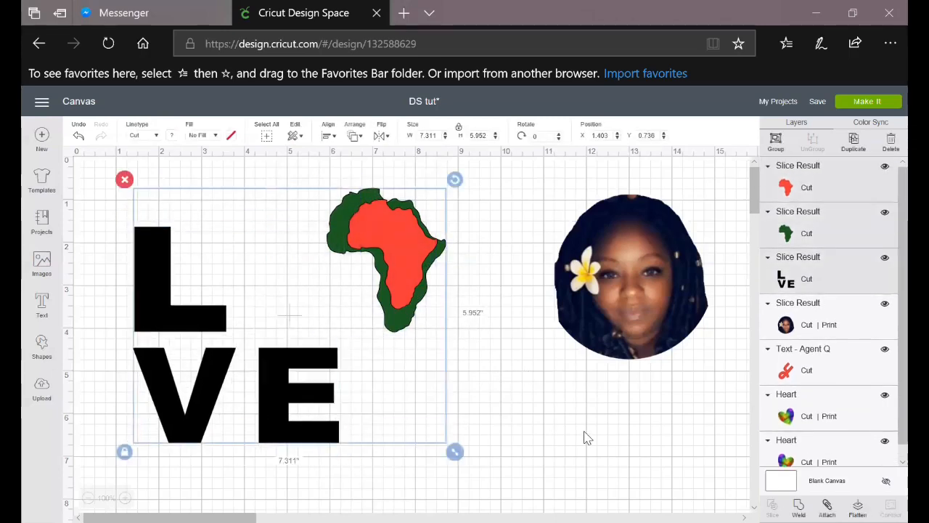
click(528, 399)
drag(262, 397, 201, 410)
drag(322, 166, 457, 340)
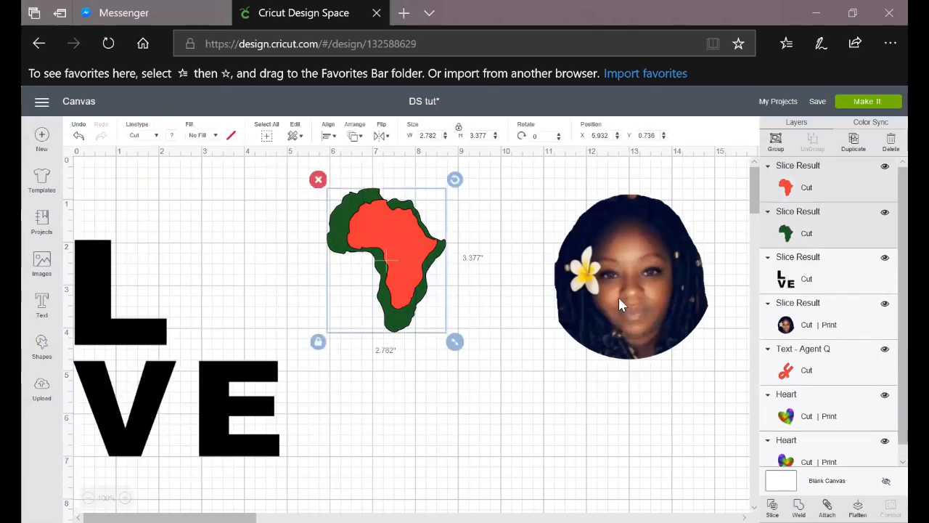
key(ctrl+g)
Step: Scale the grouped Africa to about 2.221 × 2.696 inches and place it as the O of LOVE at about X 3.918, Y 2.111
drag(288, 386, 348, 396)
drag(409, 281, 305, 309)
drag(353, 374, 323, 338)
drag(303, 292, 317, 311)
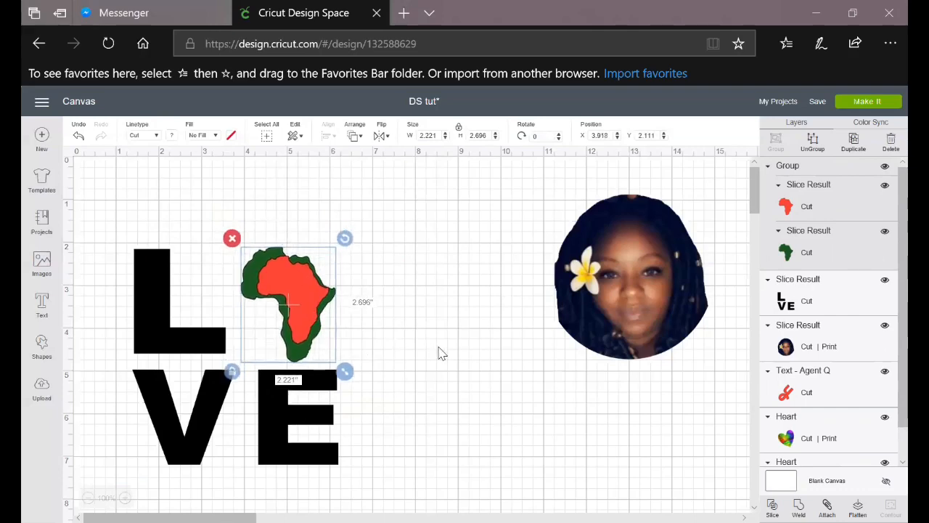
click(439, 352)
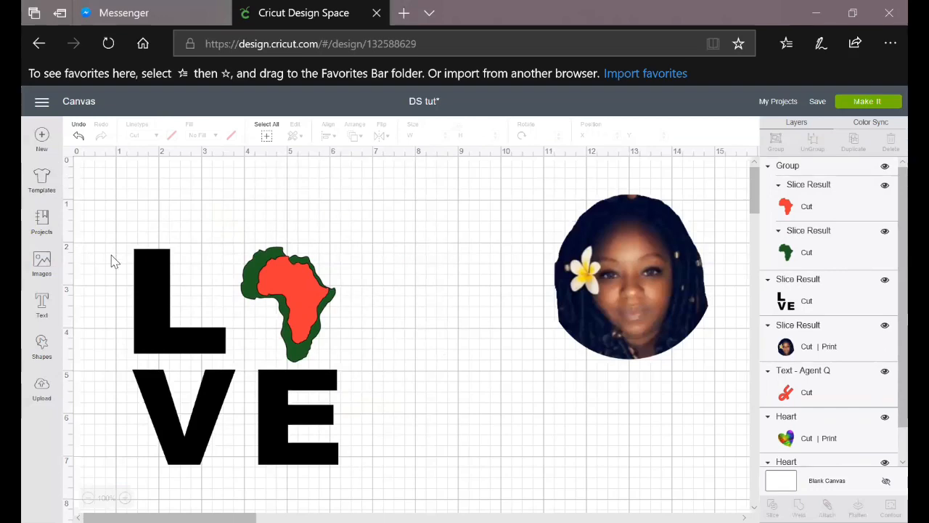
Step: Separate the pieces, moving the Africa group to about X 7.39, Y 1.222 and the letters to about X 1.625, Y 0.661
click(167, 304)
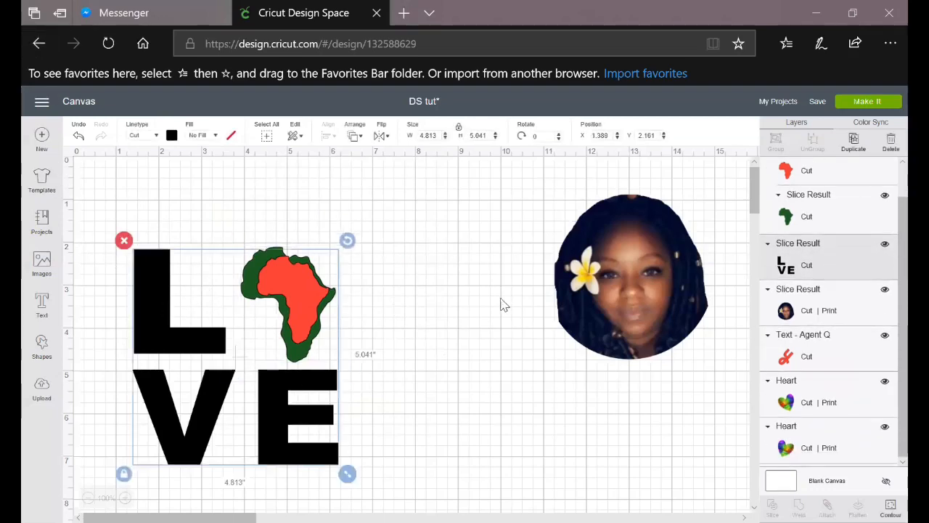
drag(315, 425, 382, 409)
drag(278, 427, 350, 466)
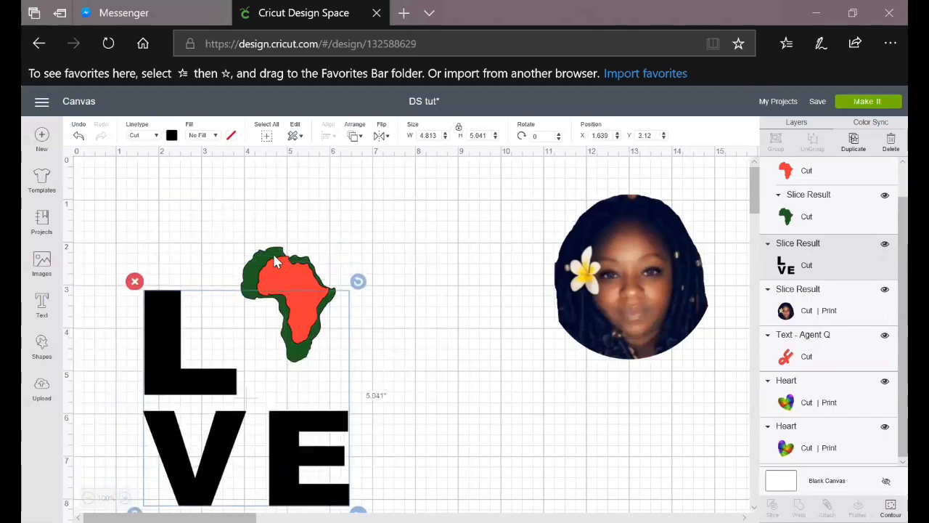
click(276, 263)
drag(278, 266, 427, 227)
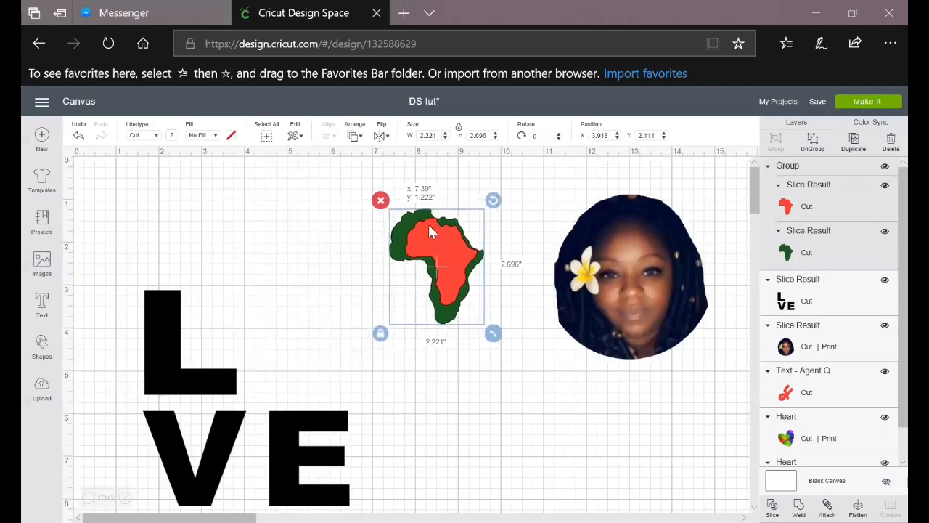
drag(295, 390, 297, 286)
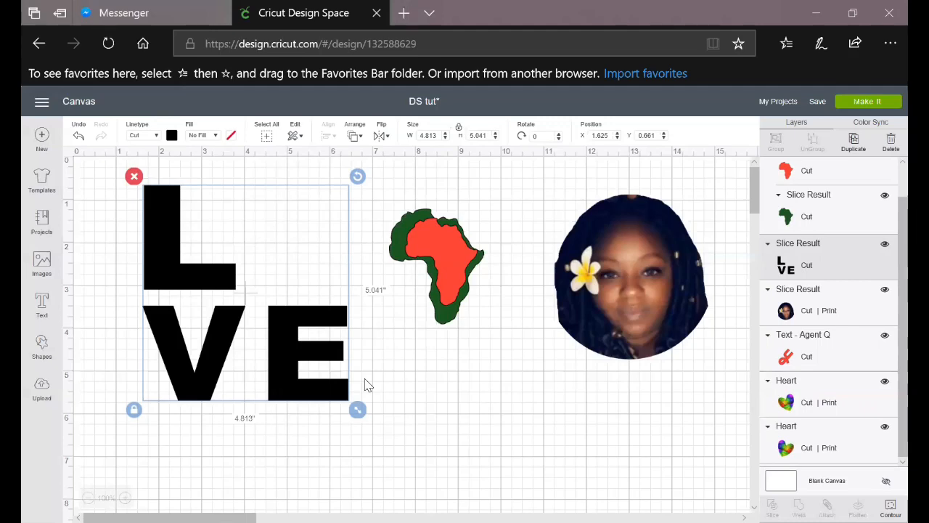
Step: Delete the black letters and move the Africa group to about X 3.432, Y 1.236
click(134, 176)
click(446, 270)
drag(399, 280, 230, 280)
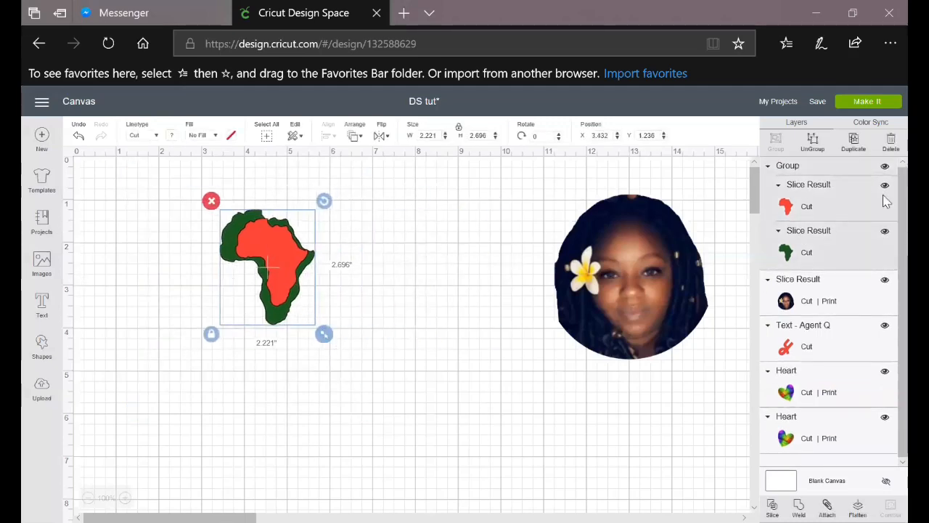
Step: Ungroup the two Africa shapes and delete the red one
click(812, 141)
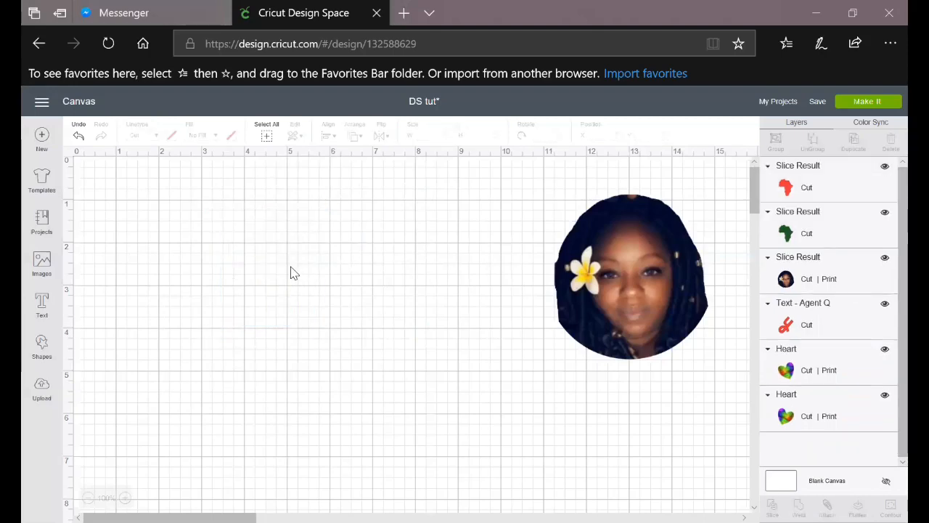
drag(312, 279, 510, 279)
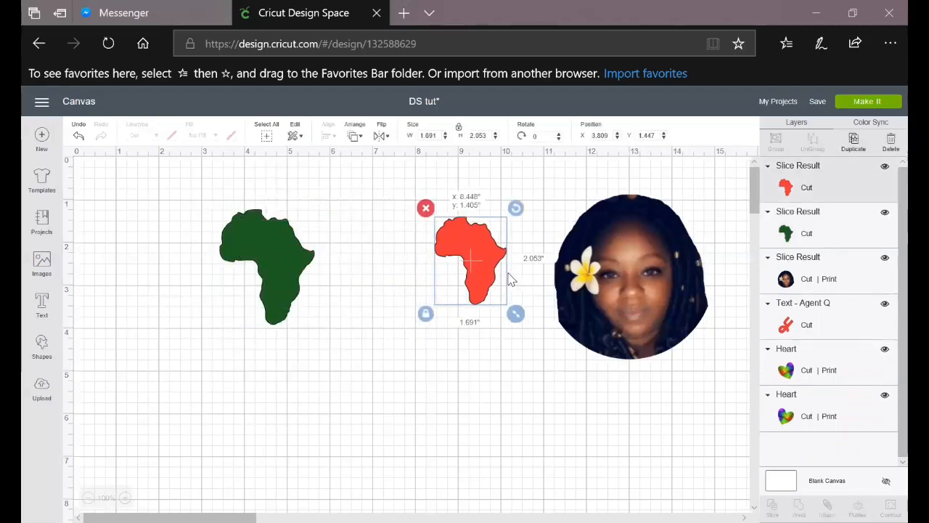
click(425, 209)
Step: Move the face photo and the curved red text aside, and enlarge the green Africa to about 4.819 × 5.849 inches
drag(630, 274, 755, 276)
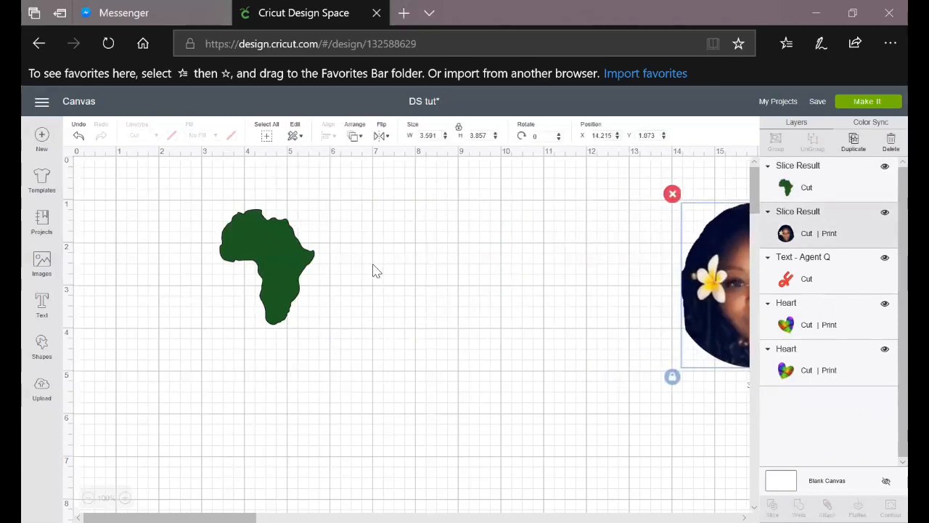
click(283, 279)
drag(325, 331, 557, 460)
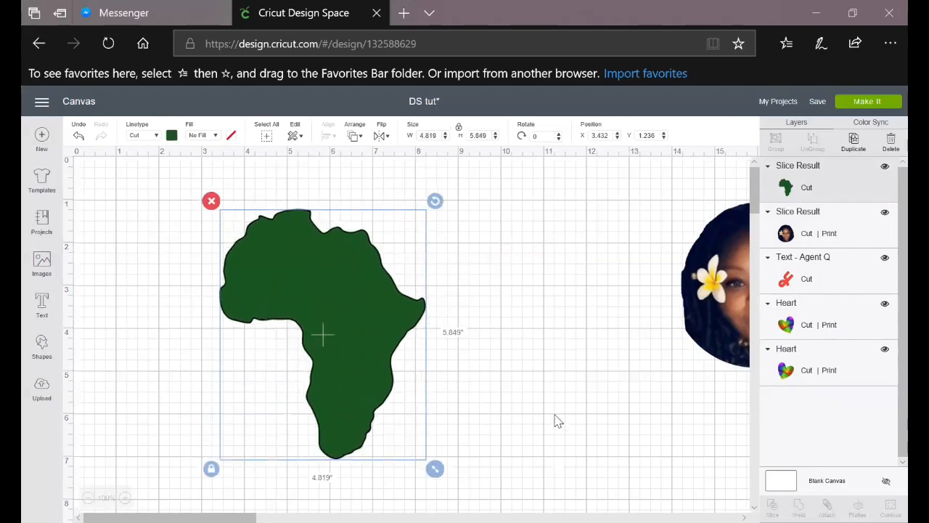
scroll(557, 422, down, 3)
drag(646, 432, 749, 391)
Step: Unlock the green Africa's proportions, stretch it to about 7.708 × 8.002 inches and position it at about X 2.293, Y 2.986
drag(334, 289, 346, 331)
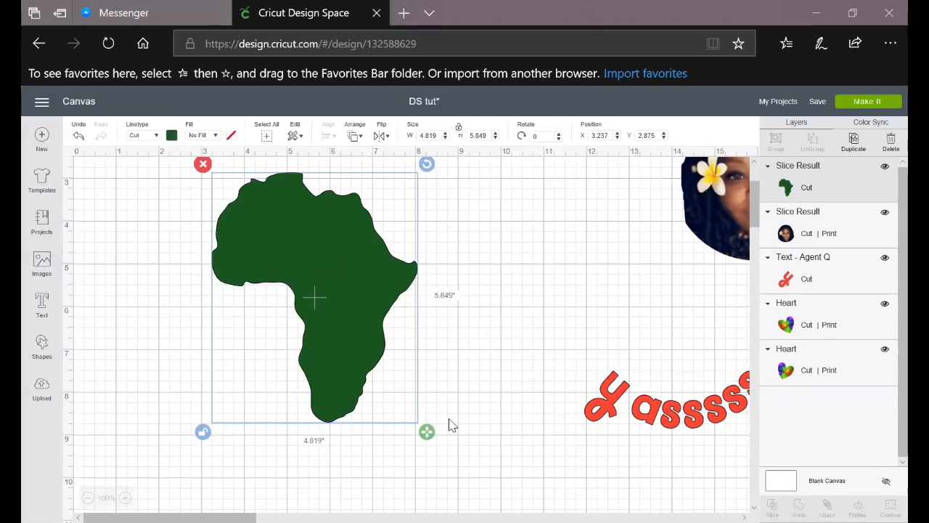
scroll(450, 394, down, 2)
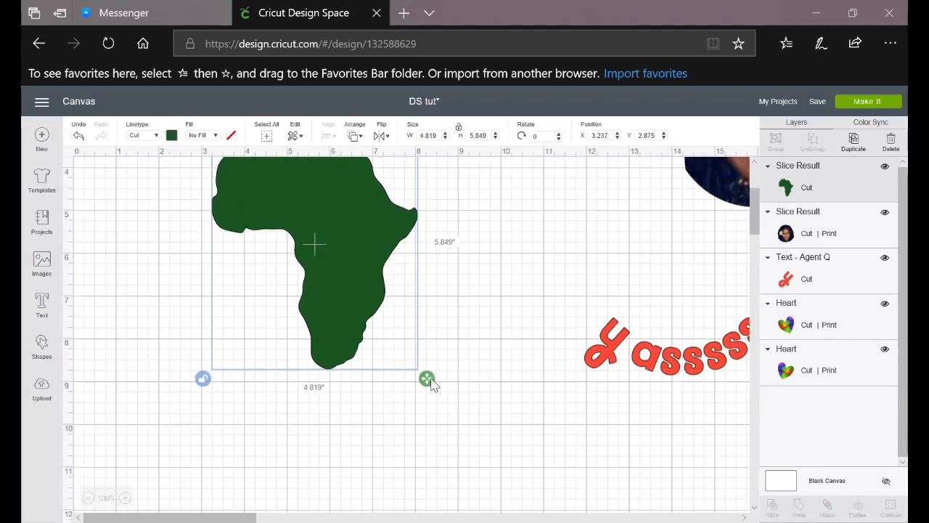
drag(430, 386, 560, 484)
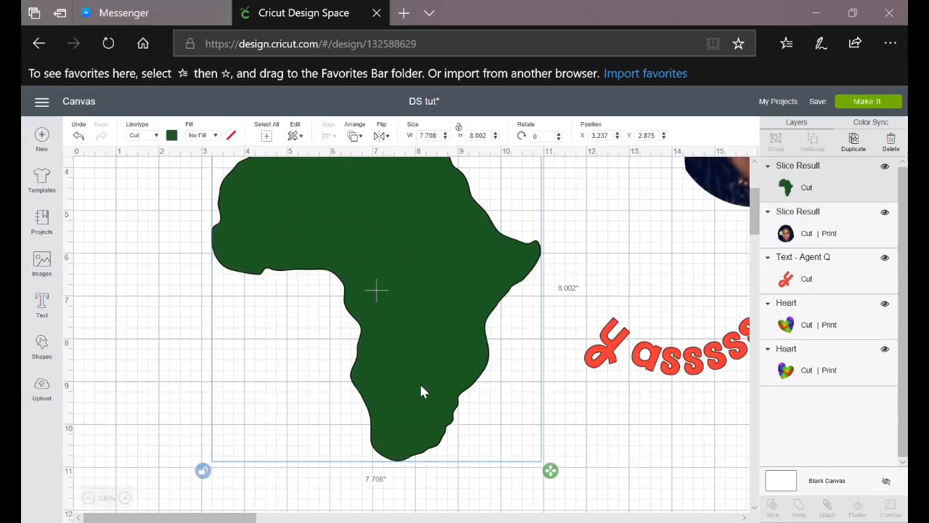
drag(470, 393, 430, 397)
Step: Set the green Africa's width and height to 15 inches each with proportions unlocked, and lock the proportions again
click(459, 129)
click(459, 129)
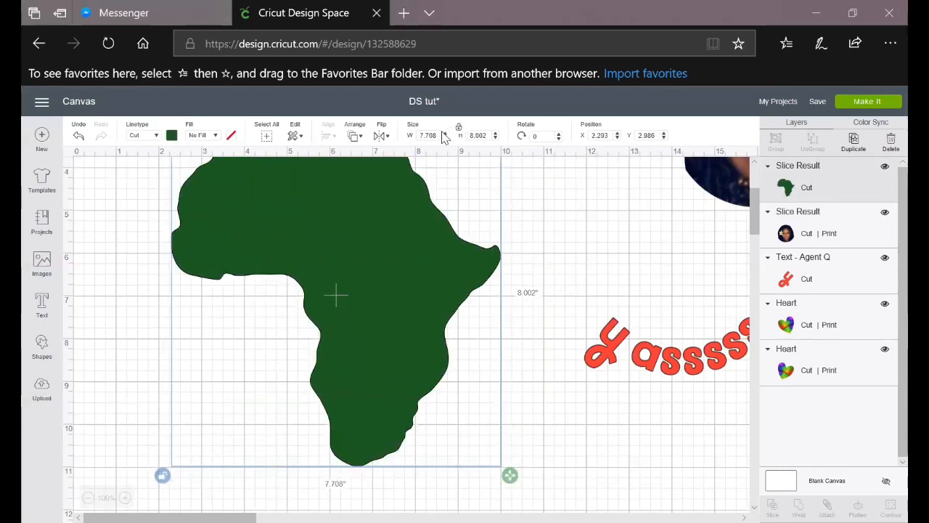
drag(438, 135, 401, 137)
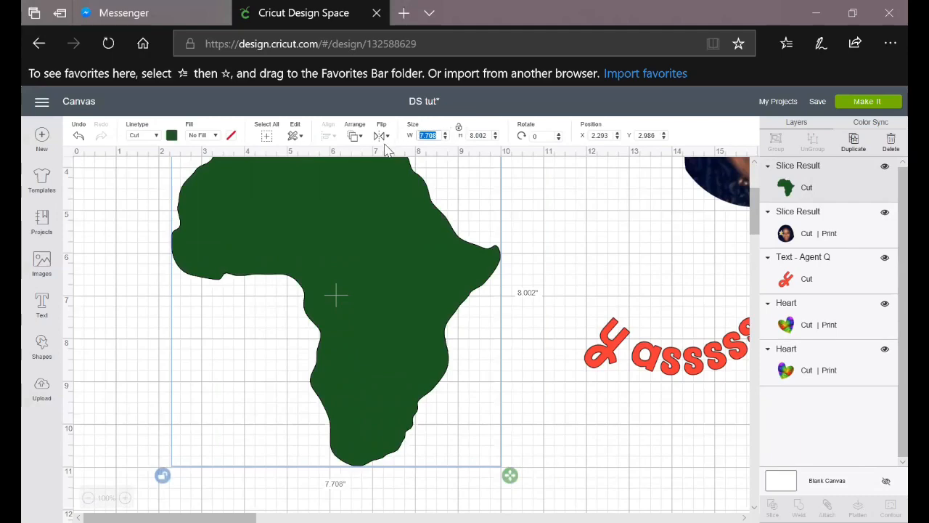
text(15)
drag(488, 135, 468, 136)
text(15)
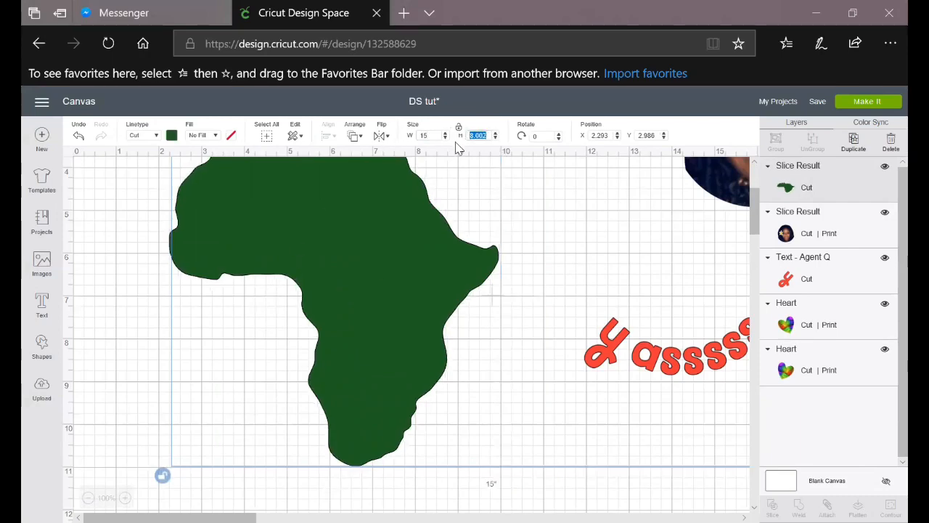
key(Return)
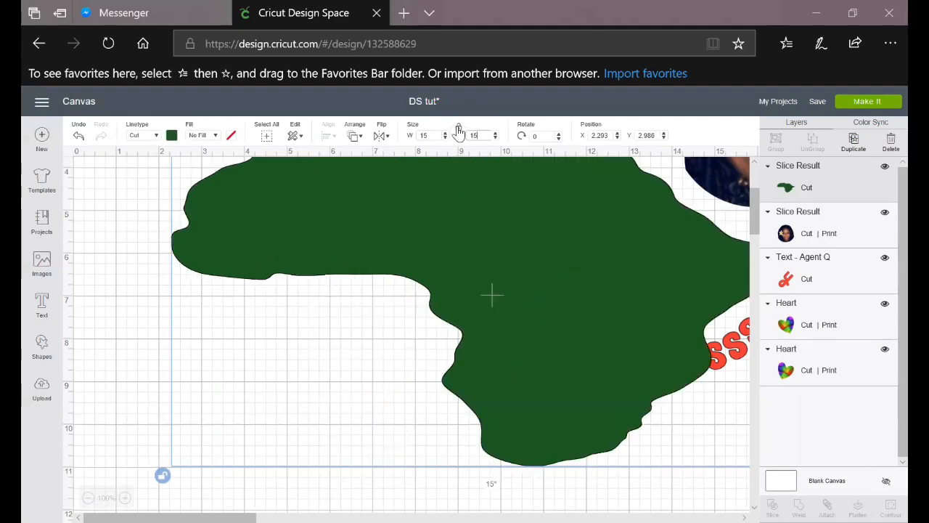
click(458, 128)
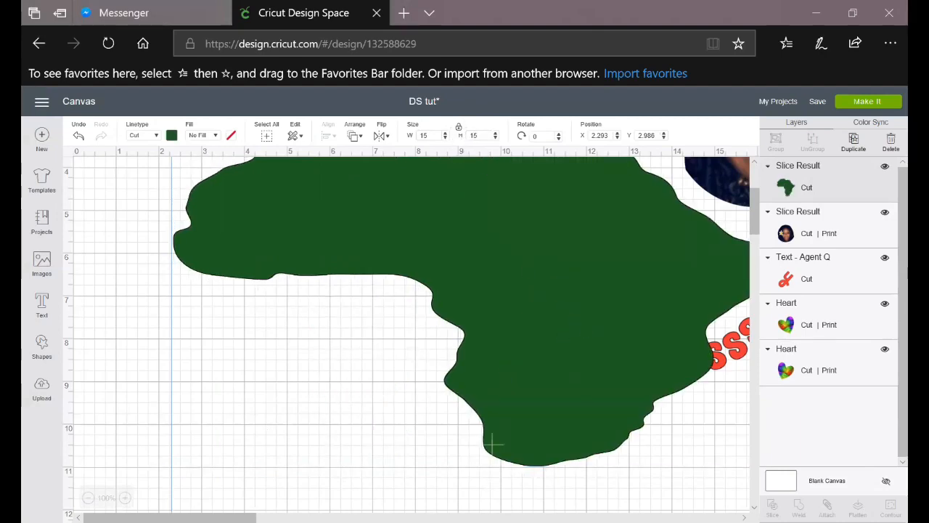
Step: Move the 15-inch green Africa clear of the other objects to about X 29.626, Y 3.597
scroll(493, 443, down, 5)
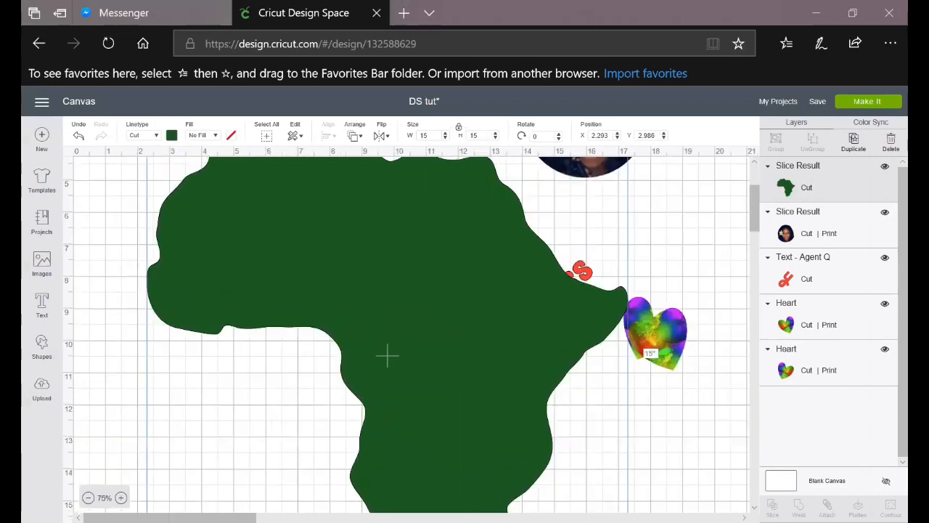
click(88, 497)
click(87, 497)
drag(209, 320, 575, 317)
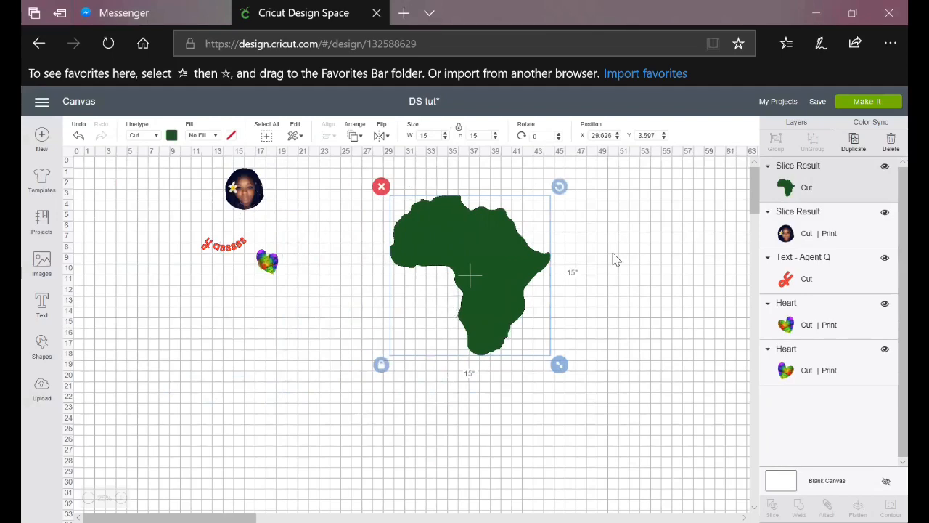
click(611, 317)
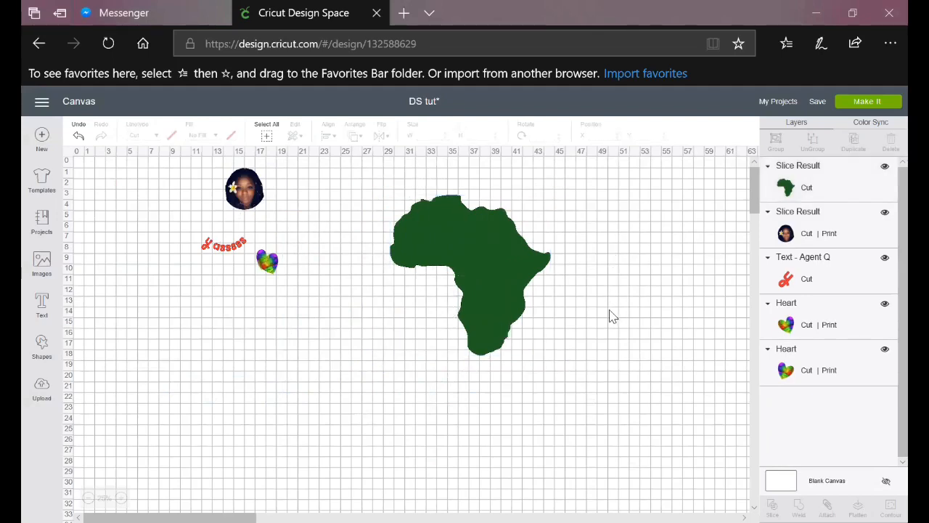
Step: Hide the face photo, the curved red text and both rainbow heart layers so only the green Africa shows
click(490, 263)
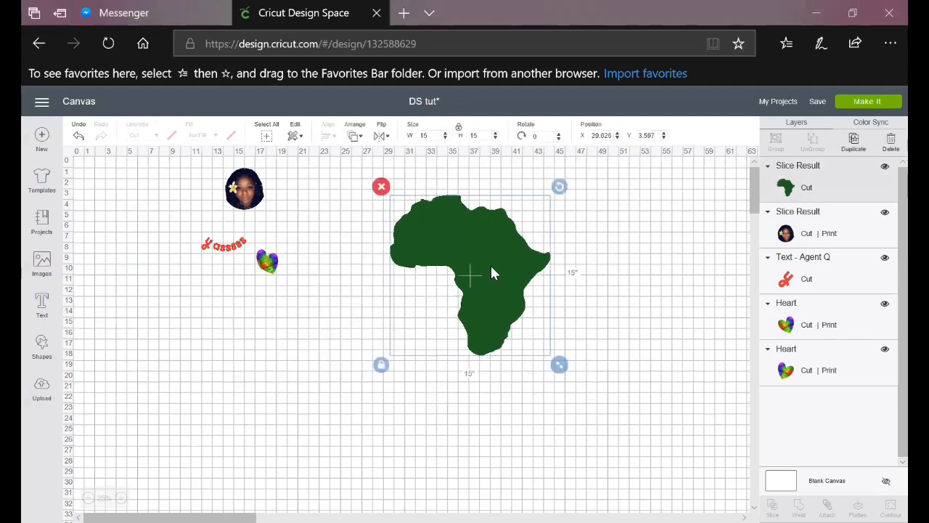
click(245, 191)
click(884, 212)
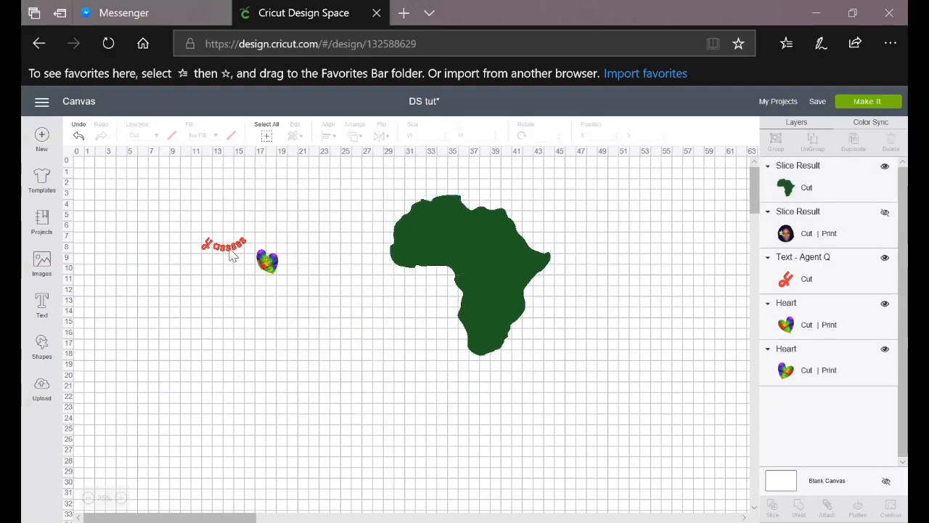
click(884, 260)
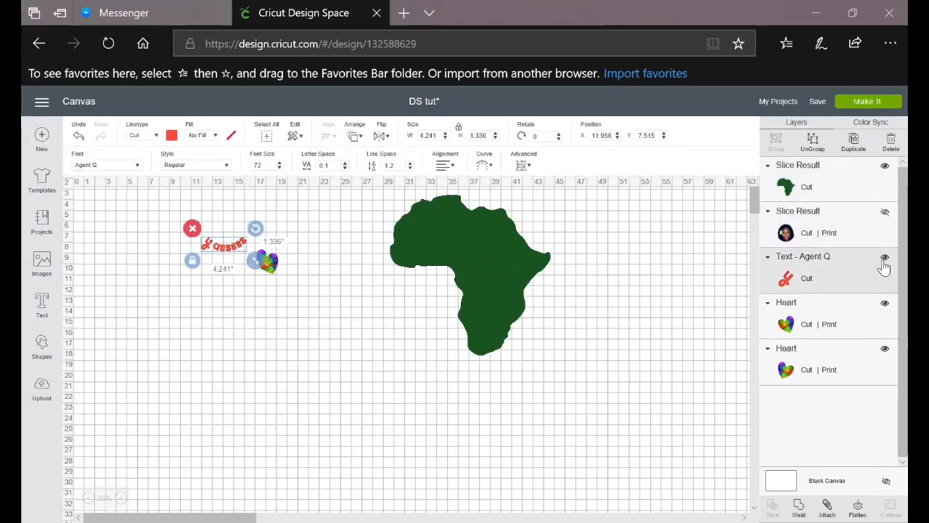
click(884, 260)
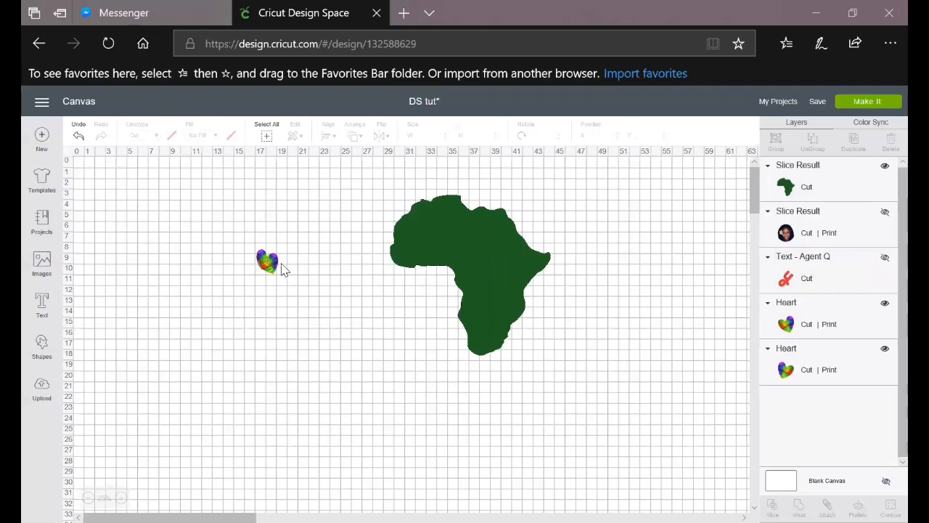
drag(239, 226, 267, 251)
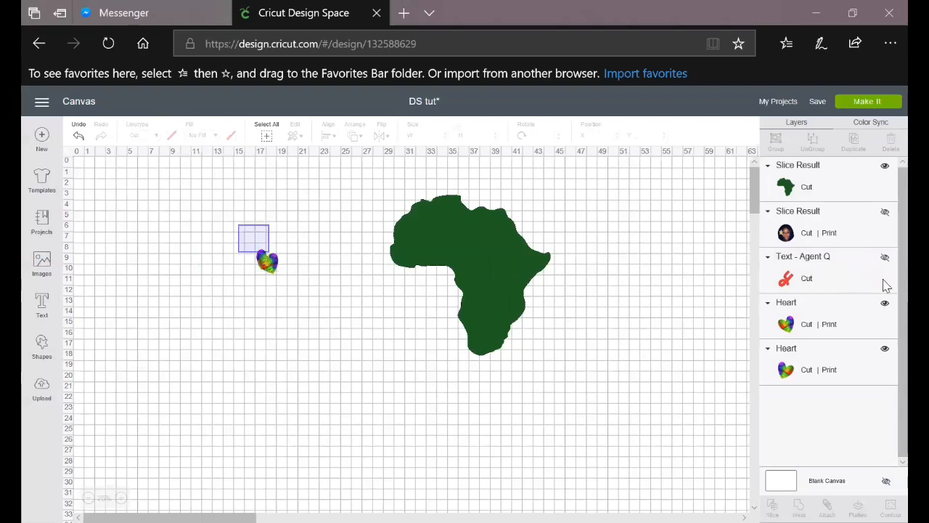
click(884, 303)
click(884, 351)
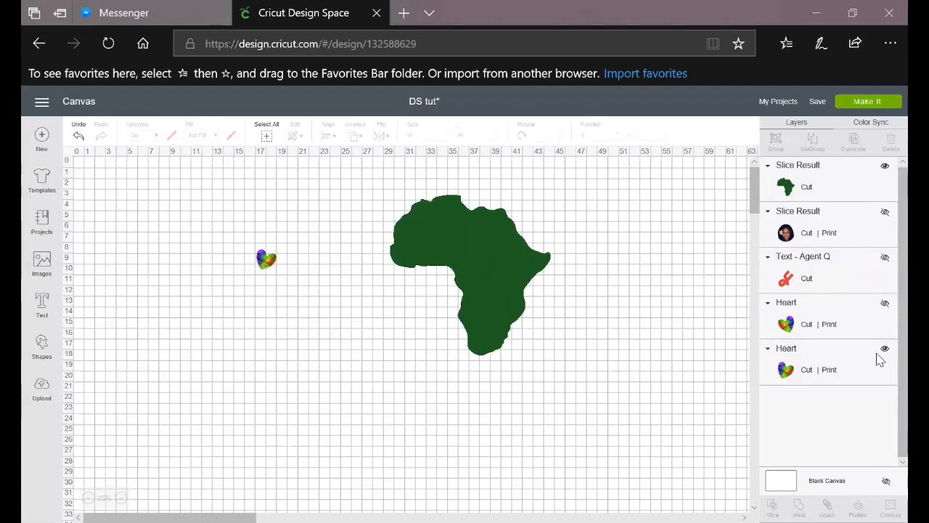
Step: Move the green Africa to about X 24.404, Y 5.375 and change its fill to Print
drag(473, 274, 410, 296)
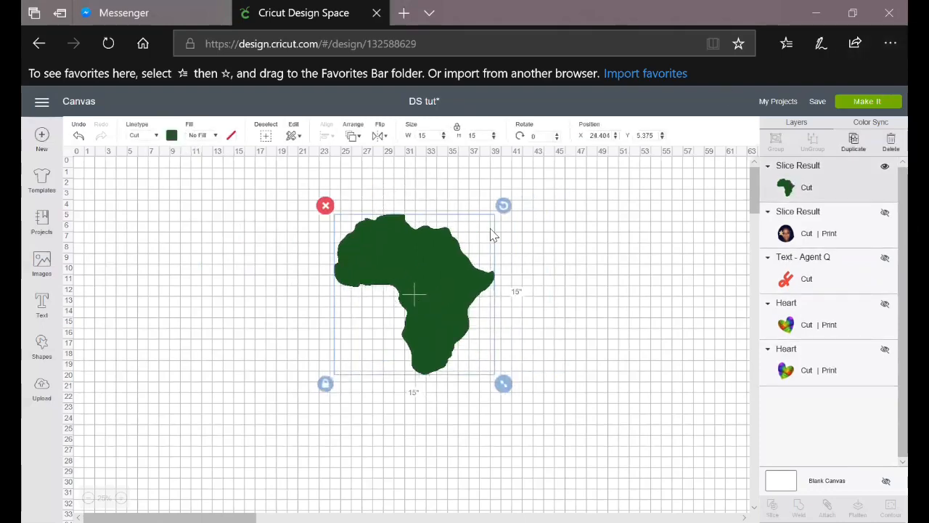
click(218, 138)
click(210, 167)
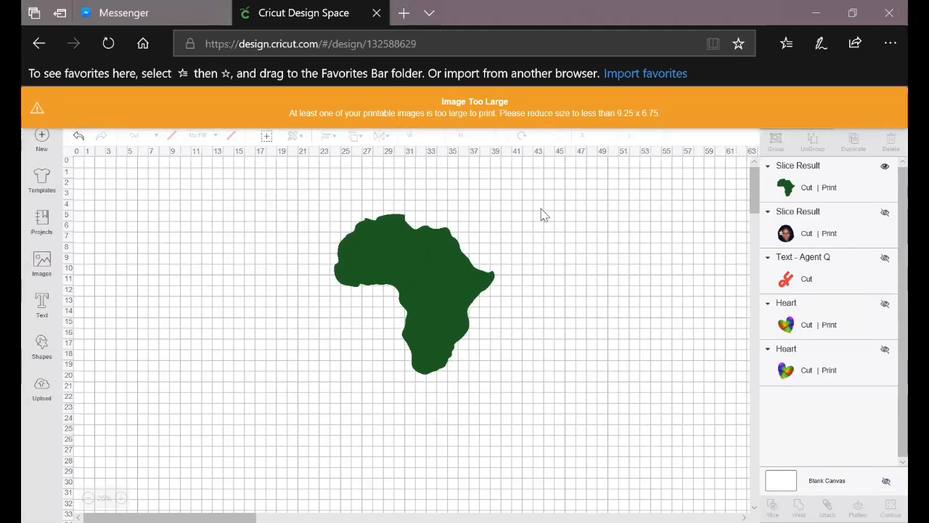
click(528, 113)
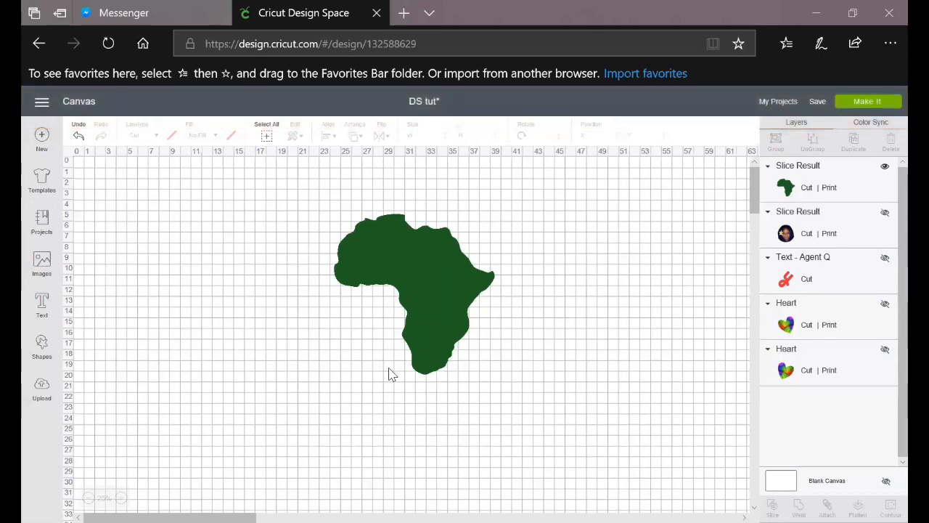
Step: Set the green Africa's X and Y position to 0 and deselect it
click(372, 258)
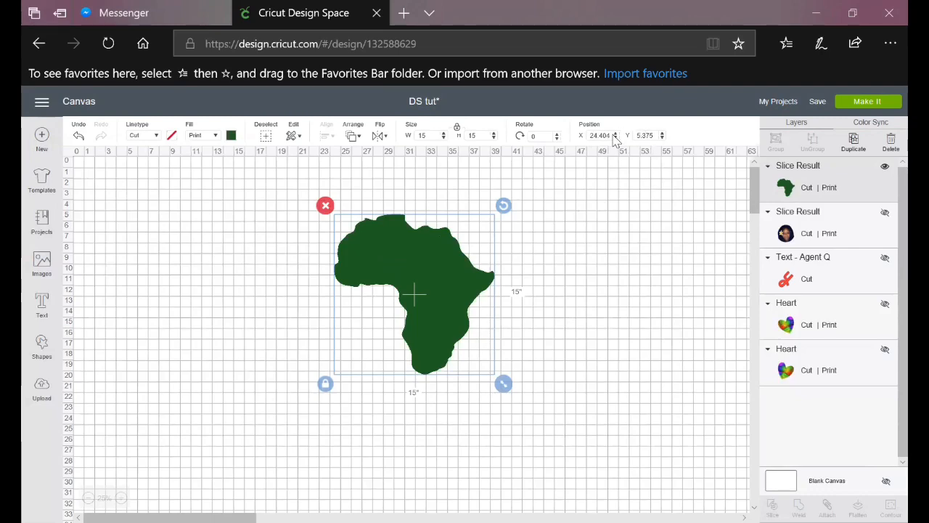
drag(614, 136, 592, 137)
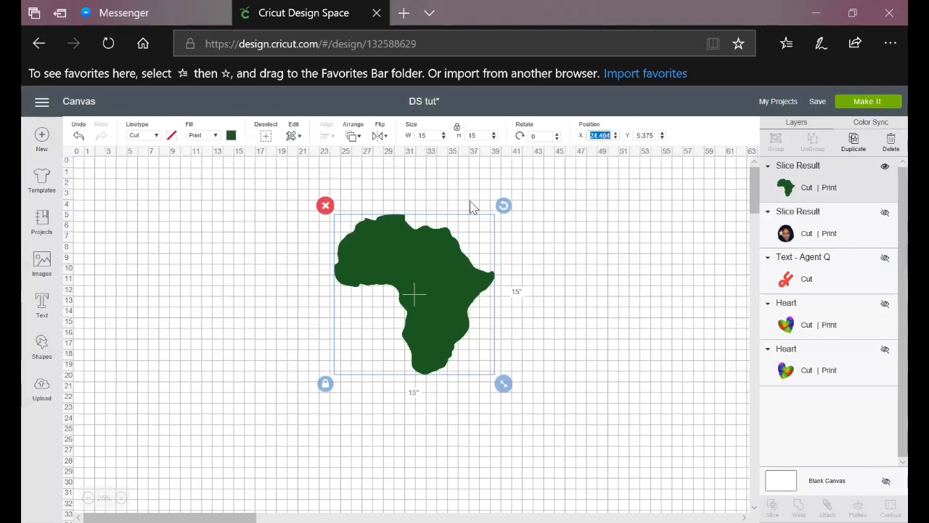
text(0)
key(Tab)
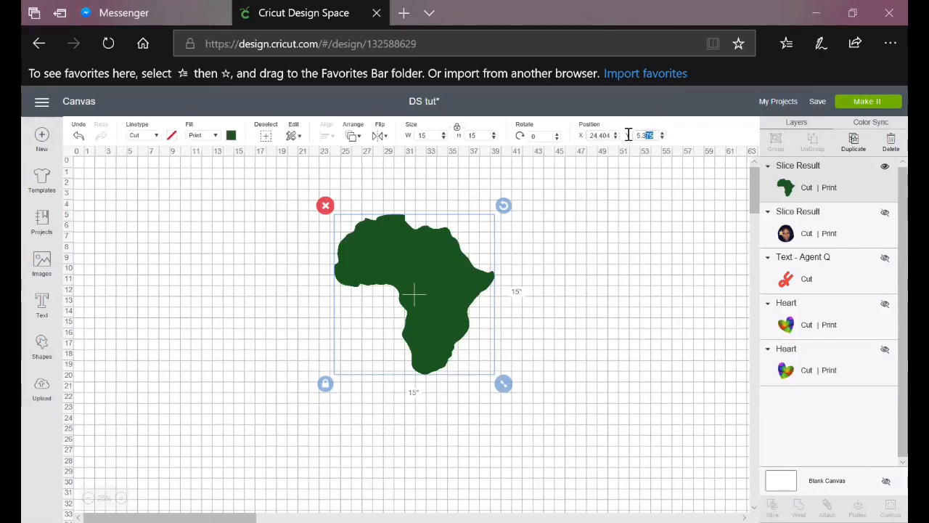
text(0)
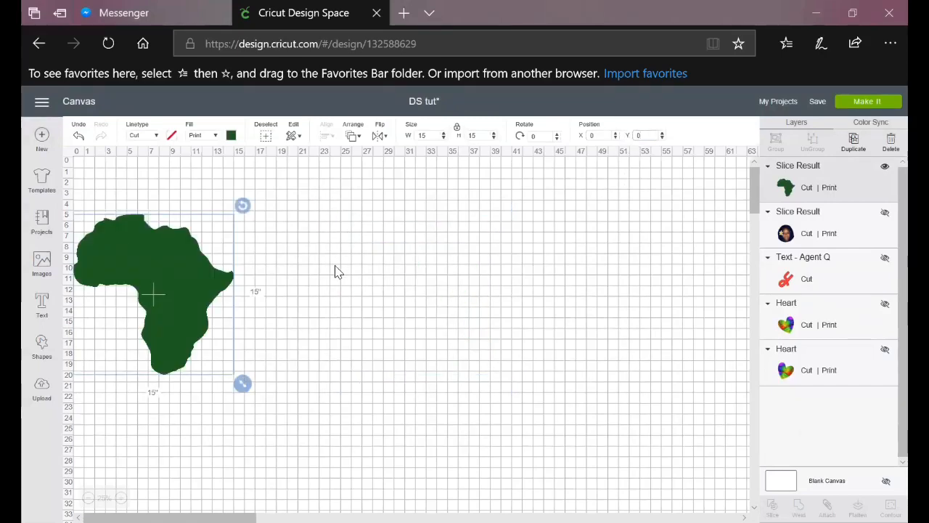
key(Tab)
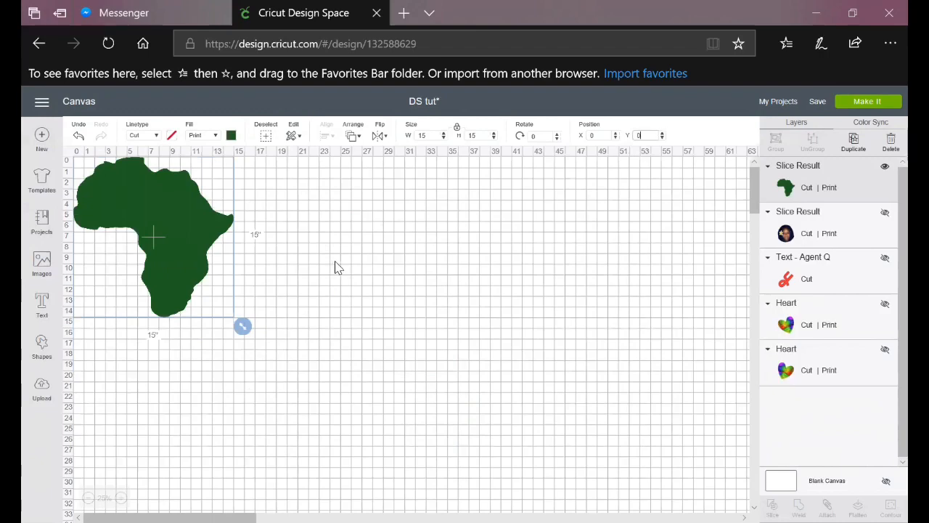
click(334, 266)
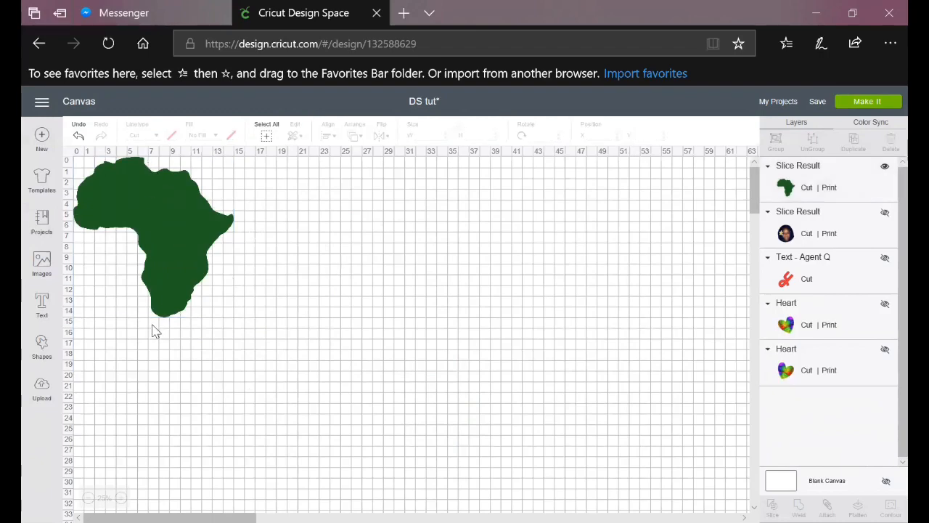
Step: Insert a square, place it over Africa's lower part, enlarge it to about 10 × 10 inches and unlock its proportions
click(40, 344)
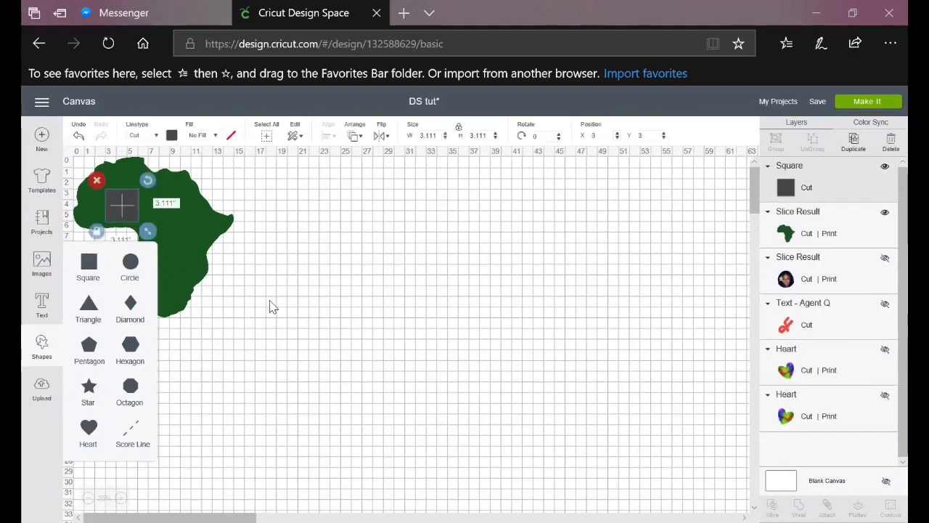
drag(124, 202, 223, 361)
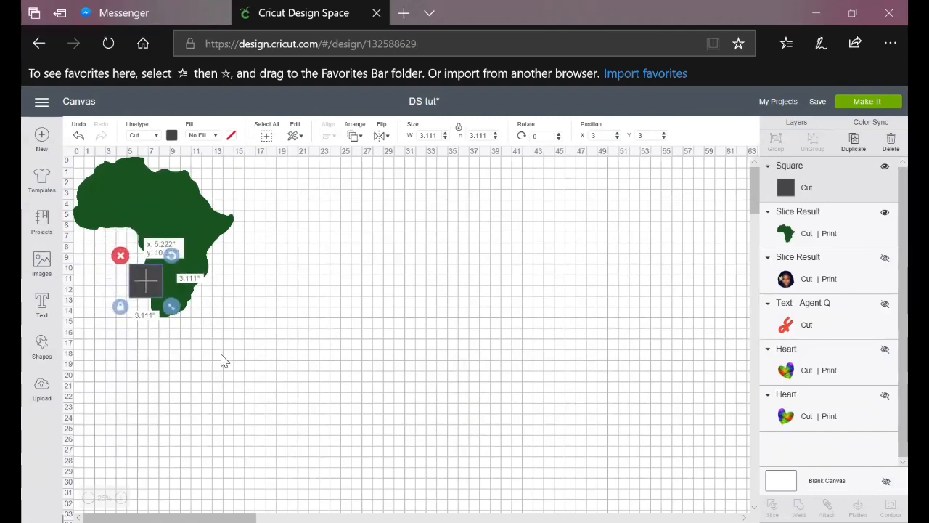
drag(171, 306, 245, 377)
click(122, 378)
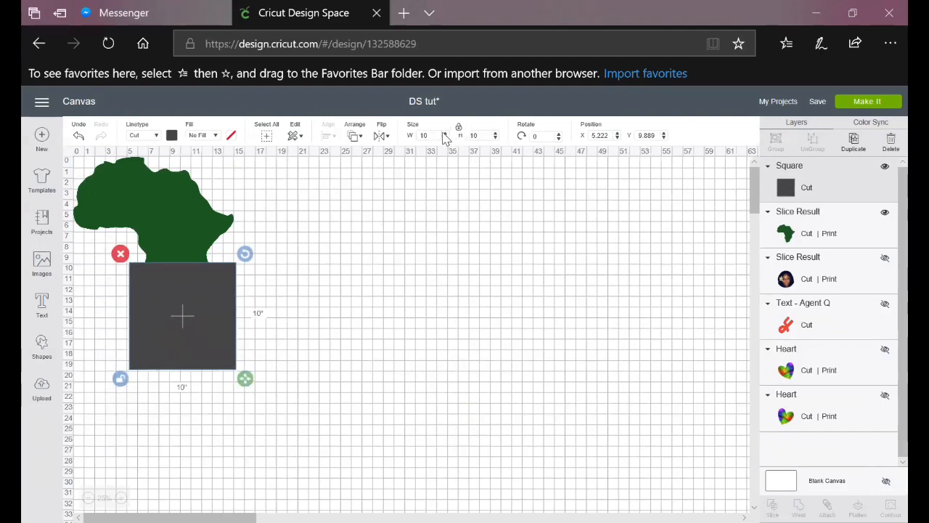
Step: Set the square's width to 9.25 and height to 6.75 inches, and lock its proportions again
double_click(412, 135)
text(9.25)
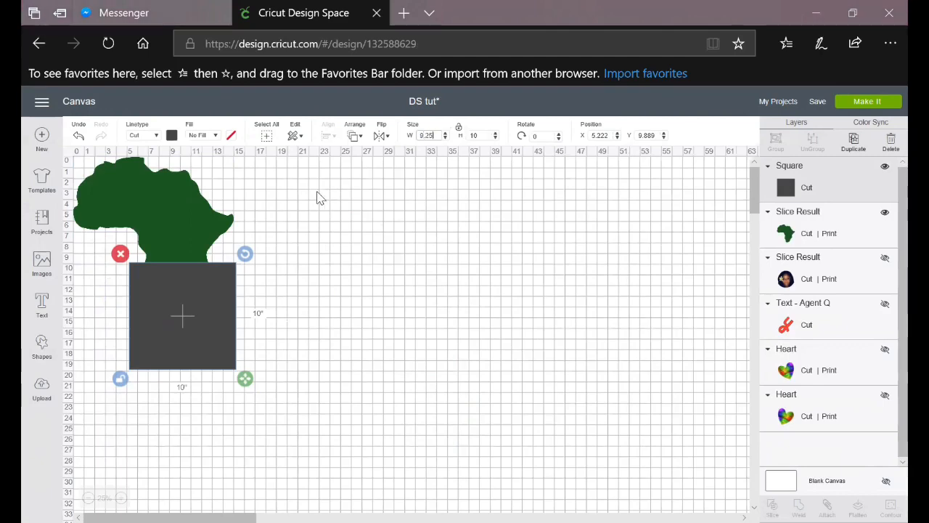
double_click(473, 135)
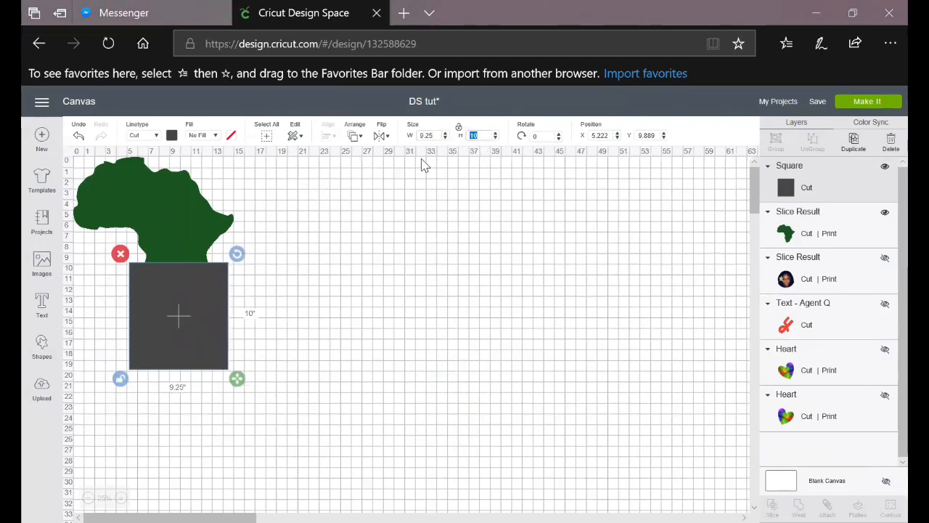
text(6.75)
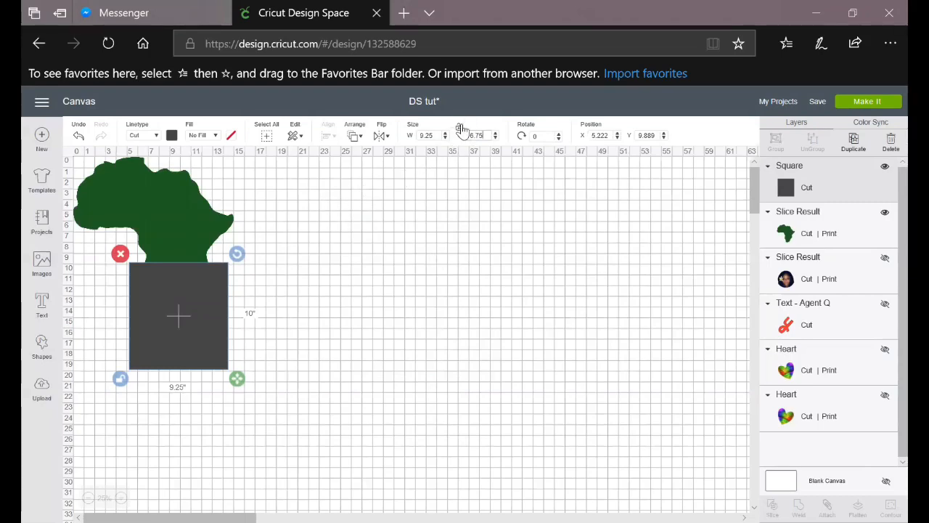
key(Return)
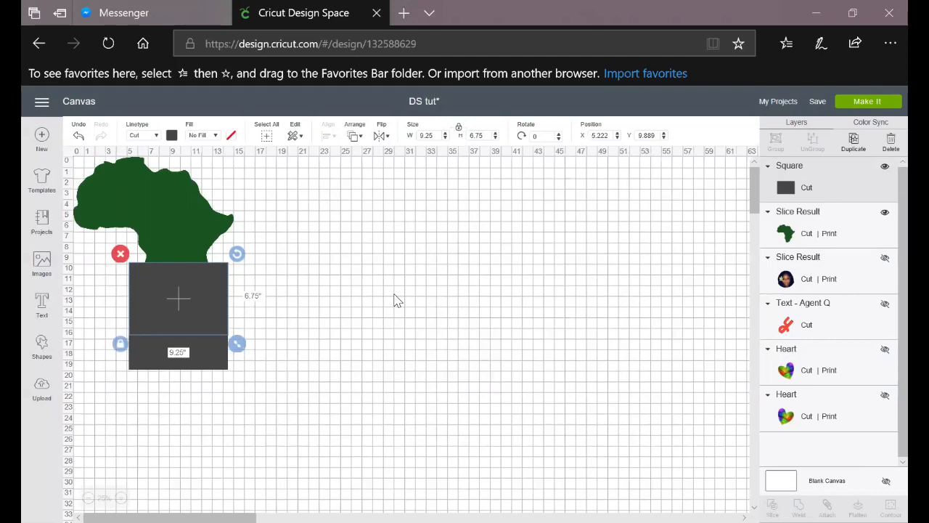
Step: Position the gray rectangle over Africa's lower part at about X 4.5, Y 8.611, and slice the two shapes
mouse_move(194, 299)
mouse_down()
mouse_move(191, 275)
mouse_move(188, 290)
mouse_up()
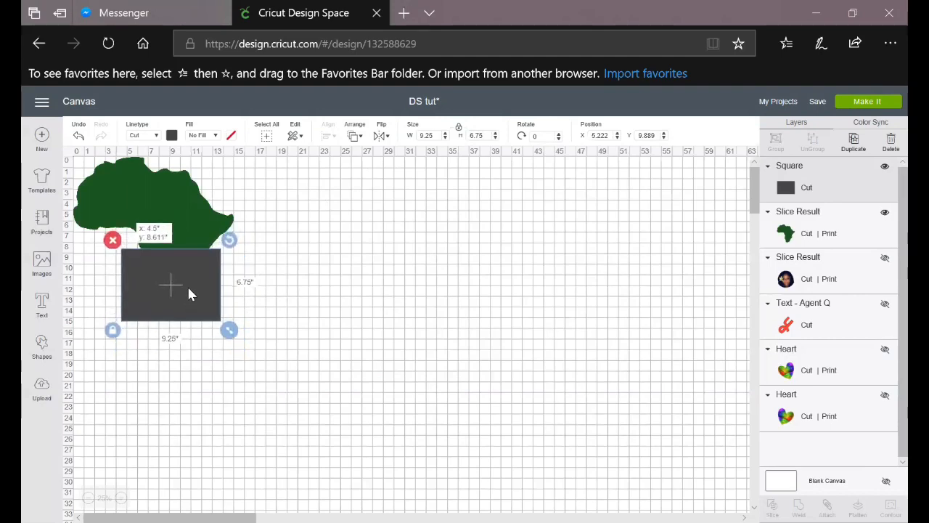
click(311, 322)
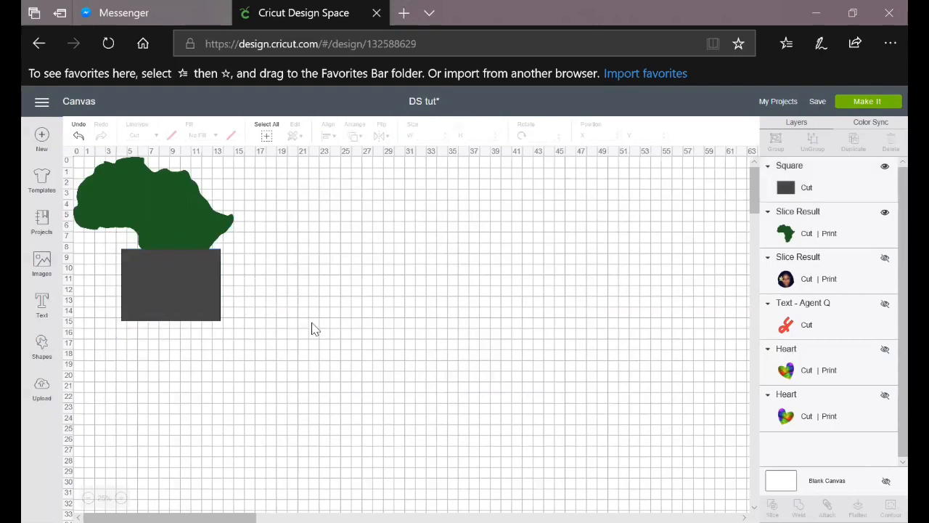
click(82, 173)
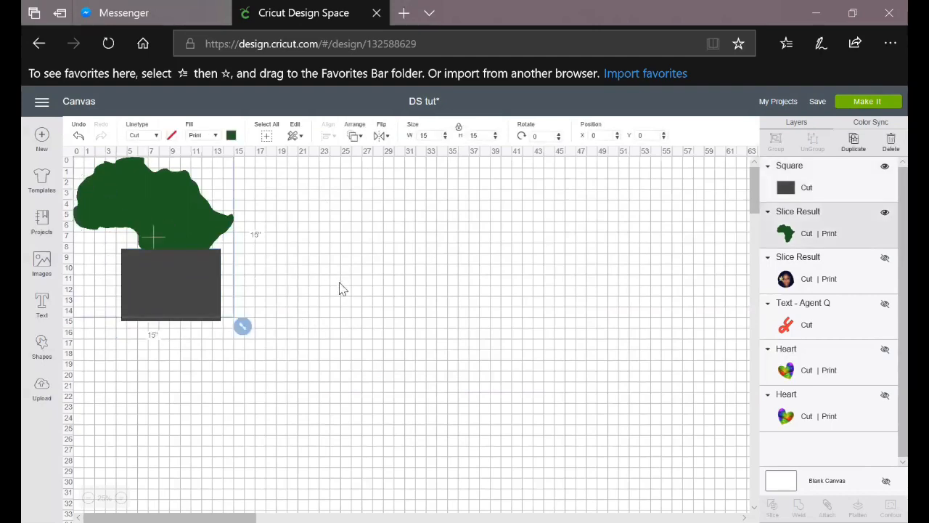
click(300, 344)
drag(292, 339, 73, 176)
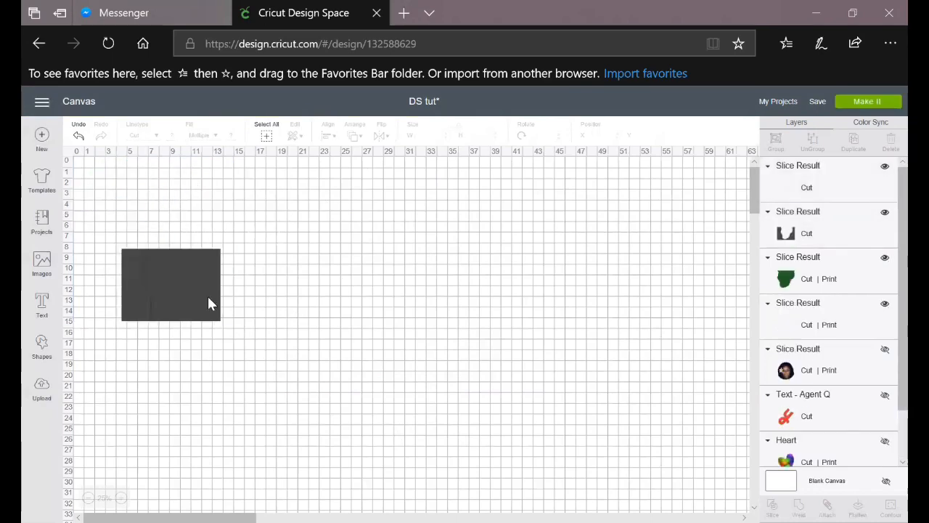
Step: Separate the slice results by moving both gray pieces and the green southern Africa piece away from the northern part
drag(209, 303, 451, 412)
drag(179, 279, 425, 263)
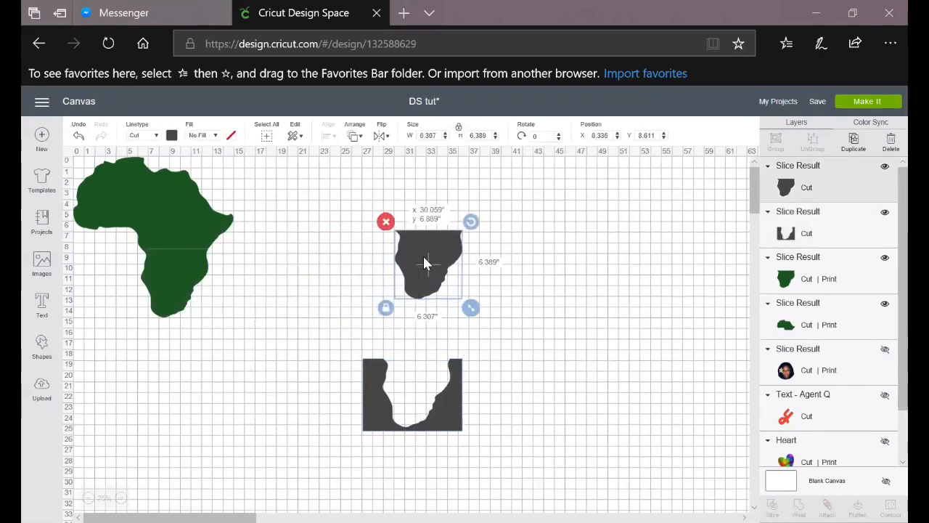
drag(190, 264, 357, 203)
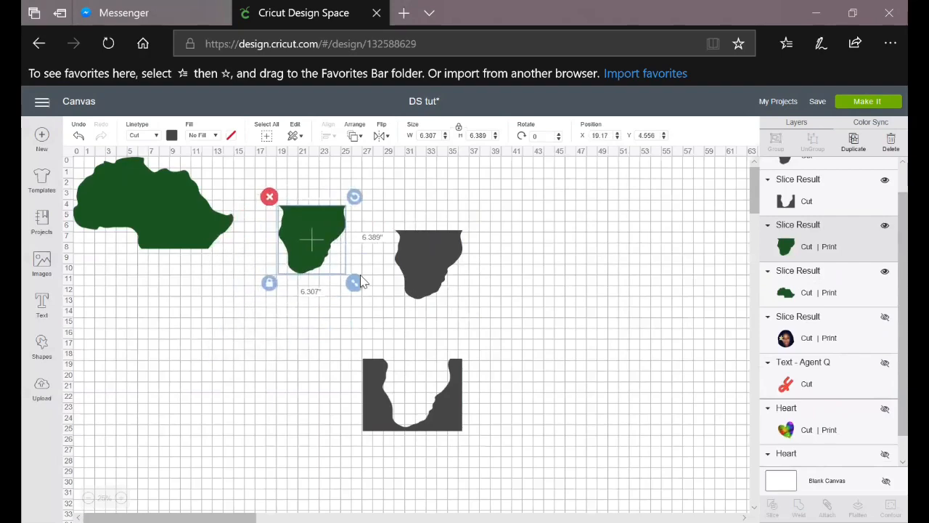
Step: Delete the gray southern Africa piece and the leftover gray rectangle with the cutout
click(412, 267)
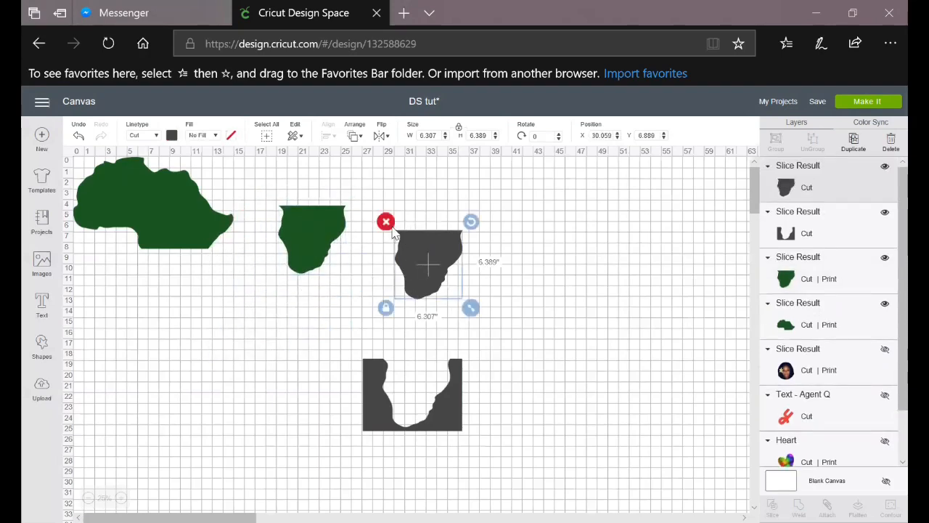
click(386, 222)
click(373, 360)
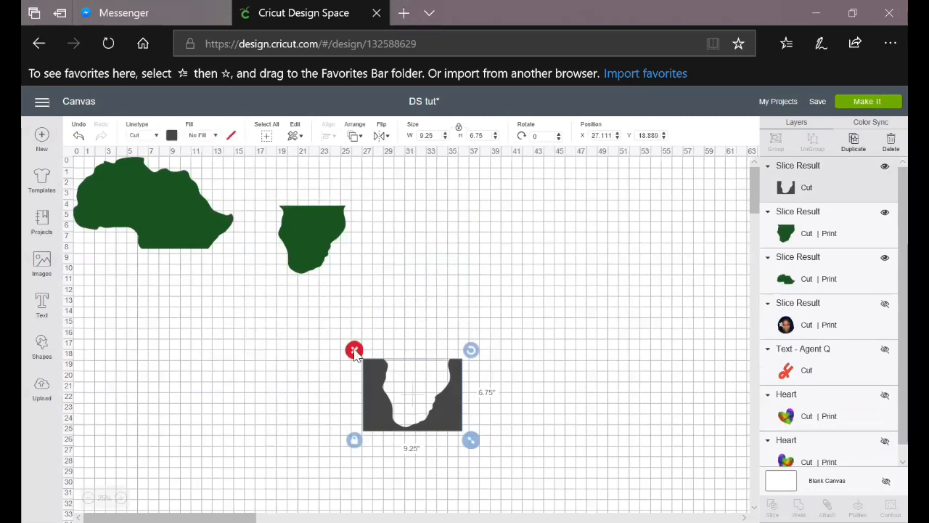
click(356, 349)
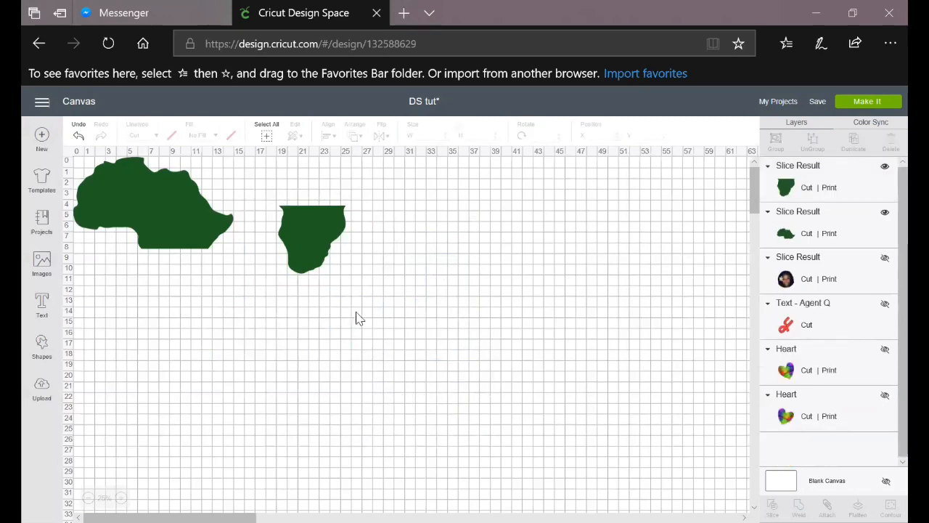
Step: Insert a square on the empty canvas below the Africa pieces and set its size to 9.25 by 6.75 inches, with proportions locked again
click(57, 359)
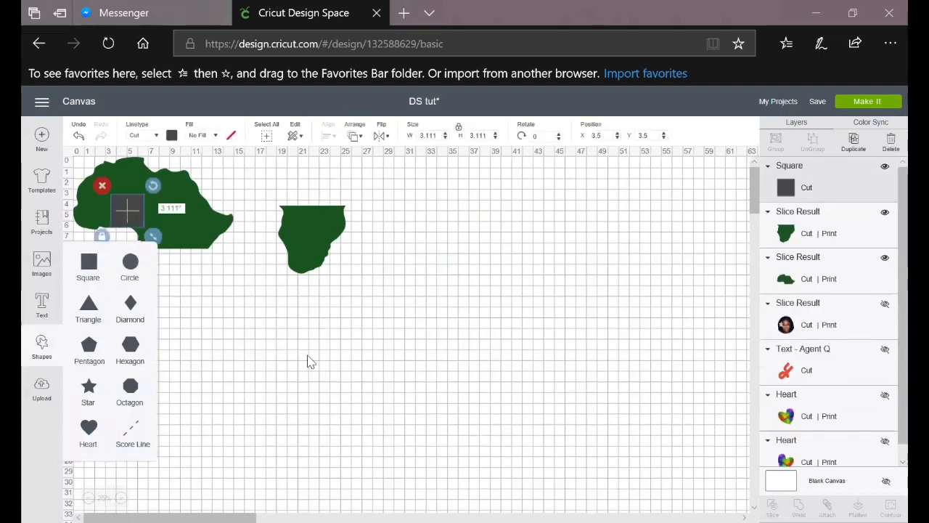
drag(127, 210, 307, 380)
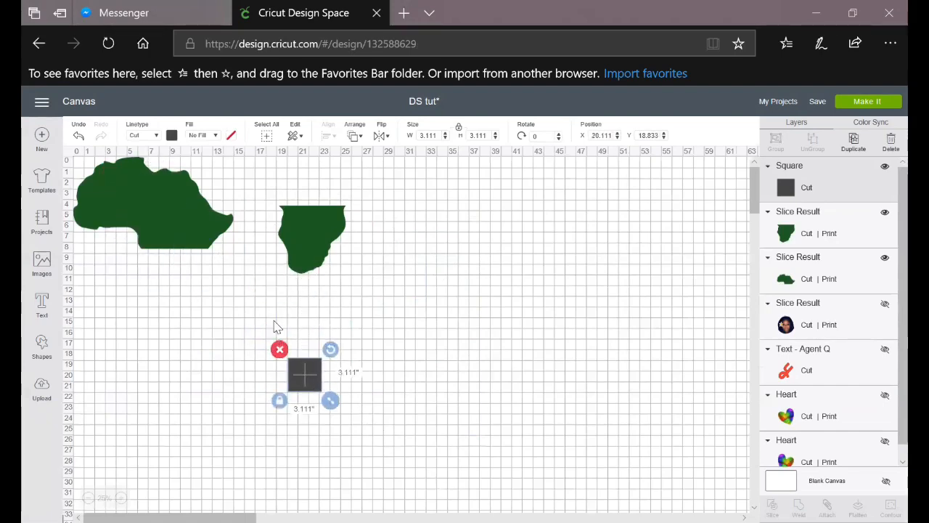
click(459, 129)
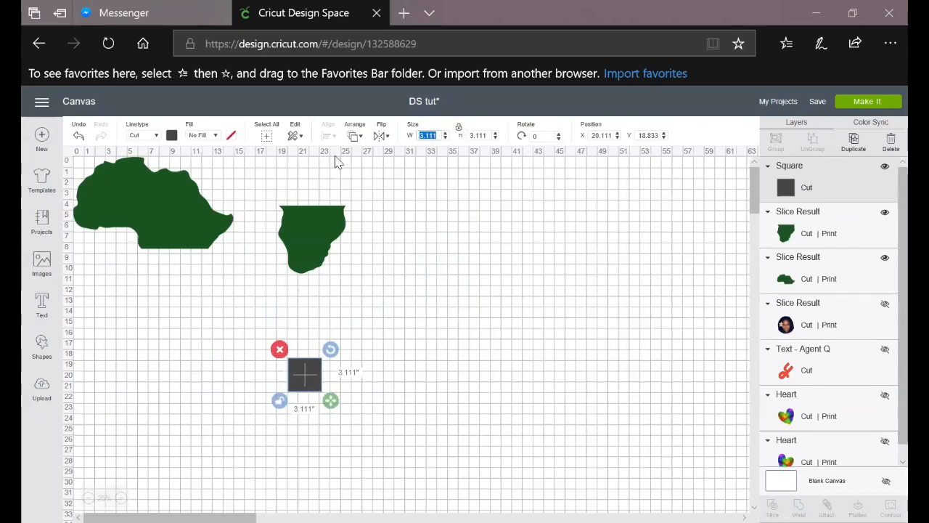
text(9.25)
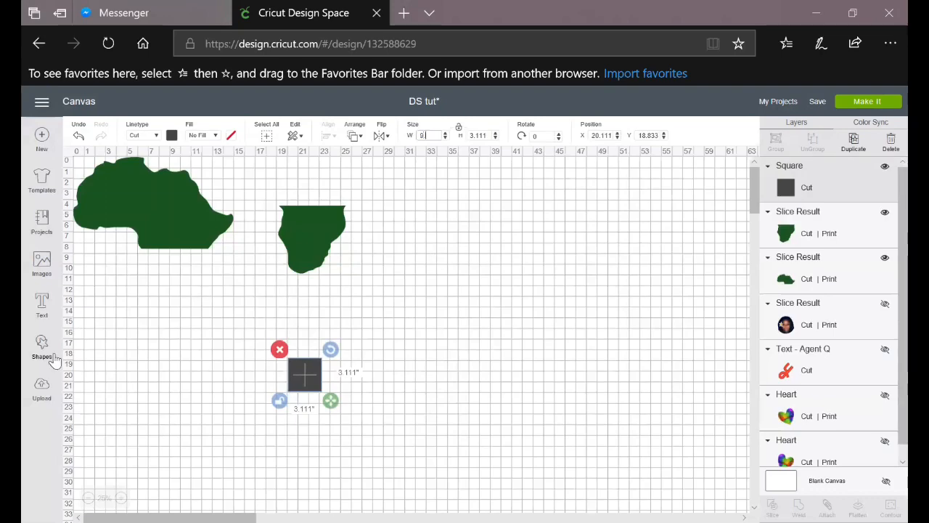
click(488, 136)
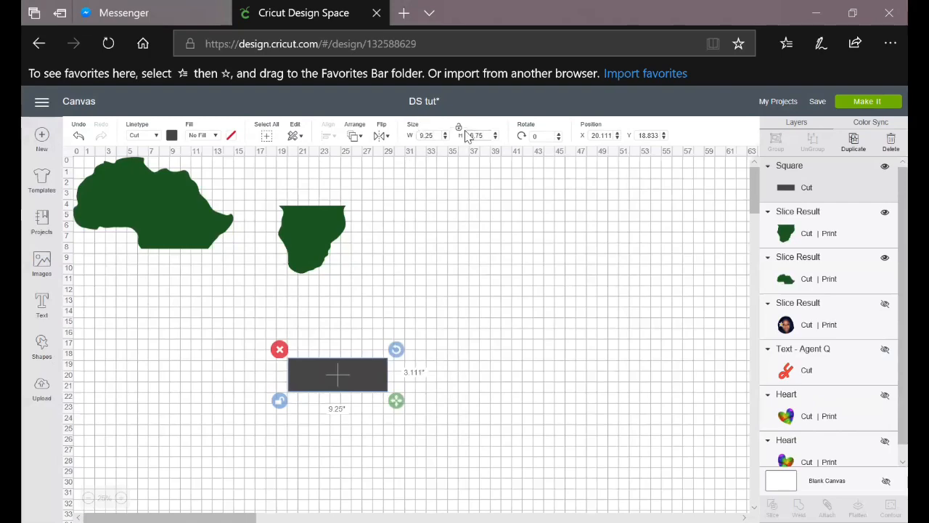
key(Return)
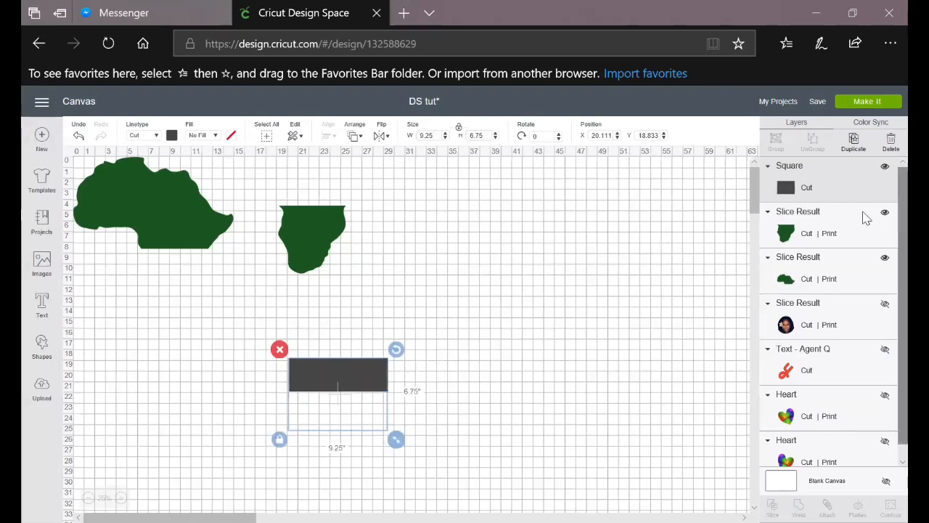
Step: Duplicate the gray rectangle twice and place the two copies side by side beyond the green southern Africa piece
click(853, 141)
drag(373, 405, 482, 256)
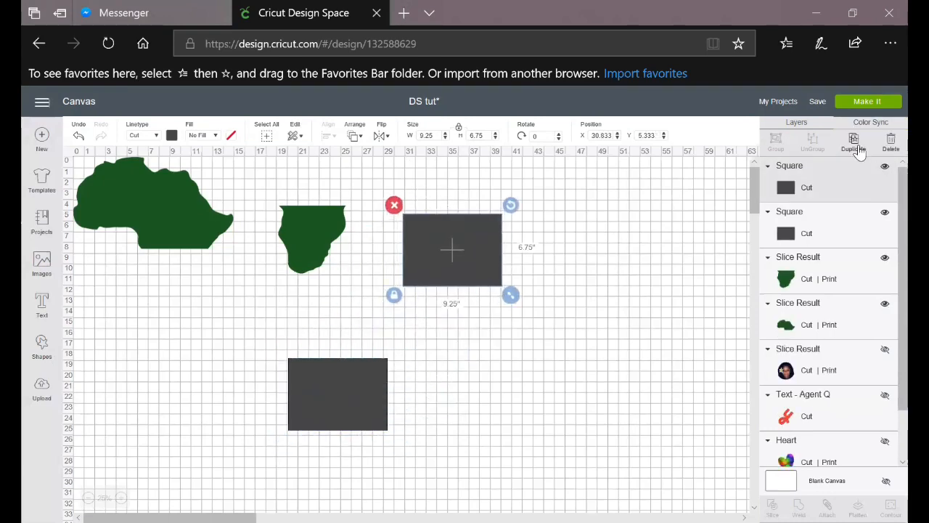
click(857, 146)
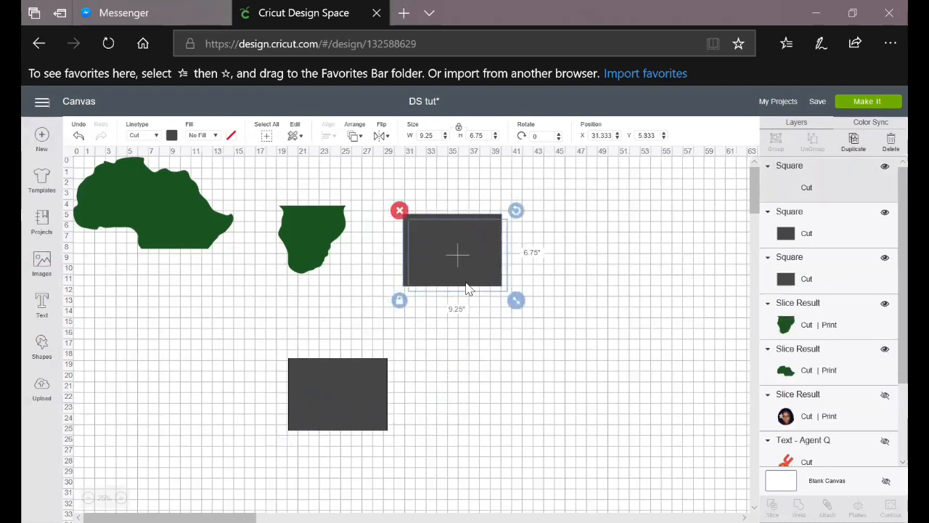
drag(520, 283, 648, 275)
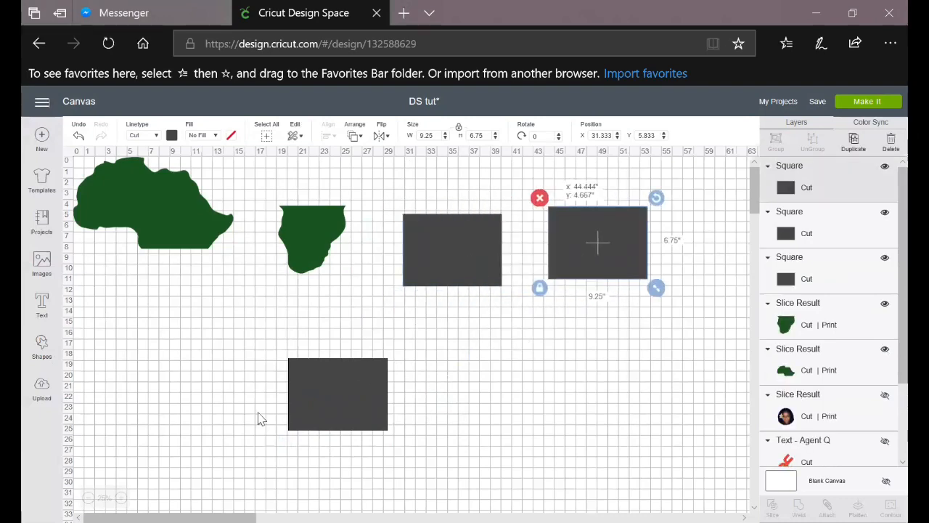
Step: Move the northern Africa piece away from the canvas corner with a gray rectangle over its lower part, and shift the southern piece clear
drag(324, 411, 134, 219)
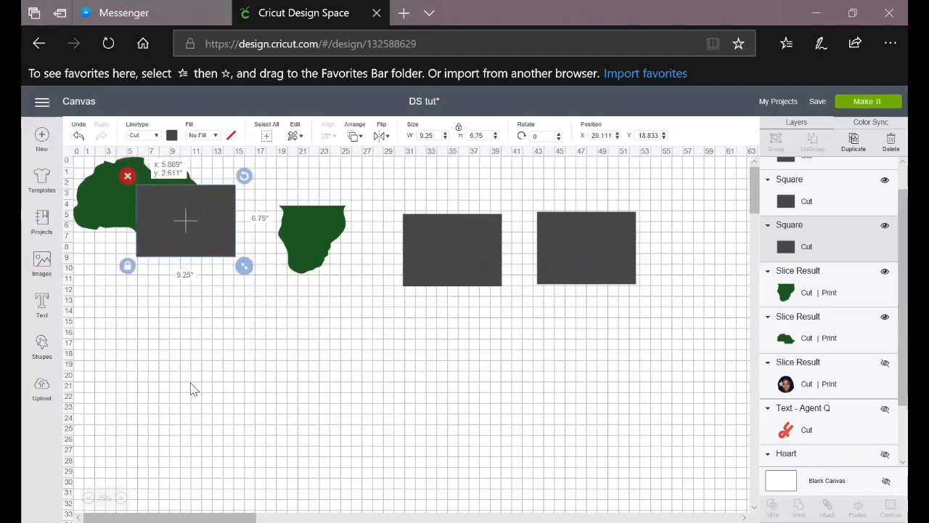
click(191, 383)
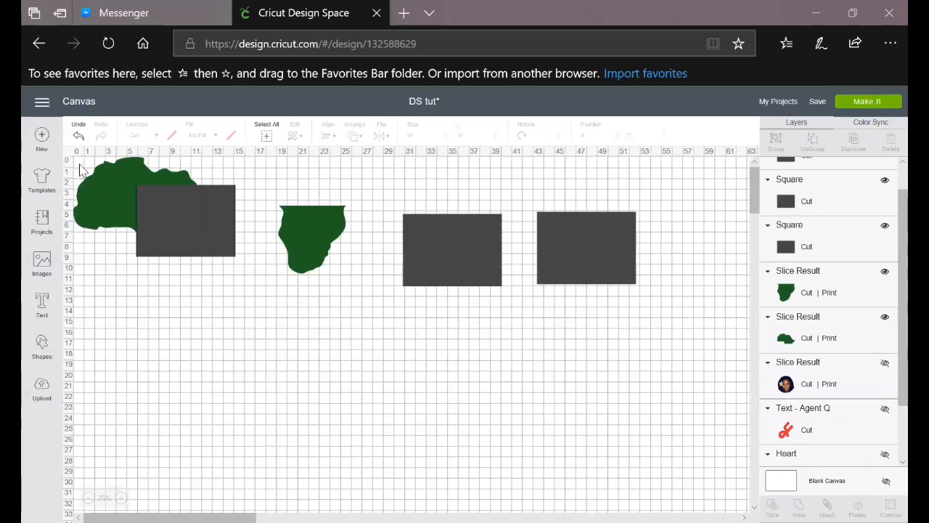
click(83, 174)
drag(124, 208, 182, 287)
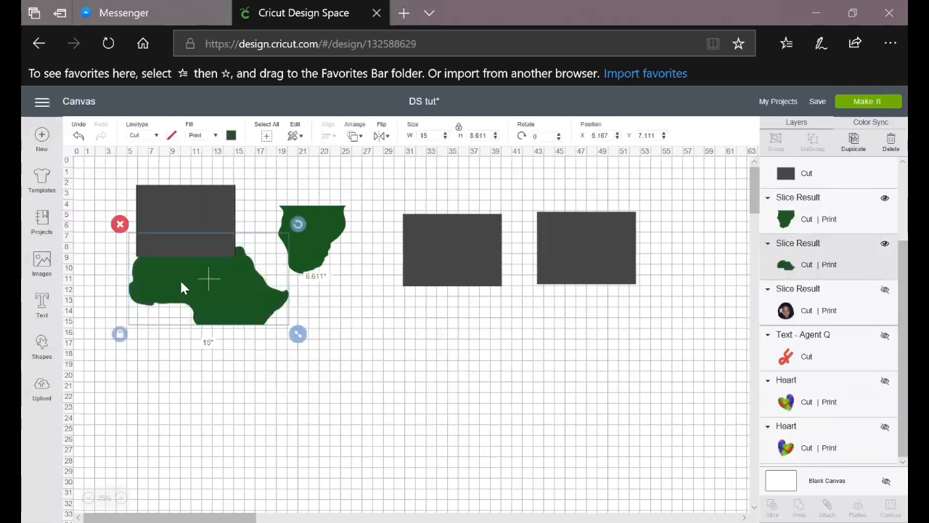
drag(182, 243, 214, 351)
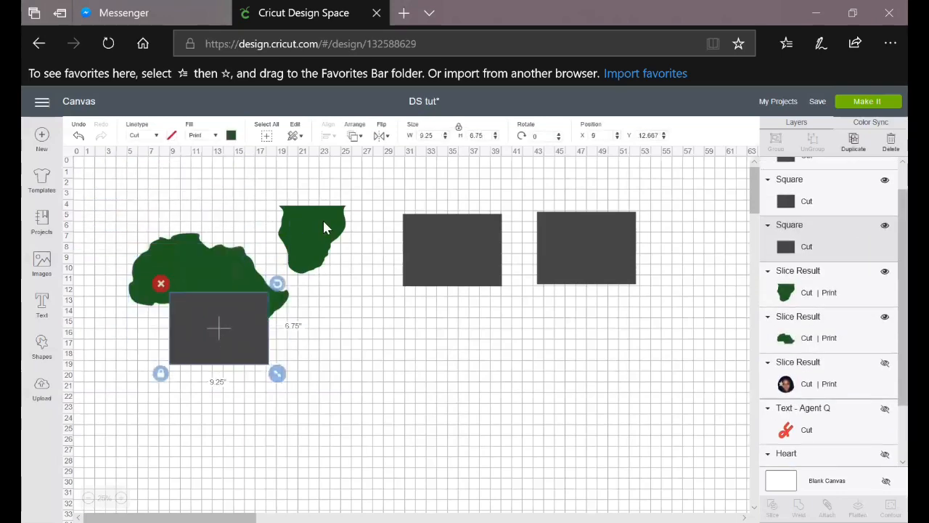
drag(317, 236, 355, 228)
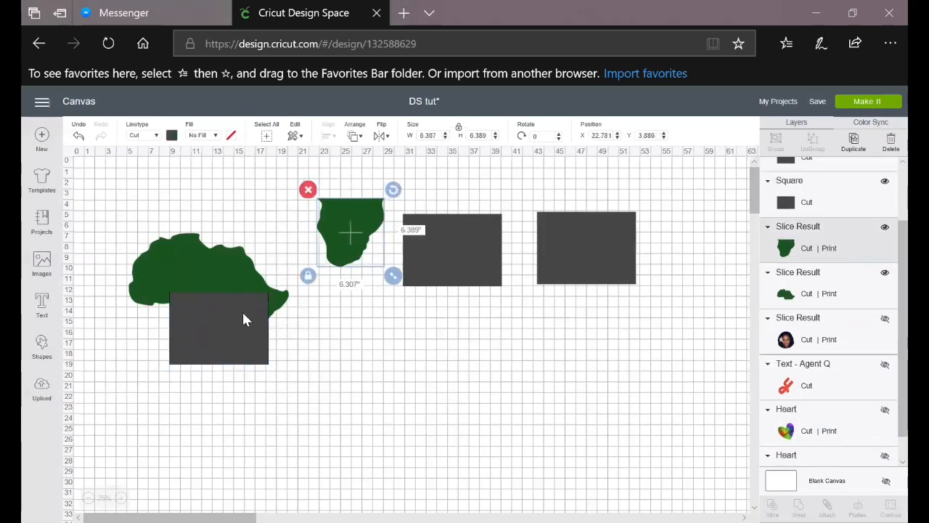
Step: Position the gray rectangle over the eastern part of northern Africa at X 10.944, Y 9.611, and slice the two shapes
drag(271, 299, 245, 294)
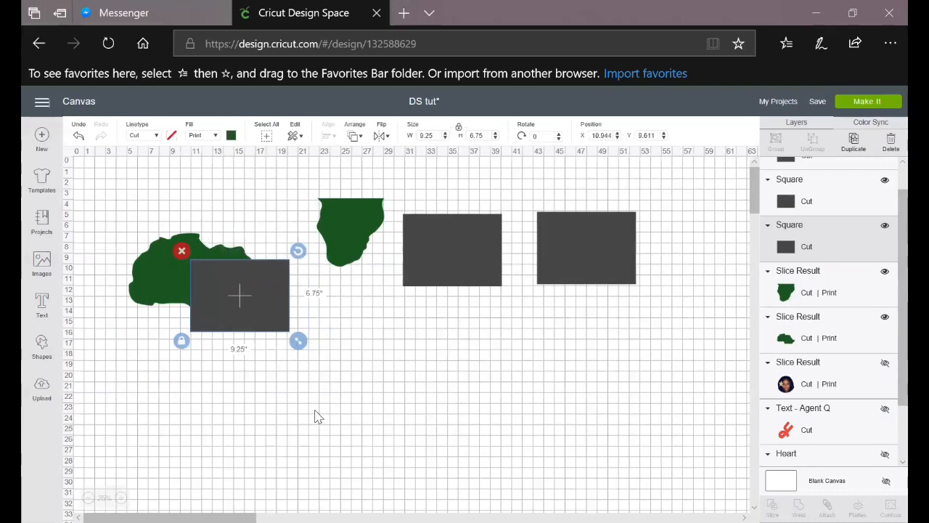
click(318, 416)
drag(117, 210, 300, 367)
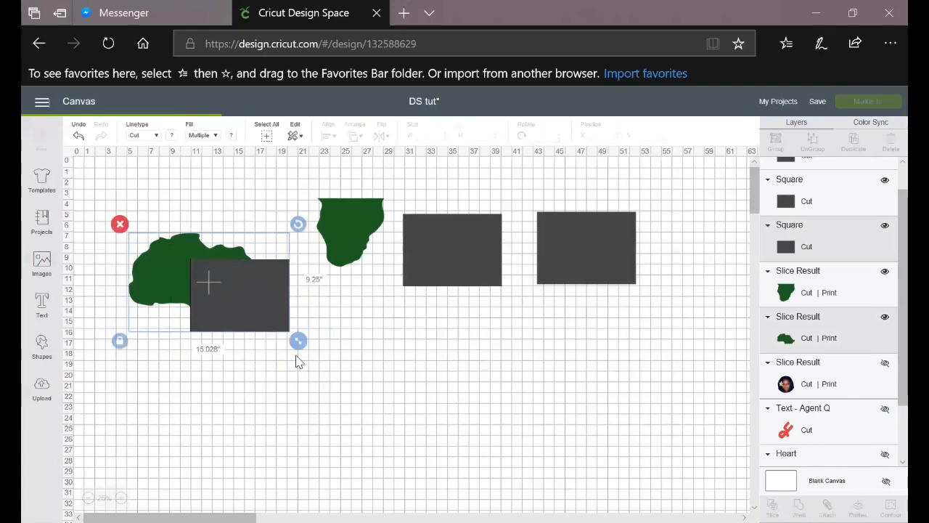
key(Delete)
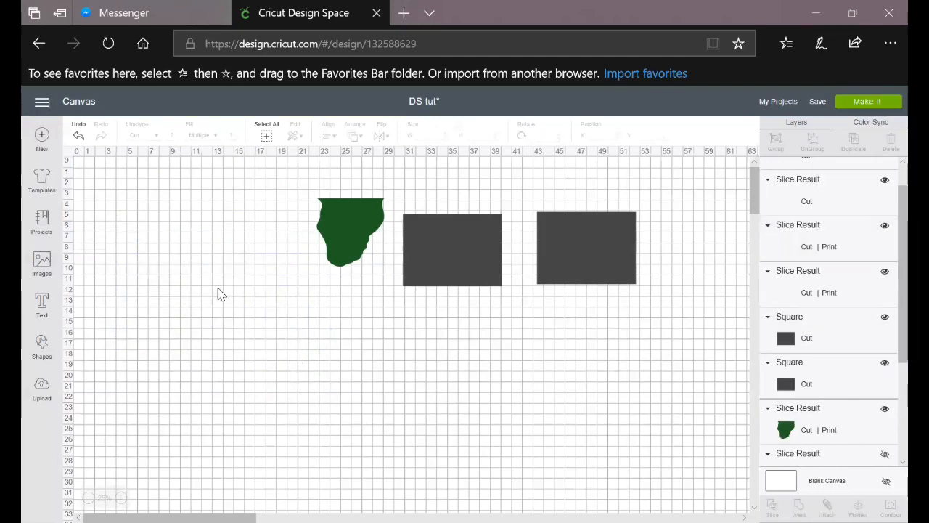
Step: Move both gray slice results off the green pieces and delete them
drag(259, 300, 459, 424)
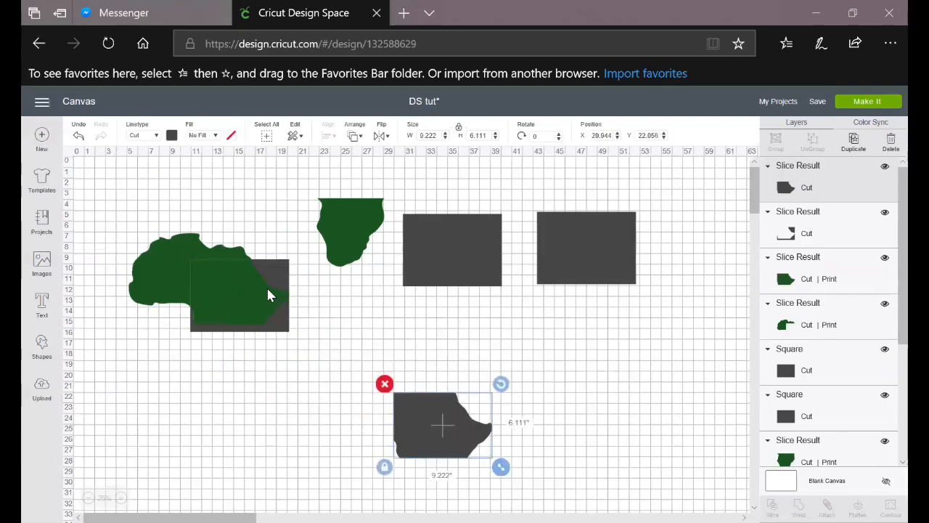
drag(270, 263, 508, 451)
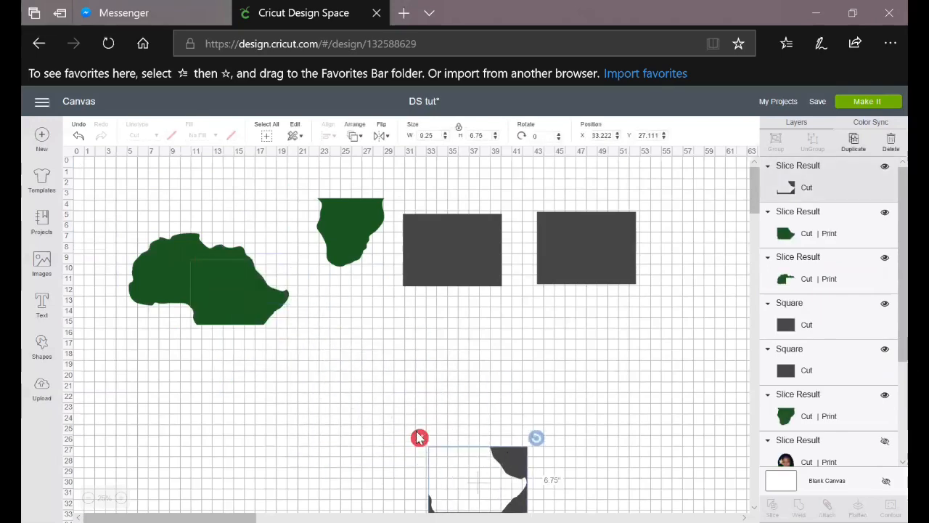
click(420, 437)
Step: Move the southern Africa piece lower on the canvas and fit the eastern piece directly on top of it
drag(365, 247, 352, 417)
drag(263, 297, 365, 335)
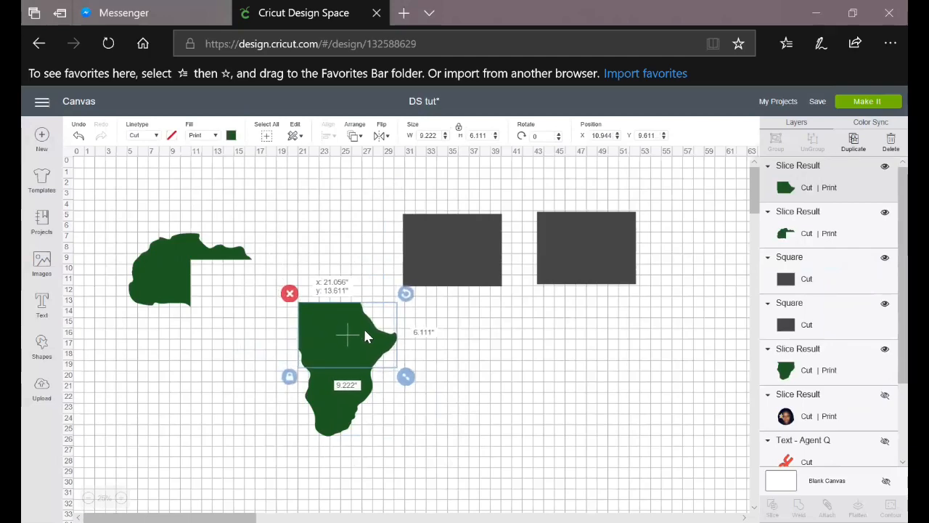
click(473, 451)
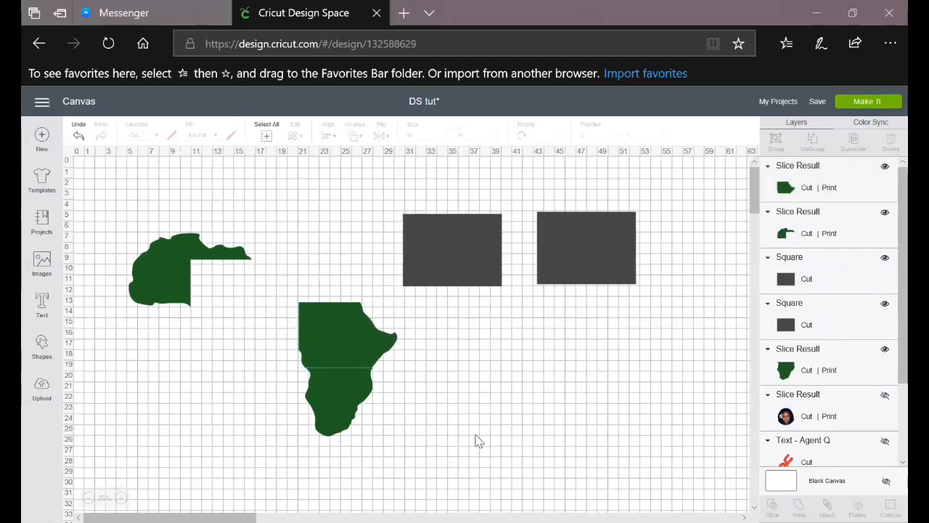
Step: Place the next gray rectangle over the remaining northwestern Africa piece at X 8.722, Y 7.111, and shift the green piece beneath it
drag(466, 262, 561, 263)
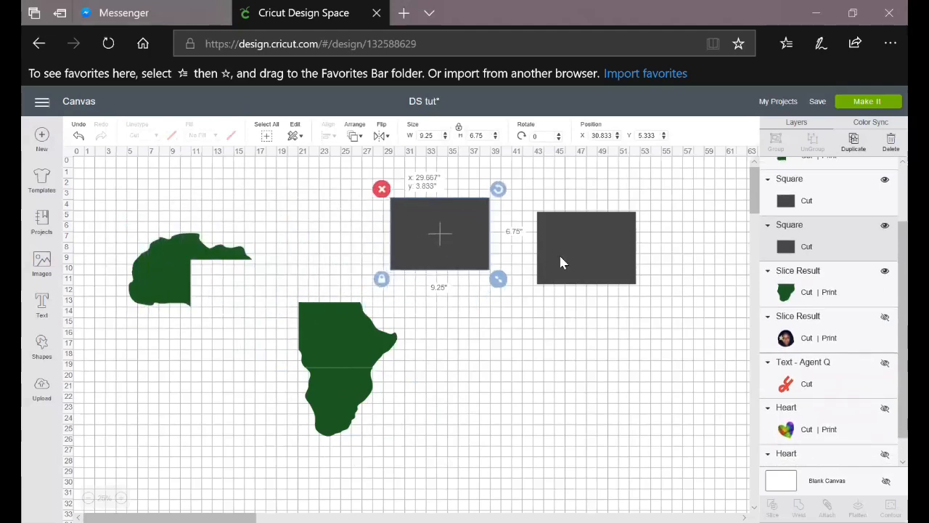
drag(304, 248, 204, 270)
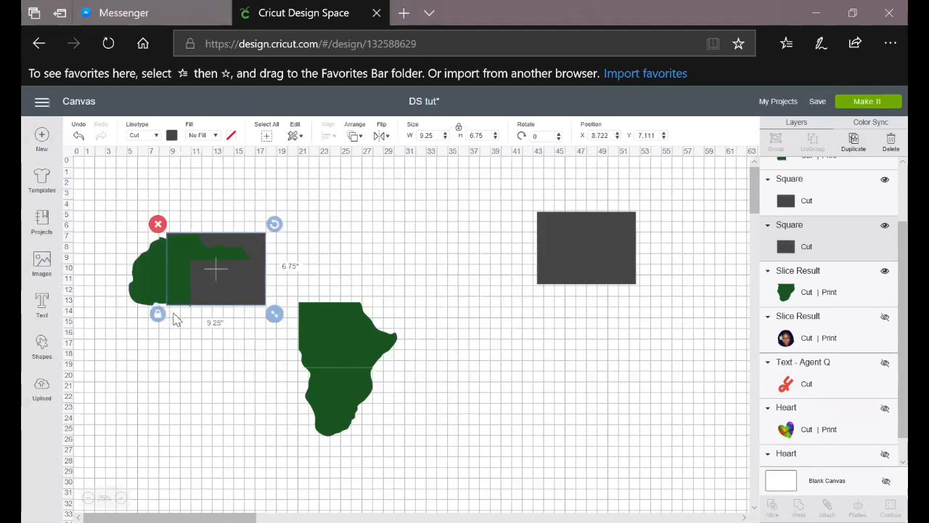
click(219, 344)
drag(209, 303, 216, 248)
click(216, 248)
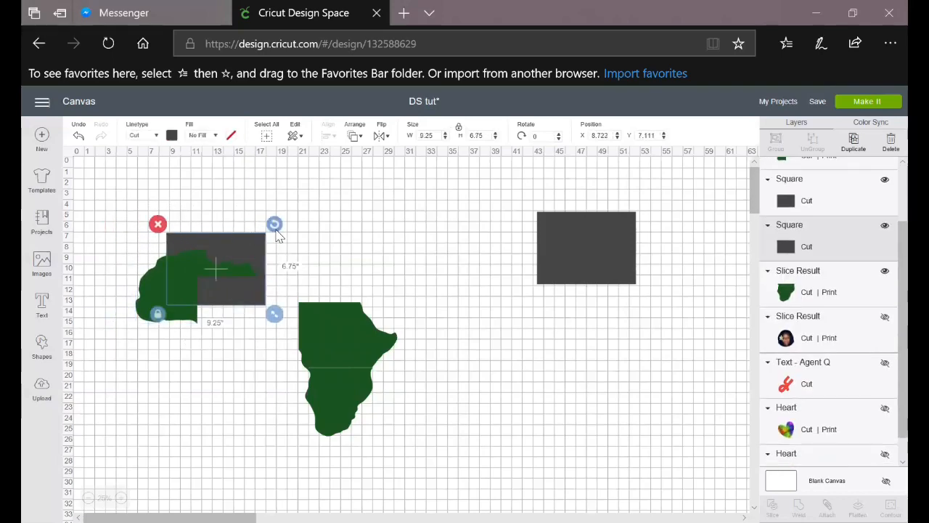
Step: Rotate the gray rectangle to about 90°, position it at X 10.604, Y 6.558 over the green piece, and slice both shapes
drag(274, 223, 250, 322)
drag(225, 287, 260, 251)
click(237, 230)
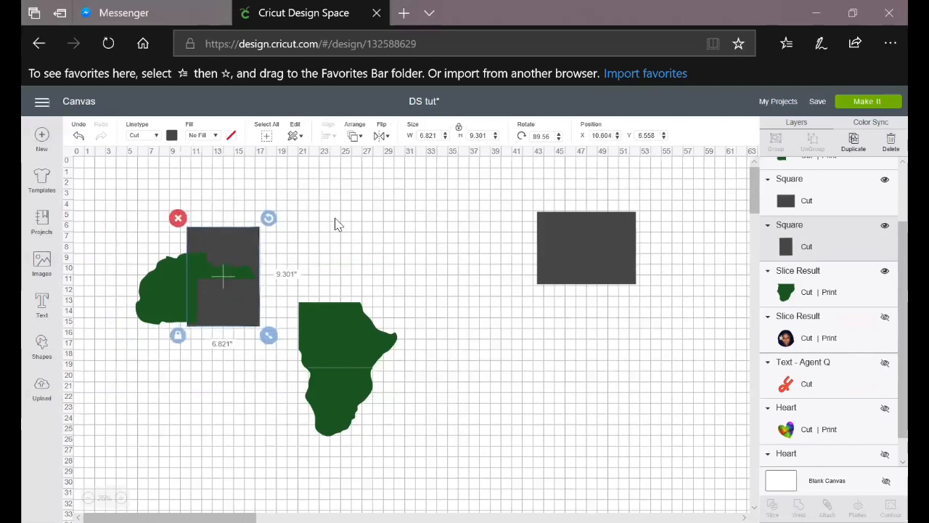
click(331, 226)
drag(228, 330, 265, 353)
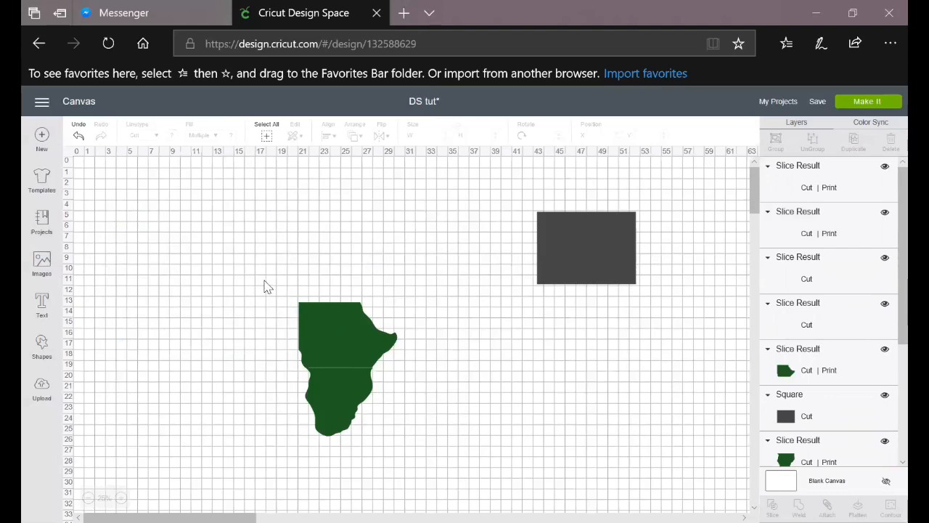
Step: Delete the leftover gray rectangle with the cutout, and move the sliced north-central green piece onto the eastern Africa piece
drag(236, 249, 401, 206)
click(343, 175)
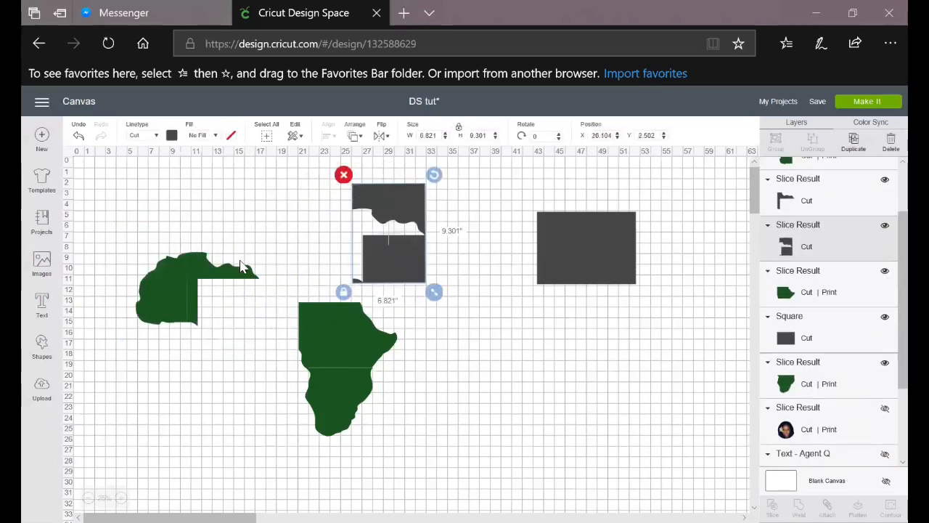
drag(239, 273, 339, 299)
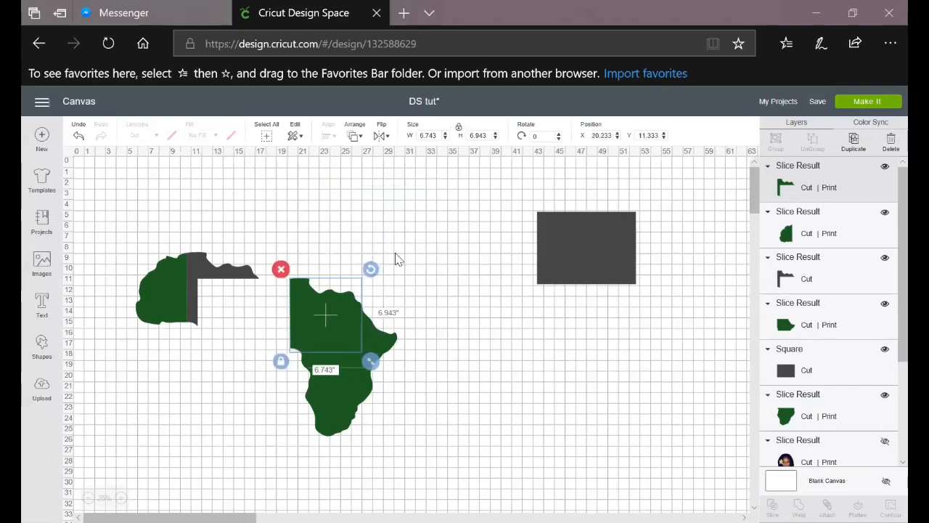
Step: Delete the L-shaped gray slice result beside the green western Africa piece
click(239, 258)
click(228, 267)
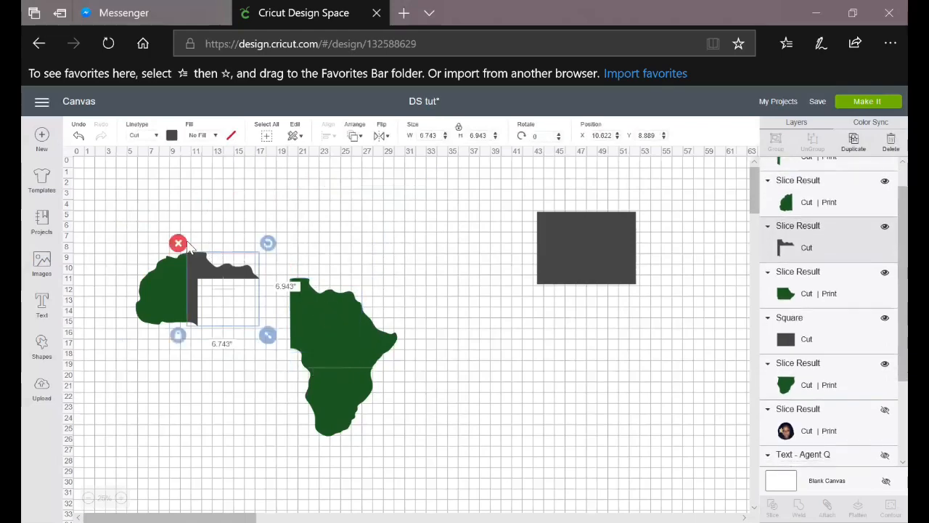
click(180, 252)
click(200, 268)
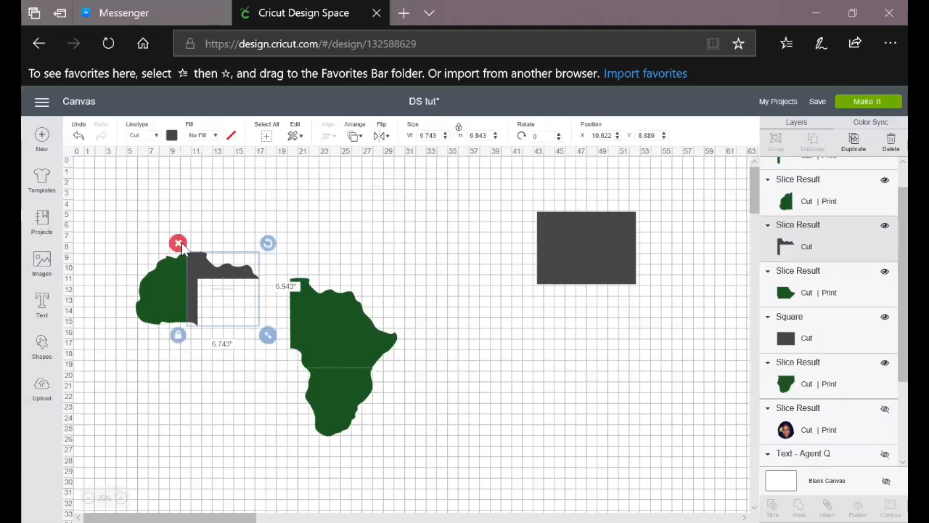
Step: Delete the grey leftover slice and move the western Africa piece flush against the rest of the continent
click(177, 243)
drag(185, 294, 296, 314)
drag(384, 343, 385, 343)
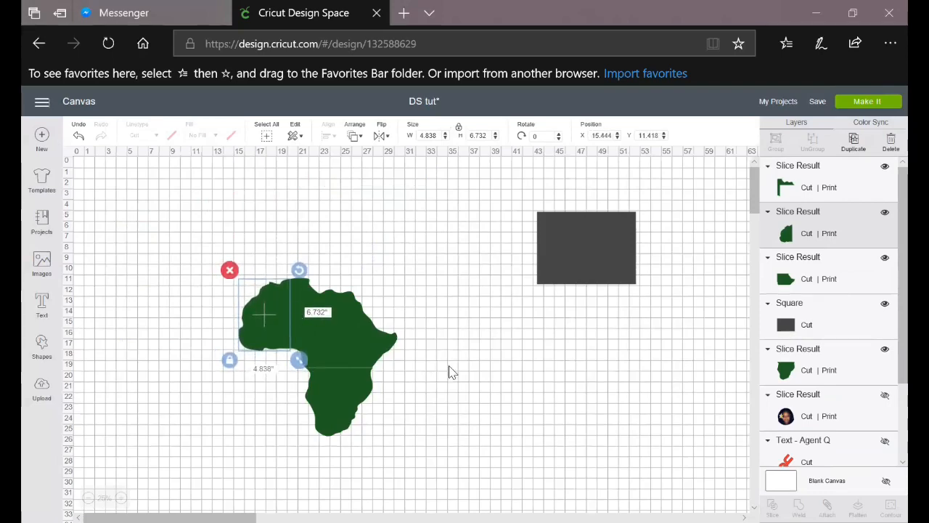
click(450, 371)
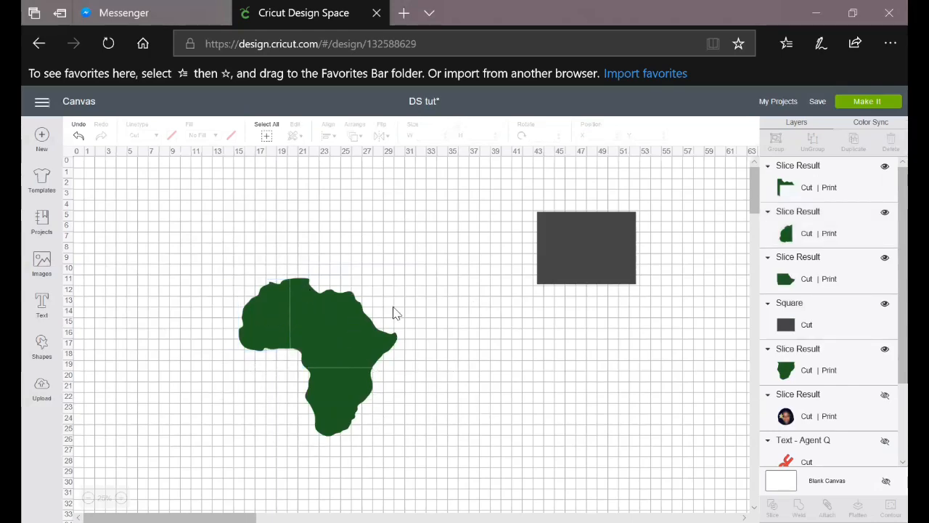
Step: Delete the large grey square beside the Africa pieces
click(547, 234)
click(529, 202)
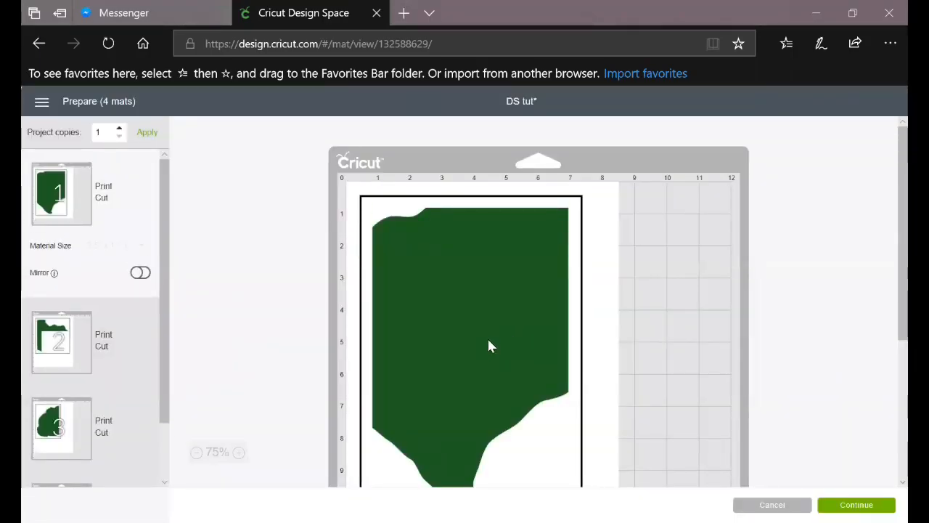
Step: Examine the first print-and-cut mat of the sliced Africa project from top to bottom, and return to the canvas
scroll(490, 344, down, 5)
scroll(500, 381, up, 7)
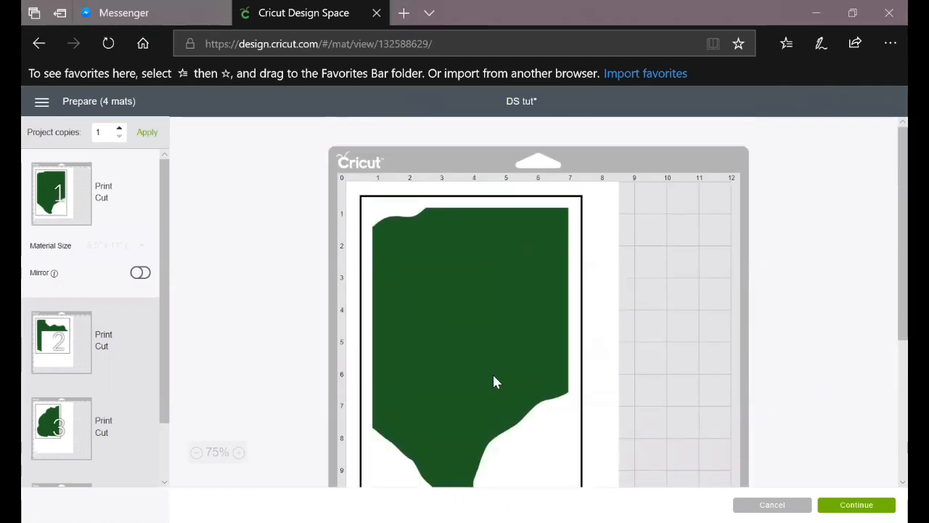
scroll(494, 377, down, 5)
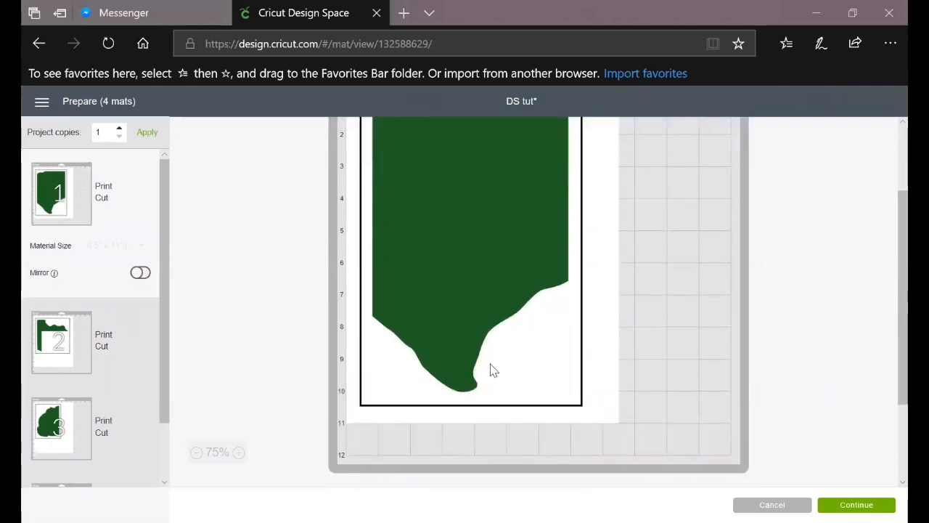
scroll(491, 369, up, 5)
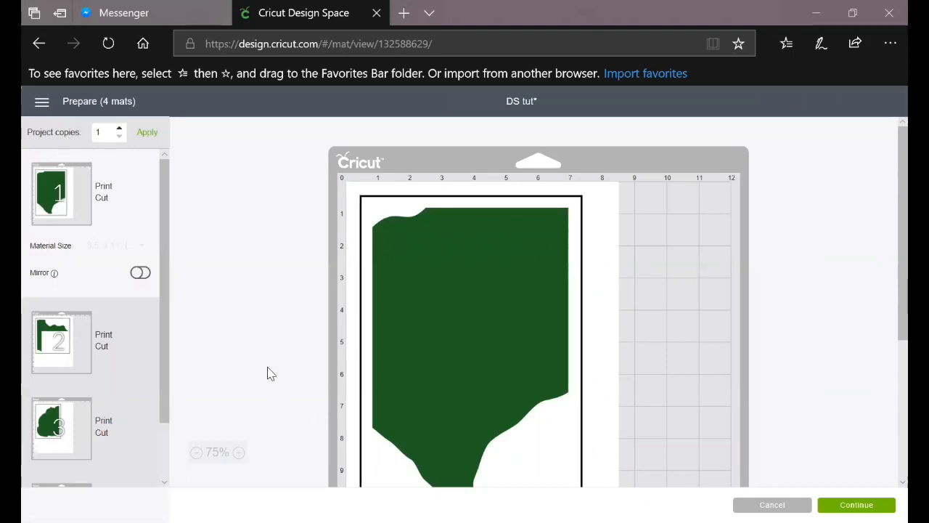
scroll(267, 373, down, 1)
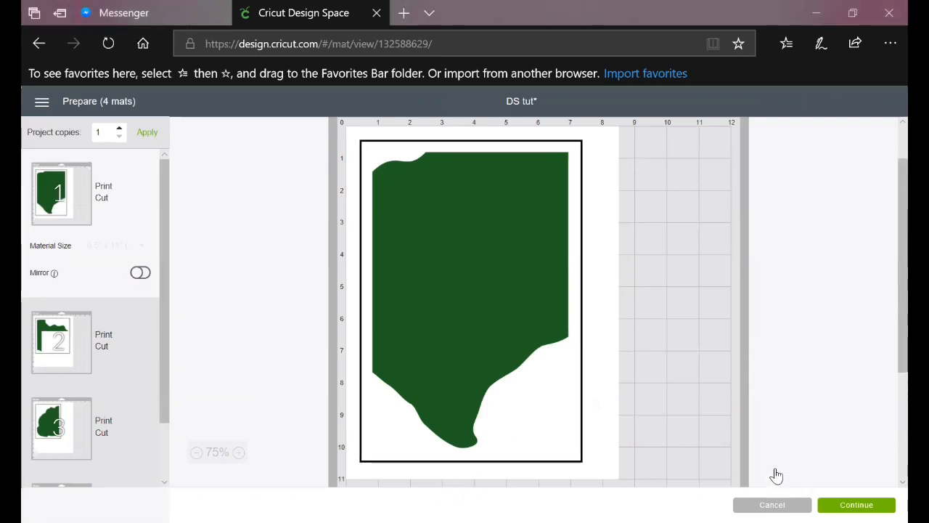
click(771, 504)
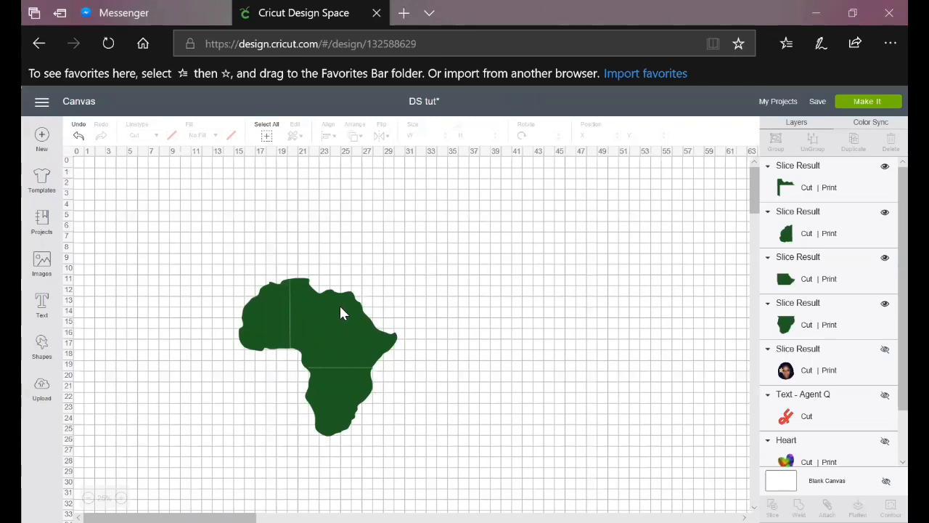
click(346, 342)
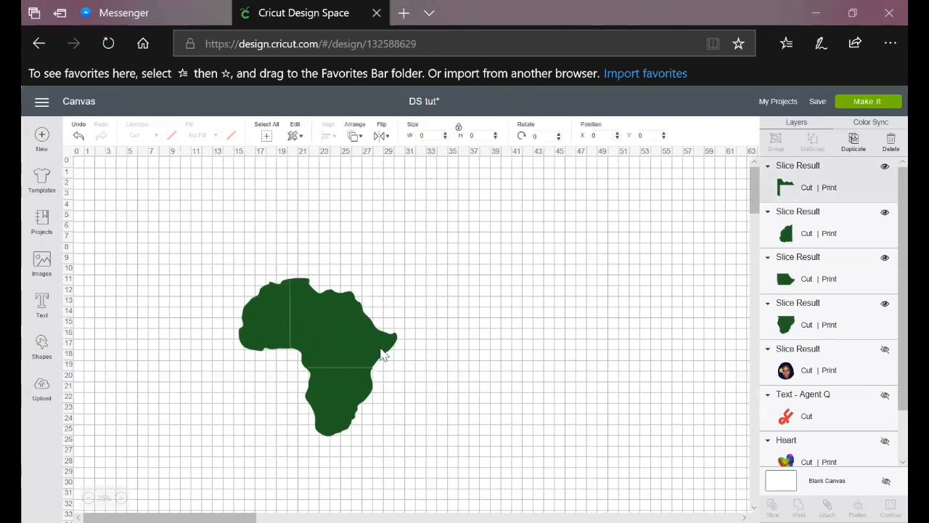
click(504, 394)
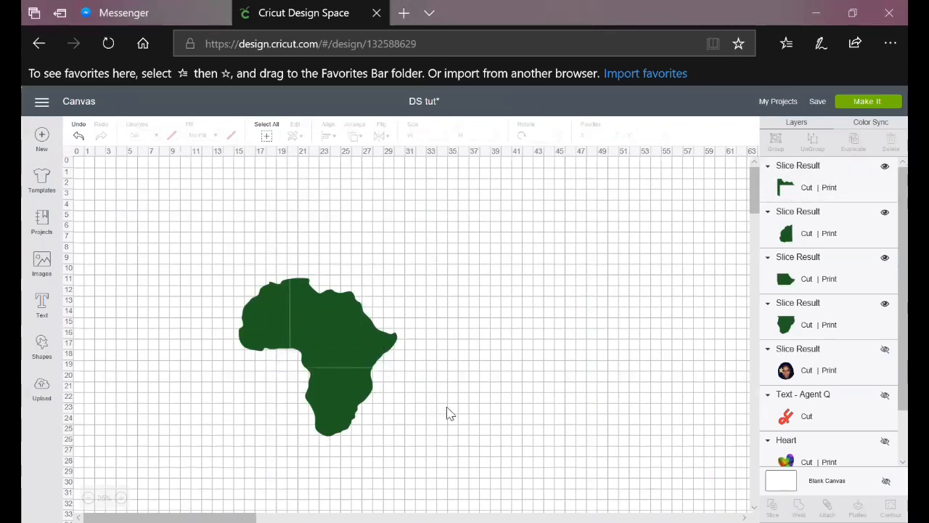
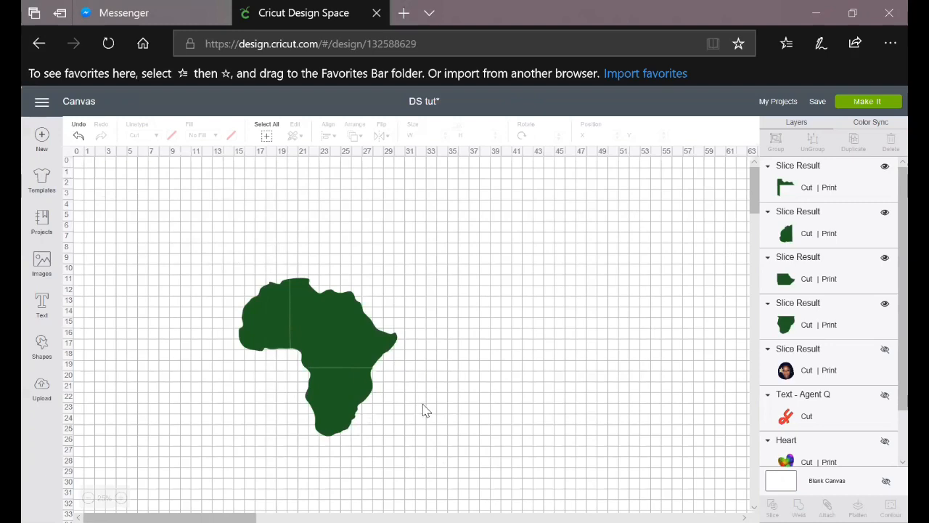
click(341, 328)
click(522, 374)
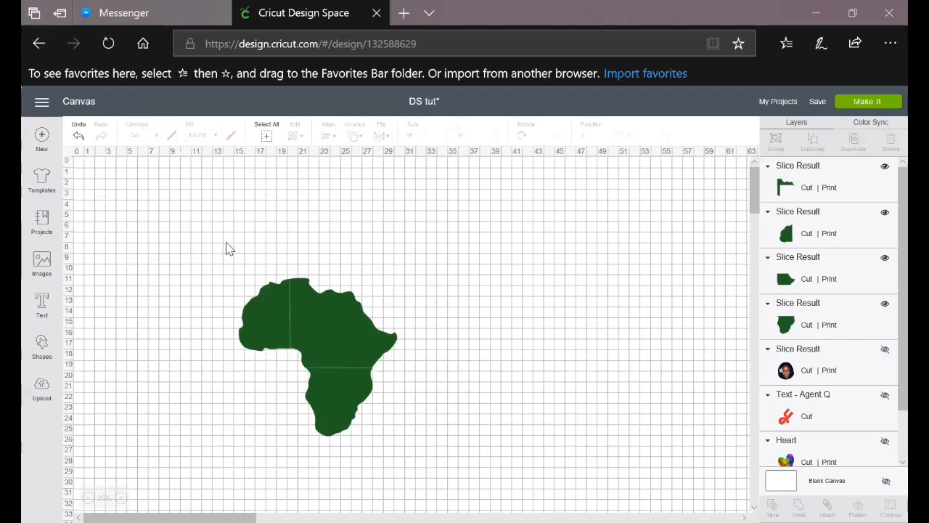
Step: Weld the four Africa pieces into one shape and move it higher on the canvas
drag(225, 243, 483, 431)
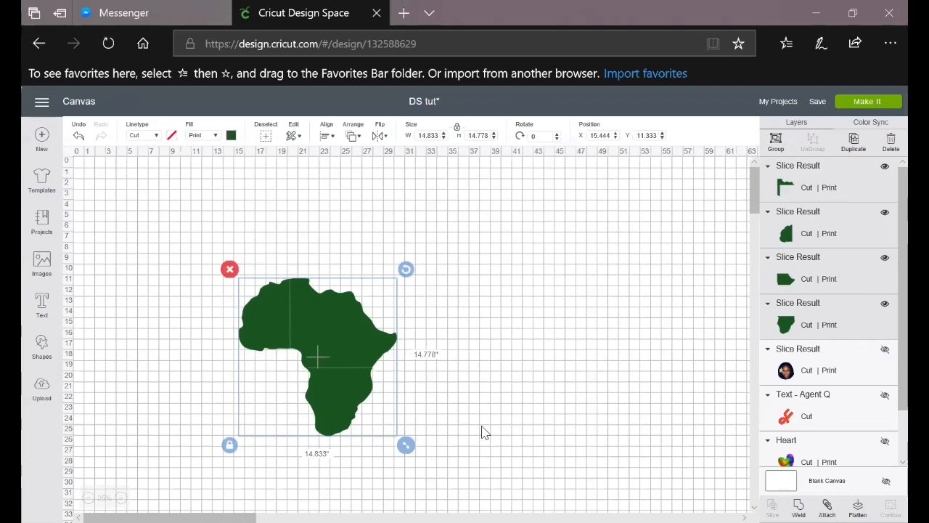
click(798, 507)
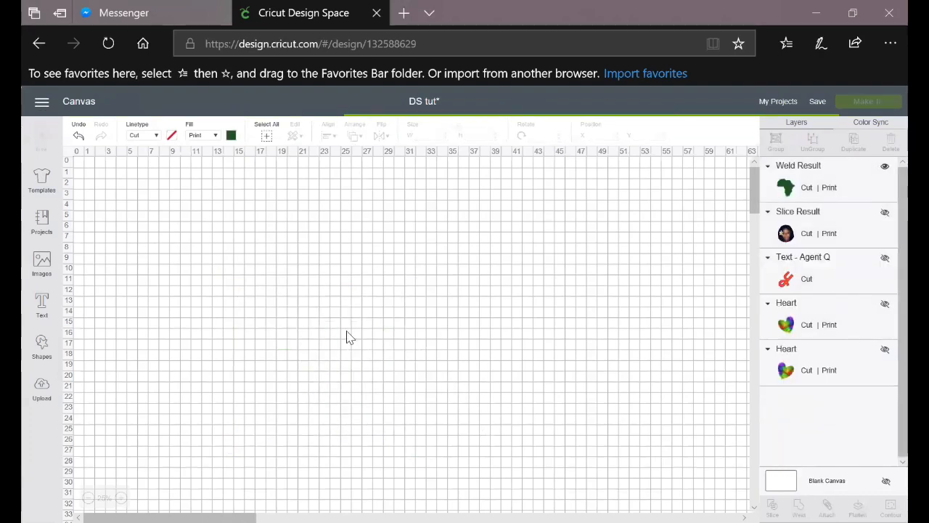
drag(285, 281, 287, 260)
drag(392, 253, 391, 256)
click(450, 392)
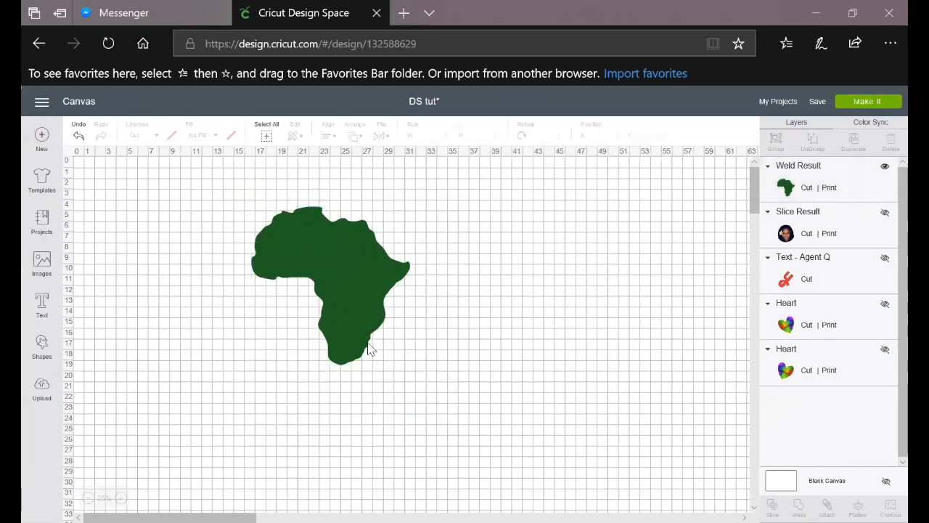
Step: Enlarge the welded Africa shape proportionally to about 24 inches wide
click(362, 346)
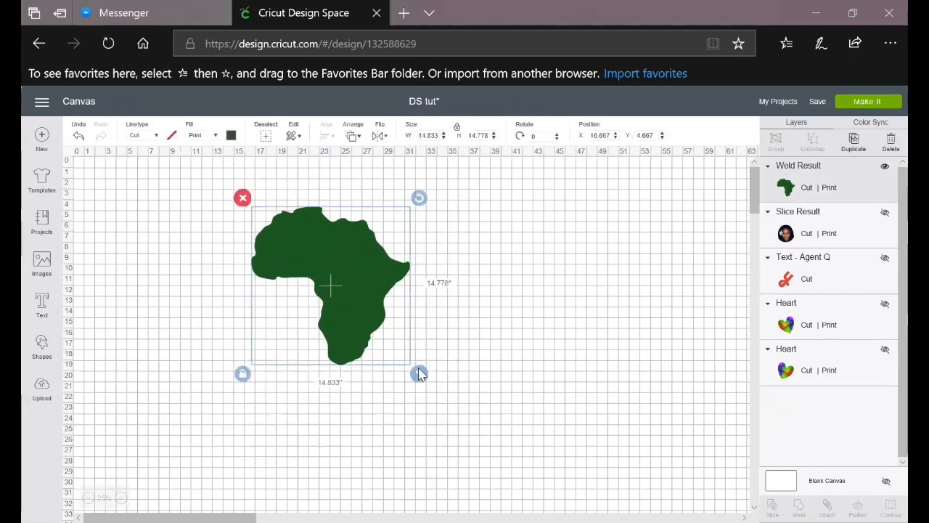
drag(420, 375, 563, 463)
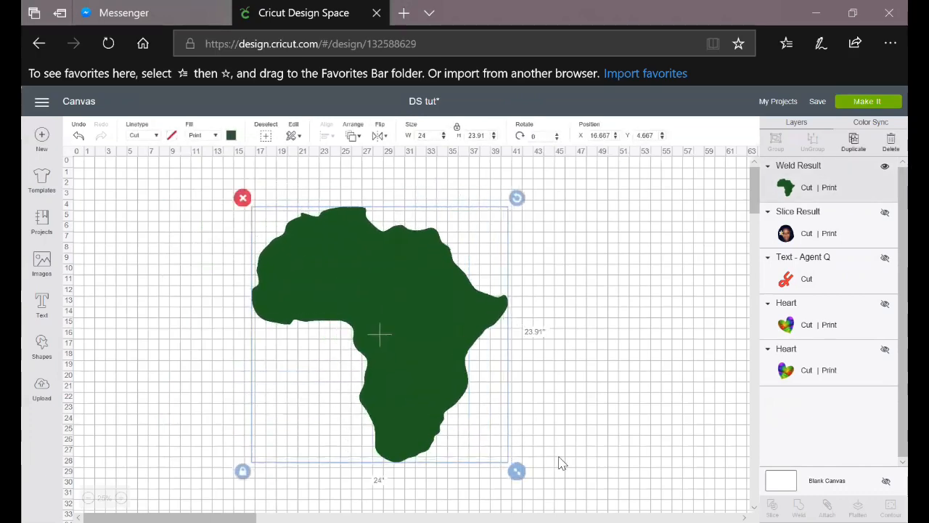
click(541, 436)
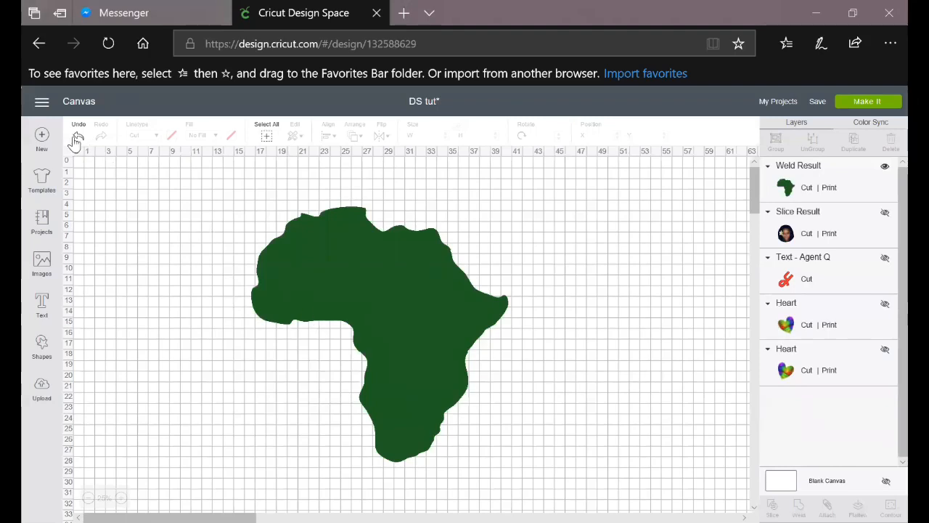
Step: Undo the enlargement, the move and the weld of the Africa shape
key(ctrl+z)
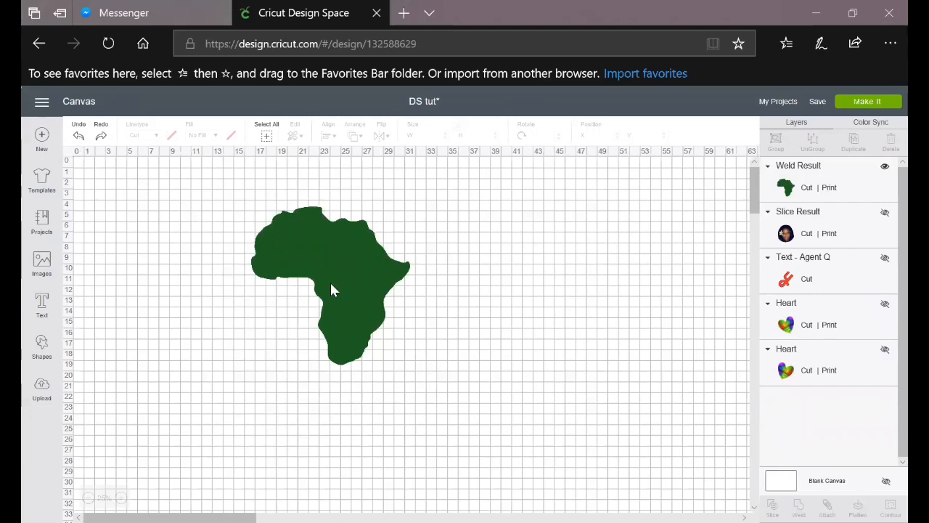
key(ctrl+z)
click(80, 136)
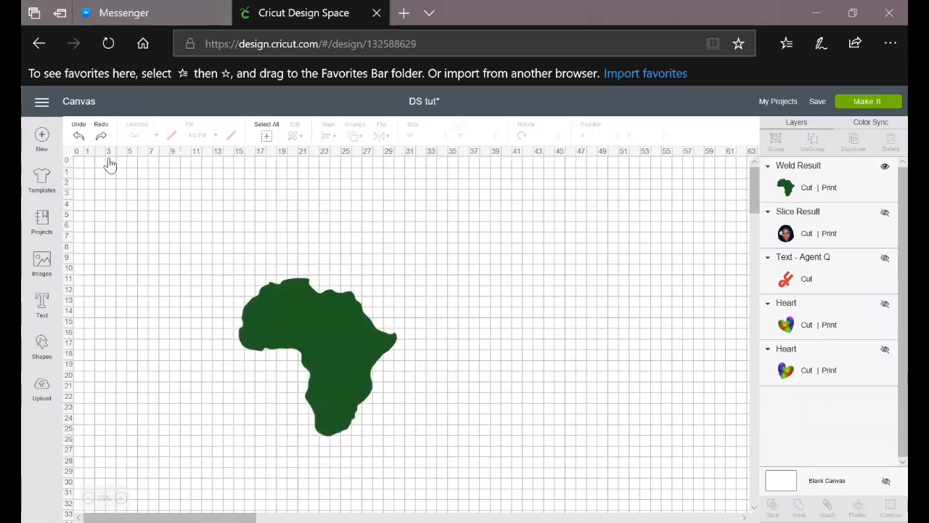
Step: Shift the western Africa piece about 2 inches down out of alignment and weld all four pieces together
drag(274, 335, 276, 363)
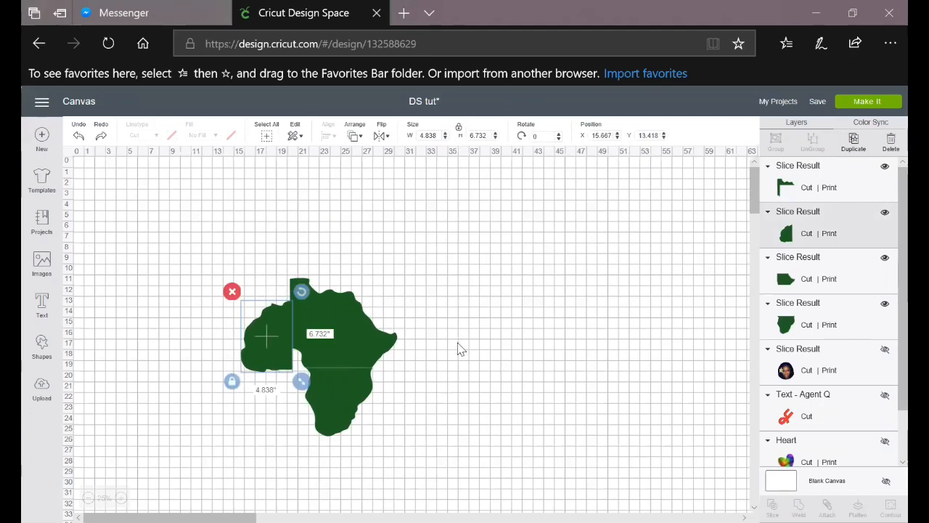
click(162, 249)
drag(161, 243, 444, 475)
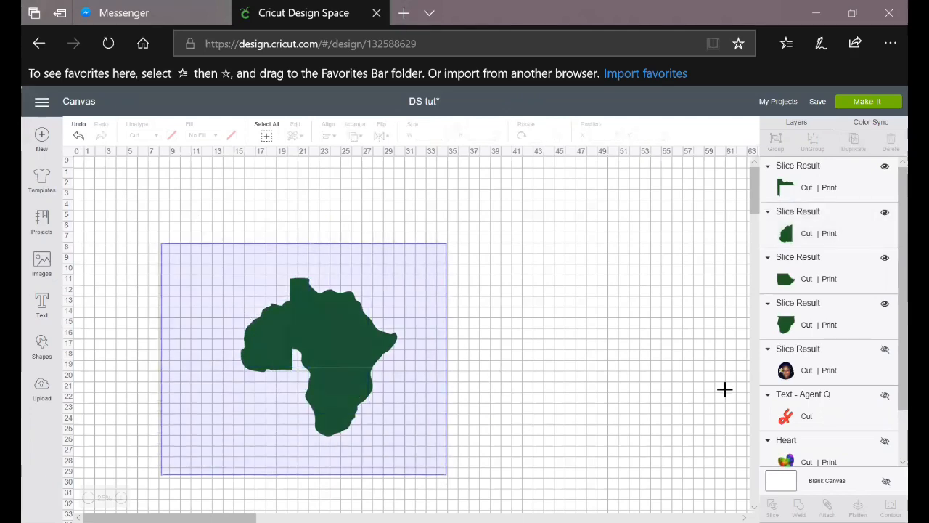
click(798, 507)
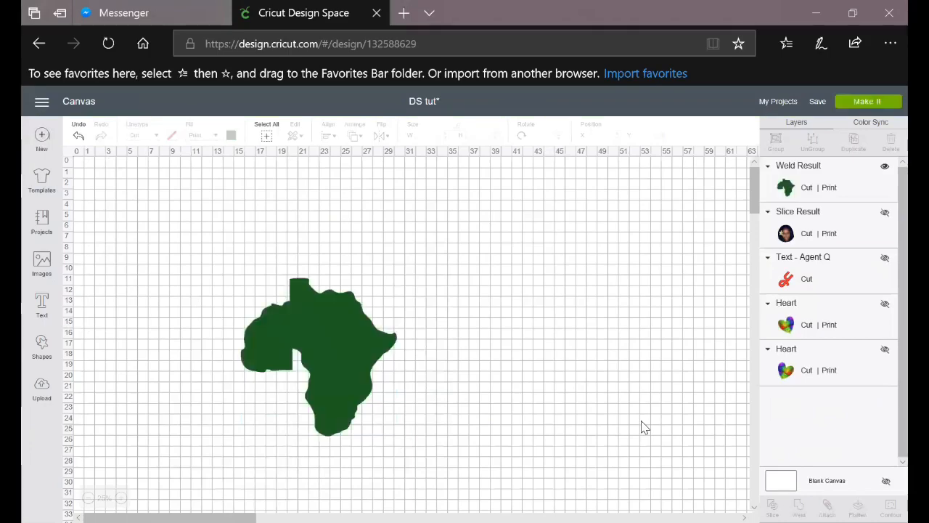
Step: Delete the misaligned welded Africa shape from the canvas
click(345, 327)
click(245, 272)
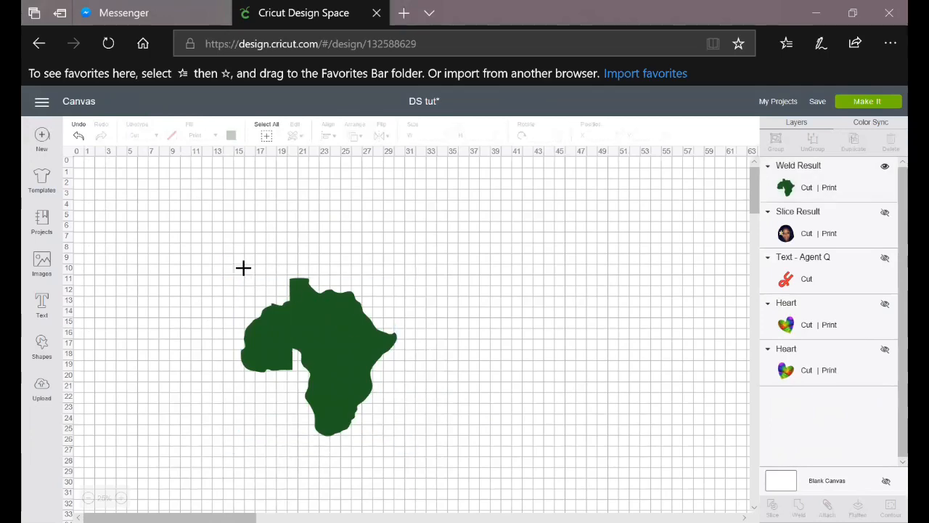
click(274, 294)
click(228, 266)
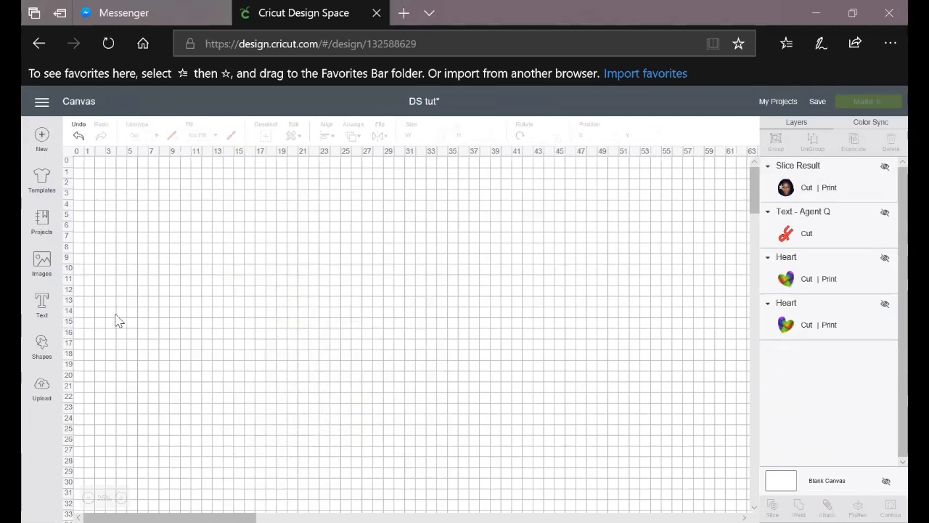
Step: Insert a triangle and place it near X 19.7, Y 8.4 on the canvas
click(59, 342)
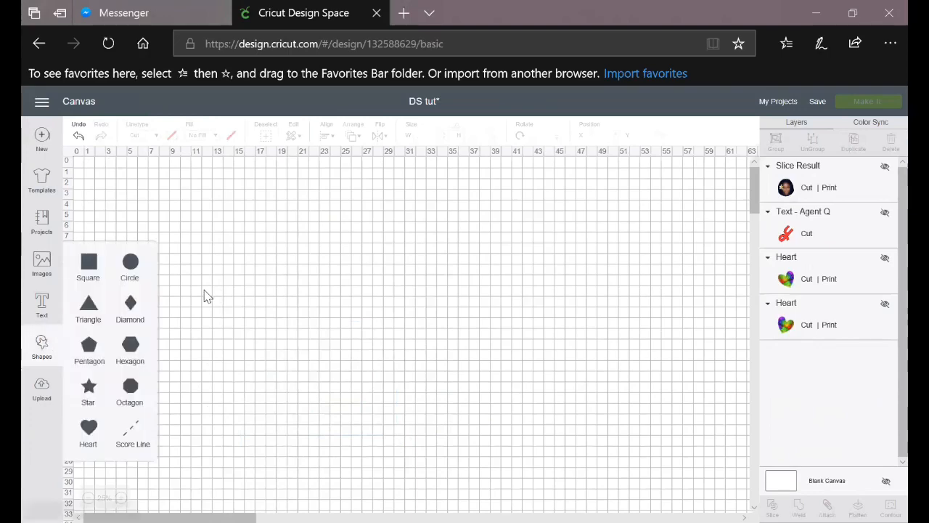
click(97, 309)
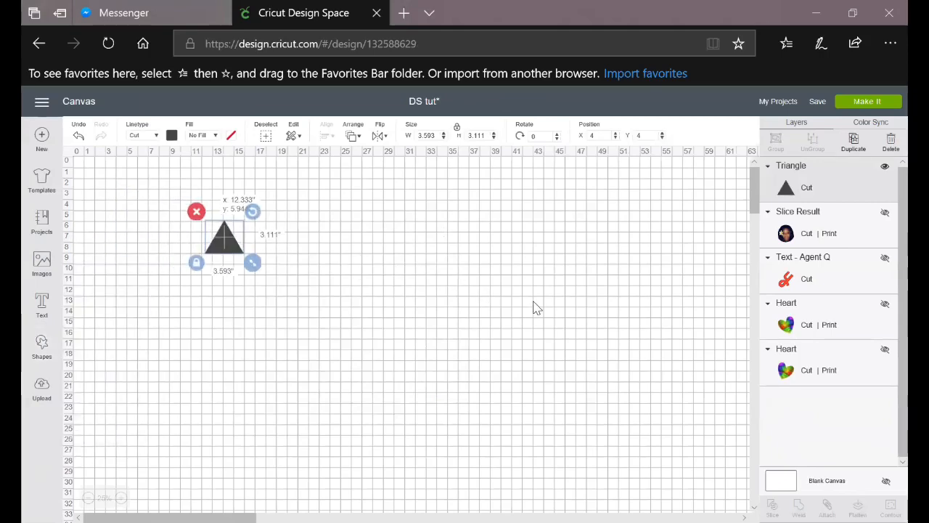
Step: Insert a square below the triangle and enlarge it to about 8.3 inches per side
click(46, 342)
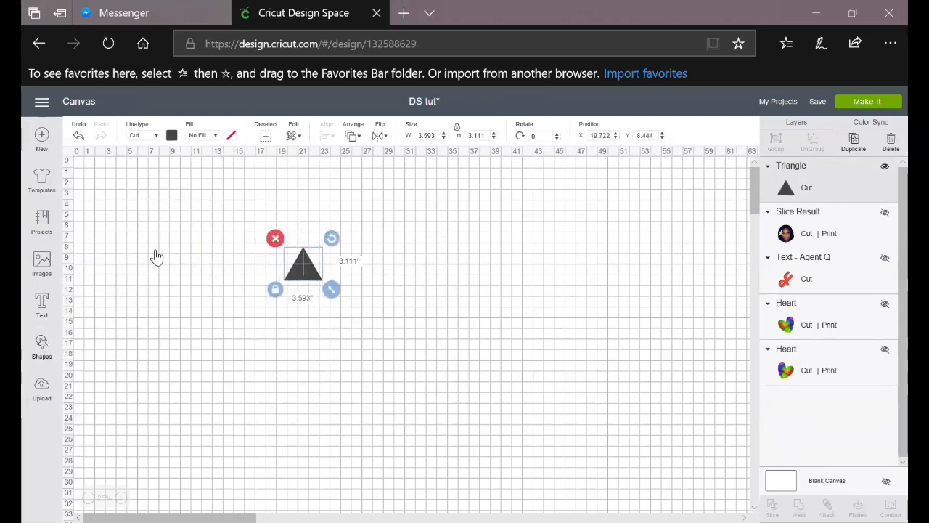
click(92, 269)
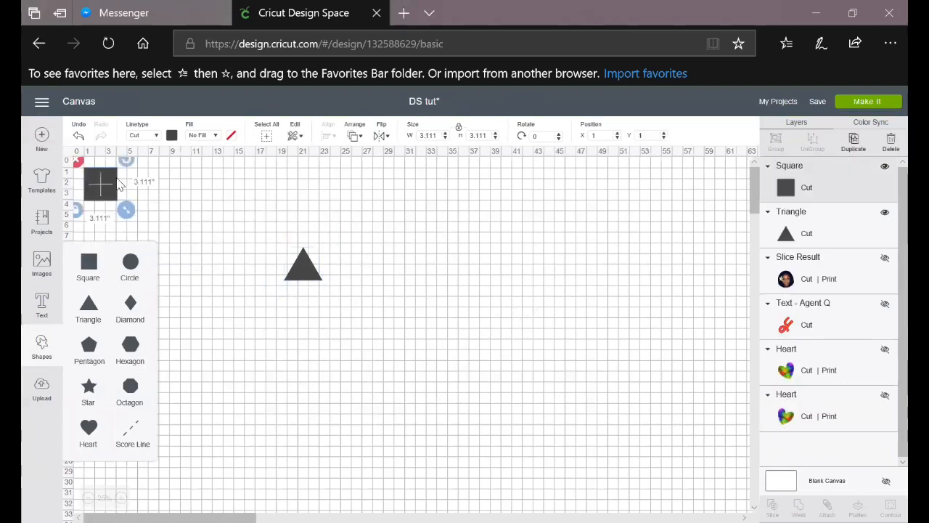
drag(348, 339, 551, 466)
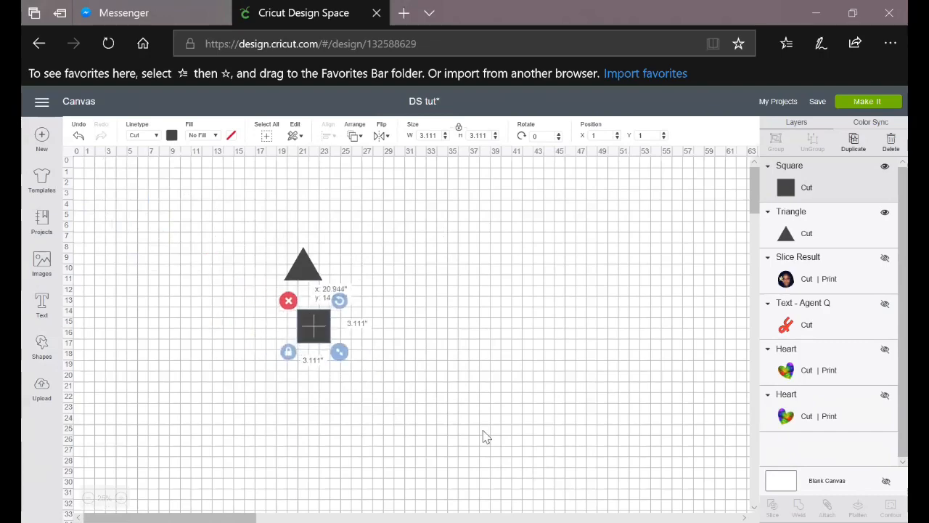
drag(345, 358, 395, 405)
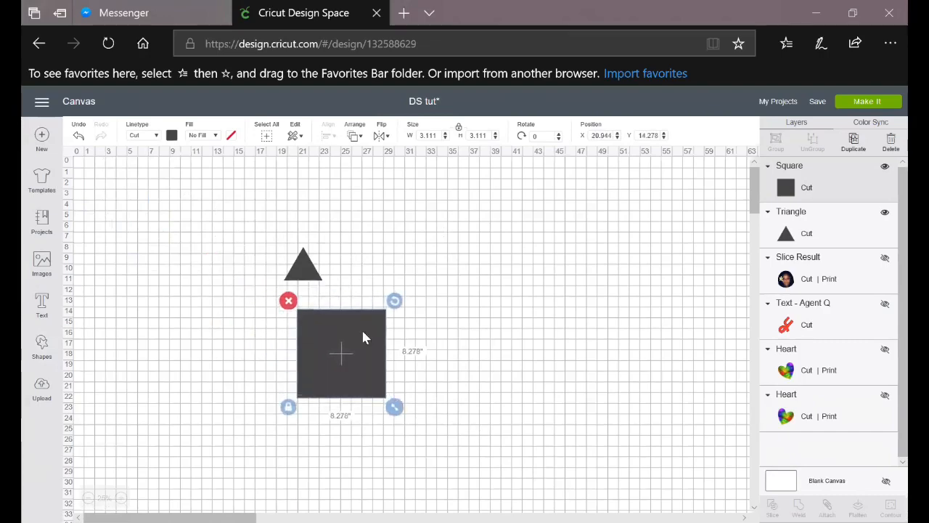
Step: Enlarge the triangle to about 11.4 inches wide and center it over the square's upper edge as a roof
click(305, 267)
drag(333, 289, 393, 317)
drag(347, 296, 355, 269)
drag(397, 312, 422, 332)
mouse_move(370, 292)
mouse_down()
mouse_move(357, 285)
mouse_move(366, 298)
mouse_up()
Step: Weld the triangle and square into one house shape and move it to about X 17.5, Y 3.3
click(484, 336)
drag(249, 210, 608, 463)
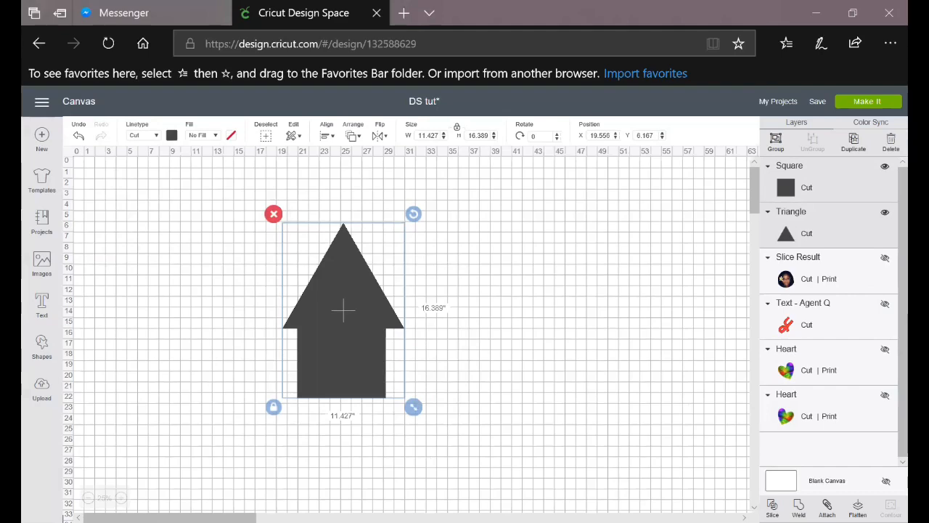
click(798, 507)
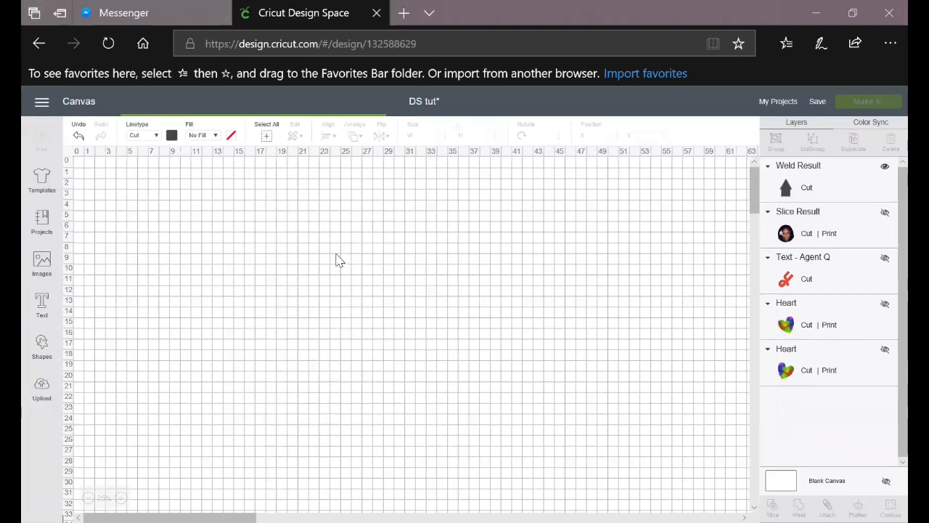
drag(361, 299, 338, 271)
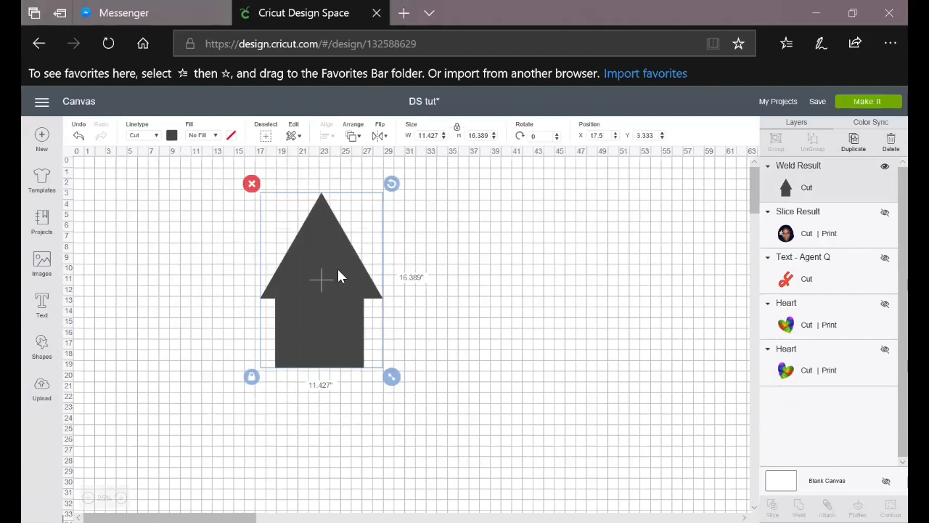
Step: Insert a square about 3.1 inches wide and center it on the house's lower edge as a door
click(42, 348)
click(90, 266)
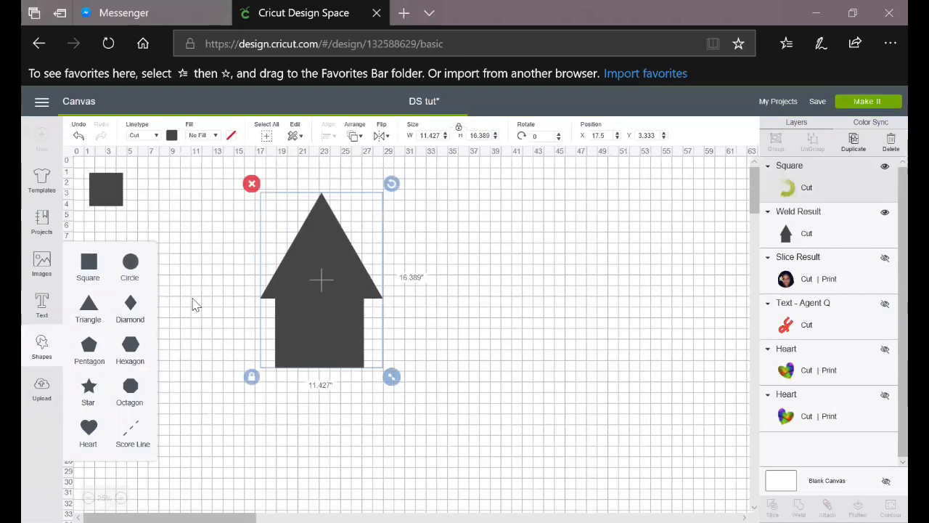
drag(119, 209, 336, 341)
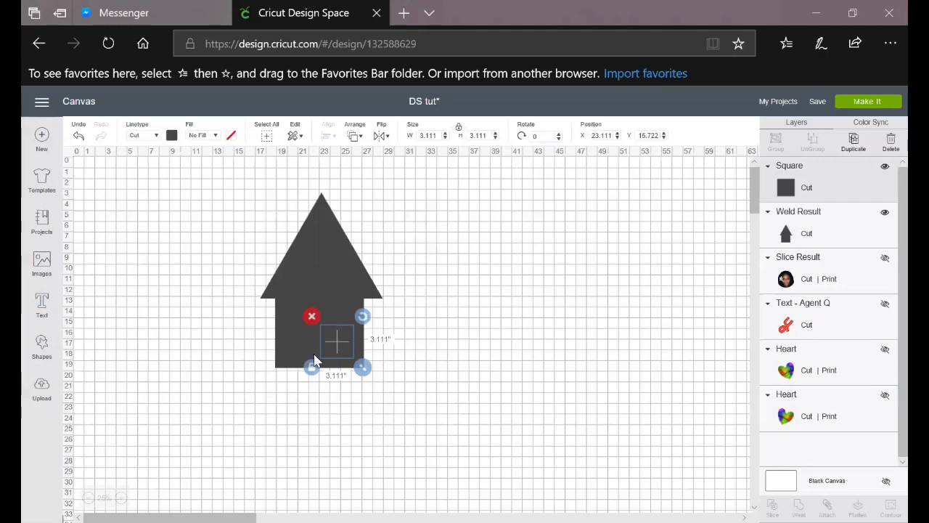
drag(342, 342, 327, 356)
click(255, 236)
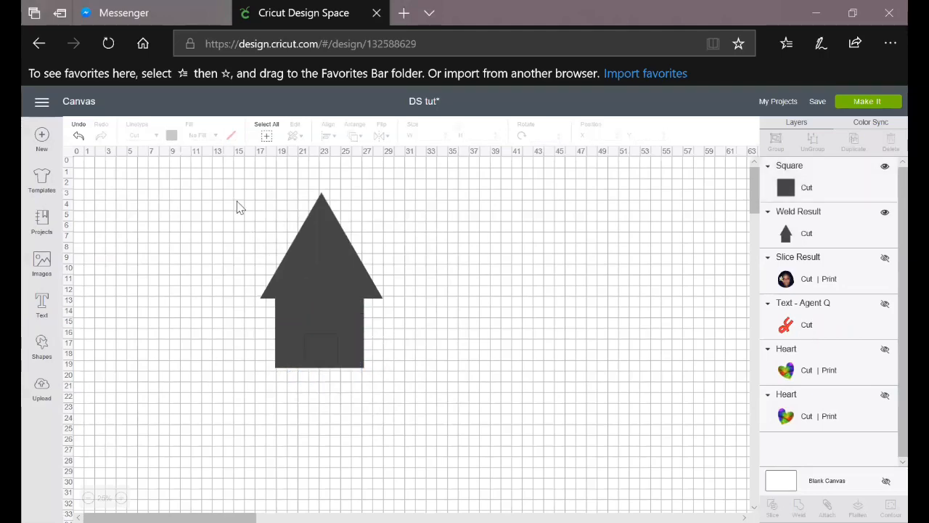
Step: Slice the door square out of the house and move both cut-out squares away from it
drag(225, 193, 425, 404)
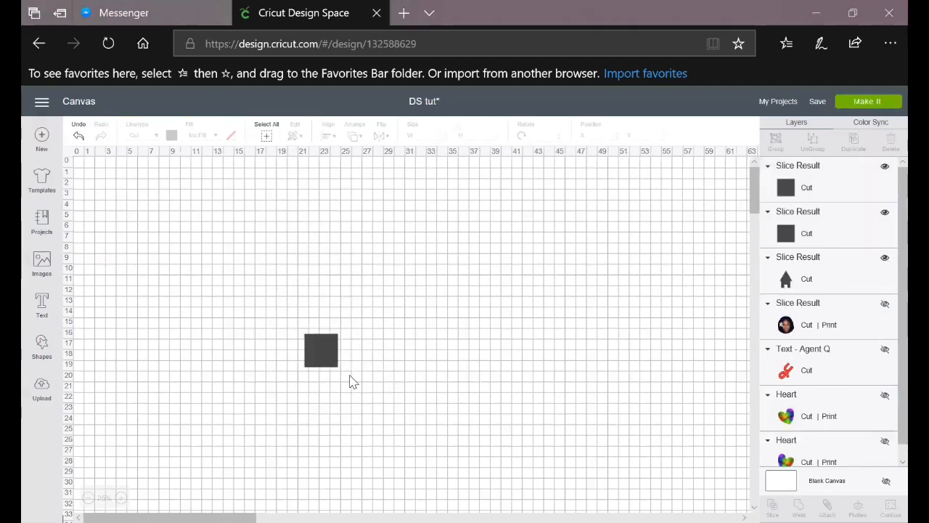
drag(326, 357, 481, 377)
drag(326, 360, 487, 351)
drag(534, 332, 540, 320)
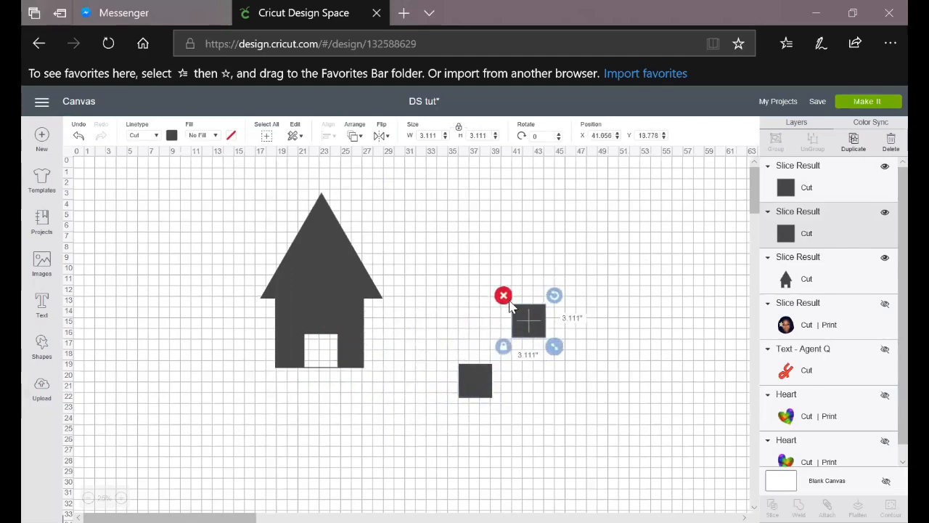
Step: Delete the two leftover cut-out squares beside the house
key(Delete)
click(463, 365)
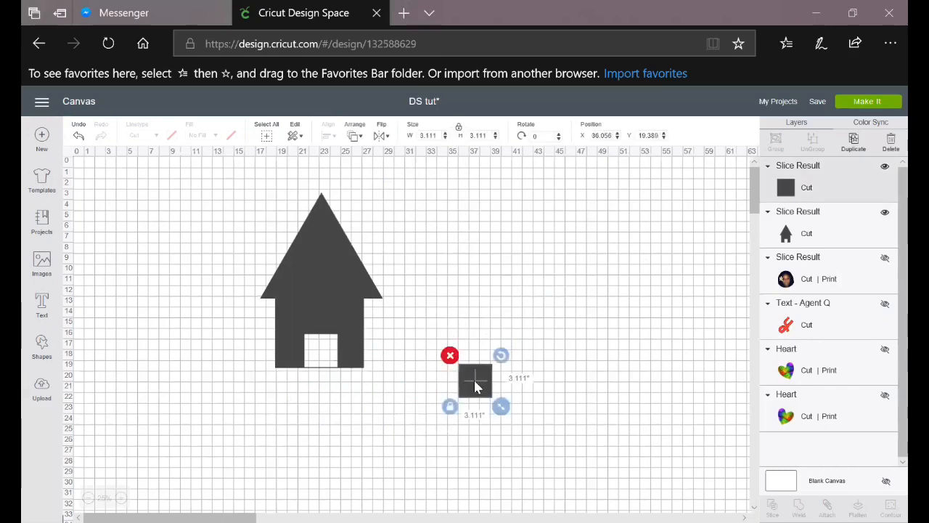
click(452, 355)
click(465, 378)
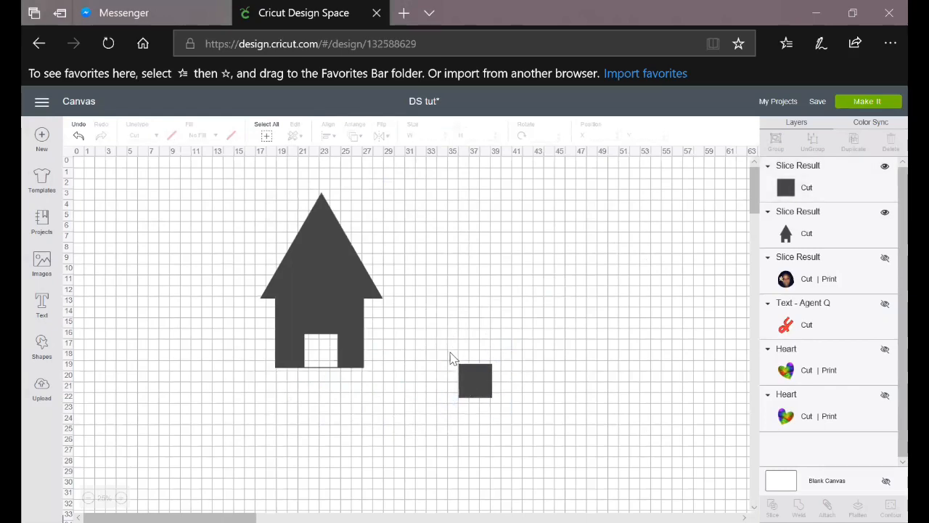
click(455, 357)
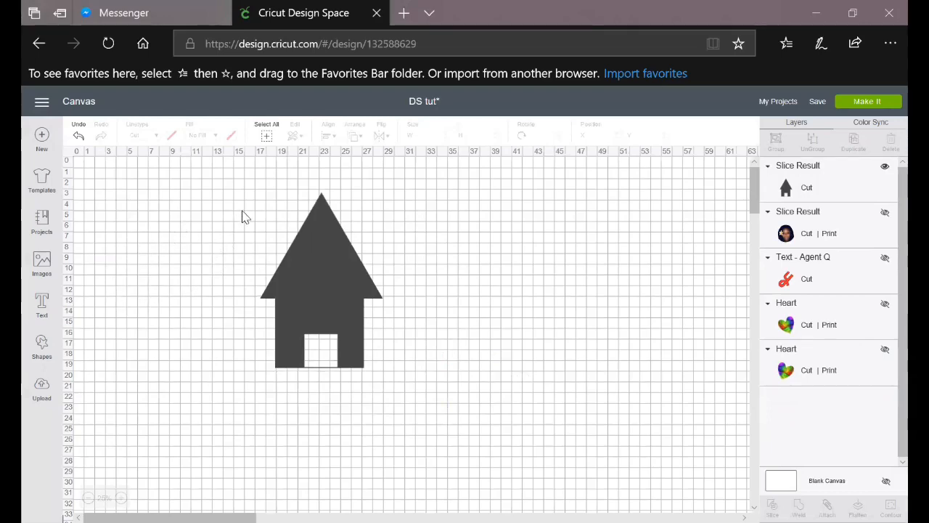
drag(235, 207, 394, 380)
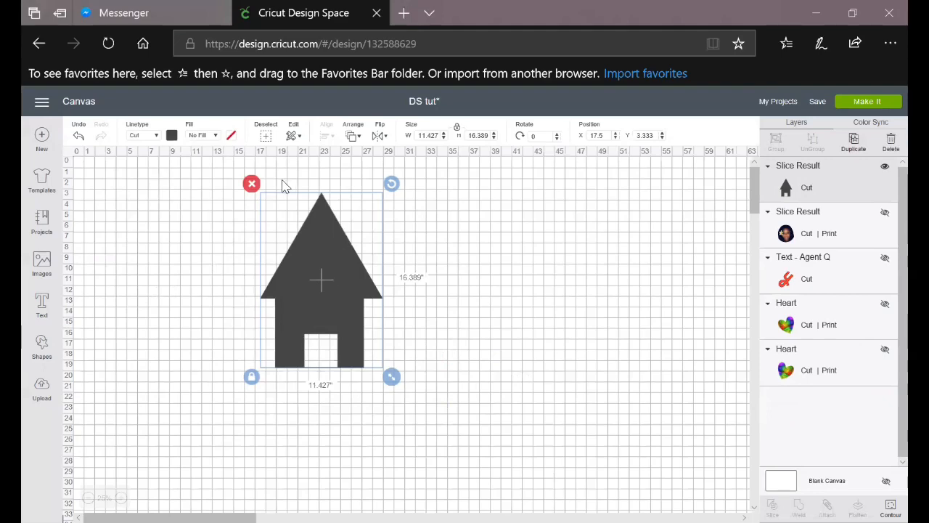
click(417, 289)
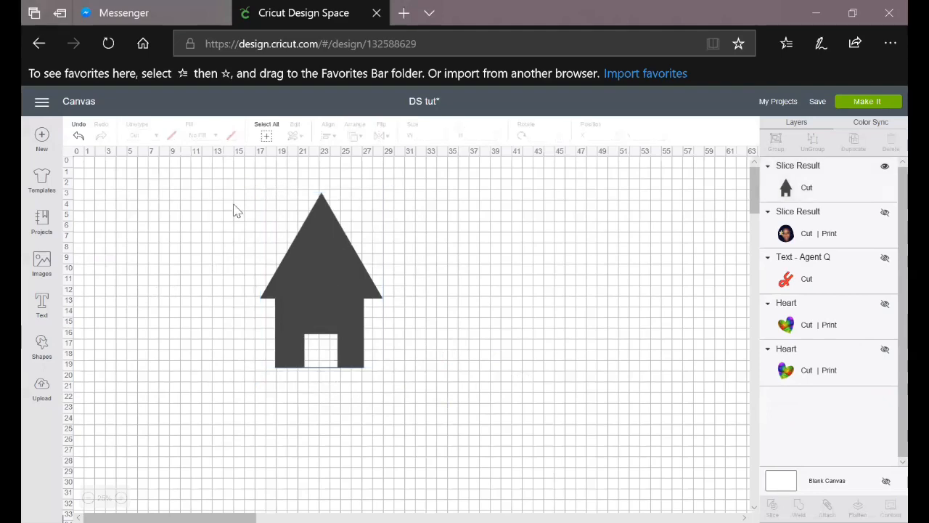
drag(228, 186, 428, 375)
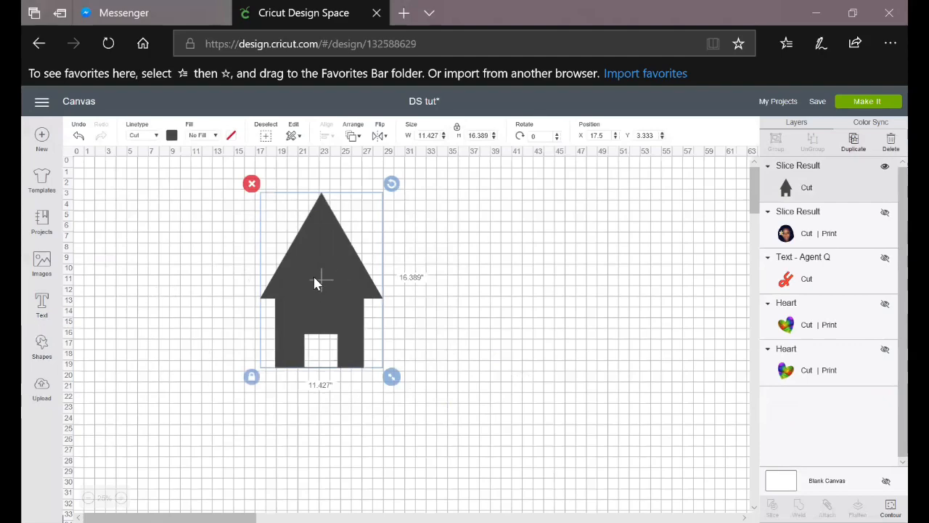
click(76, 321)
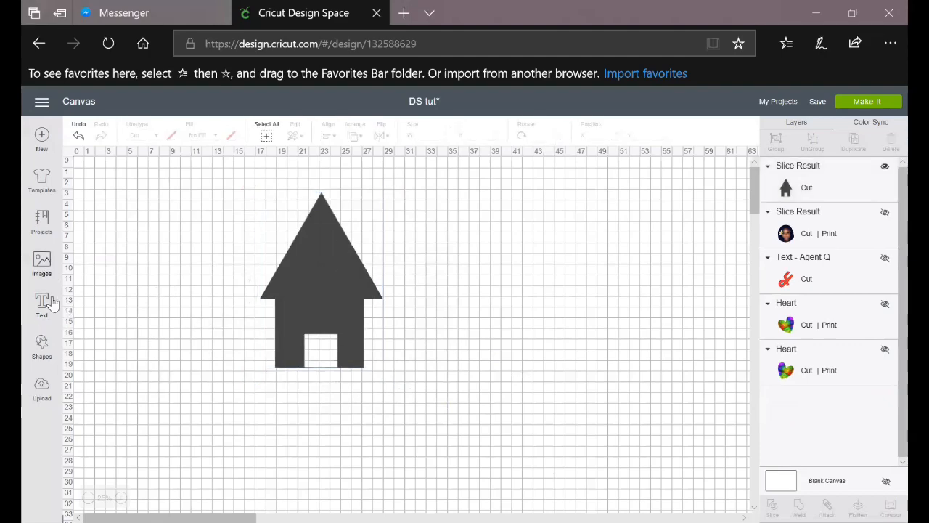
Step: Insert another square over the roof area, select it together with the house, and remove the square again
click(41, 345)
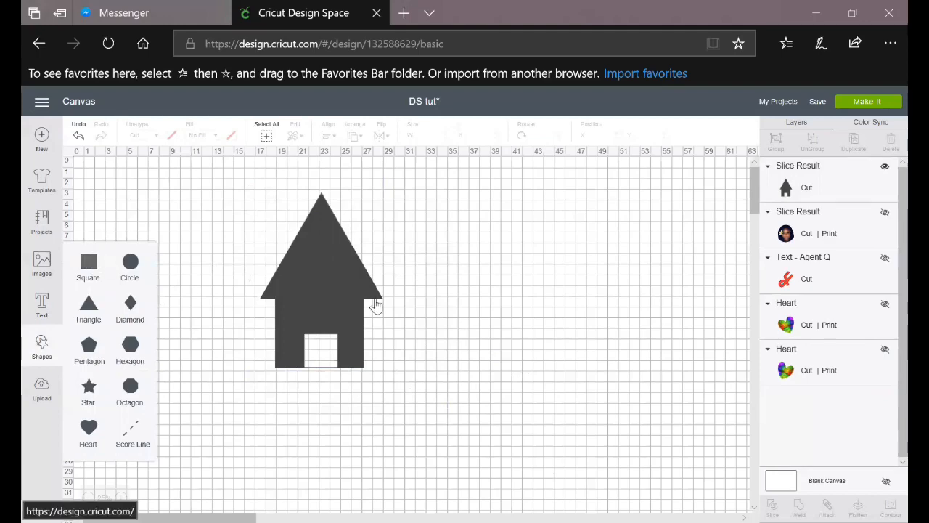
click(89, 262)
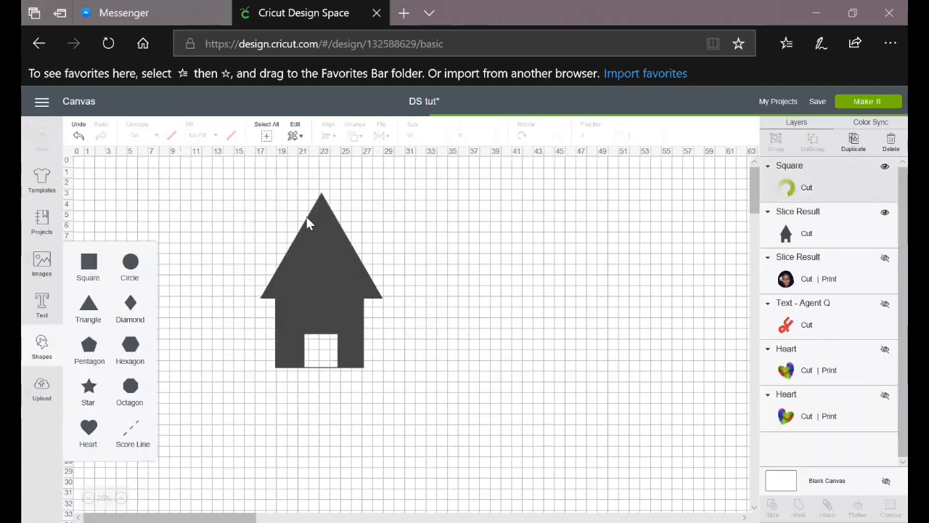
drag(120, 198, 295, 220)
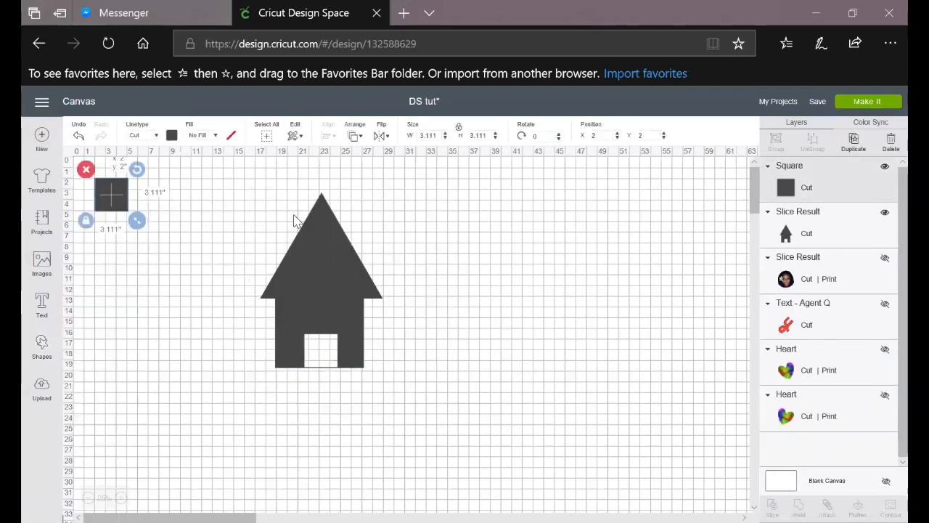
drag(131, 185, 325, 252)
drag(228, 187, 486, 432)
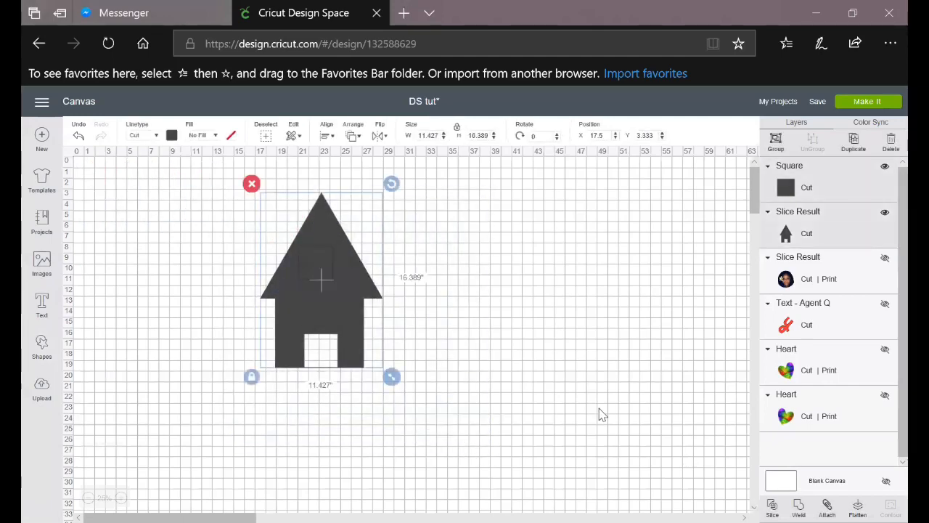
drag(306, 267, 508, 282)
click(492, 254)
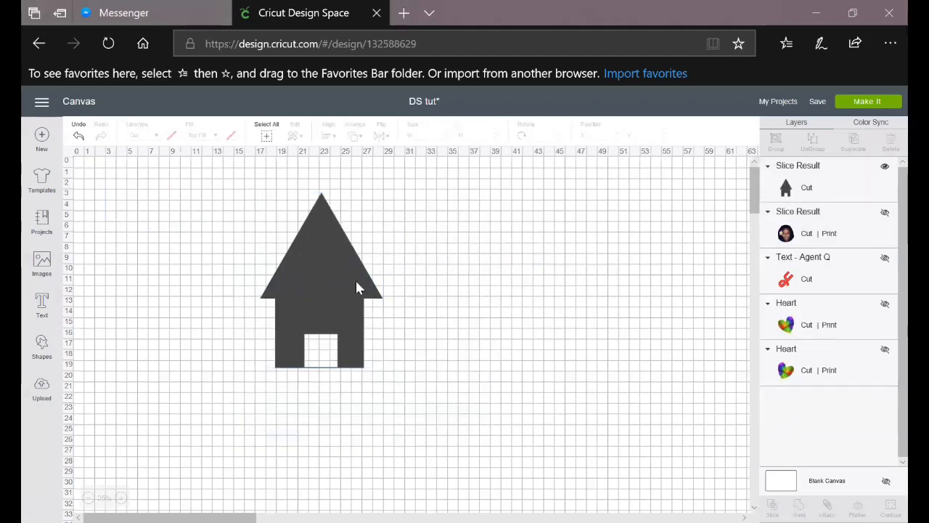
Step: Add the text "holla" in the Babette font below the house and enlarge it to about 18.4 inches wide
click(355, 280)
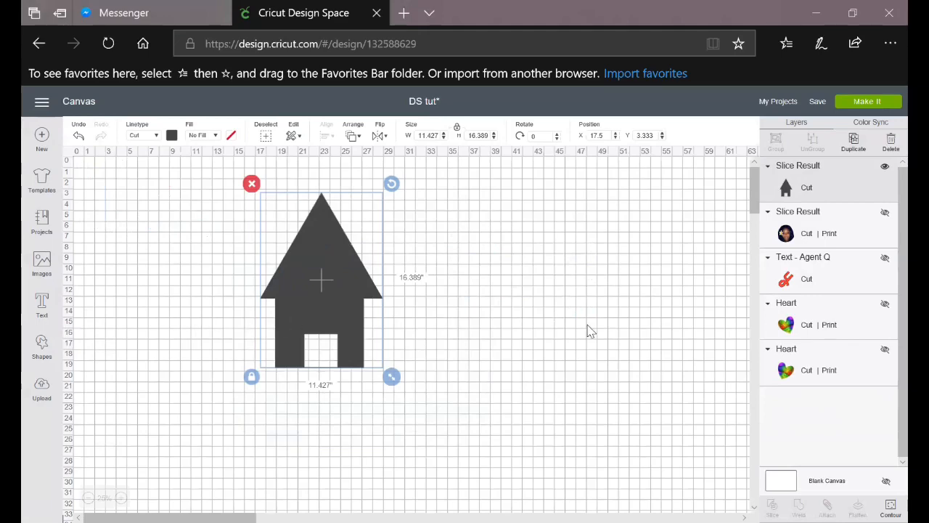
click(540, 326)
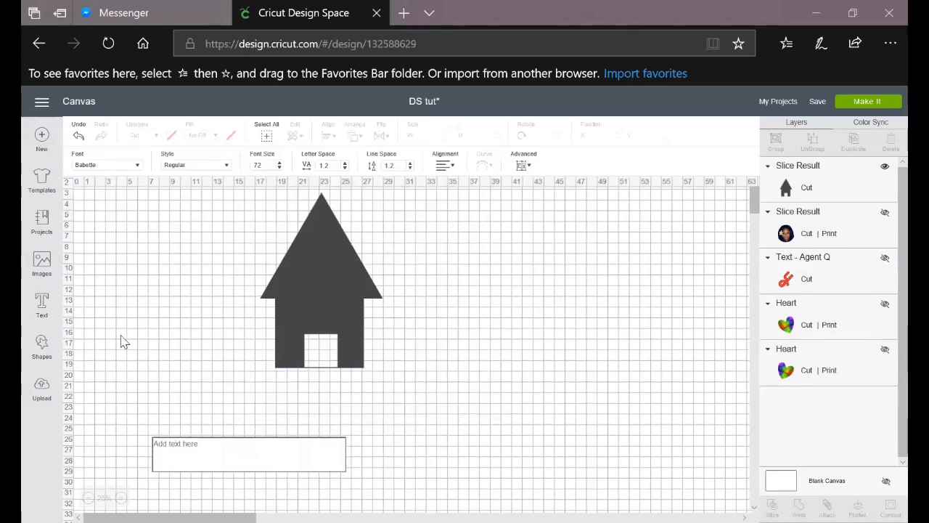
text(ho)
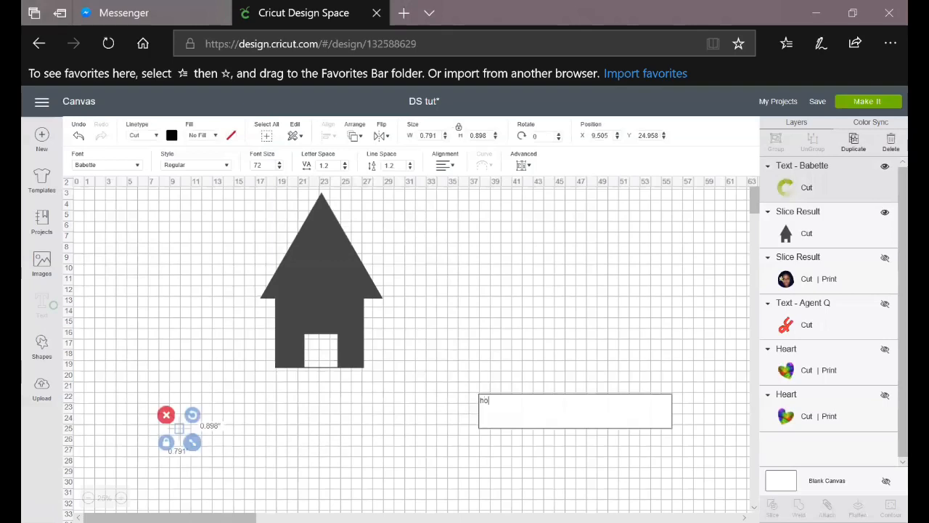
text(lla)
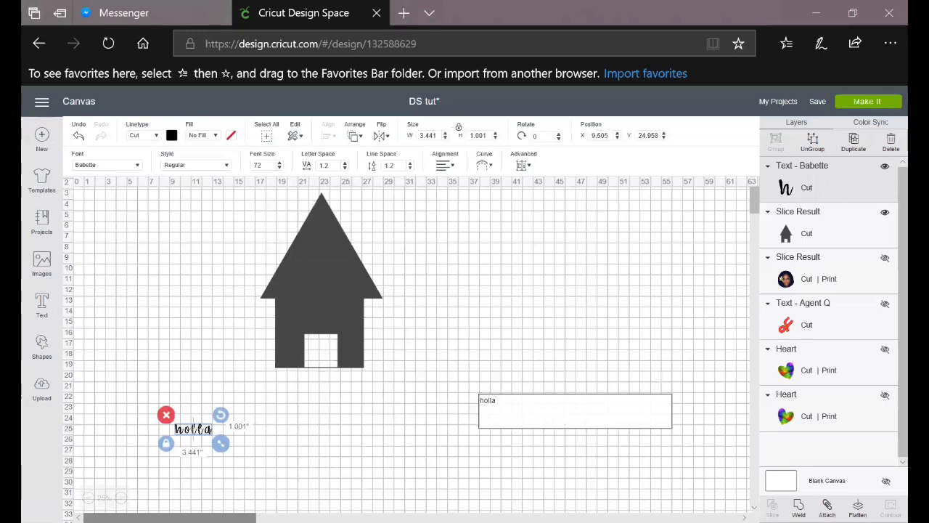
drag(222, 444, 368, 486)
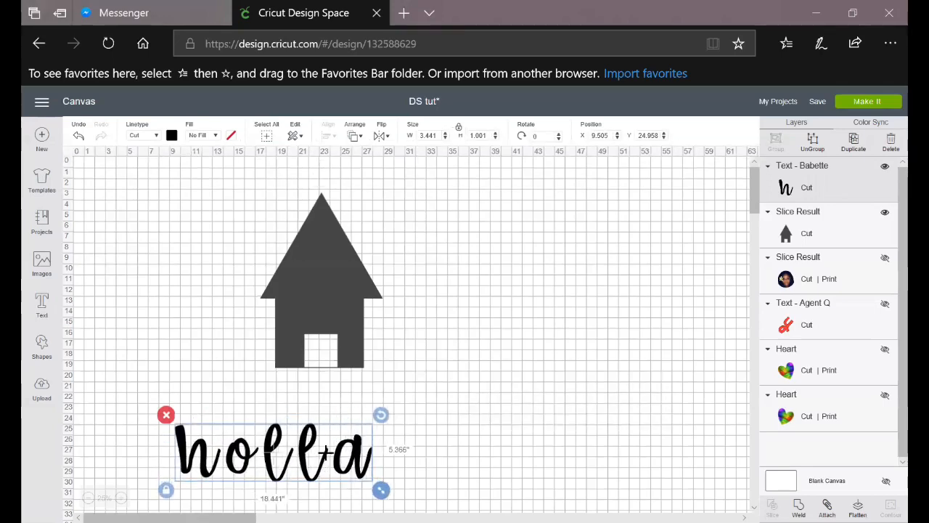
Step: Ungroup the "holla" text and move its letters together until they touch, making the word about 13.8 inches wide
double_click(289, 452)
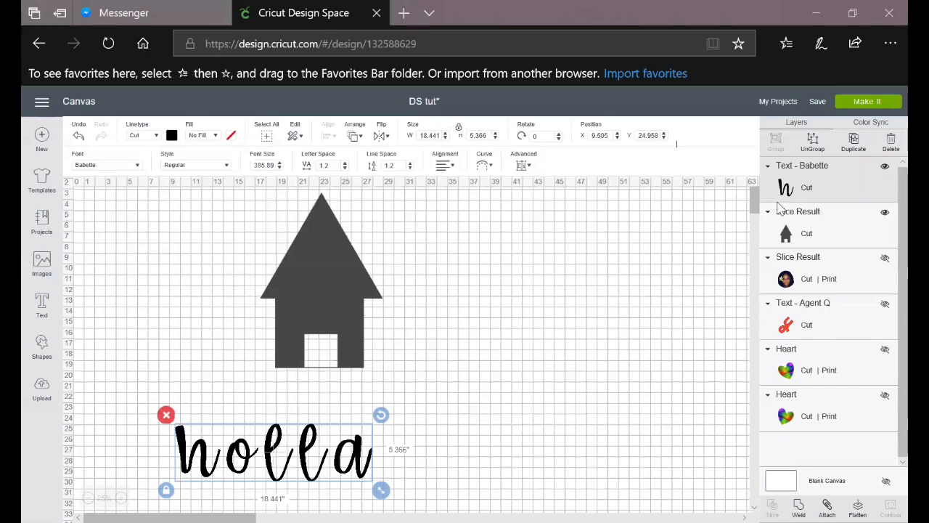
click(813, 142)
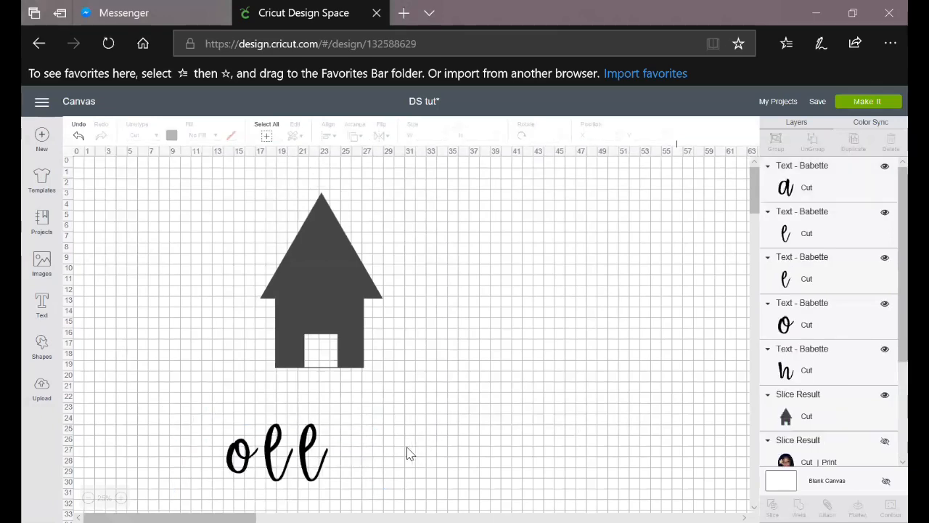
drag(212, 463, 312, 456)
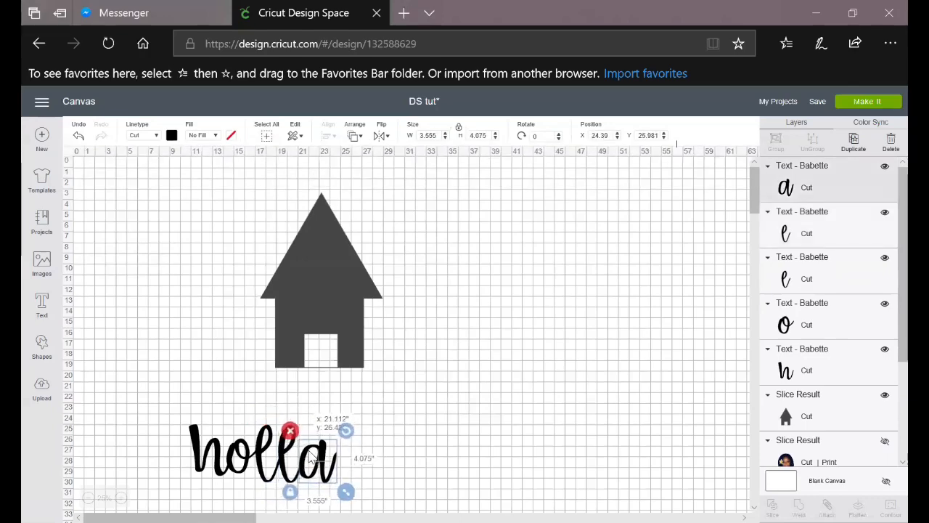
click(363, 449)
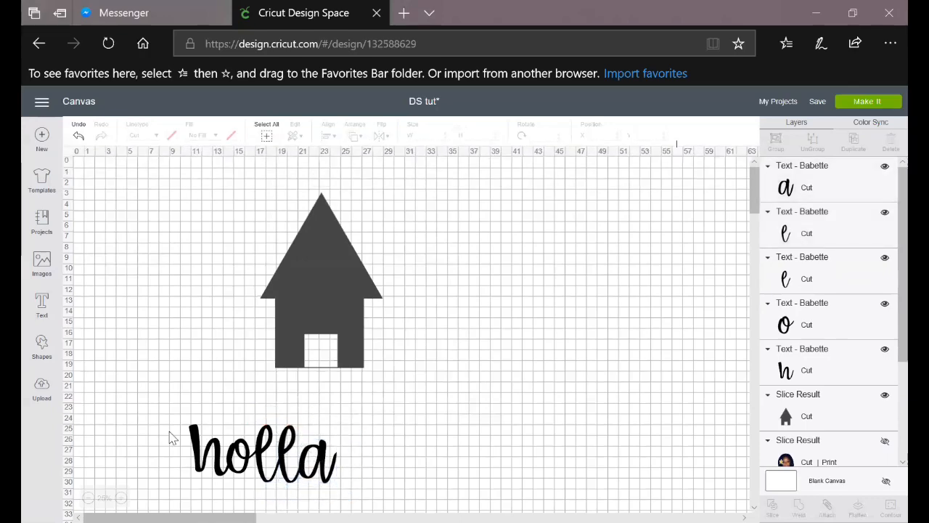
Step: Group the five "holla" letters and move the word to about X 30.7, Y 20.5
drag(177, 404, 352, 495)
drag(532, 465, 550, 470)
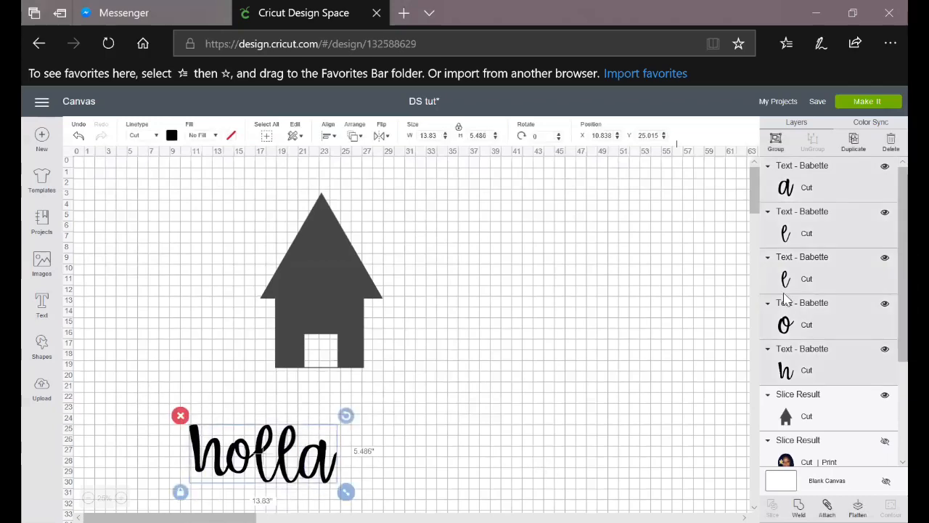
click(777, 143)
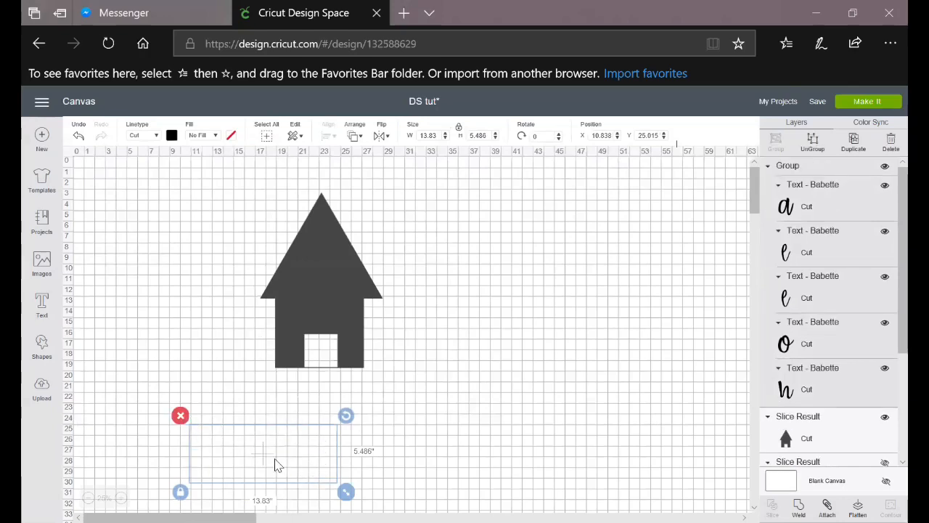
drag(249, 457, 510, 369)
click(486, 338)
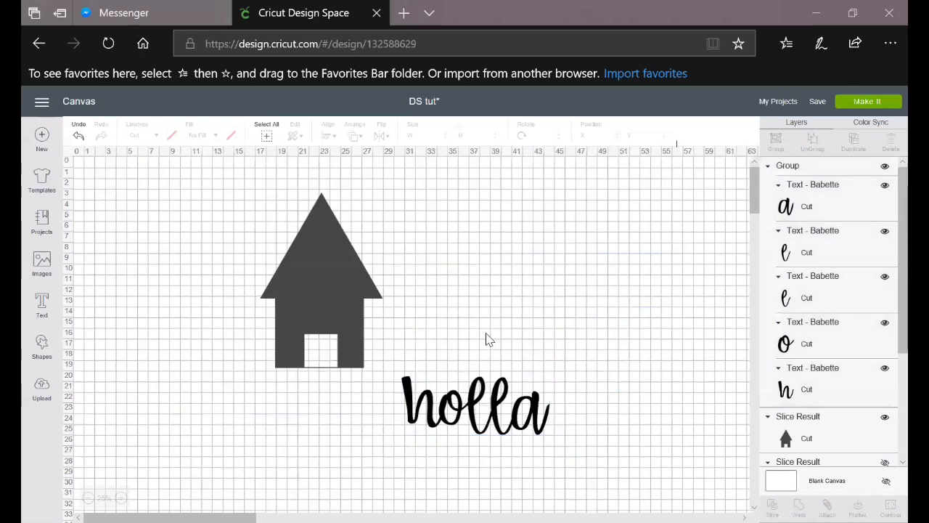
Step: Ungroup the "holla" word into separate letters
click(433, 417)
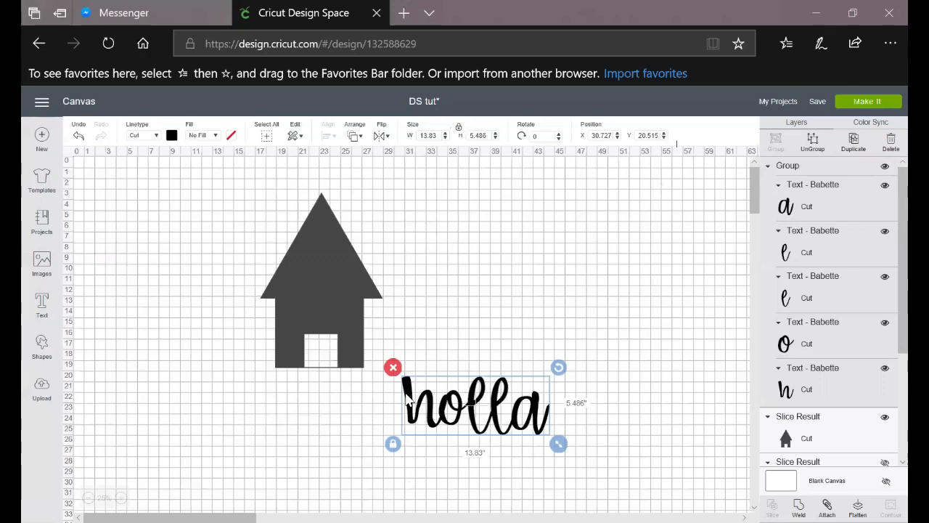
click(812, 143)
click(512, 381)
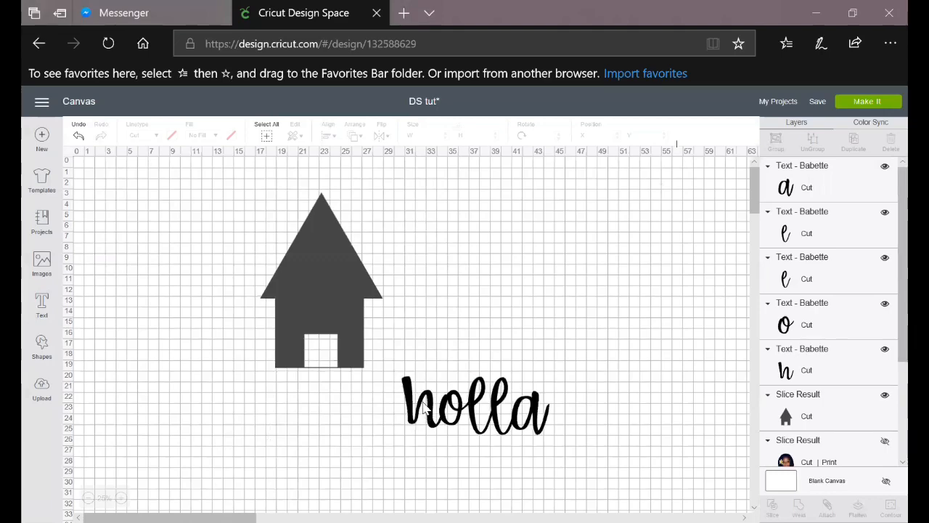
Step: Weld all five letters of "holla" into one continuous shape
click(428, 408)
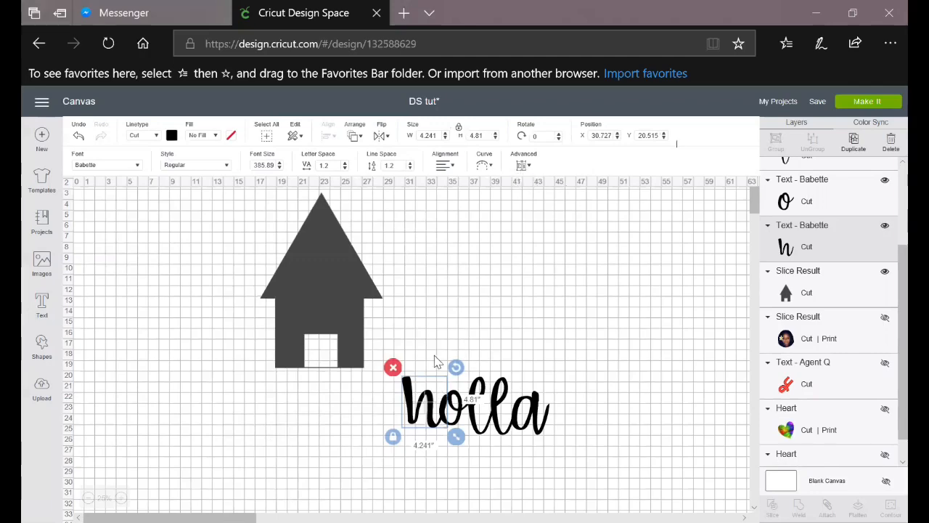
click(376, 352)
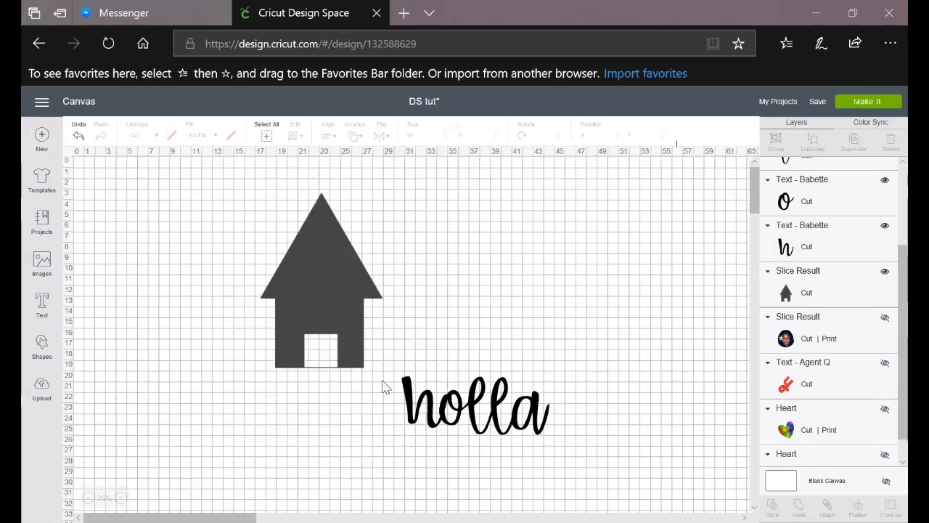
drag(393, 360, 572, 448)
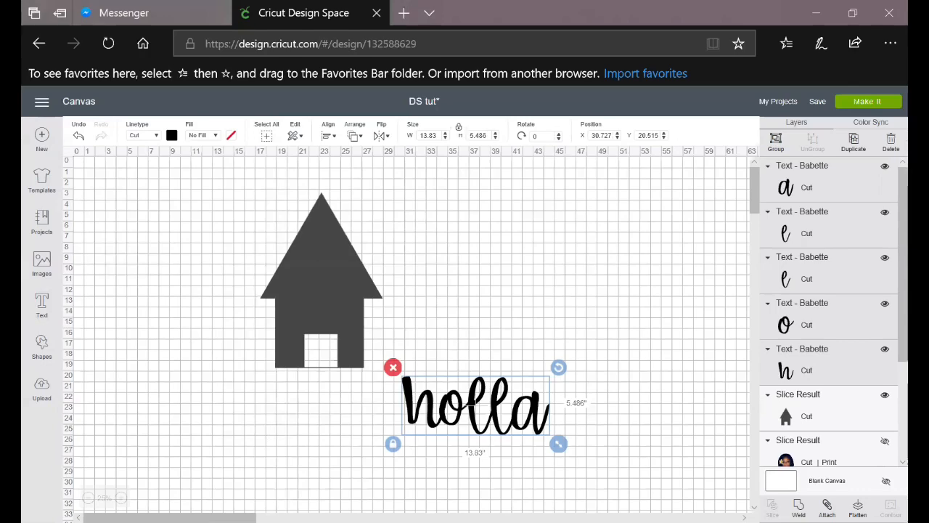
click(798, 507)
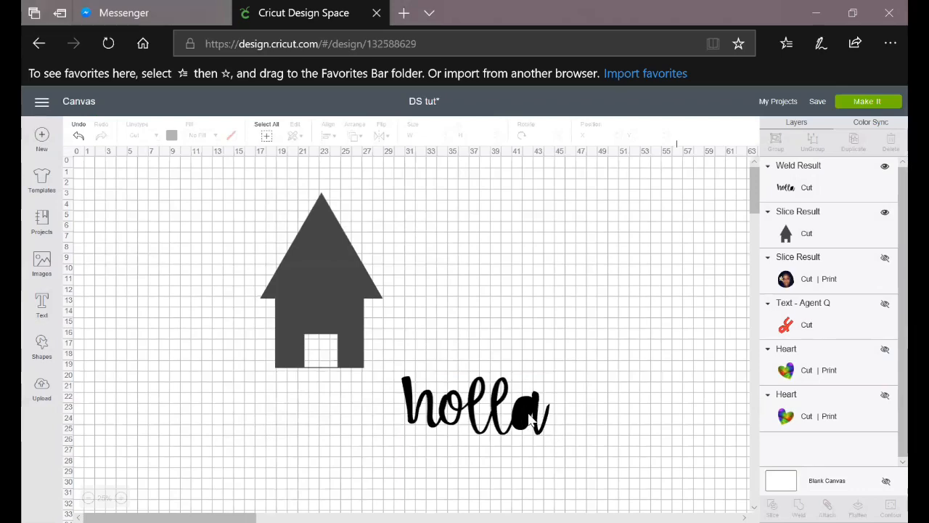
Step: Test-move the welded "holla" word, and undo both that move and the weld to get separate letters back
drag(482, 419, 485, 383)
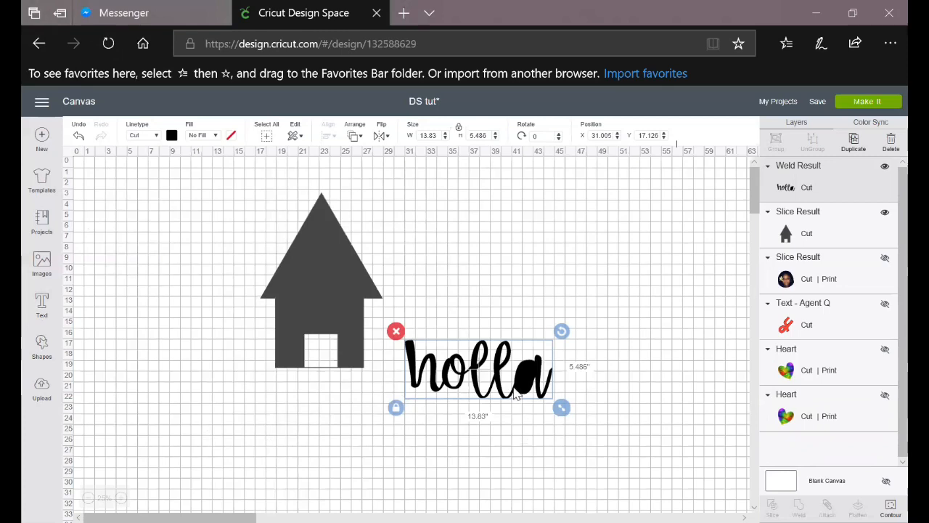
click(78, 135)
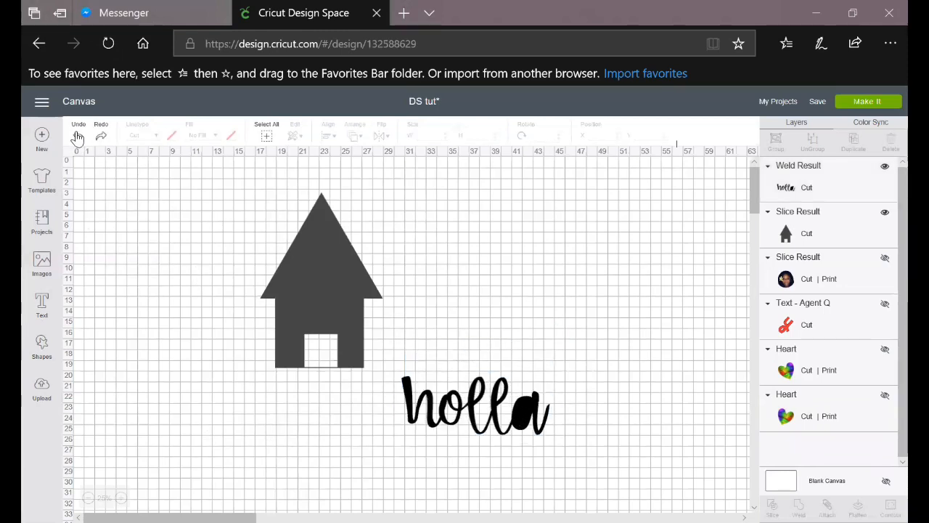
key(ctrl+z)
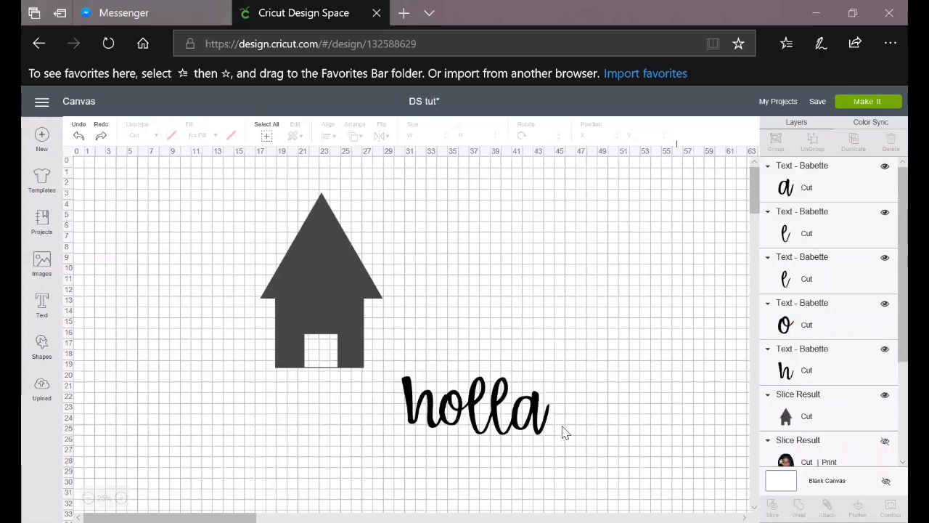
Step: Shift the second "l" slightly away from the "a" and weld all five "holla" letters again
drag(501, 434, 497, 434)
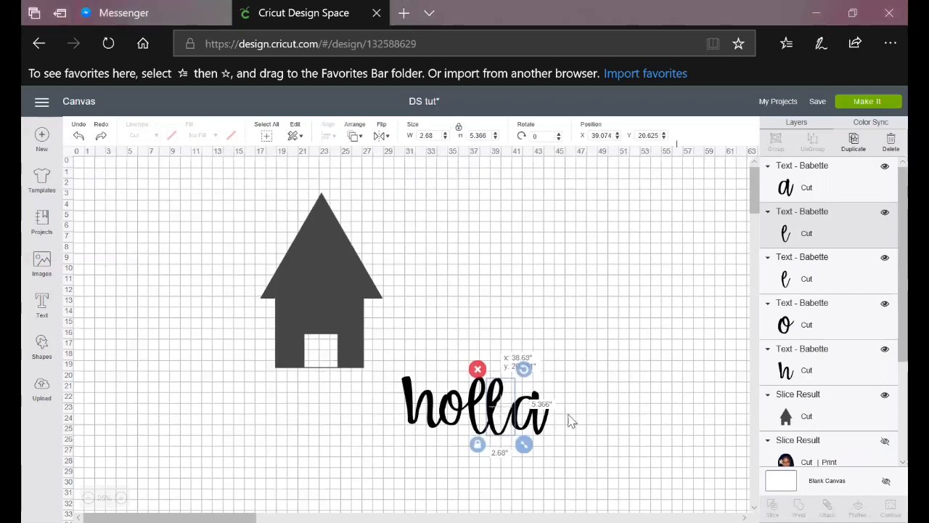
click(393, 364)
drag(388, 359, 593, 462)
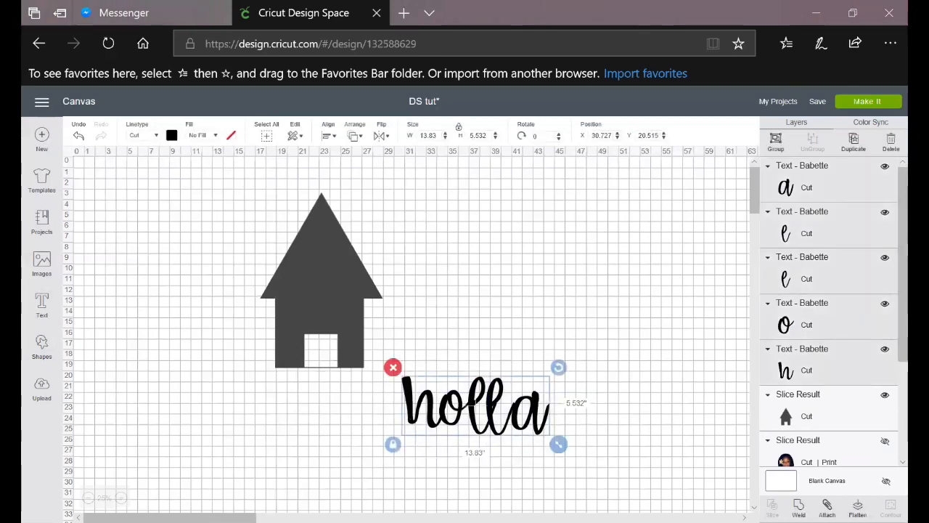
click(799, 507)
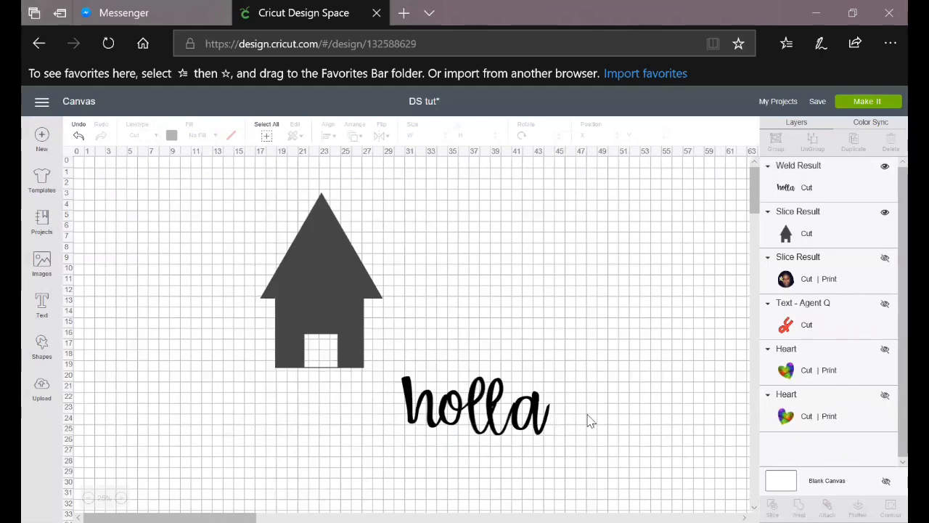
Step: Move the welded "holla" word around the canvas as one piece and undo each move
drag(544, 417, 615, 360)
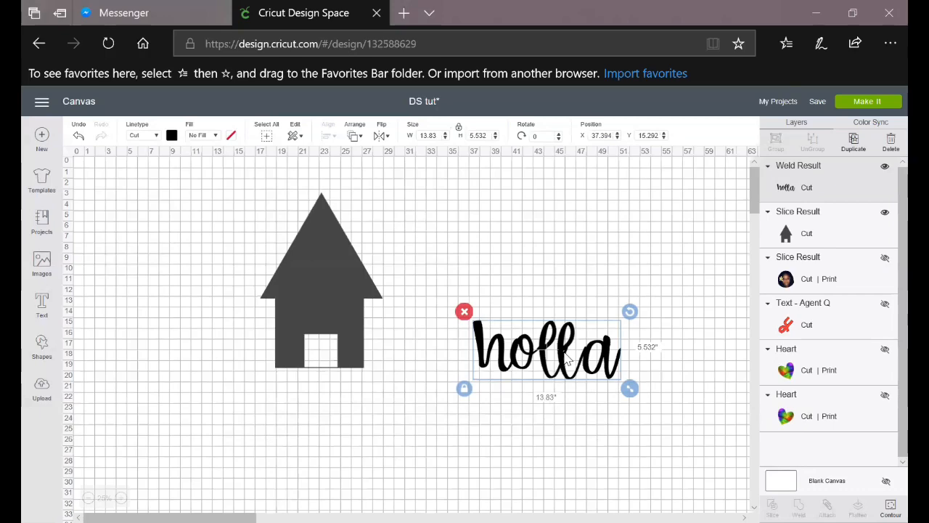
click(79, 136)
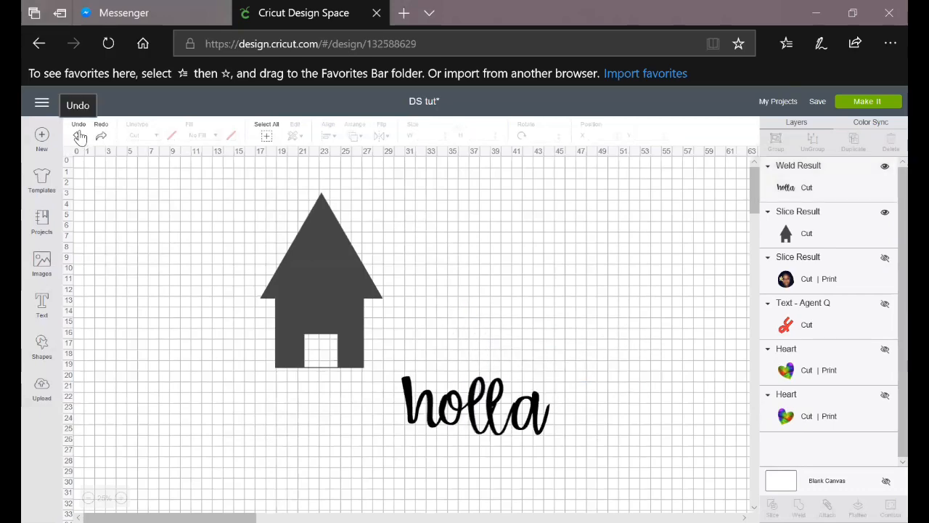
click(532, 427)
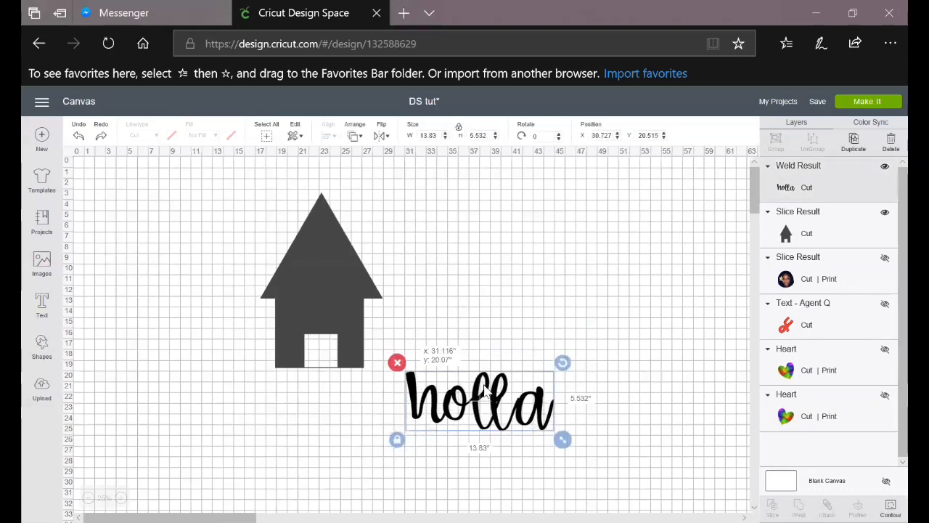
click(80, 136)
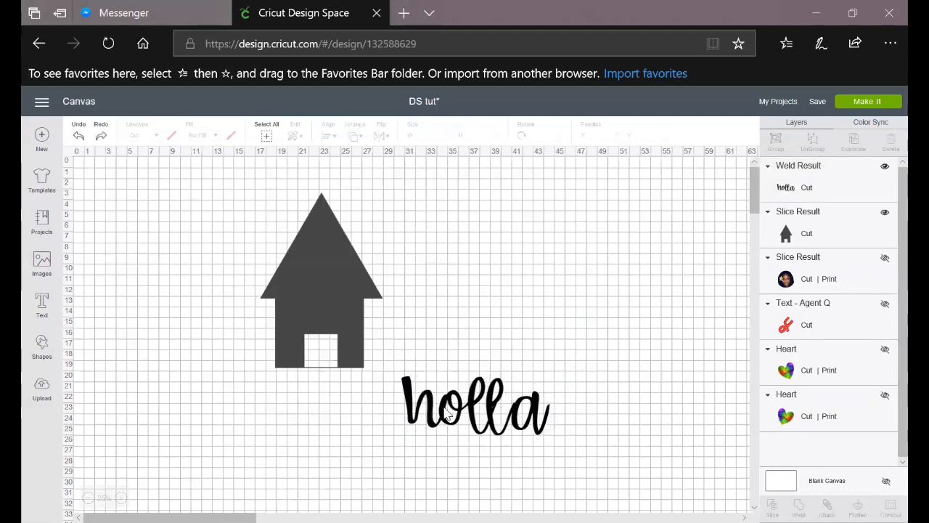
click(469, 395)
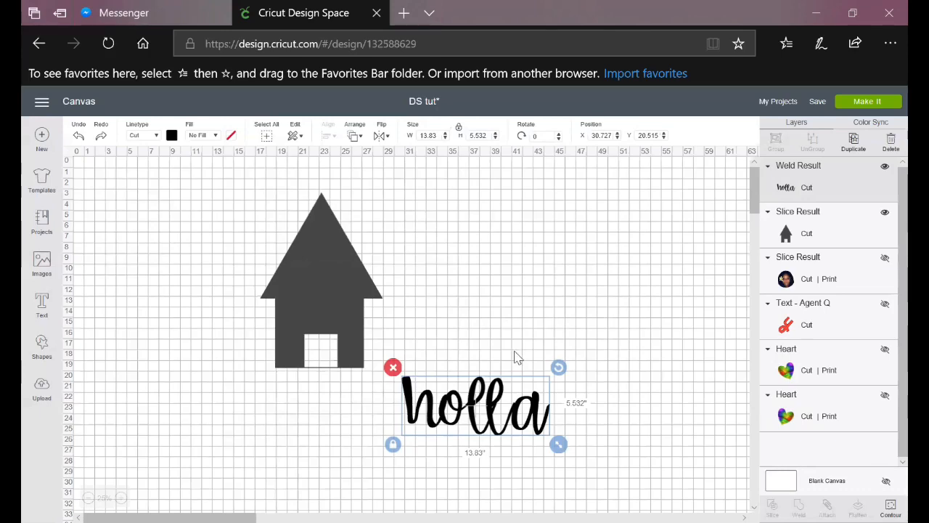
drag(497, 413, 541, 279)
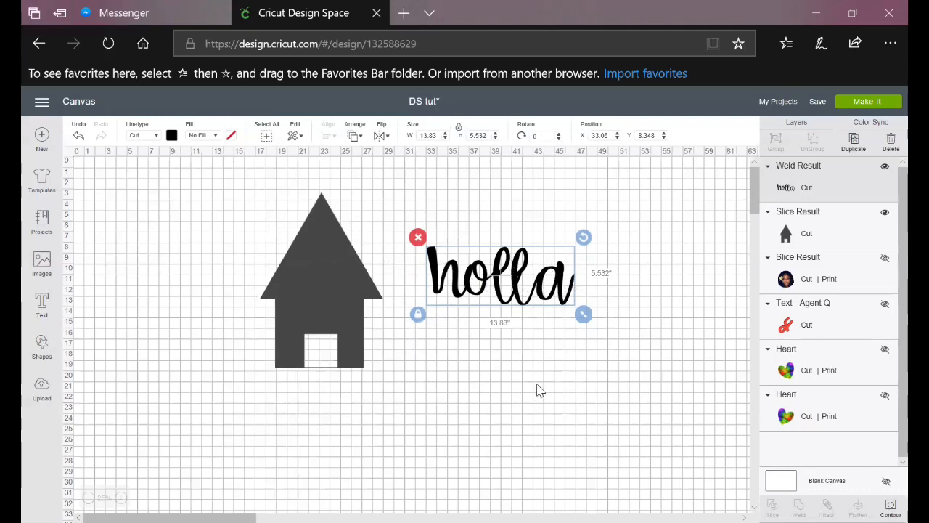
click(80, 138)
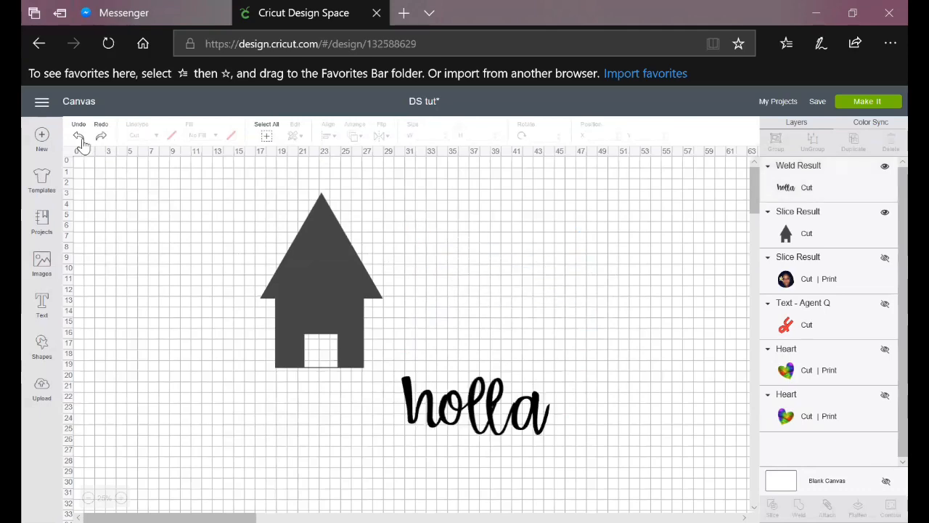
Step: Undo the weld and move the first "l" and the "h" individually, placing the "h" at about X 29.6, Y 20.5
click(81, 141)
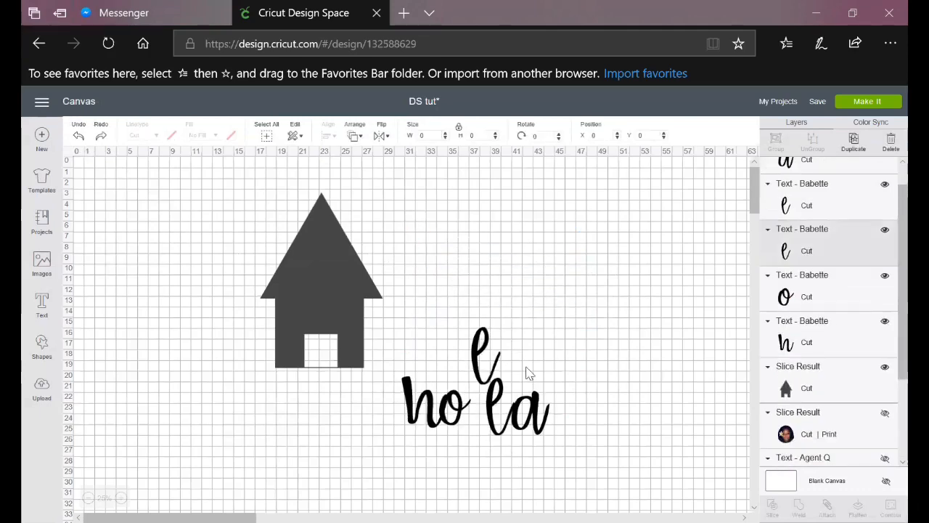
drag(476, 389, 477, 337)
drag(479, 389, 473, 398)
click(643, 409)
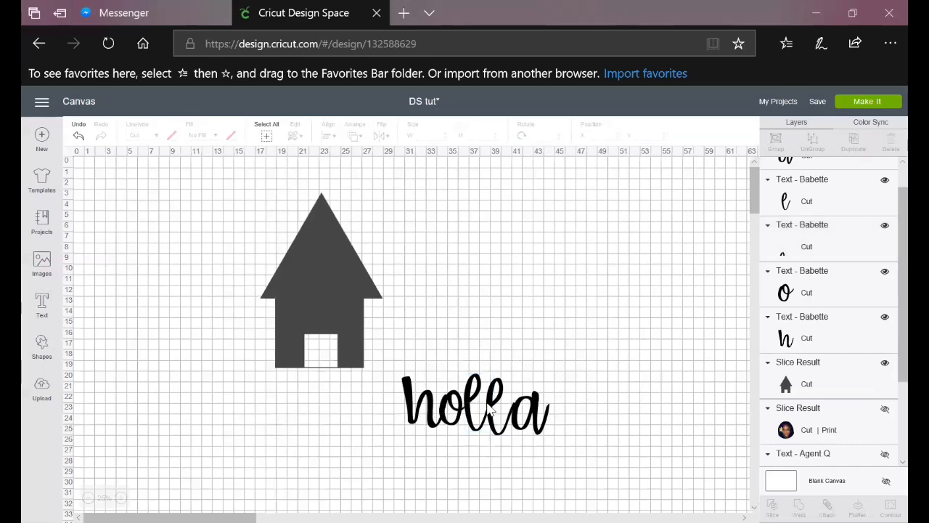
drag(418, 412, 411, 408)
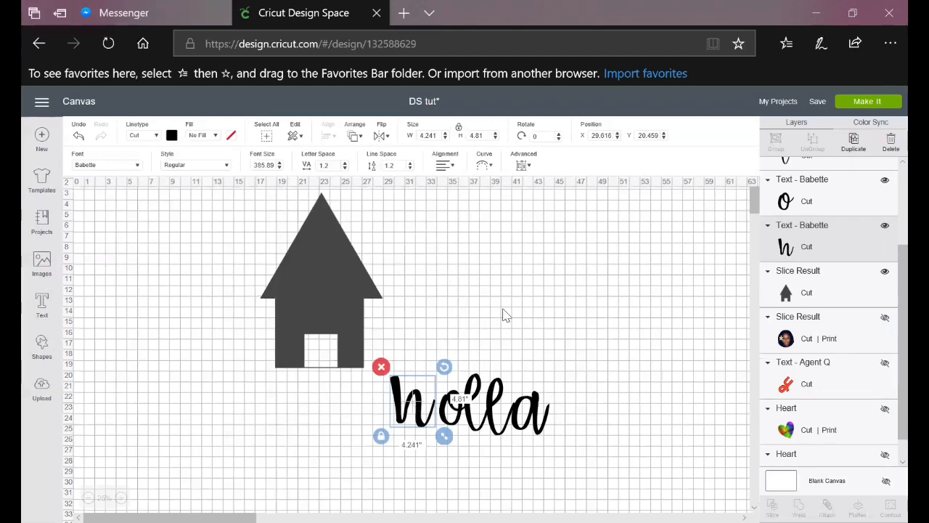
Step: Move the house away from the word and delete it from the canvas
drag(310, 314, 208, 298)
click(444, 342)
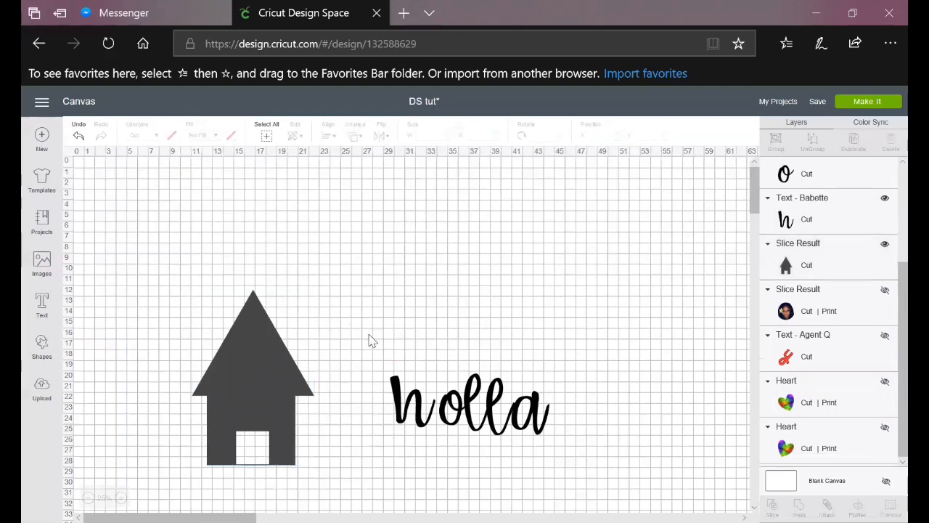
click(218, 311)
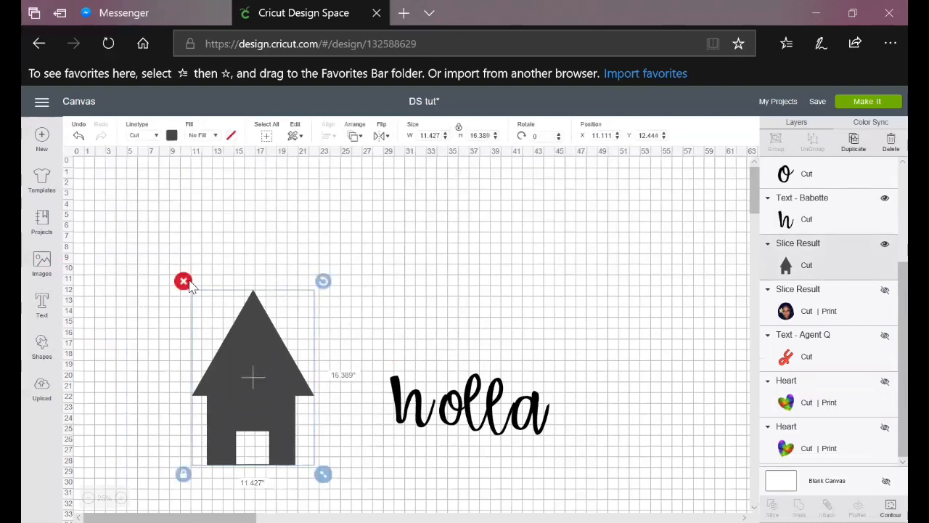
key(Delete)
Step: Group the five "holla" letters and move the grouped word further right on the canvas
drag(363, 313, 638, 454)
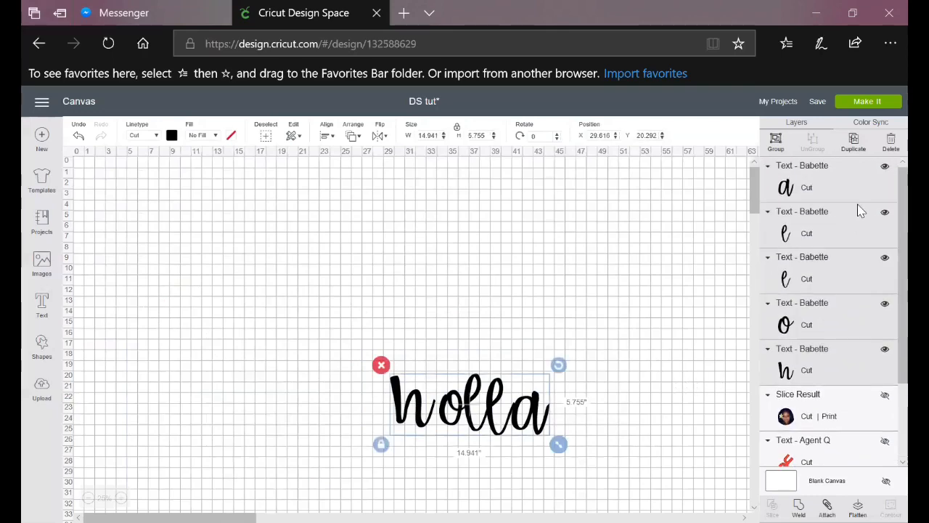
click(774, 140)
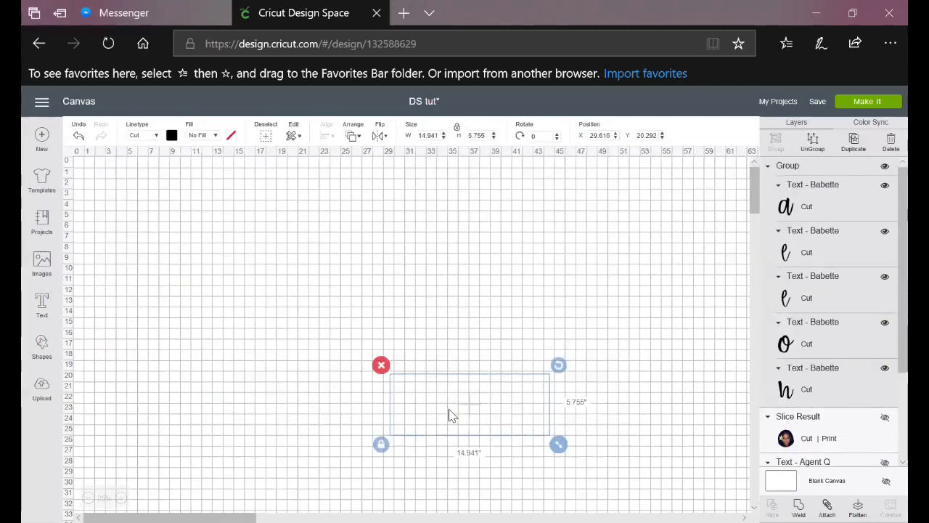
drag(473, 406, 591, 394)
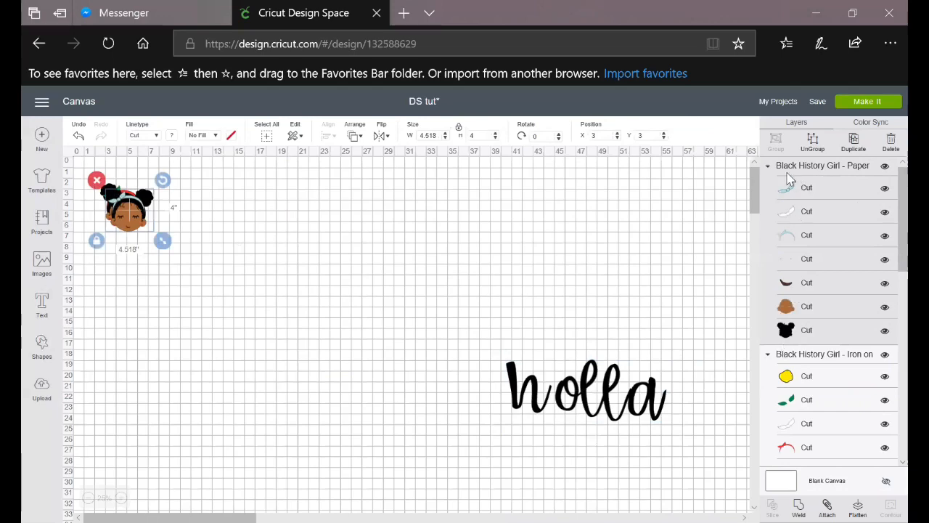
Step: Insert the Africa Map with Heart image from the "black history" search and move it to about X 38.1, Y 10.2
key(ctrl+c)
key(ctrl+v)
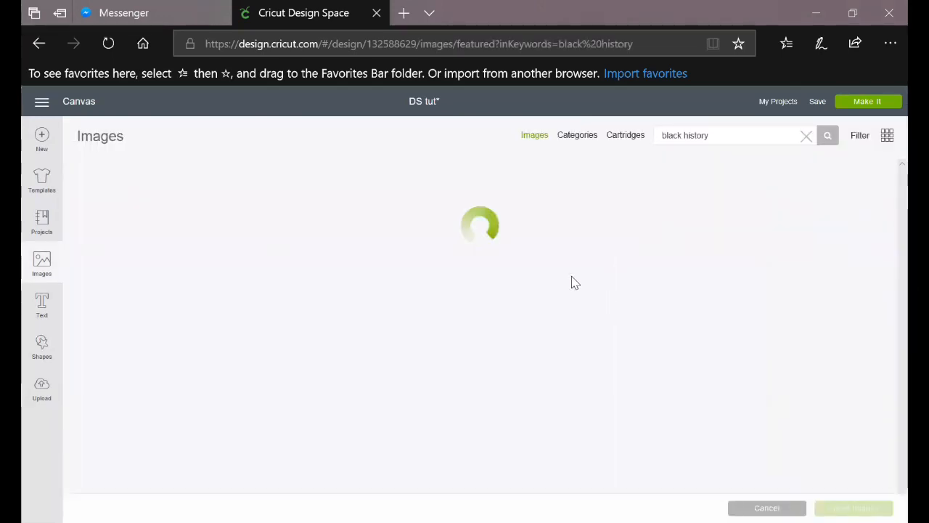
scroll(562, 276, down, 1)
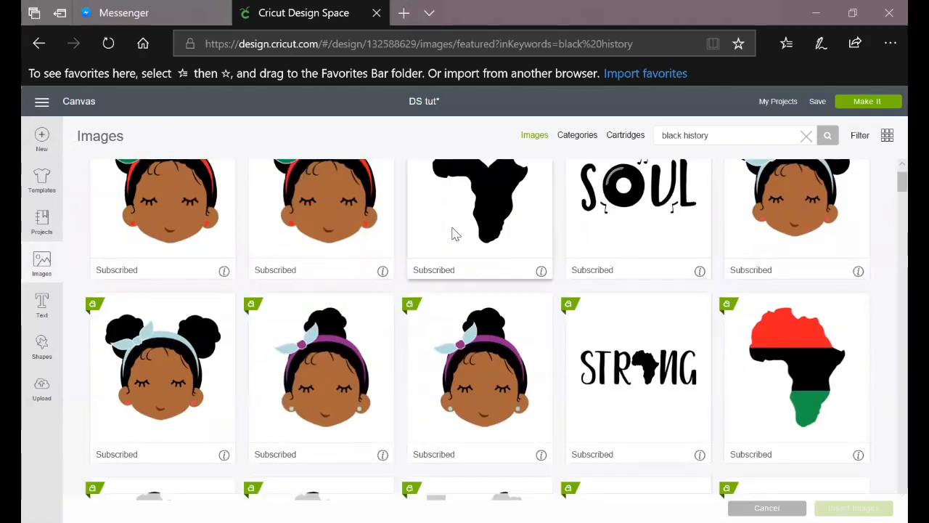
click(454, 233)
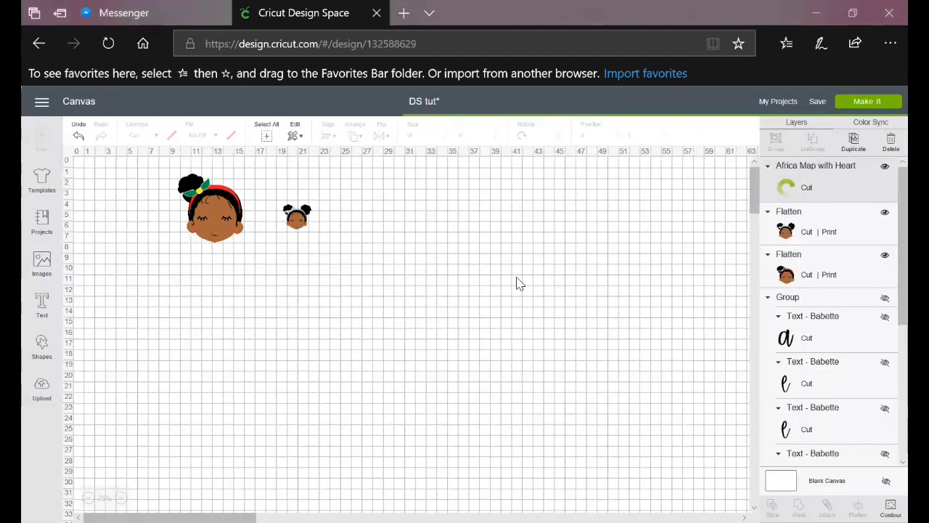
drag(144, 238, 476, 312)
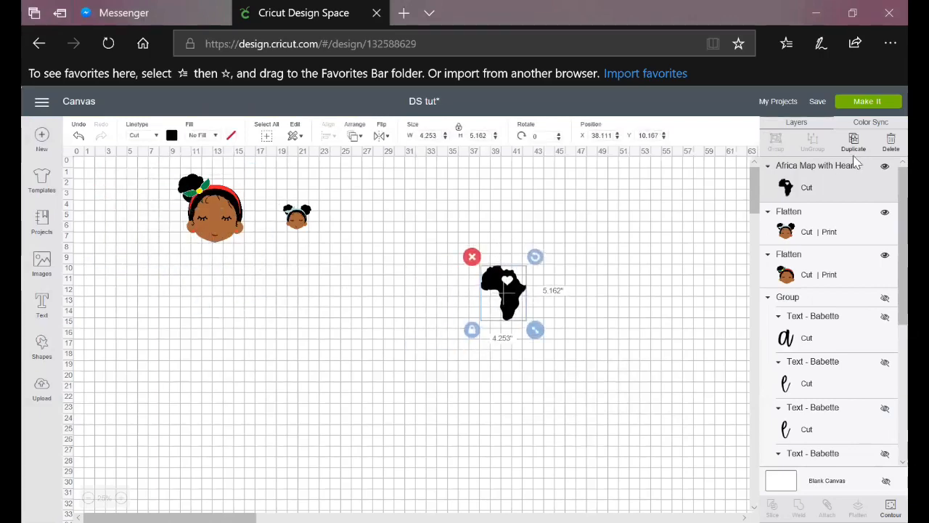
Step: Duplicate the Africa map and place the copy beside the original at about X 42.7, Y 11.6
click(651, 282)
key(ctrl+v)
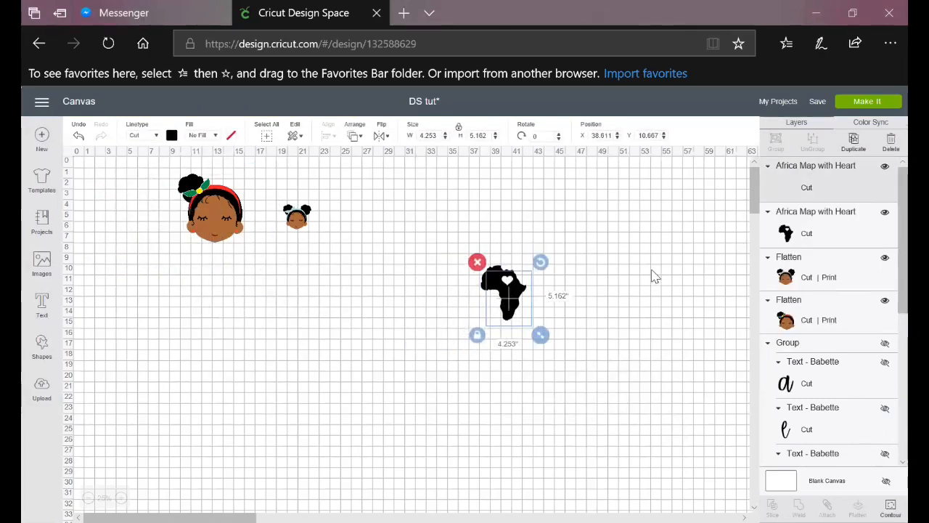
drag(523, 323, 559, 351)
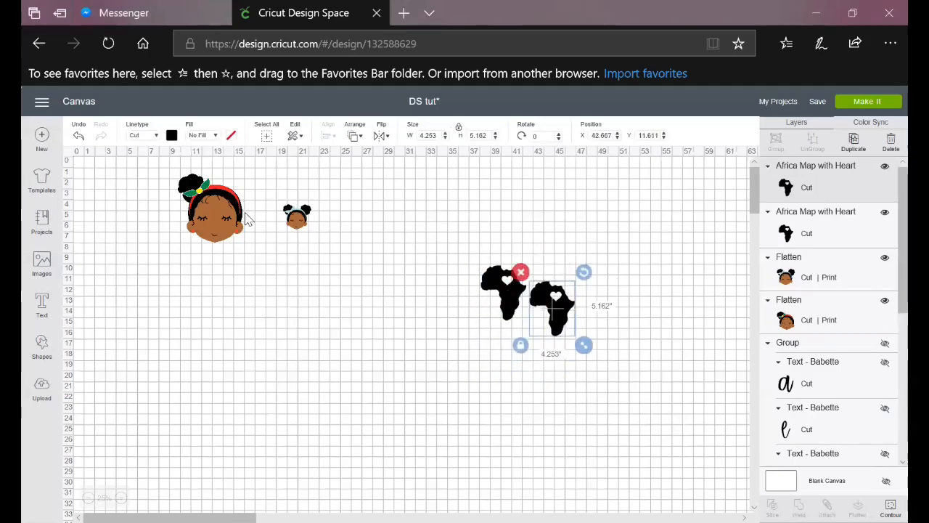
Step: Hide the two flattened girl images so only the Africa maps are shown
scroll(885, 214, down, 2)
click(881, 247)
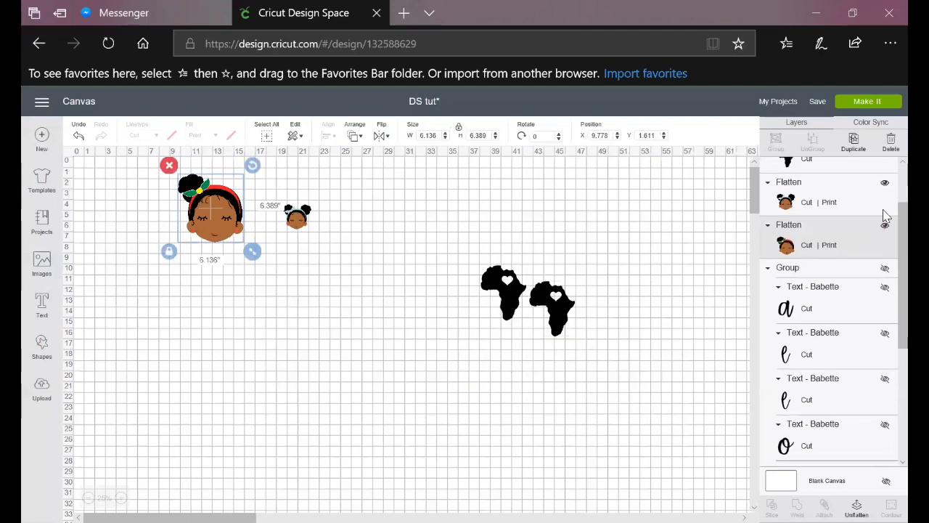
click(884, 225)
click(885, 184)
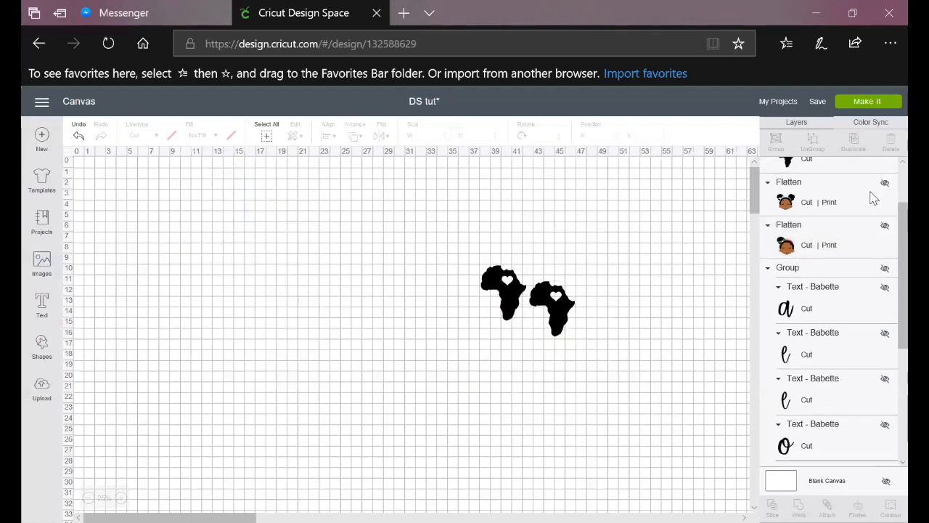
Step: Preview the maps on the cutting mat, try different positions for the second map, and return to the canvas without cutting
click(880, 109)
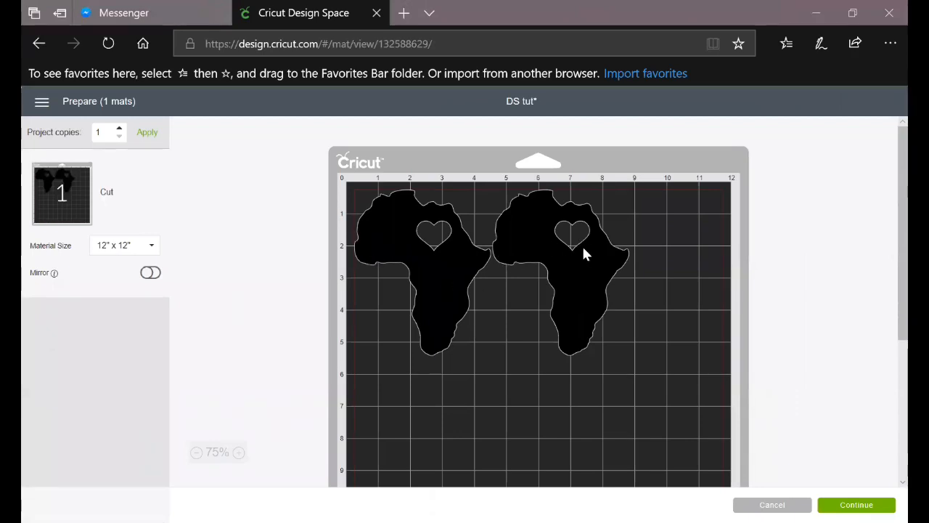
scroll(580, 275, down, 2)
drag(559, 294, 463, 466)
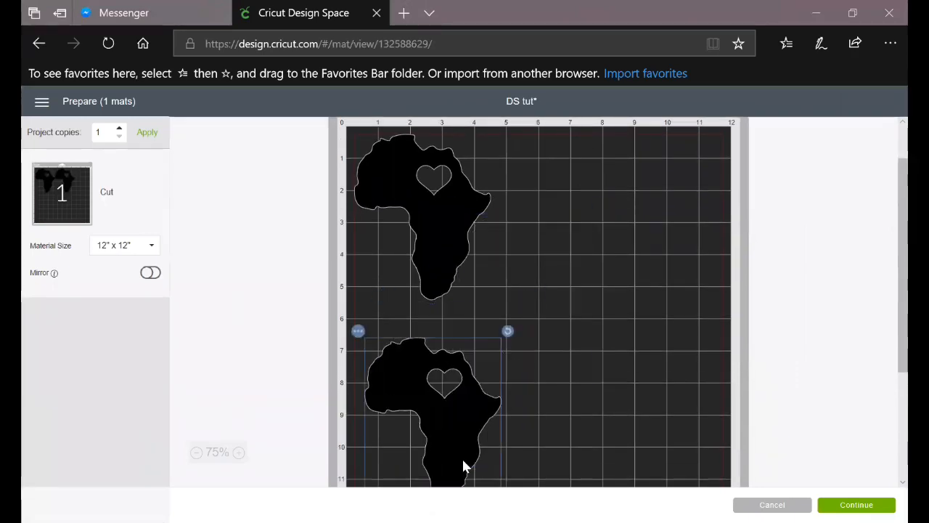
scroll(475, 435, down, 3)
drag(489, 276, 748, 274)
drag(692, 239, 681, 174)
scroll(678, 189, up, 4)
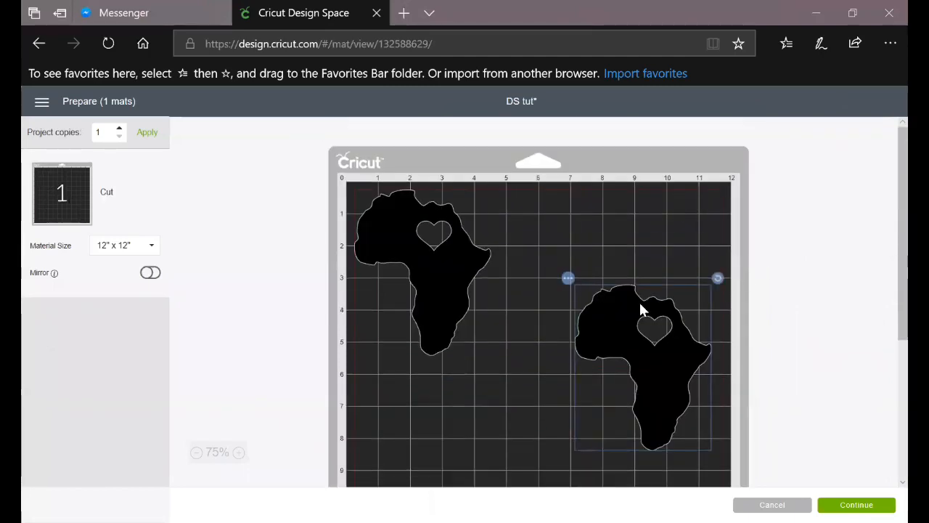
drag(646, 325, 590, 228)
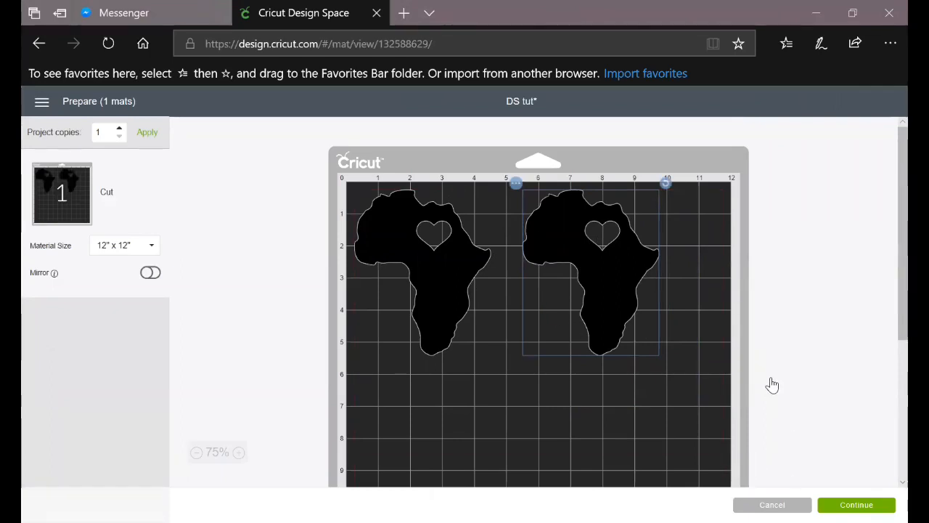
click(773, 504)
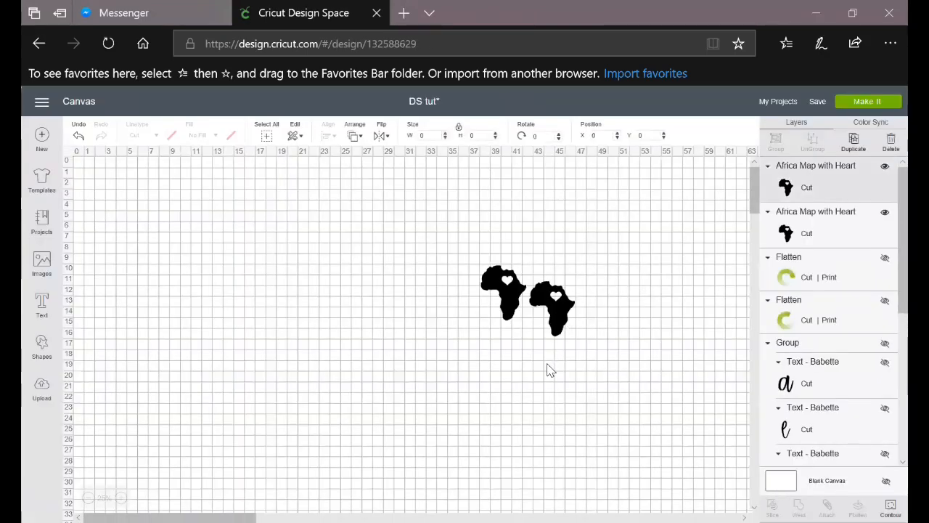
Step: Move the second Africa map directly below the first one and deselect it
drag(566, 312, 520, 377)
click(555, 278)
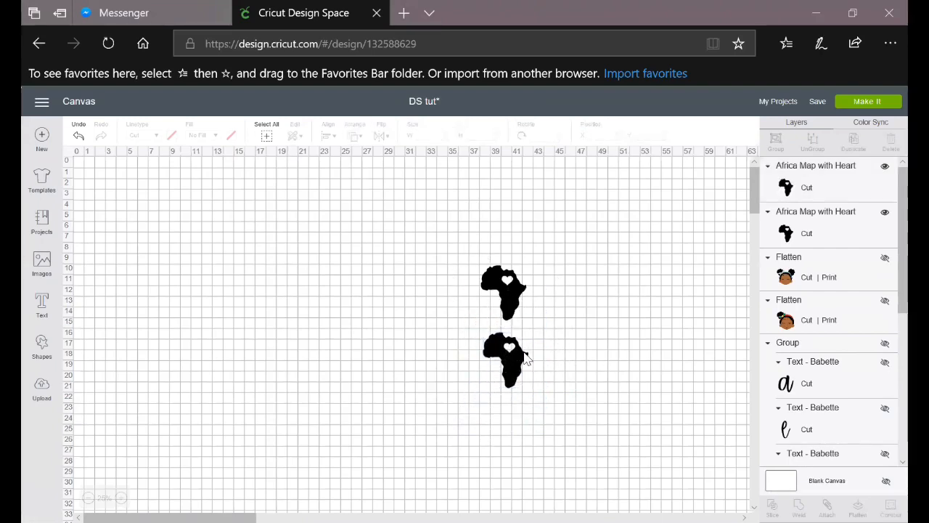
Step: Attach the two stacked Africa maps and preview their layout on the cutting mat
drag(428, 226, 576, 421)
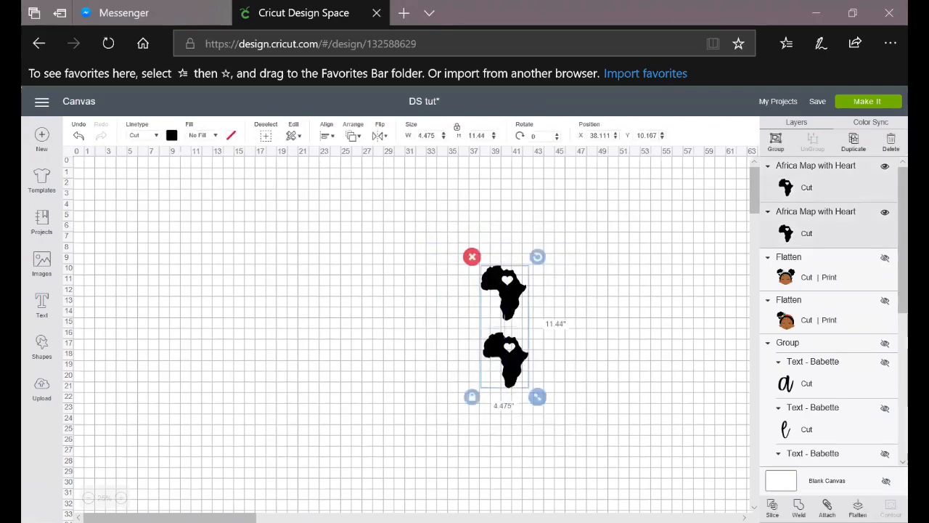
click(826, 508)
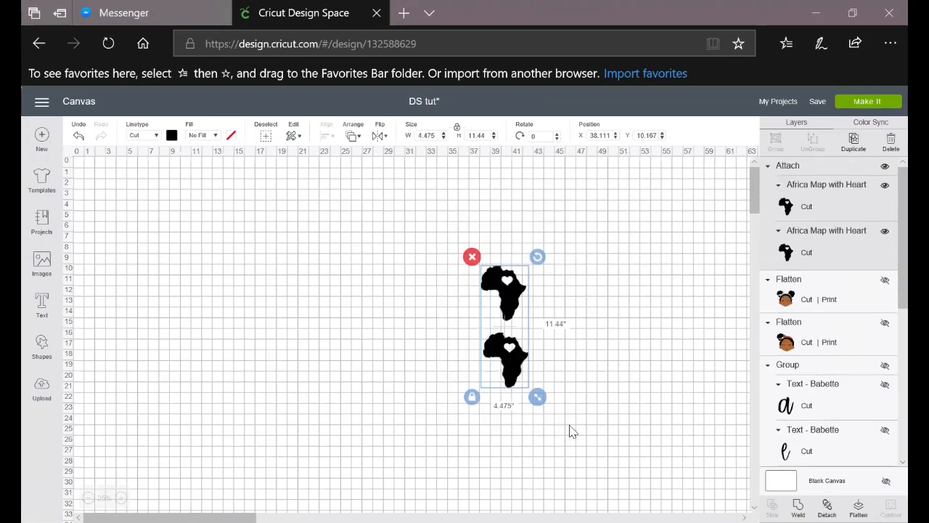
click(871, 105)
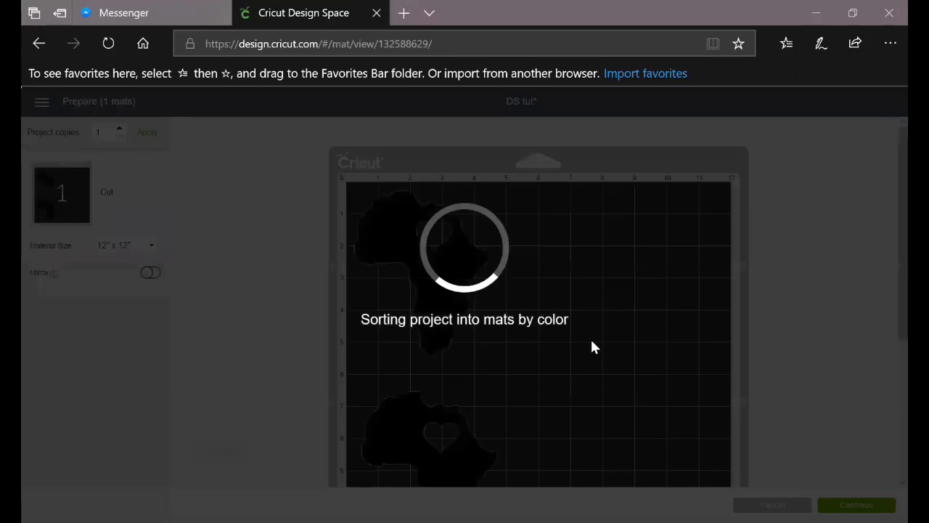
scroll(591, 345, down, 5)
scroll(591, 345, up, 4)
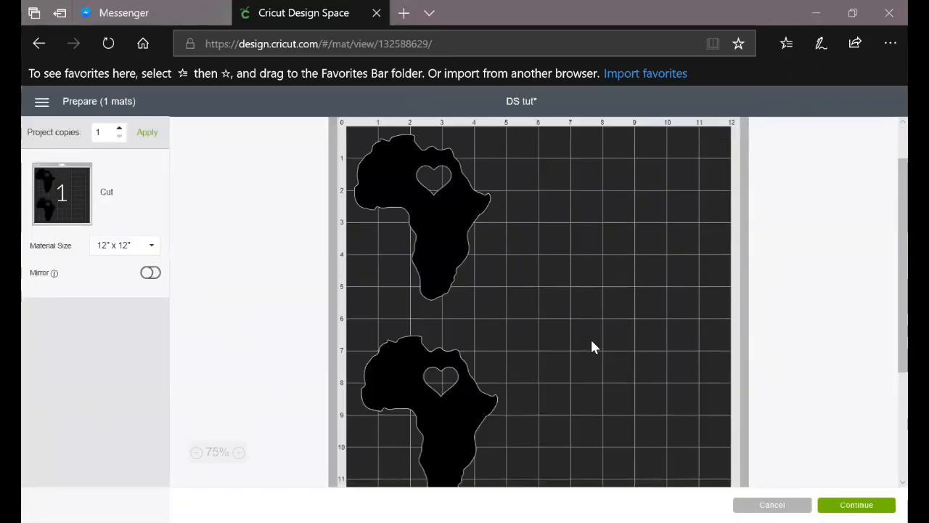
scroll(780, 427, down, 3)
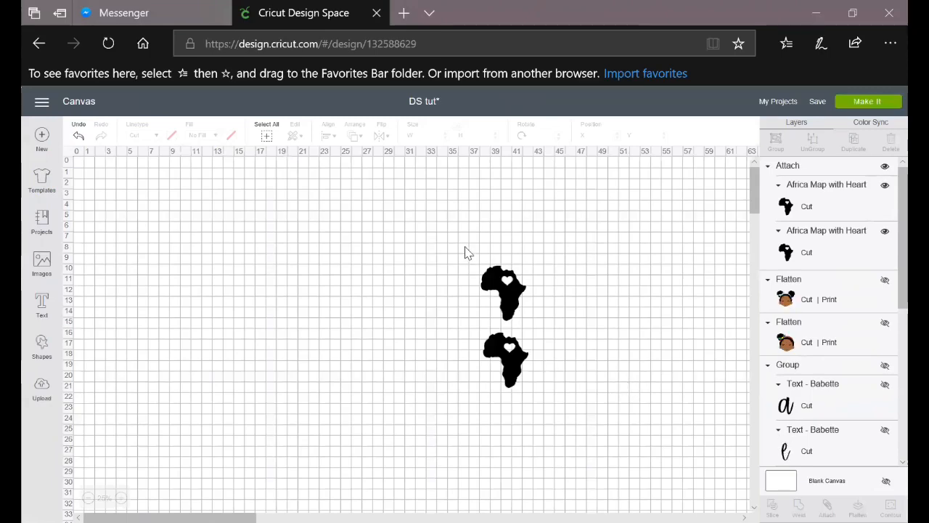
Step: Select the attached Africa maps and undo the attachment
drag(464, 247, 571, 402)
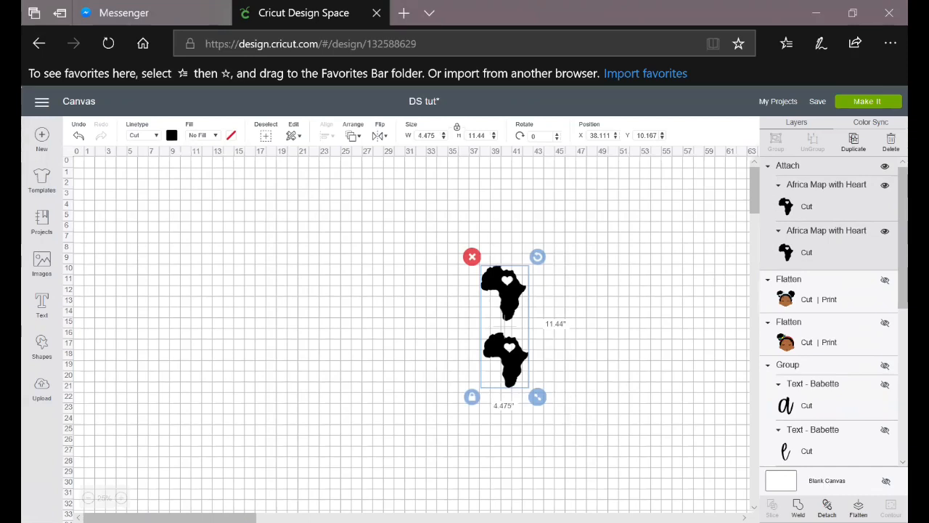
key(ctrl+z)
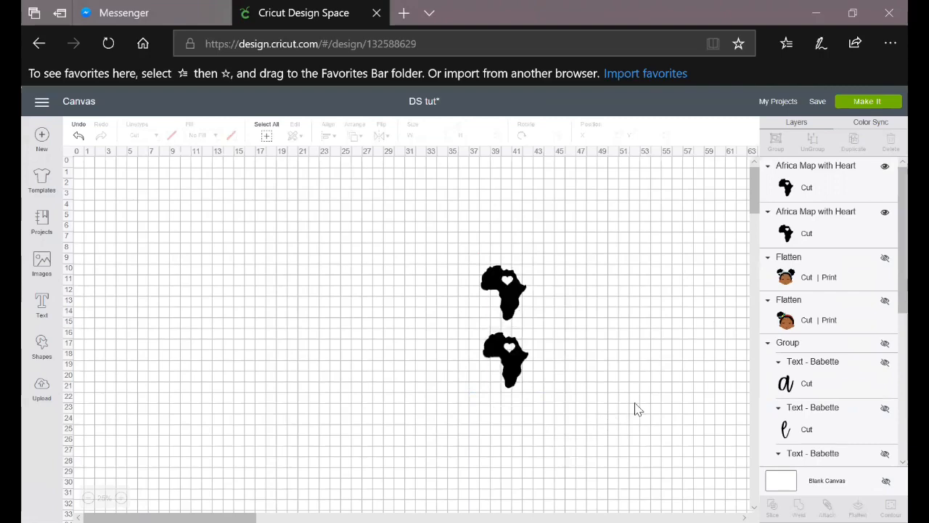
Step: Move the second Africa map up beside the other, shrink both maps to about 1 inch wide, and preview them on the mat
drag(486, 357, 354, 245)
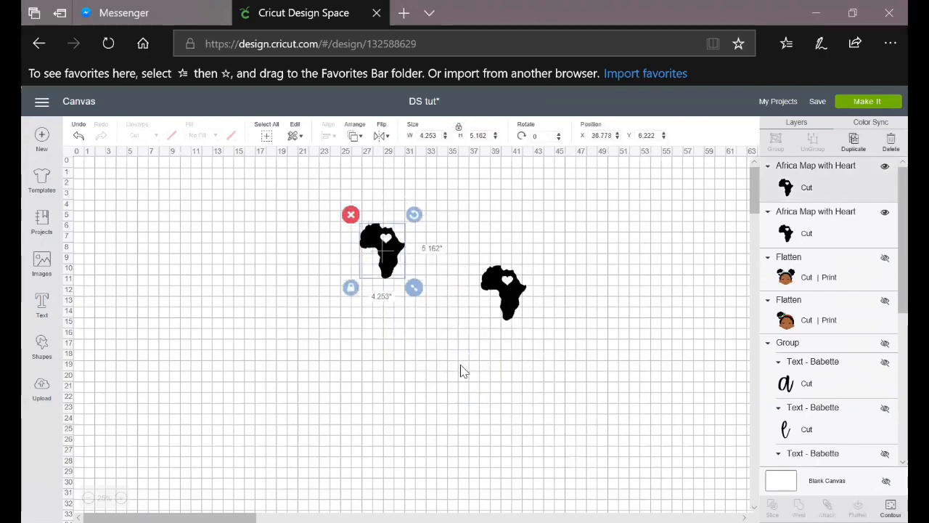
drag(414, 288, 377, 247)
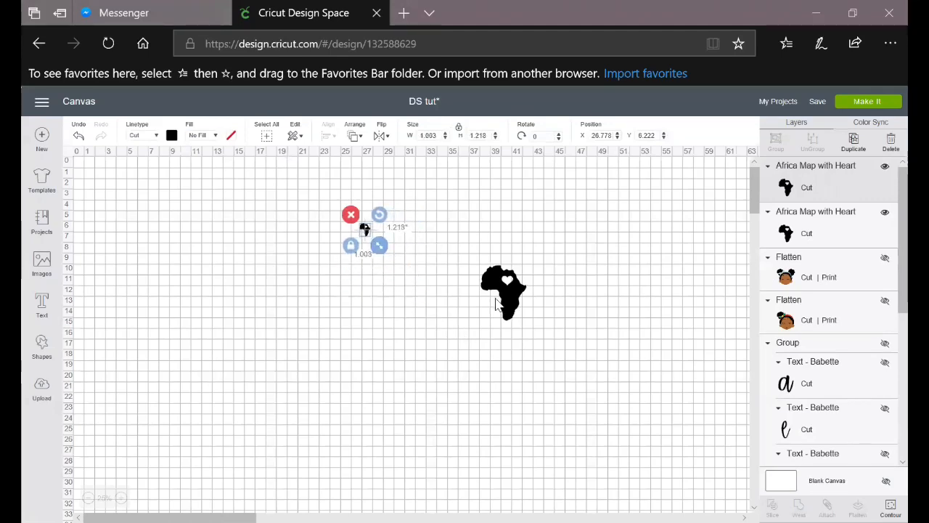
click(527, 321)
drag(537, 330, 292, 161)
click(865, 101)
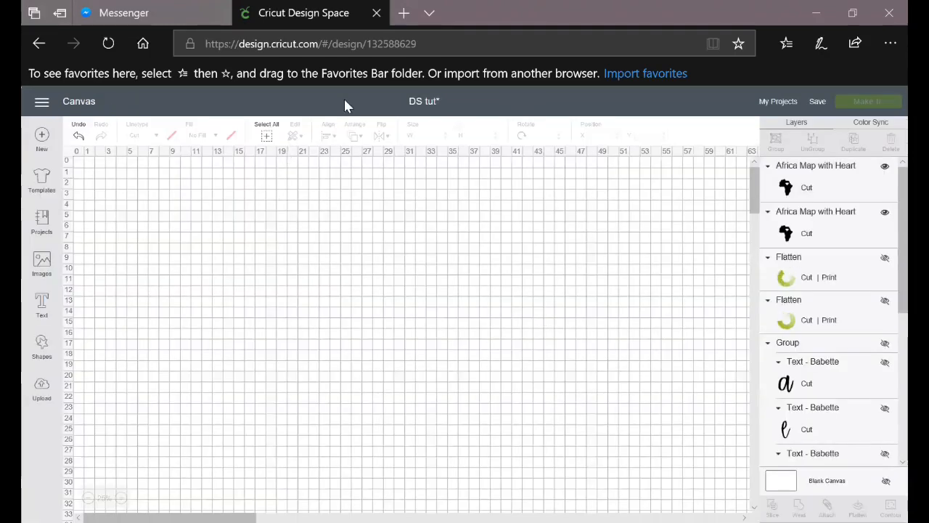
Step: Spread the two small Africa maps to about X 25.3, Y 4.7 and X 33.4, Y 4.7, and attach them together
mouse_move(365, 230)
mouse_down()
mouse_move(363, 217)
mouse_move(350, 220)
mouse_up()
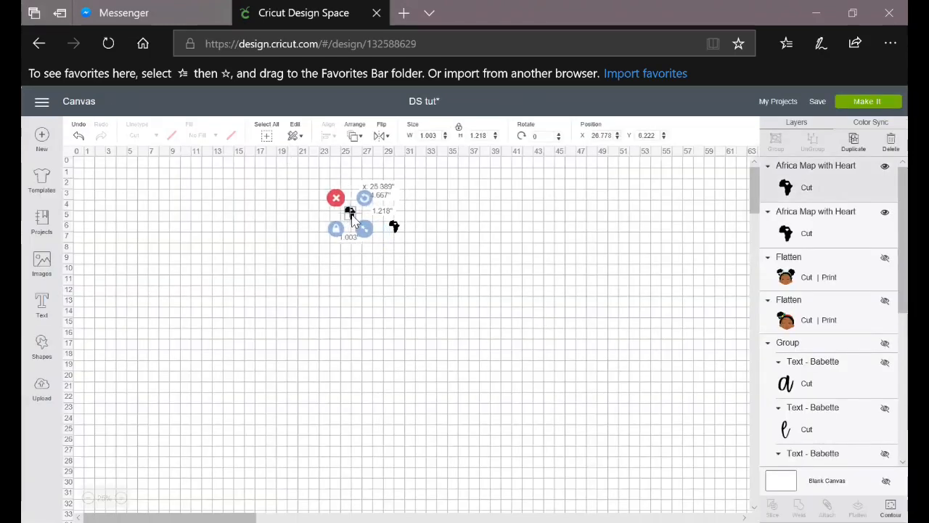
click(397, 225)
drag(433, 213, 439, 212)
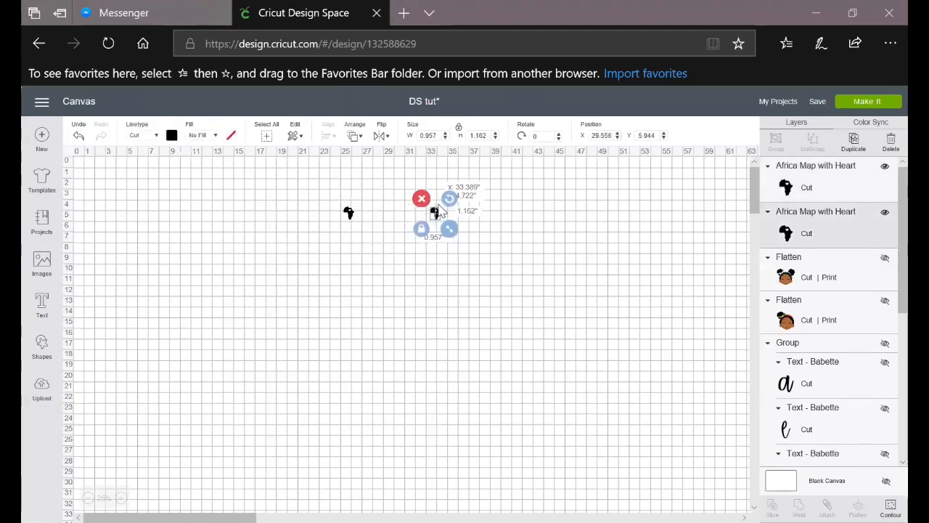
click(319, 204)
drag(314, 184, 494, 246)
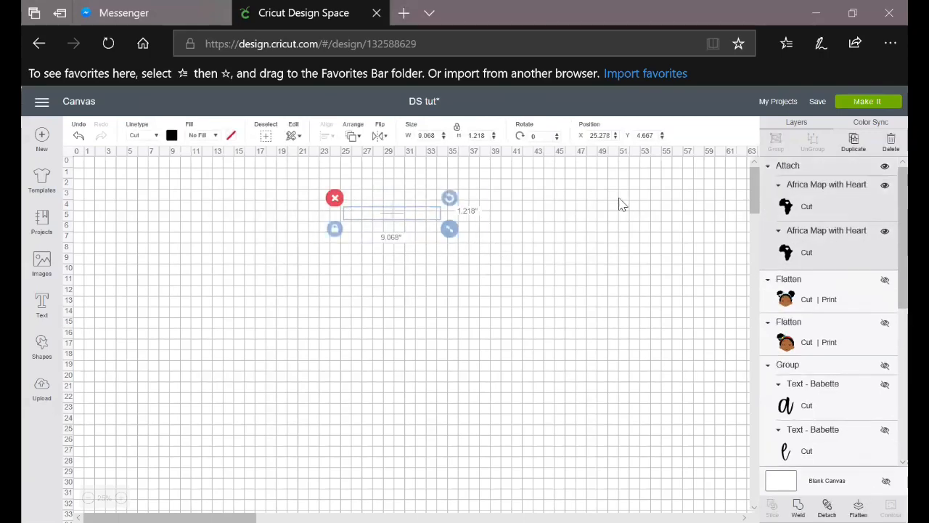
Step: Preview the attached small maps on the cutting mat, try moving each one, and return to the canvas without cutting
click(864, 105)
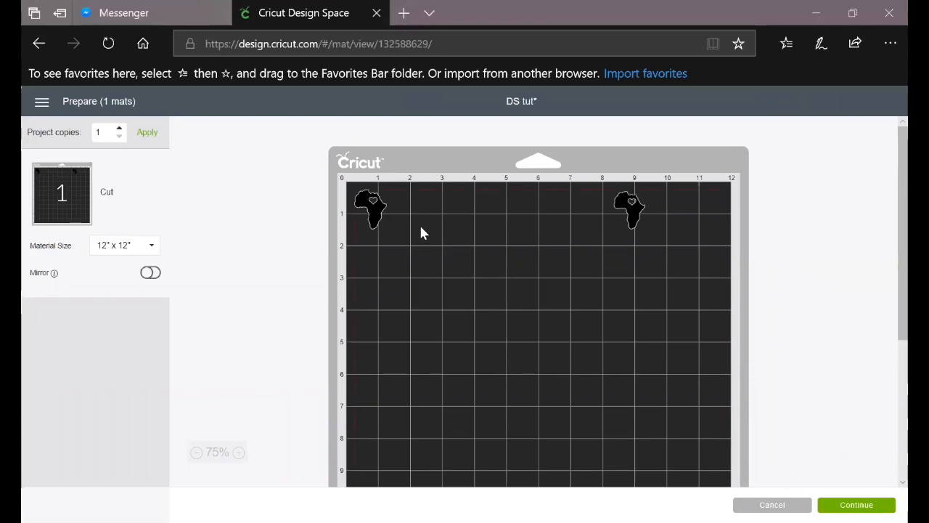
drag(604, 235, 471, 224)
click(629, 258)
mouse_move(370, 210)
mouse_down()
mouse_move(368, 356)
mouse_move(385, 213)
mouse_move(375, 217)
mouse_move(361, 201)
mouse_up()
drag(639, 210, 607, 211)
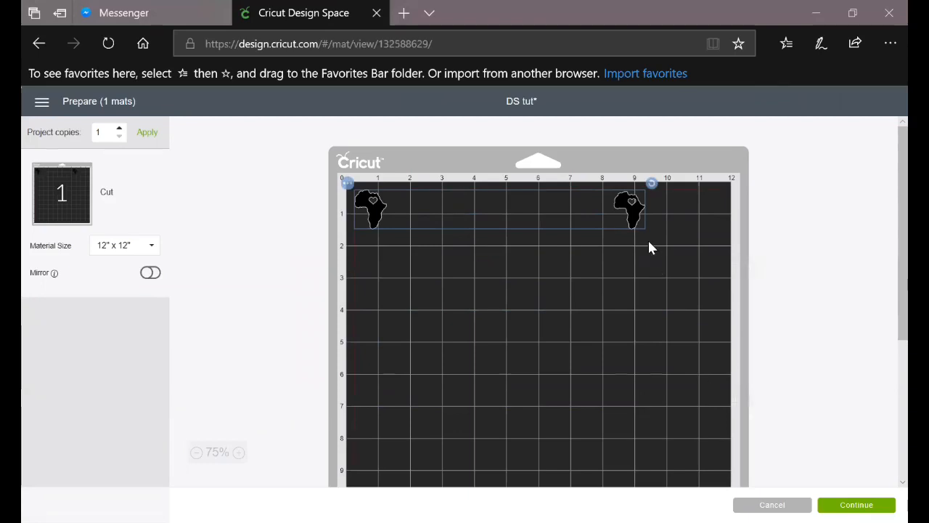
drag(633, 211, 632, 191)
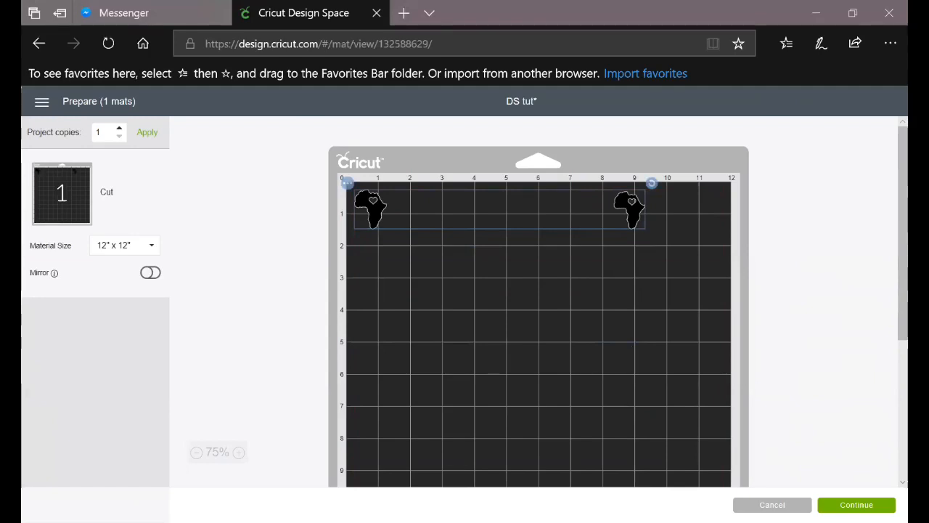
click(784, 502)
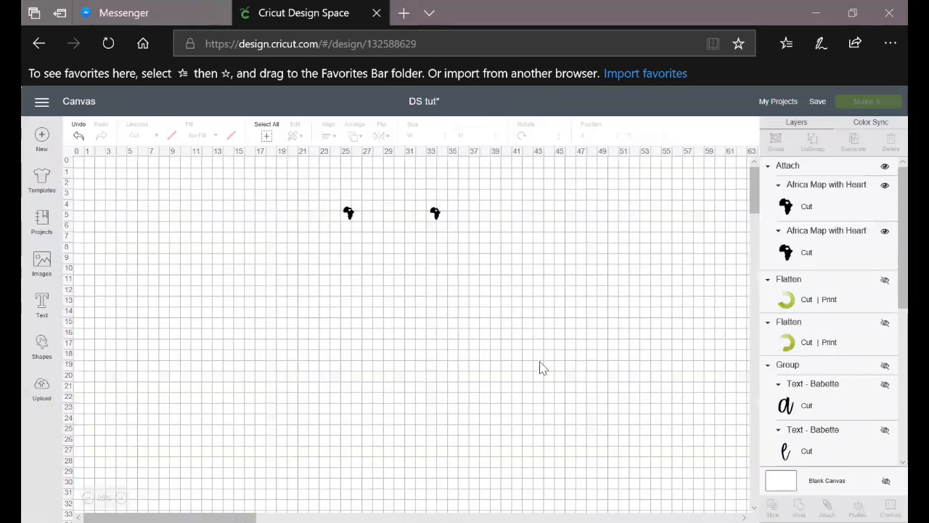
Step: Enlarge the attached Africa maps to about 18.7 by 2.5 inches and detach them
click(435, 215)
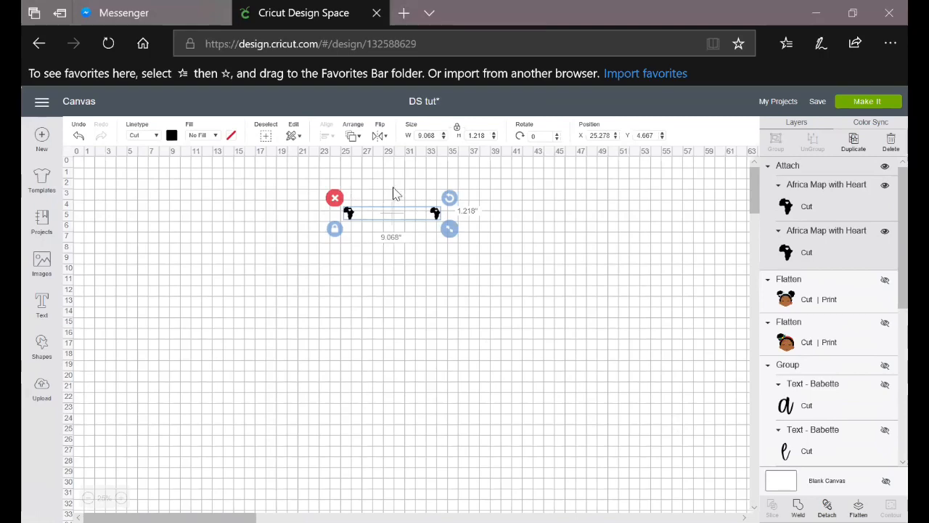
drag(449, 228, 556, 311)
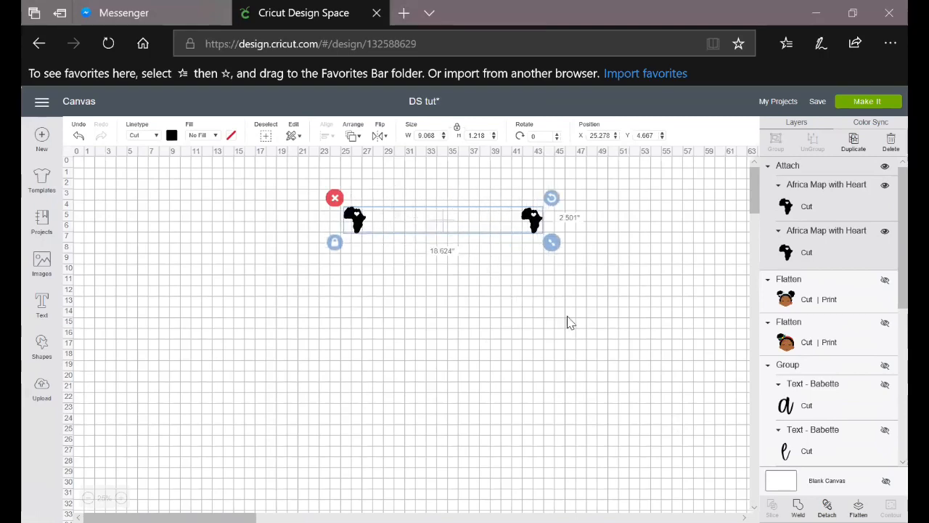
click(516, 350)
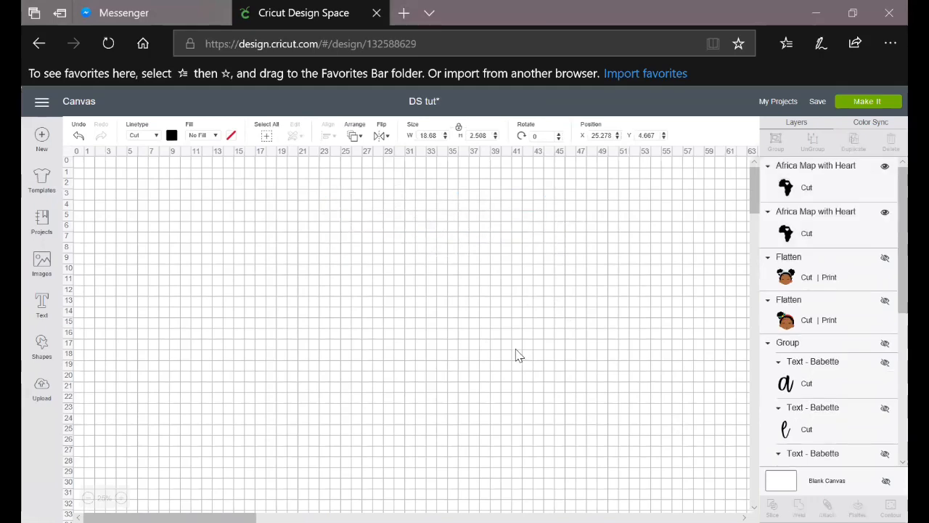
Step: Show the hidden flattened girl with two hair buns and delete both Africa maps
click(885, 259)
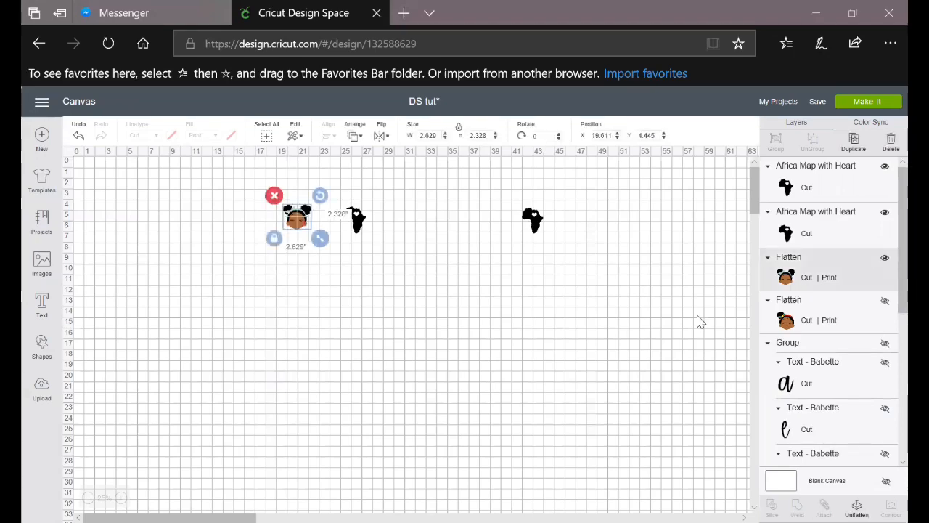
click(357, 217)
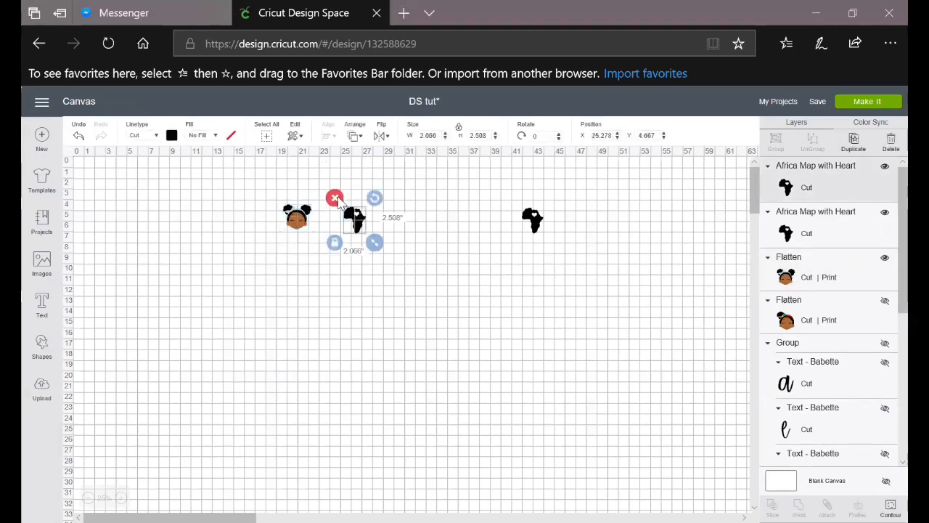
key(Delete)
click(528, 220)
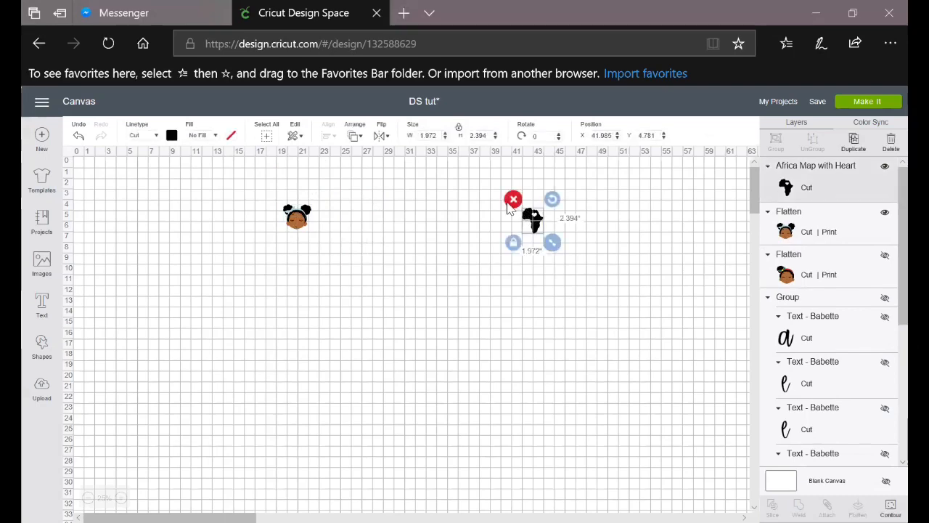
key(Delete)
Step: Enlarge the two-bun girl to about 22 by 19.5 inches and move it to about X 24.1, Y 4.4
click(317, 237)
drag(320, 240, 528, 359)
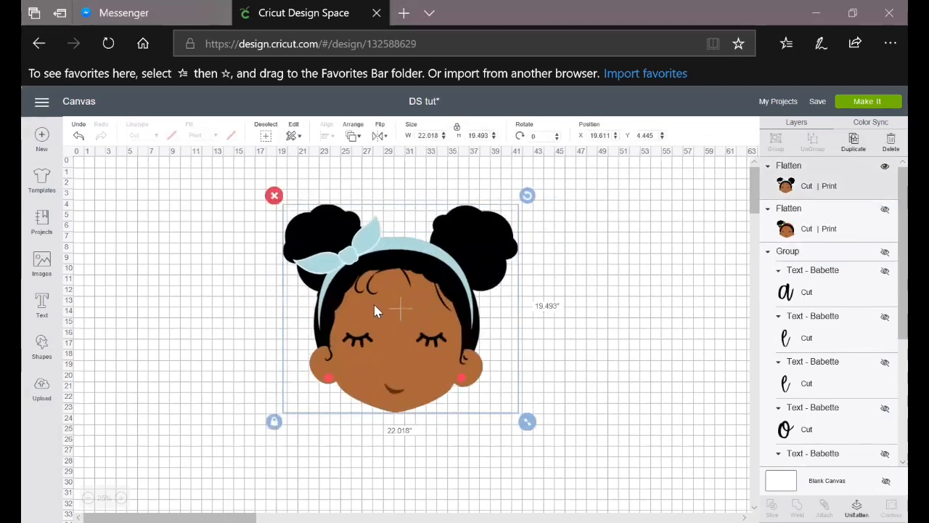
drag(403, 307, 451, 304)
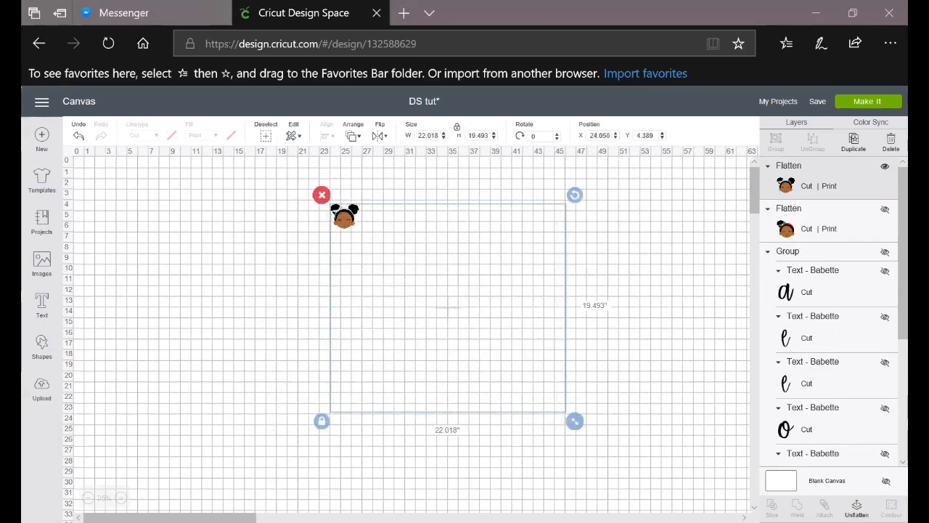
Step: Unflatten the two-bun girl into its separate layers, flatten them again, and open the cutting preview
click(857, 508)
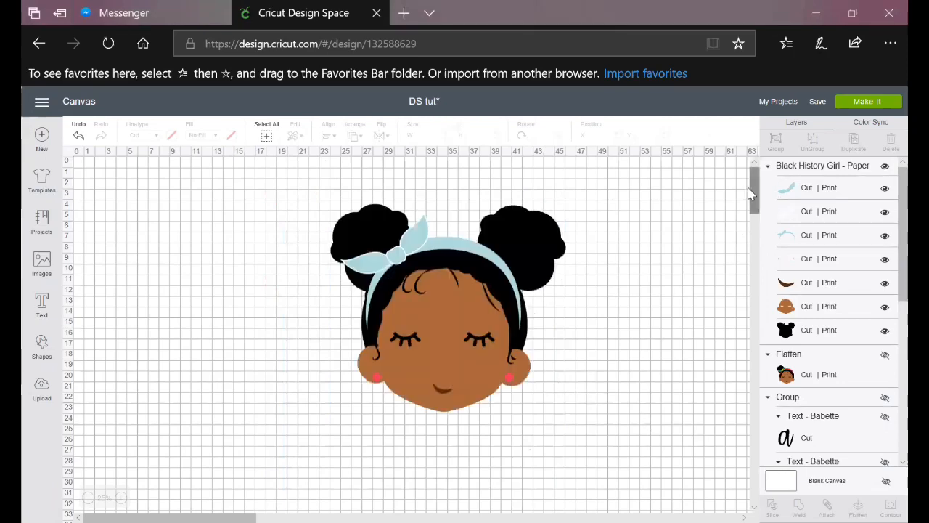
click(425, 284)
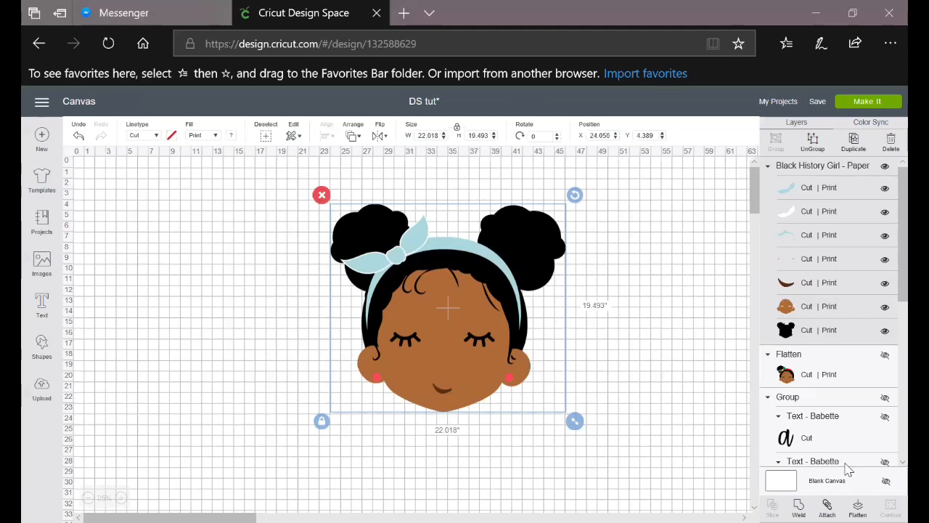
click(857, 506)
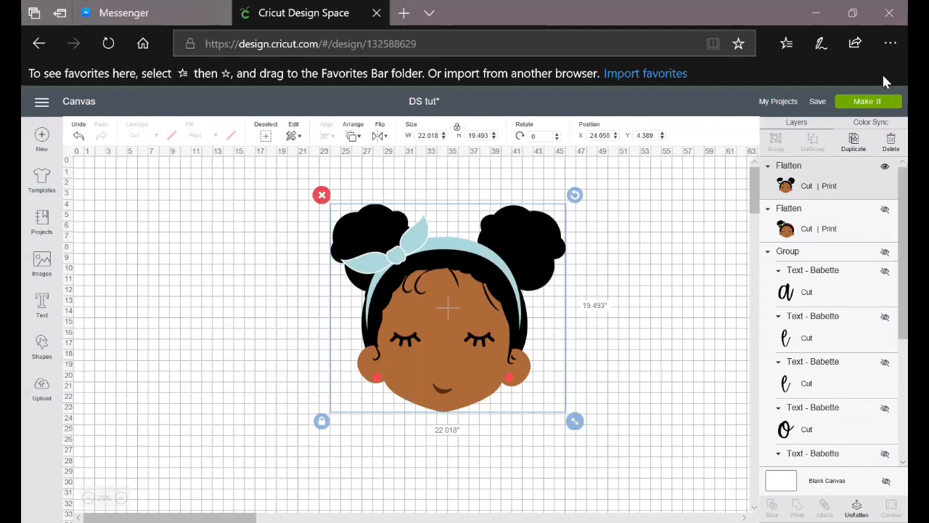
click(862, 108)
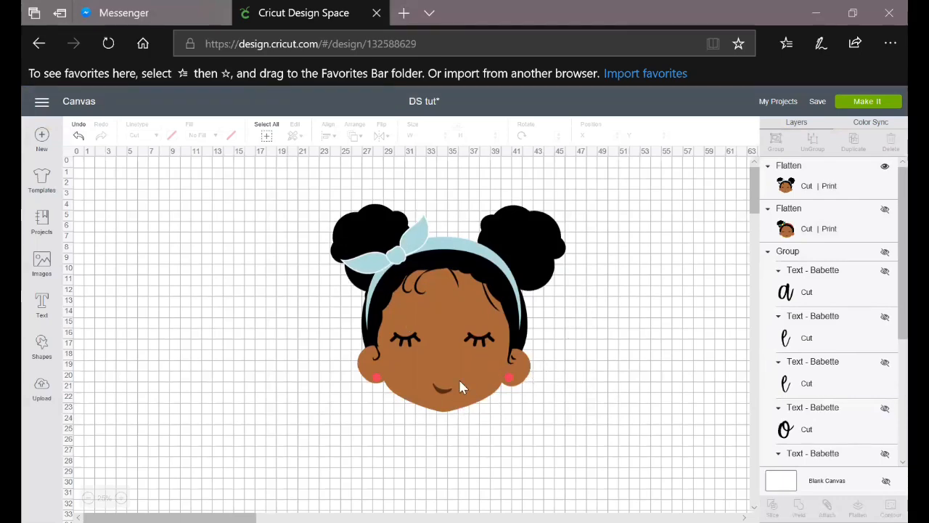
Step: Enlarge the flattened two-bun girl to about 24.6 by 21.8 inches and move it to about X 16.9, Y 2.7
click(513, 419)
drag(574, 421, 604, 445)
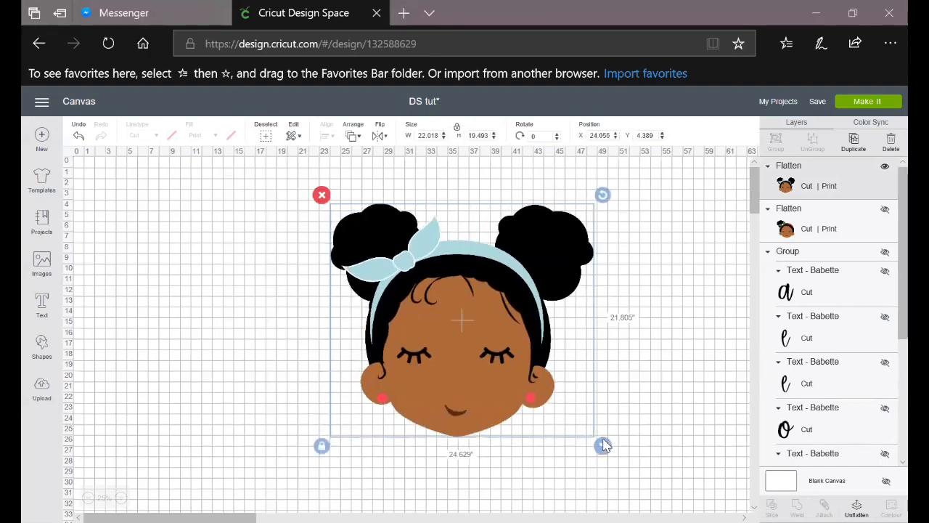
drag(496, 331, 423, 312)
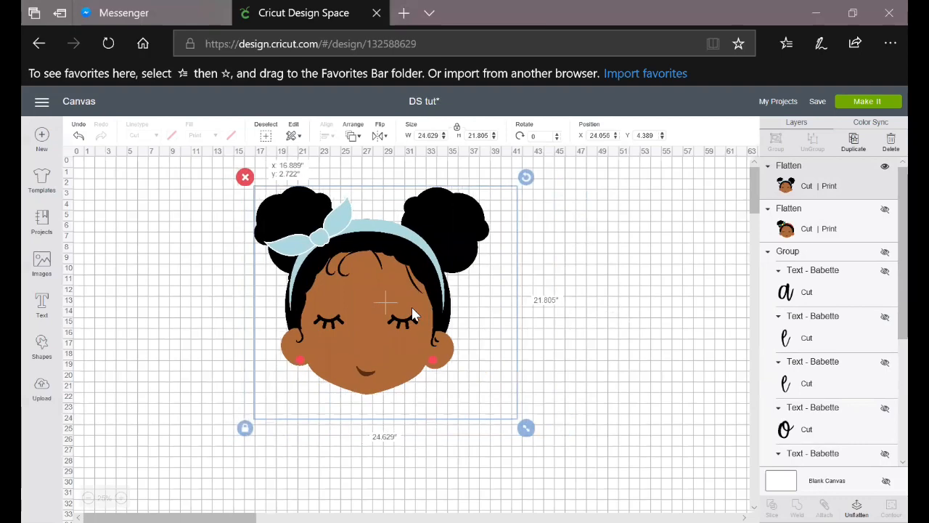
Step: Show the second flattened girl, enlarge it to about 14.1 by 14.7 inches beside the first, and rotate it about 10 degrees
click(884, 210)
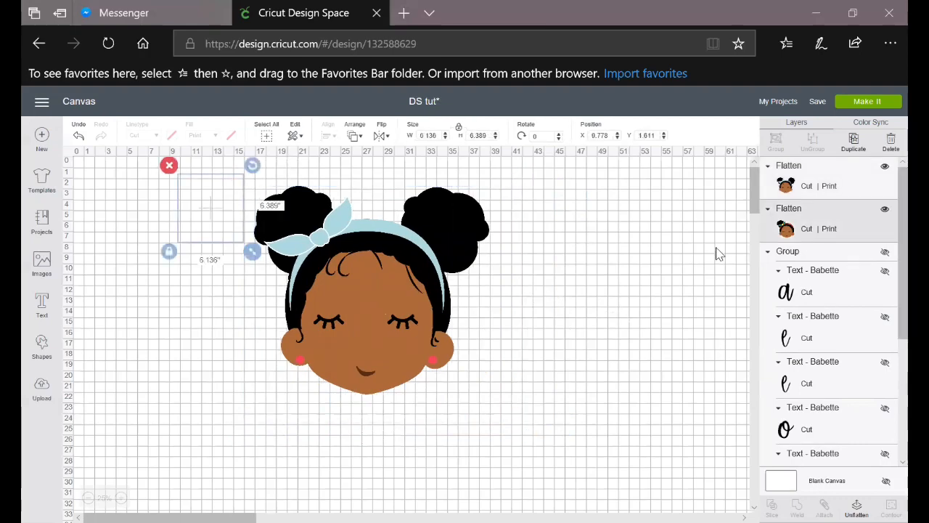
drag(218, 235, 651, 472)
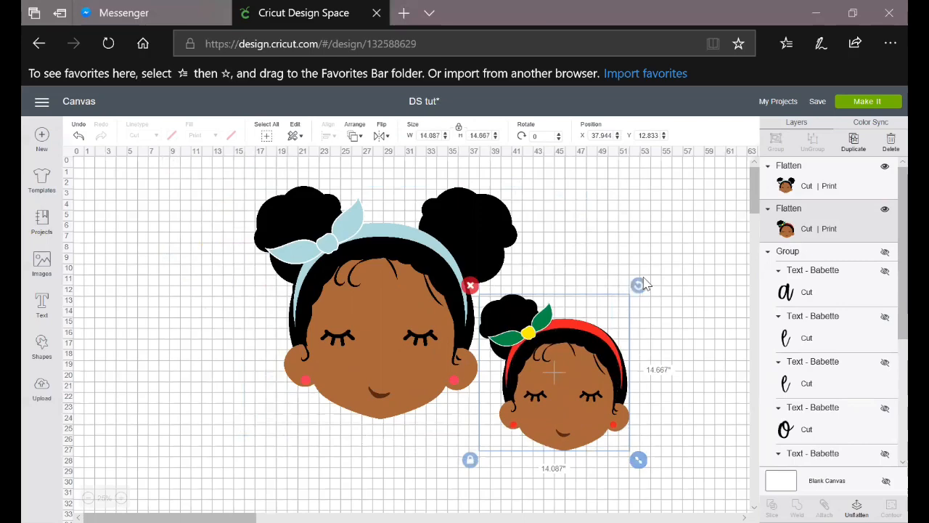
drag(638, 285, 668, 295)
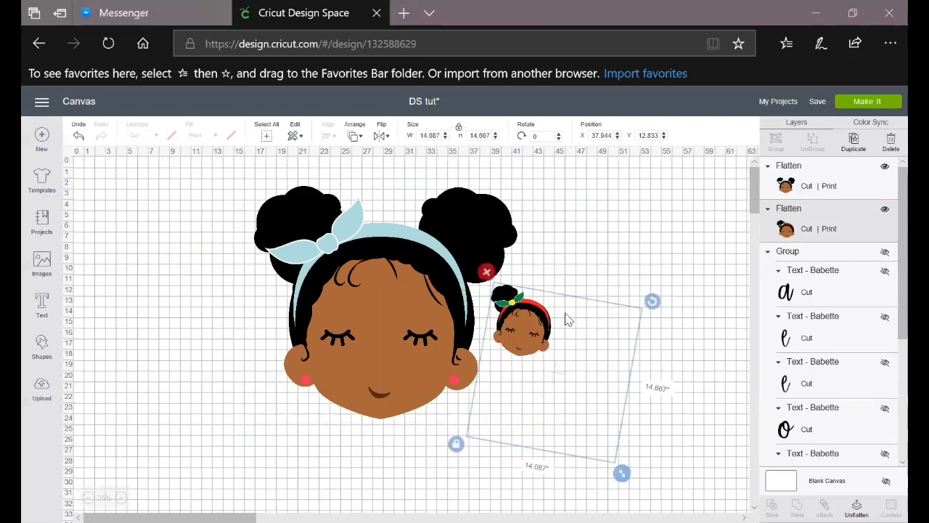
drag(529, 344, 512, 356)
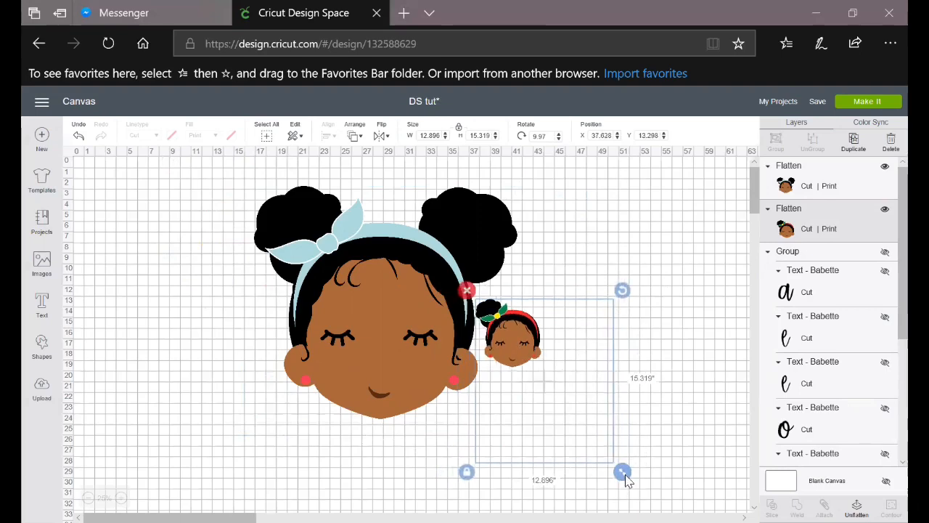
Step: Enlarge the one-bun girl to about 15.5 by 18.4 inches, rotate it to about 18.6 degrees, and move it against the two-bun girl
drag(615, 472, 649, 504)
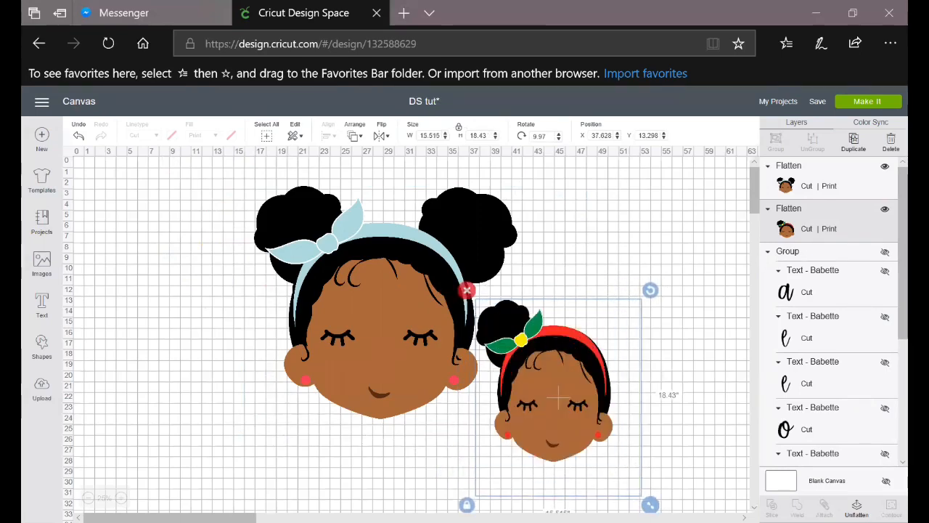
drag(655, 291, 667, 307)
drag(549, 405, 532, 397)
mouse_move(567, 356)
mouse_down()
mouse_move(549, 342)
mouse_move(572, 343)
mouse_move(571, 354)
mouse_move(568, 344)
mouse_up()
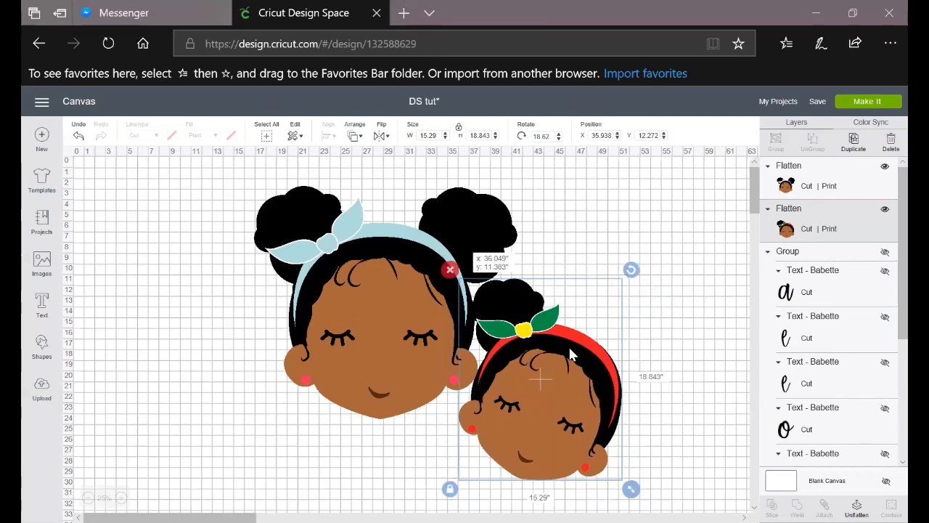
Step: Attach the two flattened girls to each other and flatten them into a single printable layer
click(653, 342)
drag(189, 172, 659, 489)
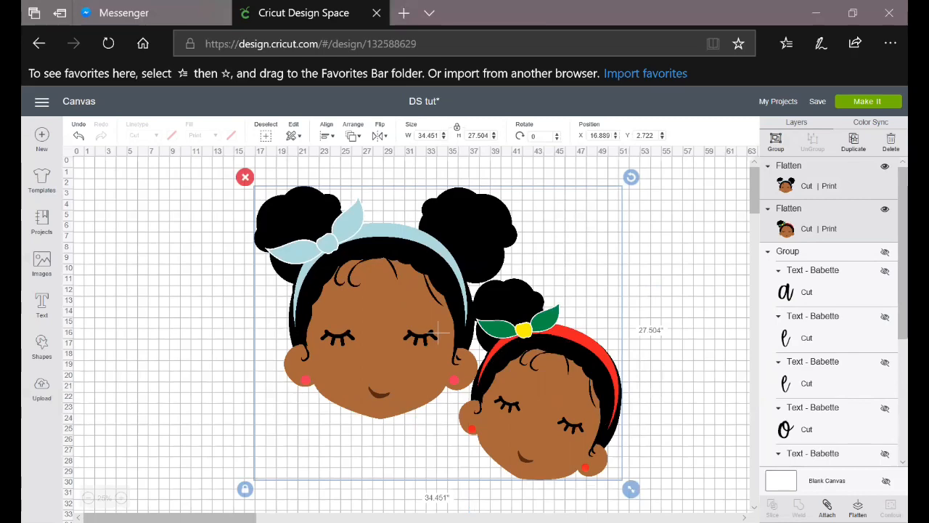
click(826, 508)
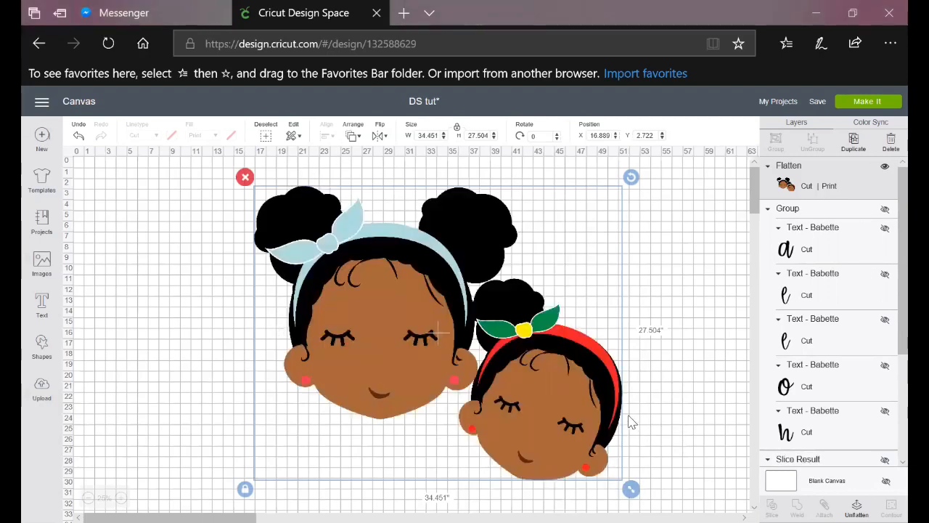
Step: Unlock the proportions of the paired girls image and set its size to 9.25 by 6.75 inches
click(457, 131)
drag(437, 134, 410, 135)
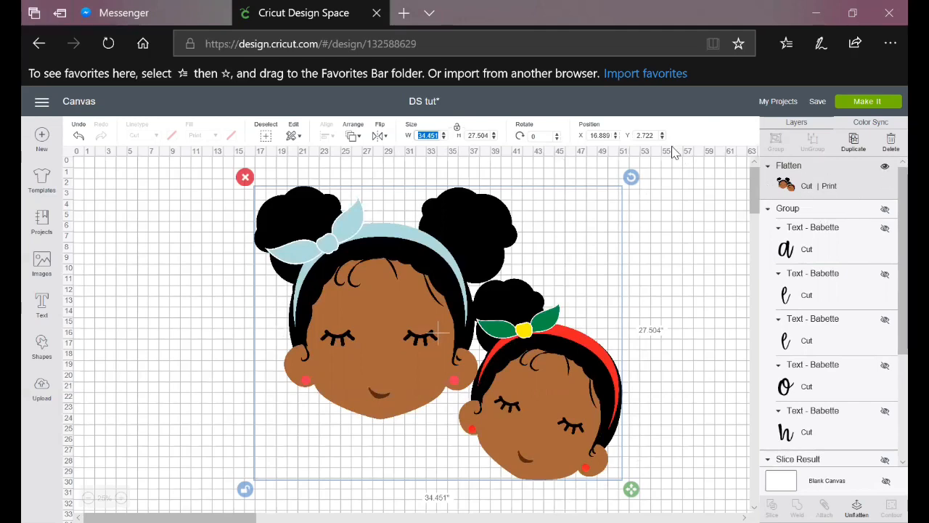
text(9.25)
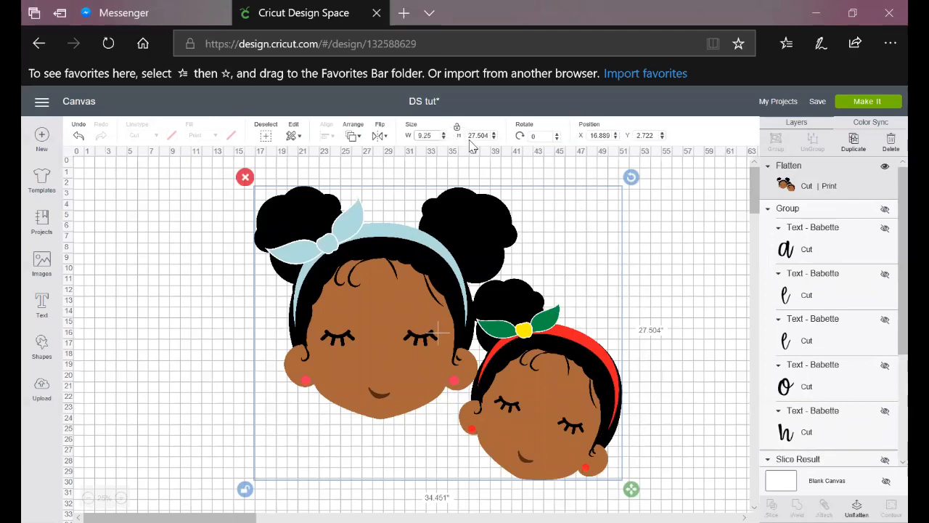
click(476, 135)
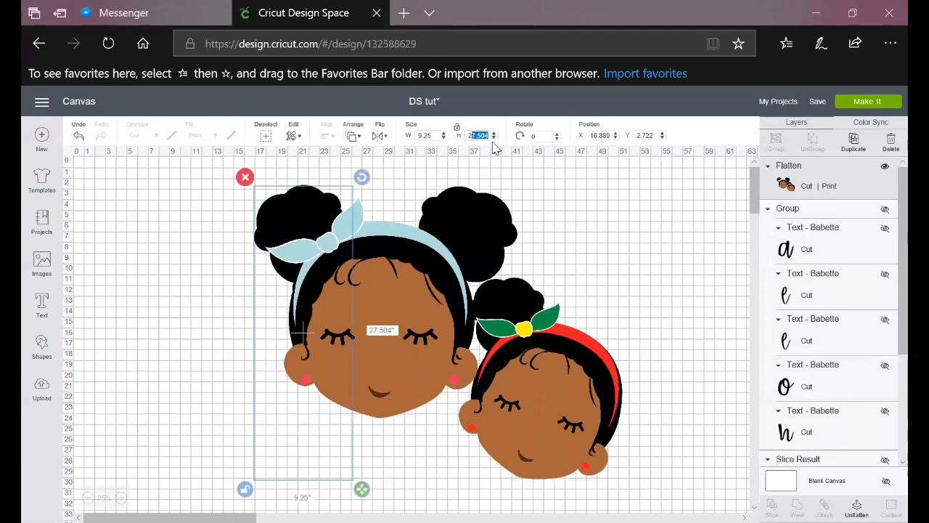
text(8)
key(BackSpace)
text(6.75)
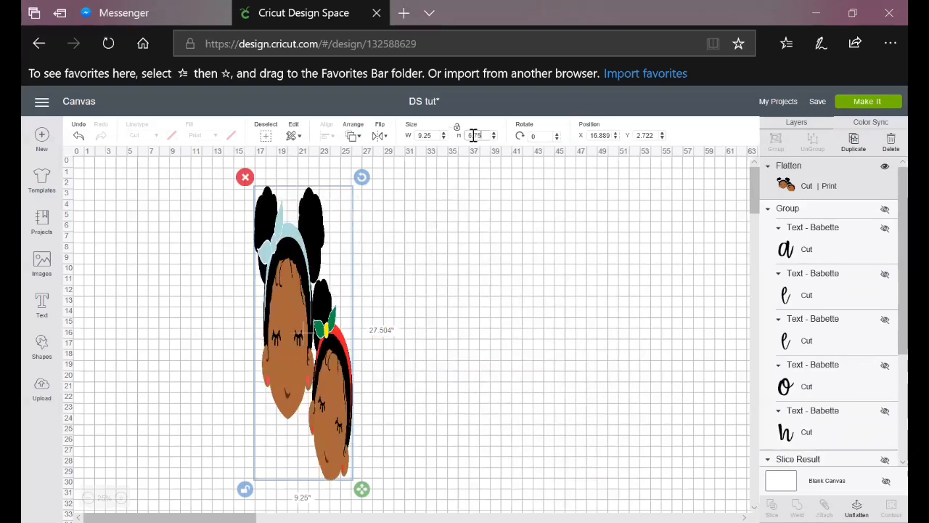
key(Return)
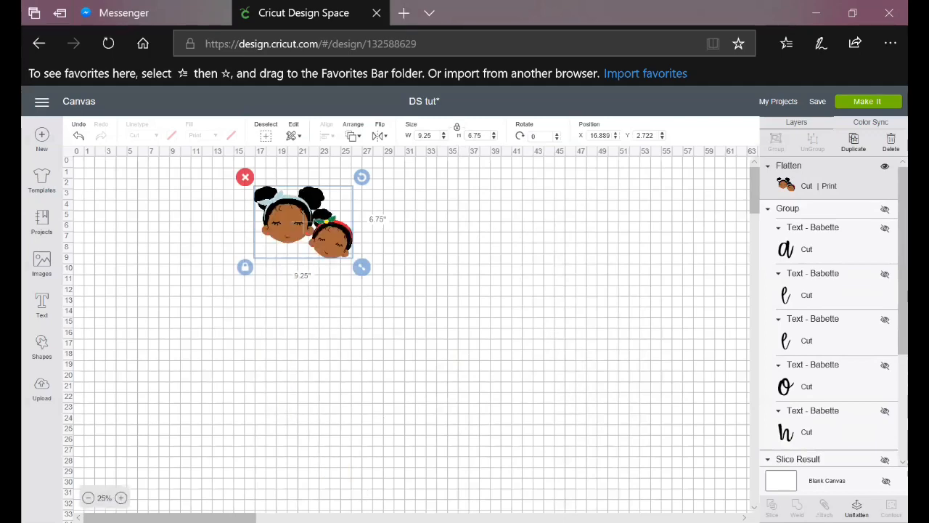
Step: Move the paired girls image to about X 5.6, Y 2
scroll(314, 219, up, 3)
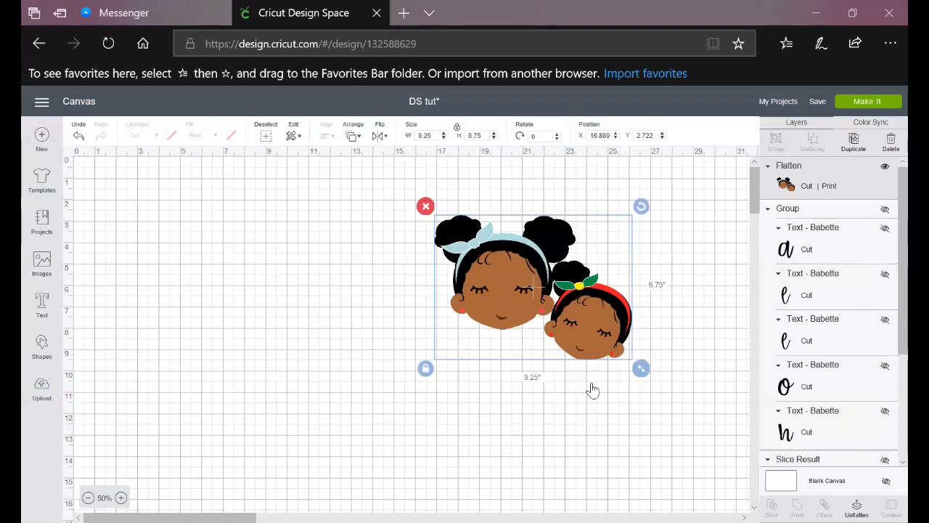
scroll(629, 357, up, 1)
drag(660, 347, 289, 317)
Step: Preview the flattened pair on the cutting mat, examine the print and cut layout, and return to the canvas
click(864, 103)
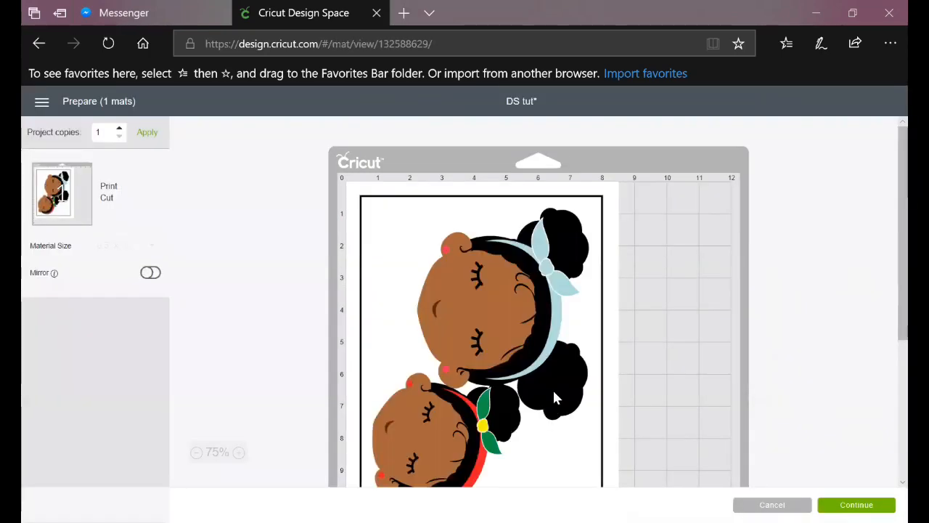
scroll(554, 393, down, 2)
scroll(562, 368, up, 1)
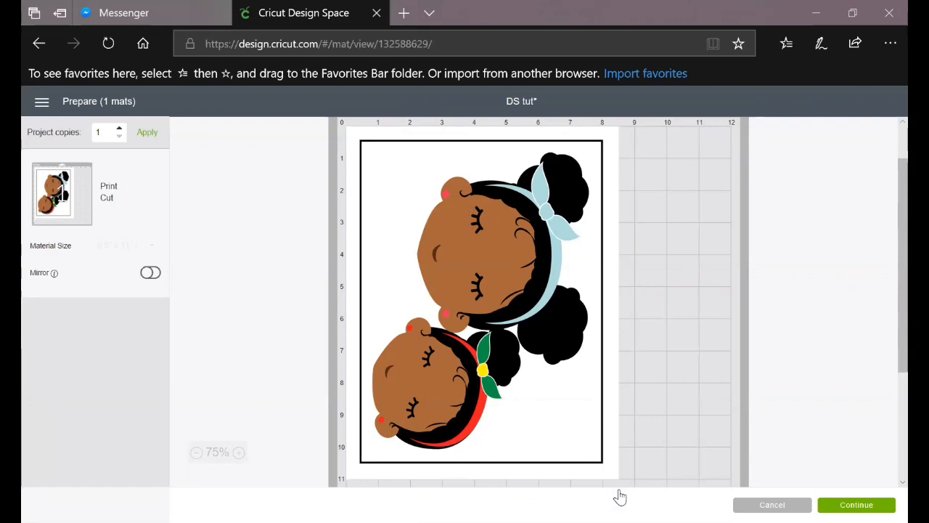
click(772, 504)
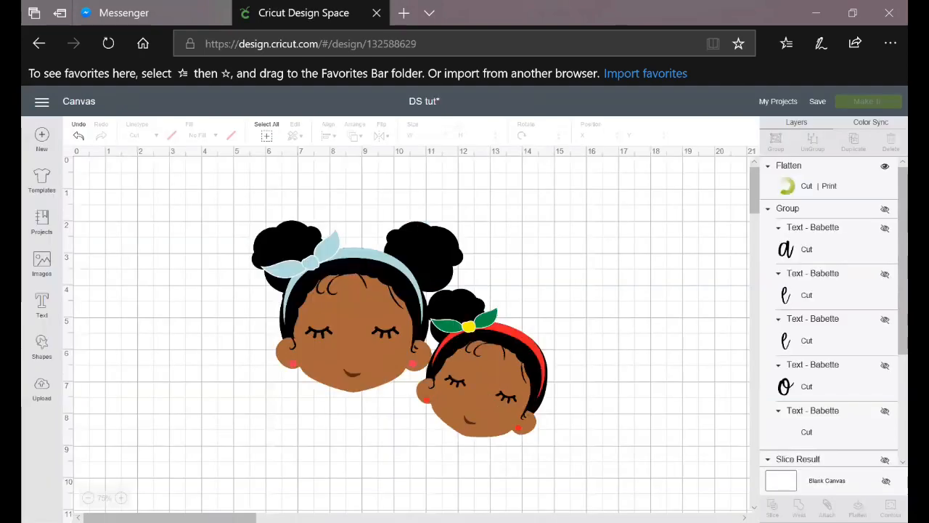
Step: Undo the flattening of the pair, move it to about X 4.8, Y 1.5, and undo the attachment
click(473, 394)
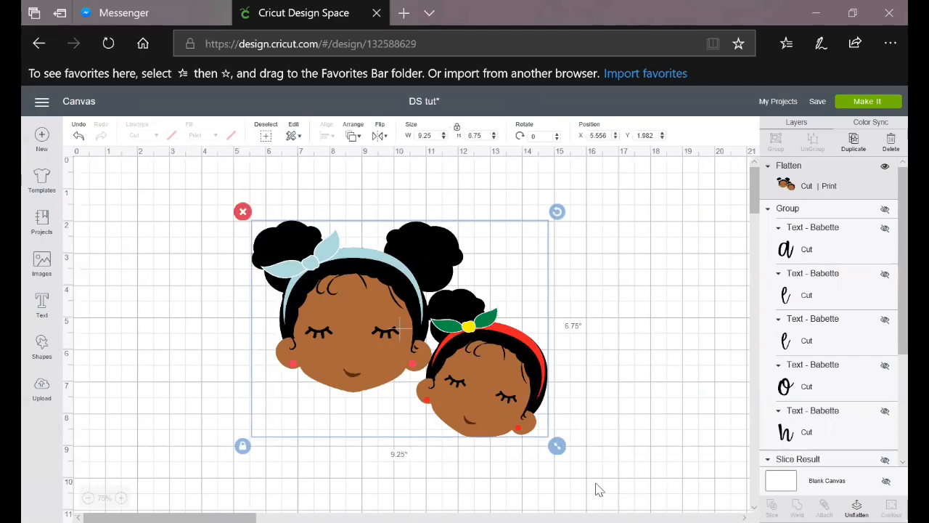
key(ctrl+z)
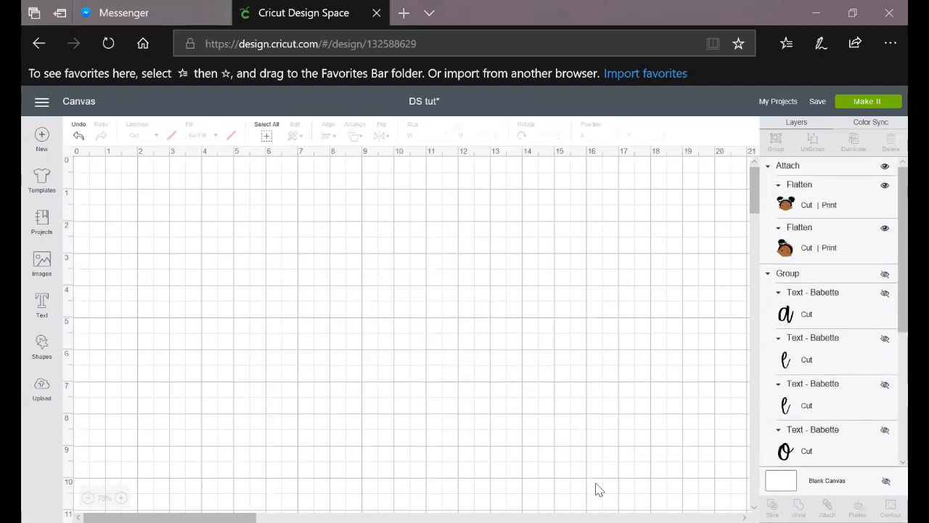
drag(521, 410, 553, 390)
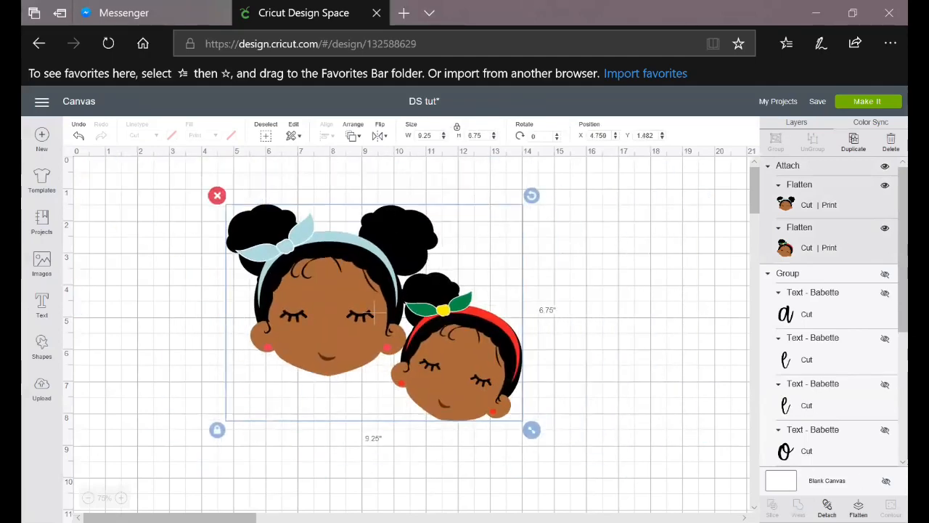
key(ctrl+z)
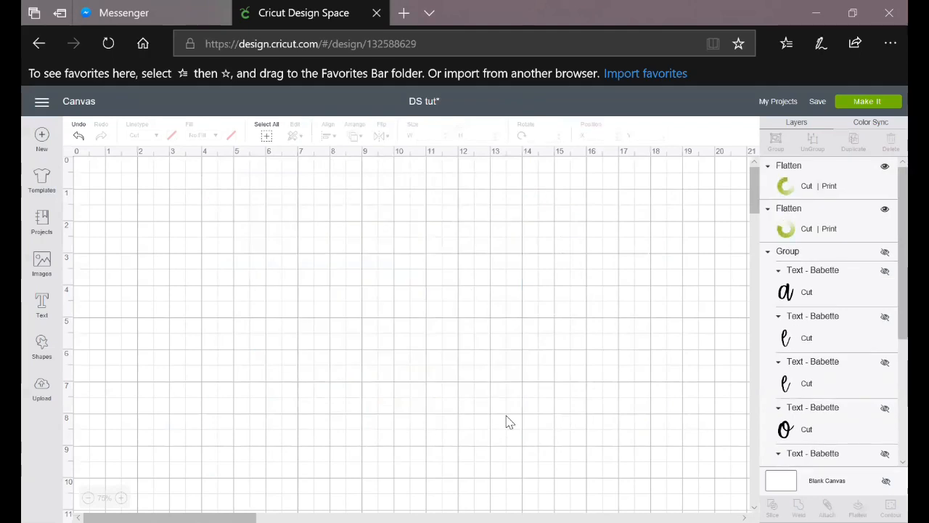
Step: Separate the two girls, lowering the two-bun girl to about Y 2.3 and placing the one-bun girl at about X 12, Y 2.9
click(500, 378)
drag(500, 378, 558, 379)
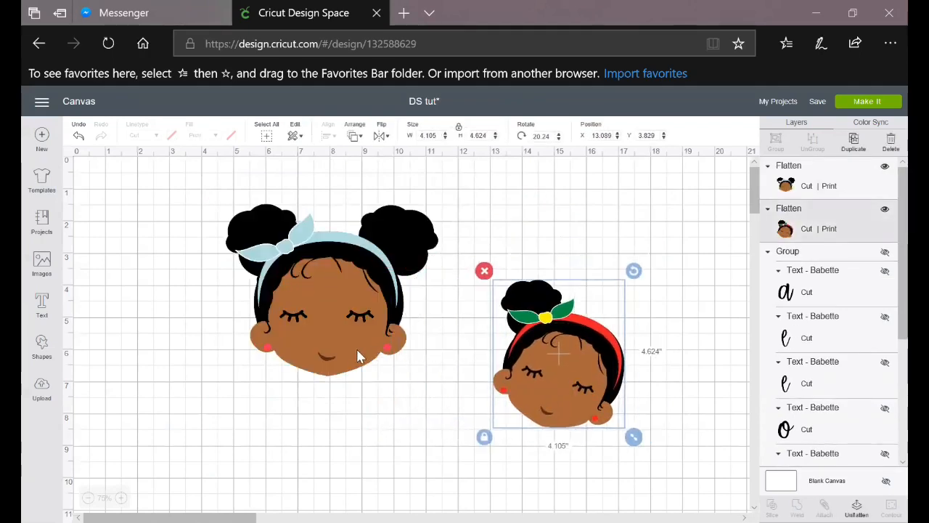
drag(356, 361, 356, 385)
drag(559, 360, 525, 336)
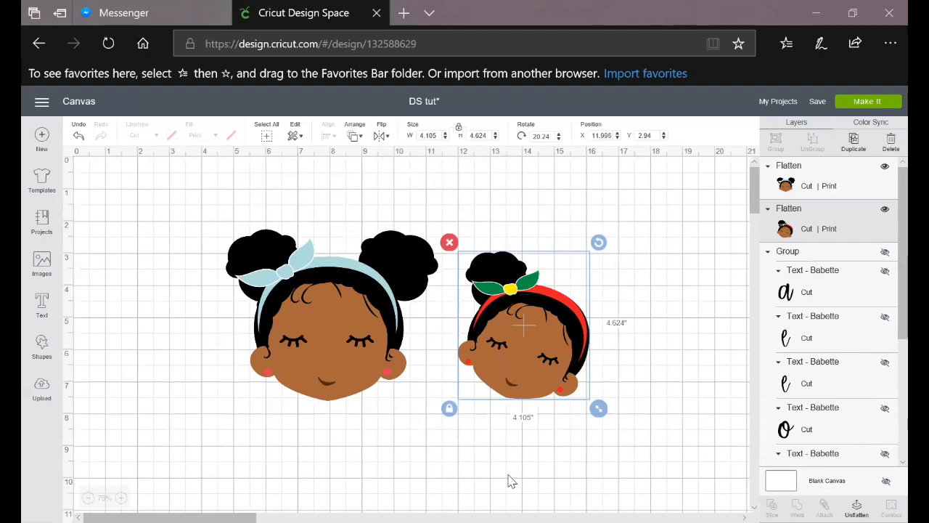
Step: Group the two girls, examine how the group is laid out on the cutting mats, and return to the canvas
drag(205, 199, 655, 433)
click(775, 139)
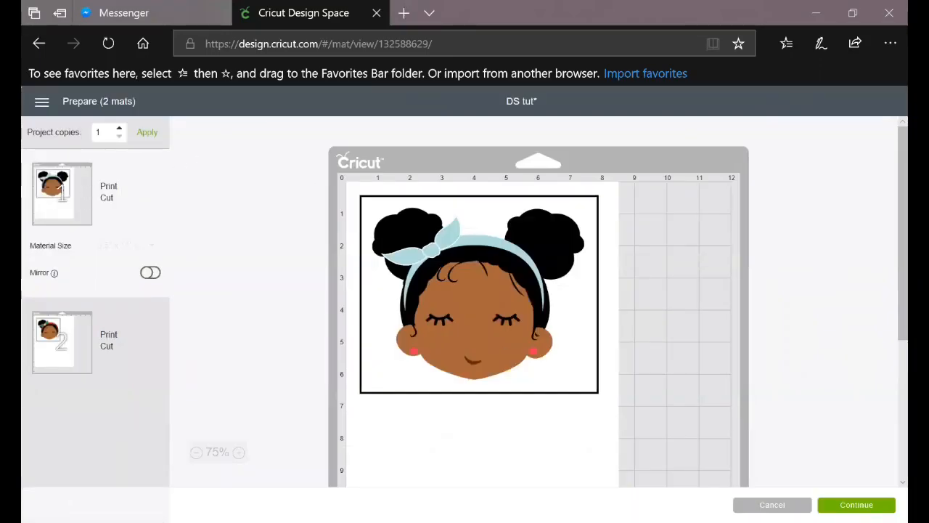
scroll(493, 469, down, 2)
scroll(494, 469, up, 1)
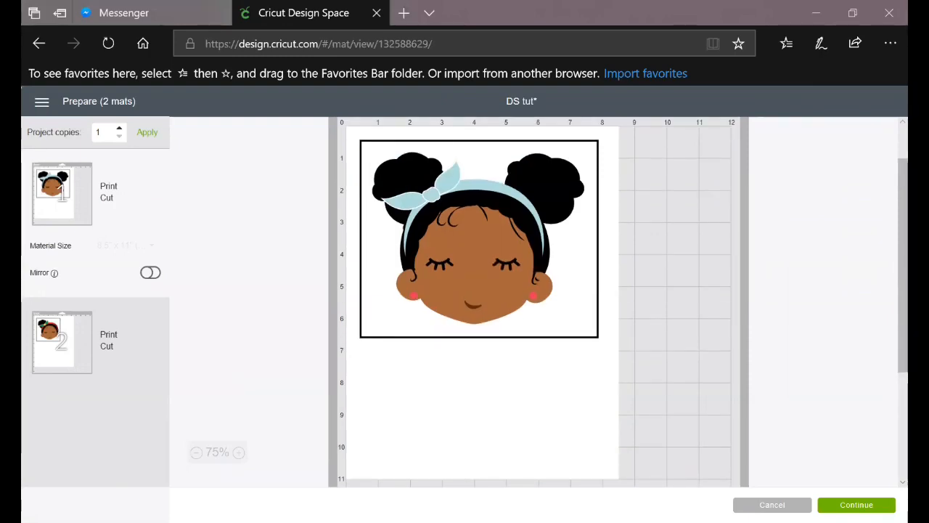
click(758, 503)
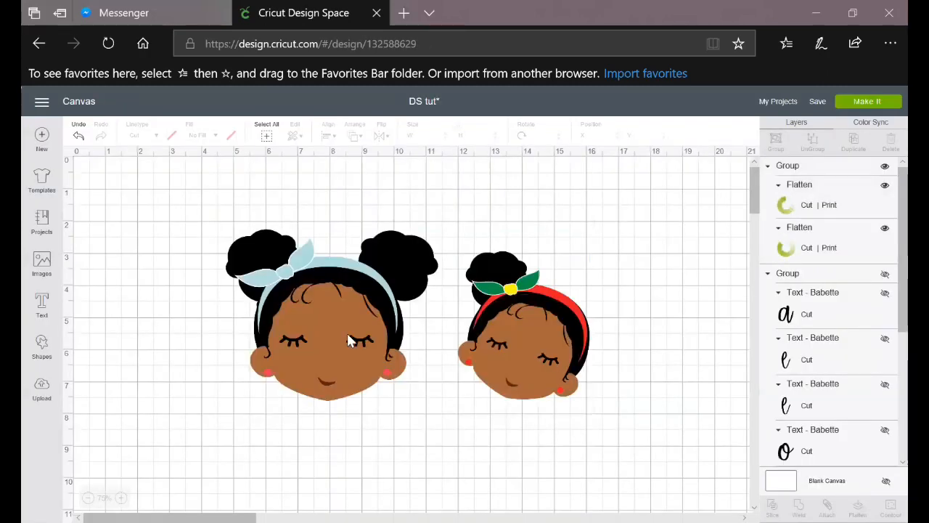
Step: Hide the grouped girls and show the group of Babette letters spelling holla
click(367, 334)
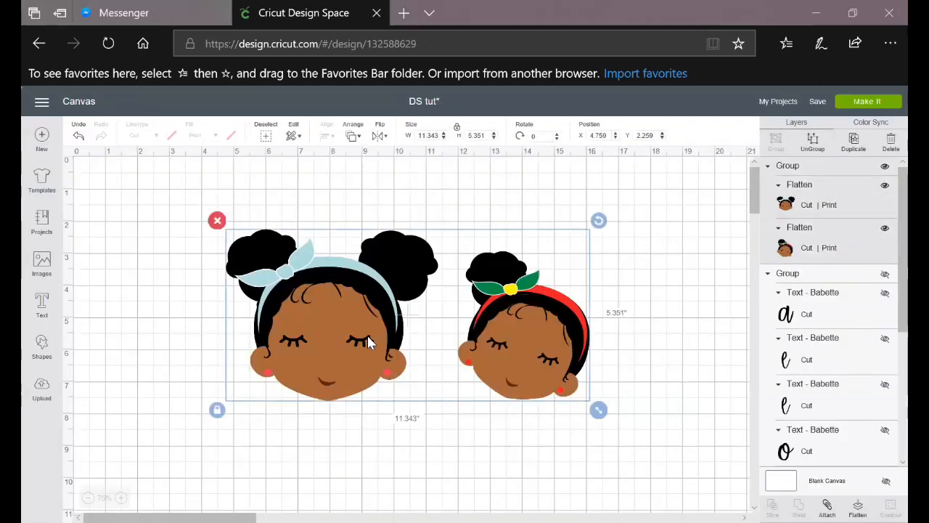
click(885, 166)
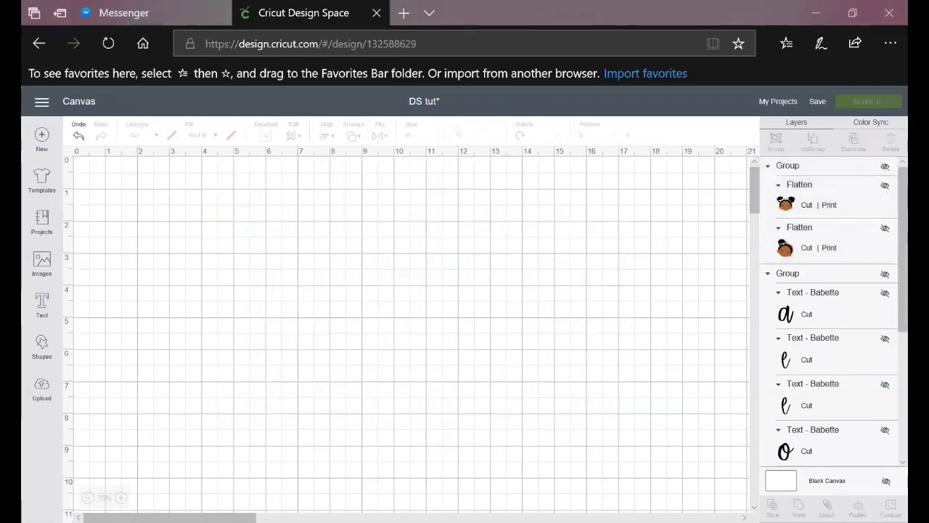
click(885, 274)
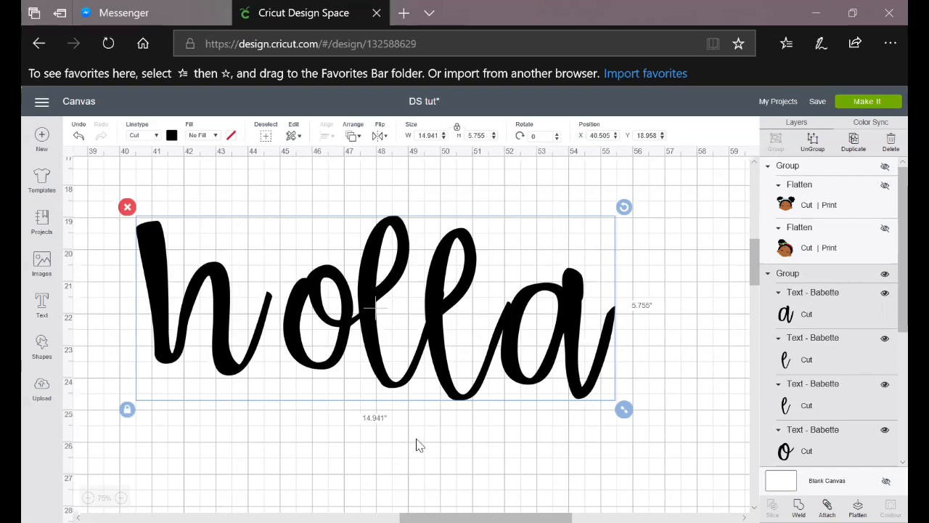
Step: Weld the holla letters into a single cut shape and select it
click(348, 324)
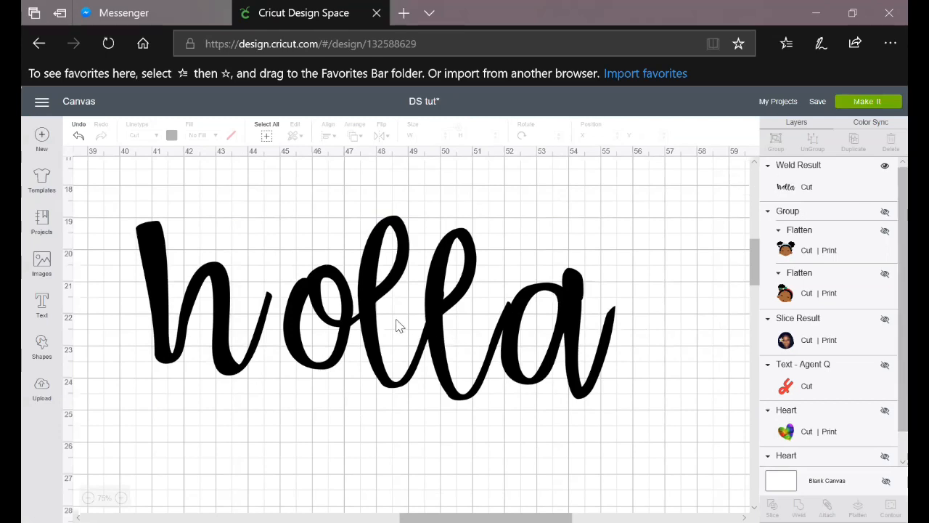
click(377, 305)
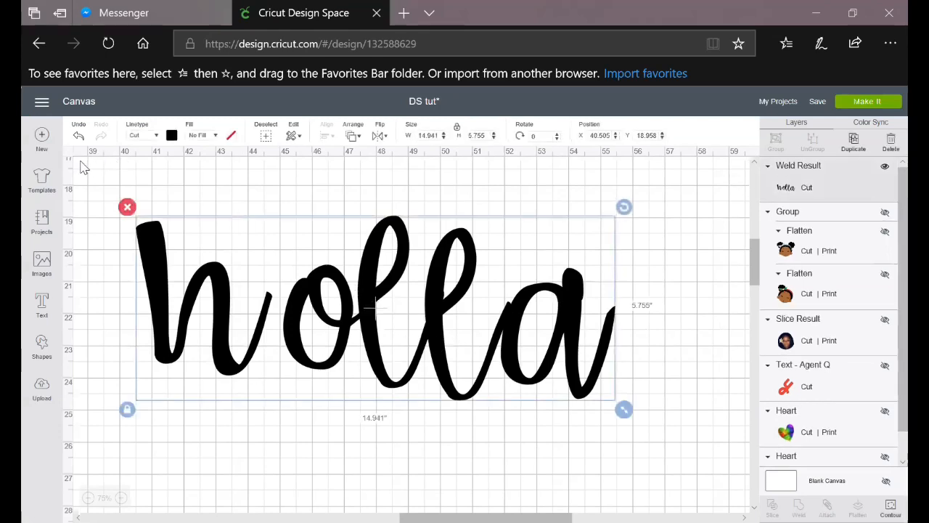
Step: Hide the contour of the letter h in the welded word so that only olla is cut
scroll(506, 217, up, 5)
scroll(506, 217, down, 5)
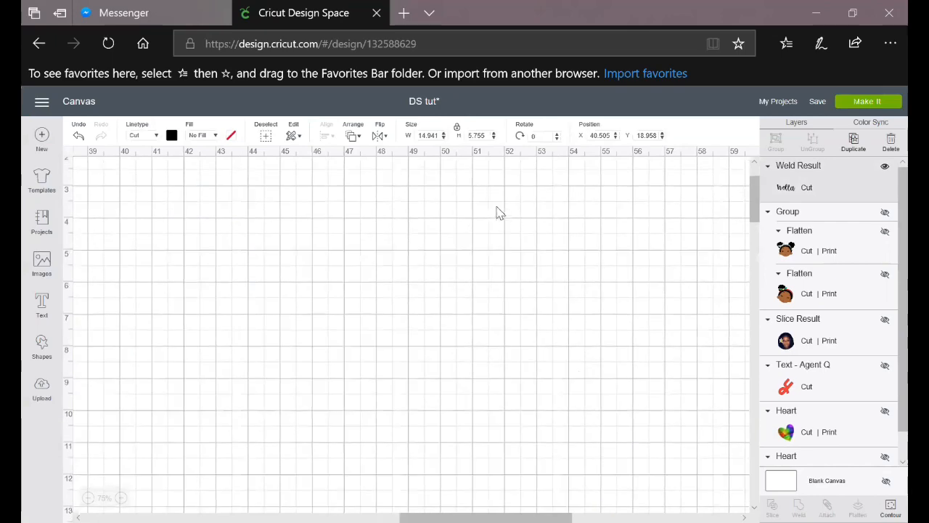
scroll(527, 293, down, 1)
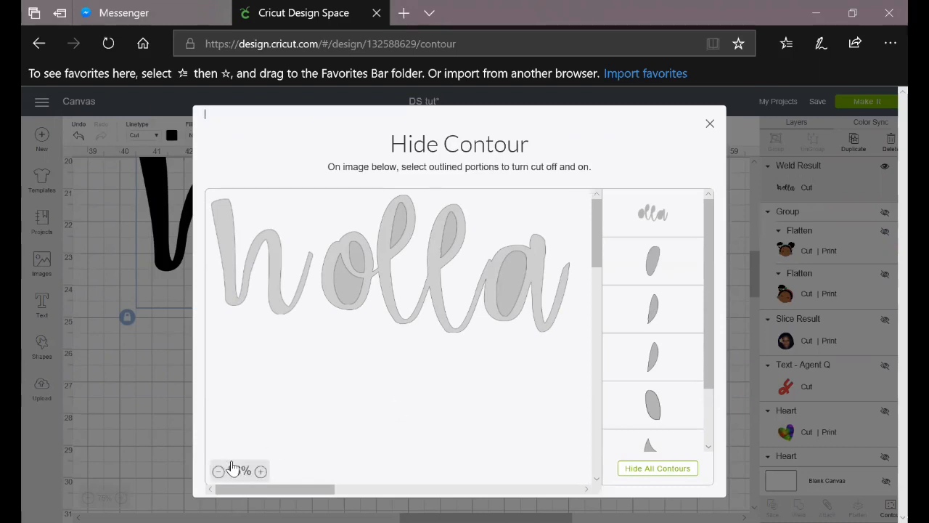
click(246, 312)
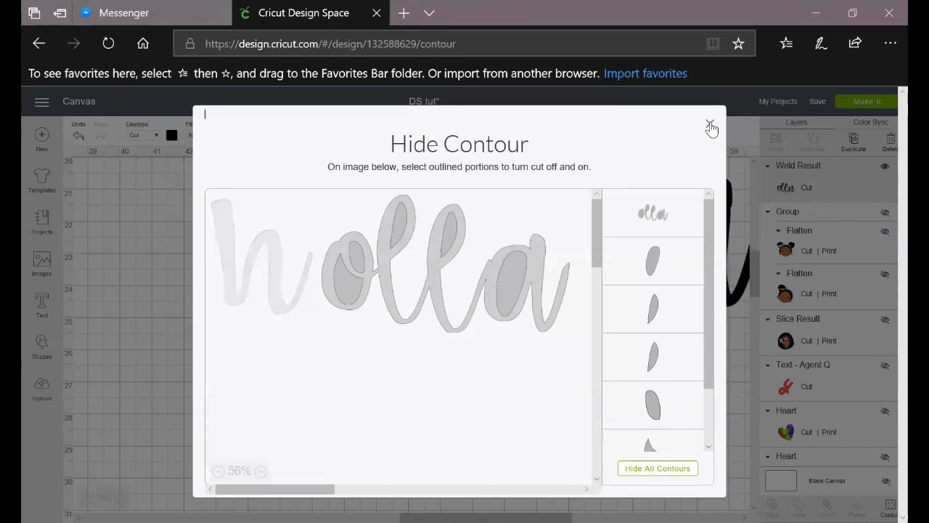
click(712, 128)
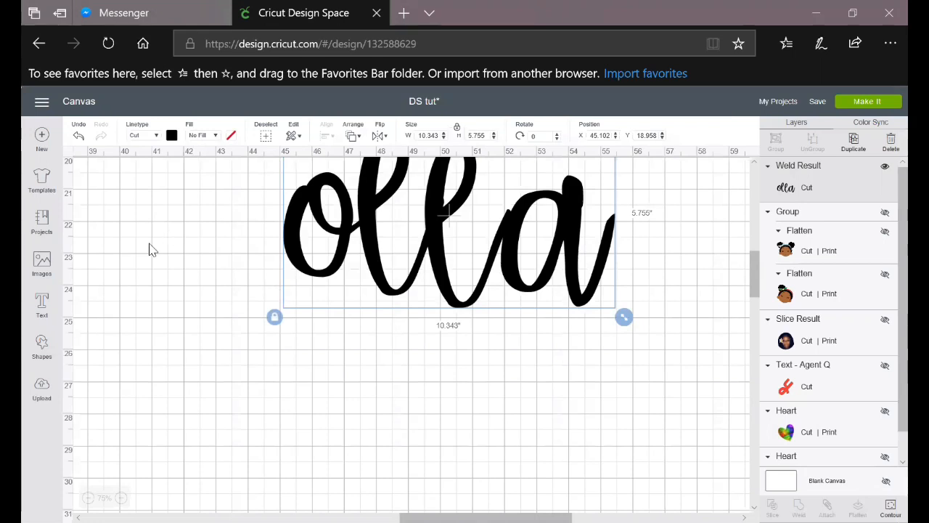
Step: Add a new text object reading h in the Watermelon Script Demo font
click(42, 305)
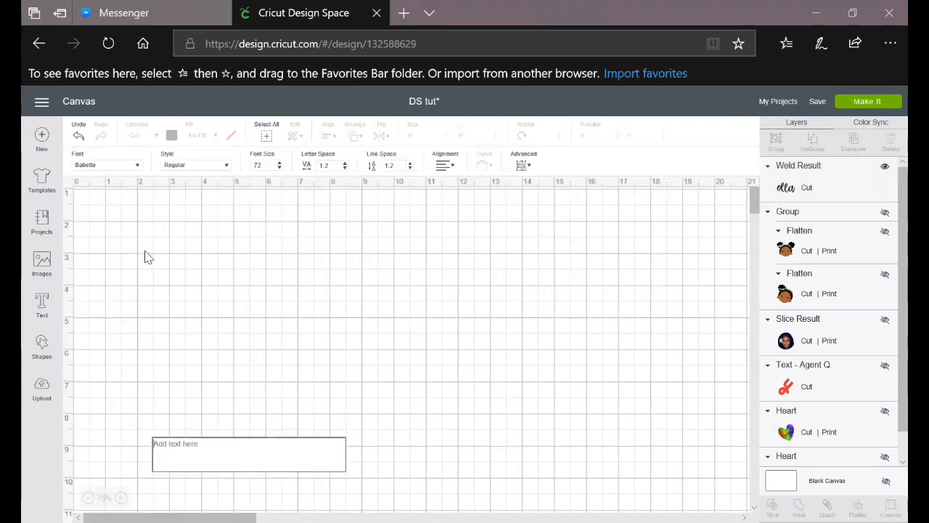
click(112, 165)
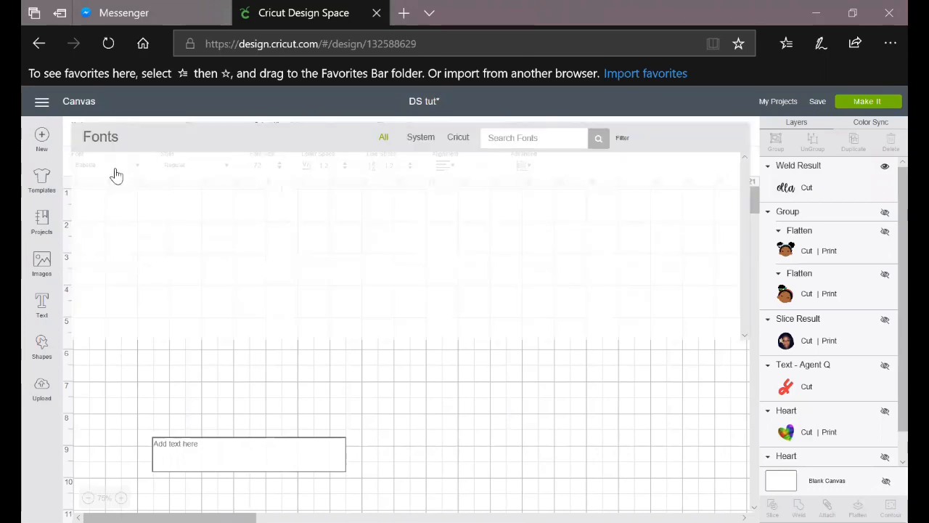
click(528, 141)
text(water)
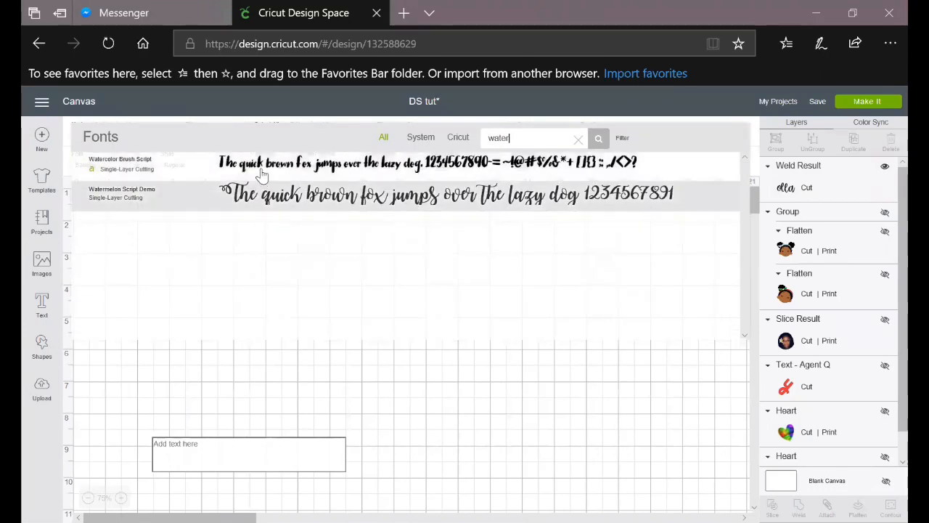
click(257, 200)
text(h)
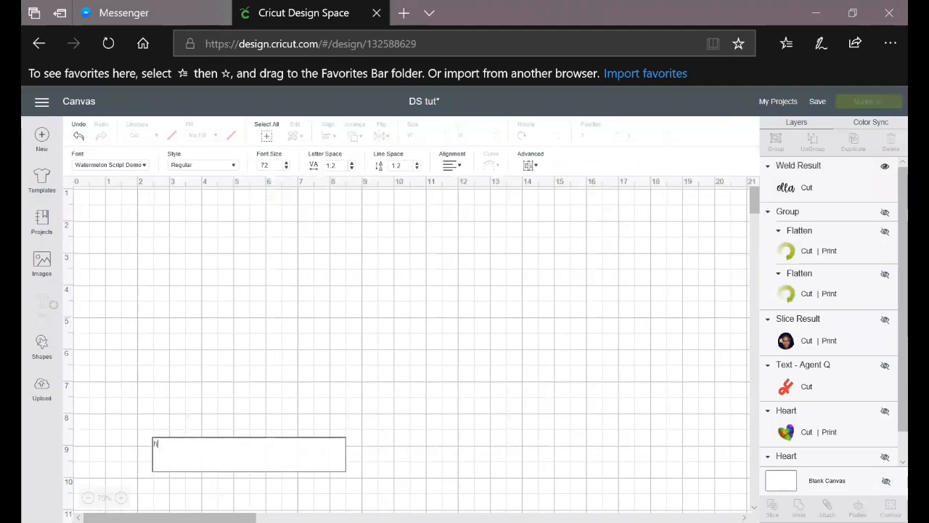
click(494, 374)
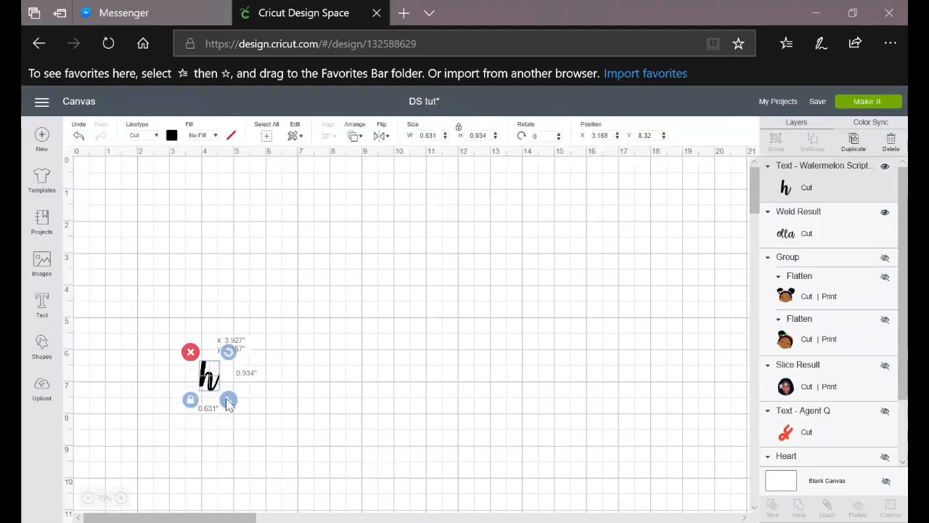
Step: Replace the Watermelon Script Demo letter with a capital H
click(418, 304)
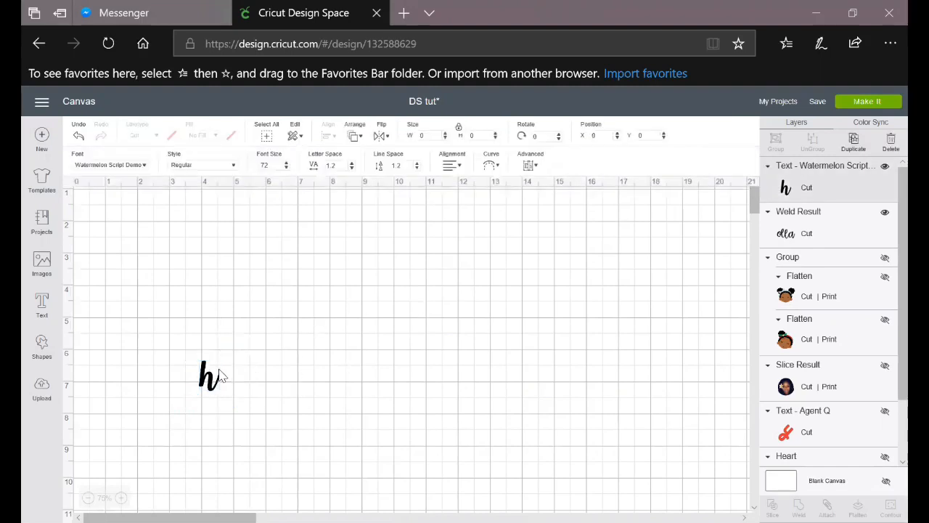
double_click(245, 378)
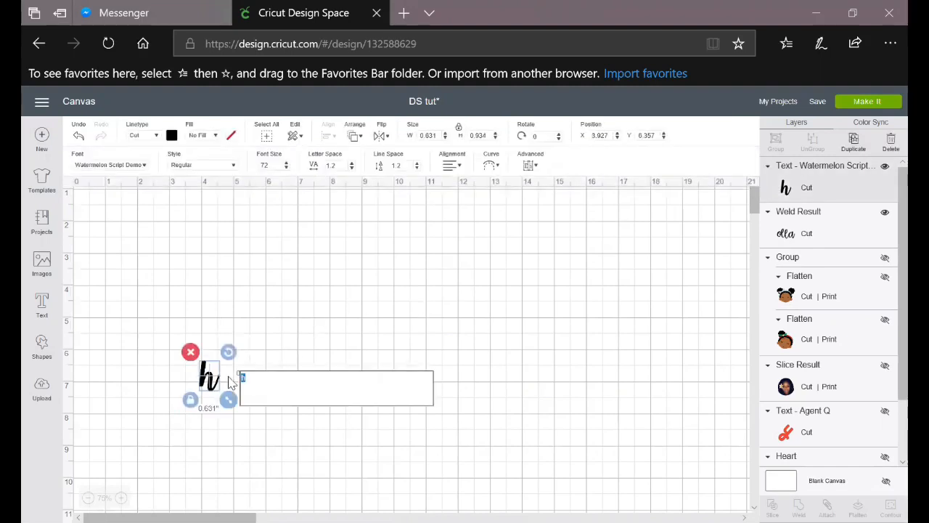
text(H)
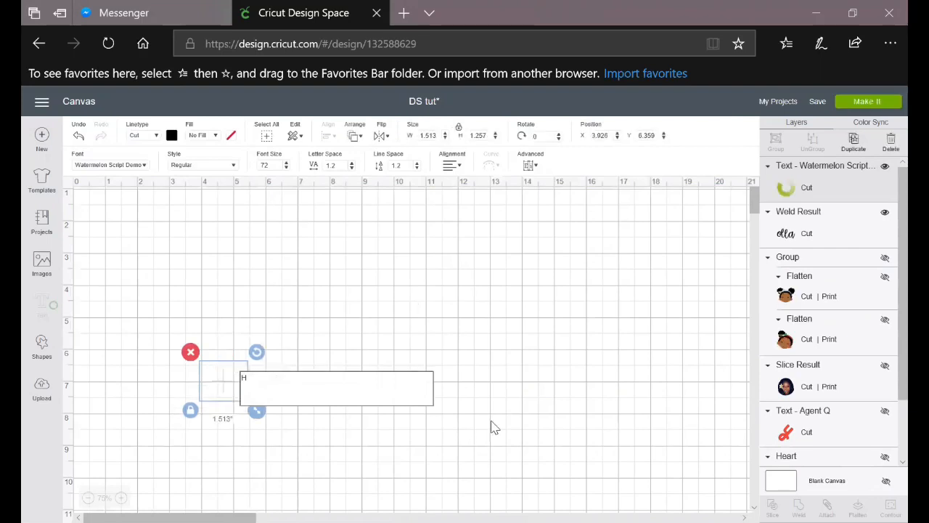
scroll(417, 335, down, 3)
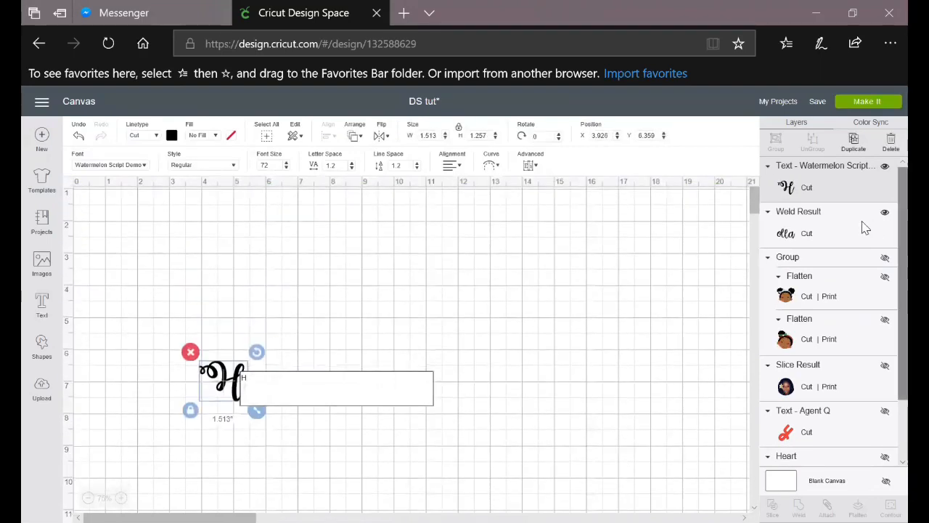
Step: Toggle the visibility of the welded olla off and on, and move it up to the canvas's upper edge at Y 0
click(884, 214)
click(884, 214)
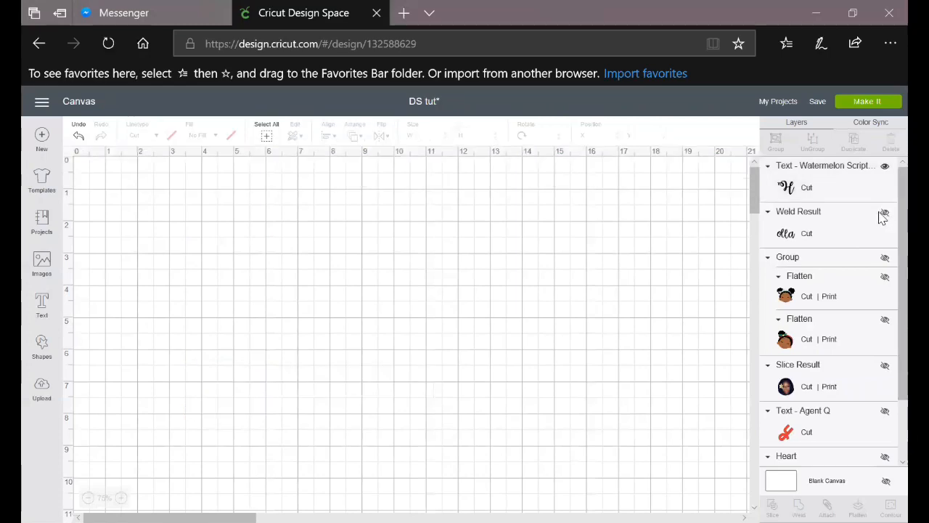
drag(526, 332, 519, 240)
scroll(536, 195, up, 5)
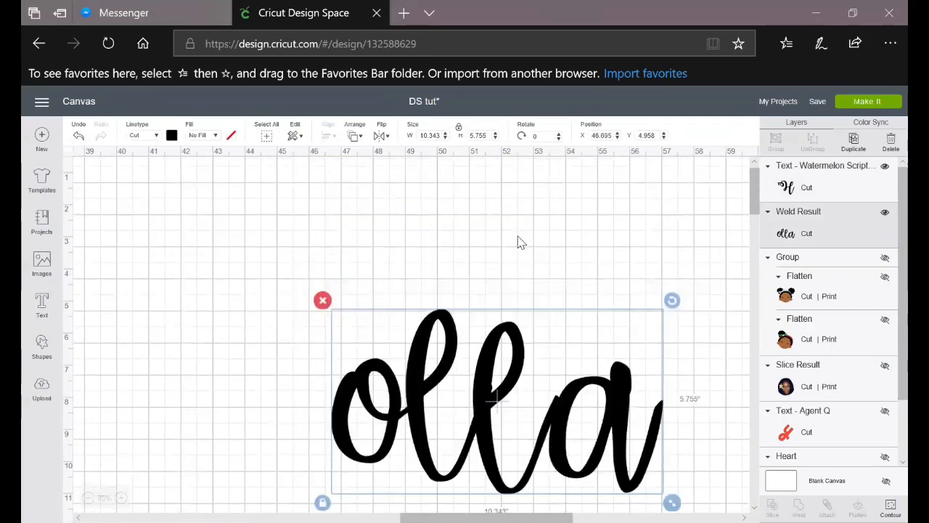
drag(372, 272, 396, 218)
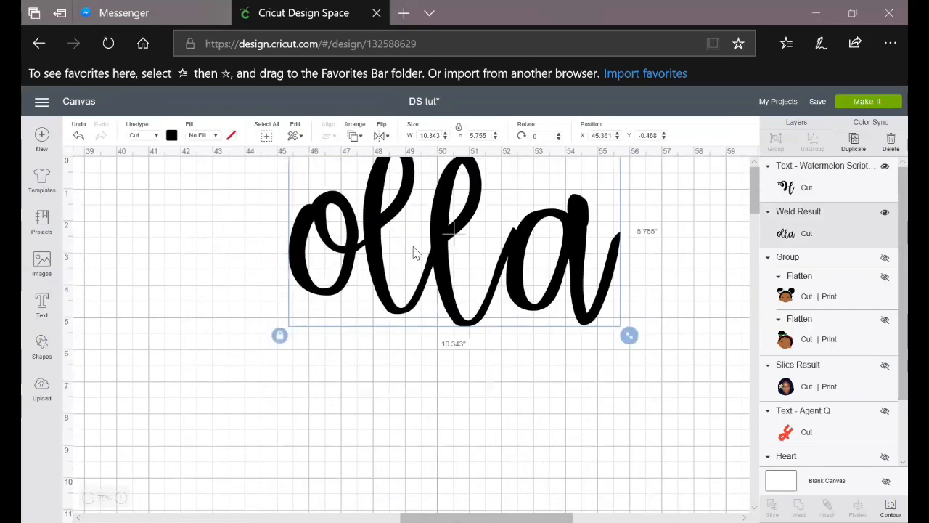
Step: Enlarge the H to about 10.7 by 8.9 inches and place olla against it to spell Holla
scroll(425, 272, down, 5)
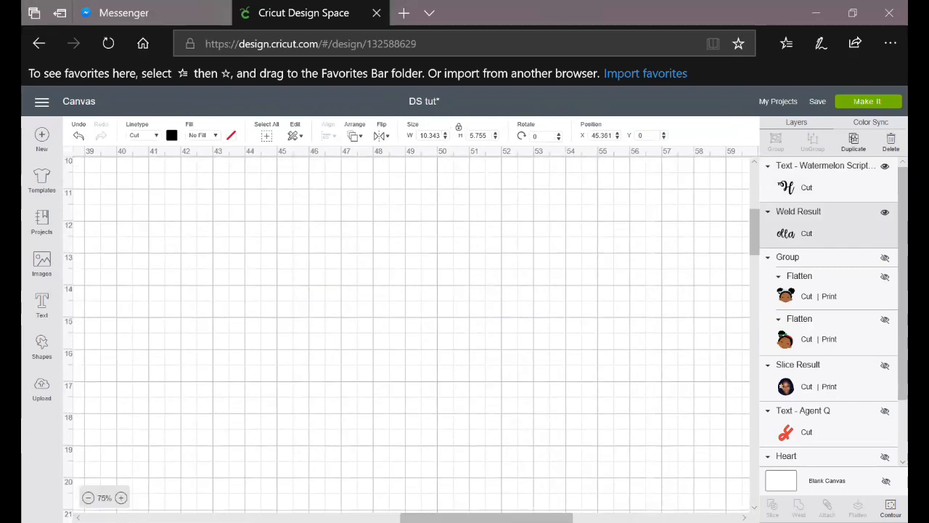
scroll(406, 330, down, 1)
scroll(317, 425, down, 1)
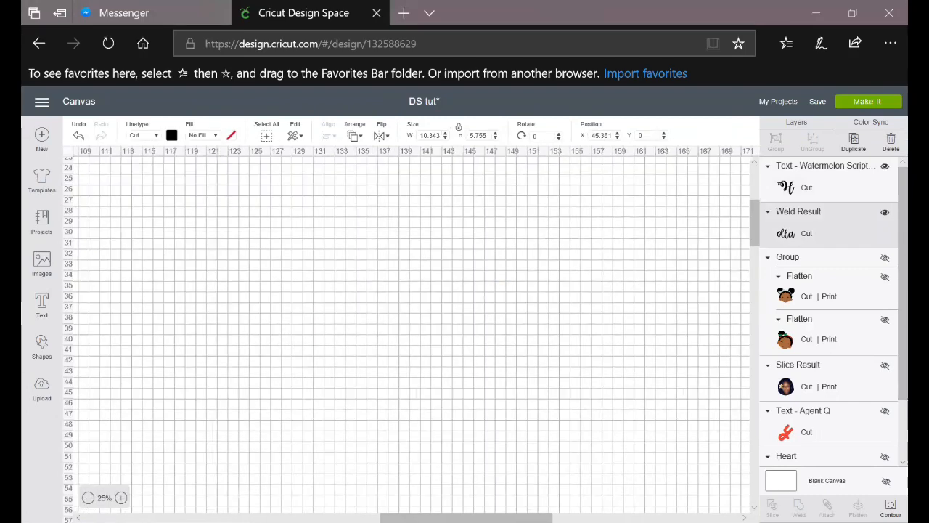
scroll(317, 425, up, 5)
scroll(382, 338, down, 2)
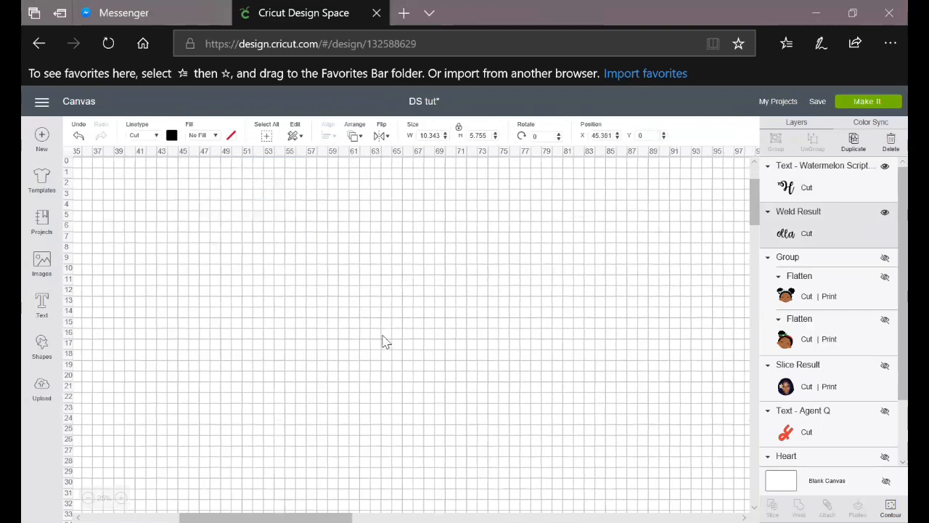
scroll(382, 342, up, 1)
drag(265, 517, 169, 517)
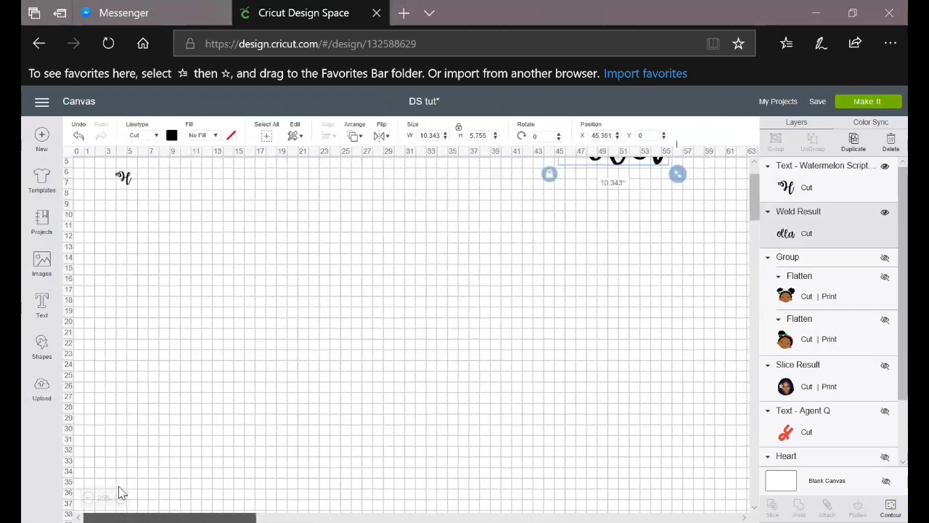
scroll(118, 209, up, 2)
drag(281, 231, 539, 211)
drag(448, 216, 545, 255)
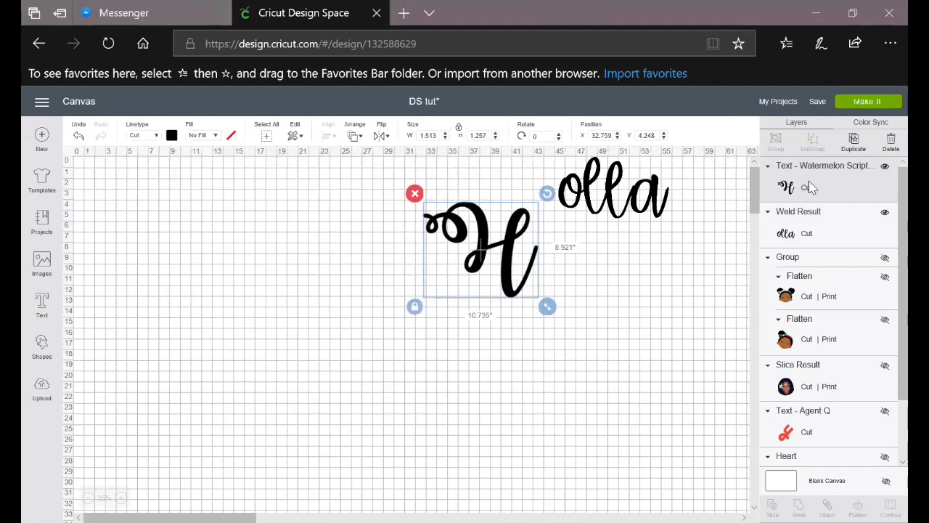
drag(593, 206, 571, 303)
click(615, 371)
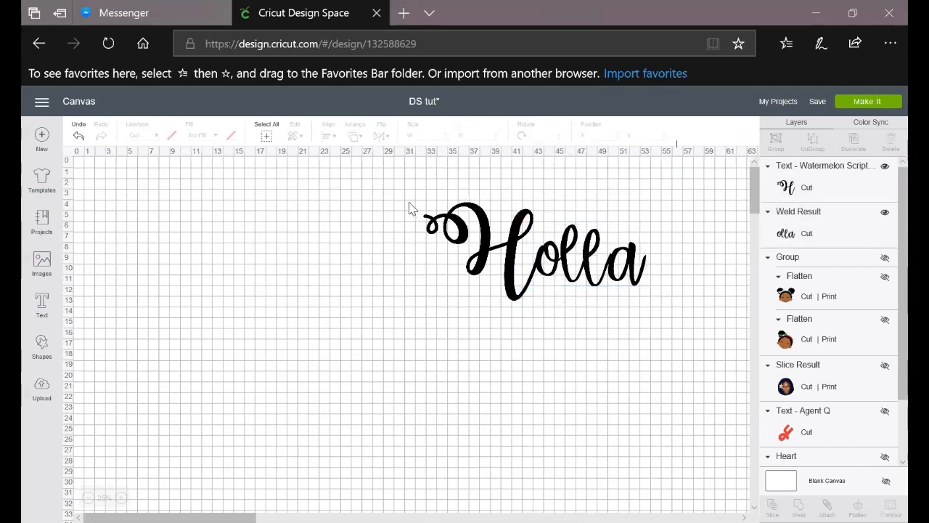
Step: Weld the H and olla into one Holla shape and reposition it at about X 36.98, Y 3.80 inches
drag(404, 186, 626, 406)
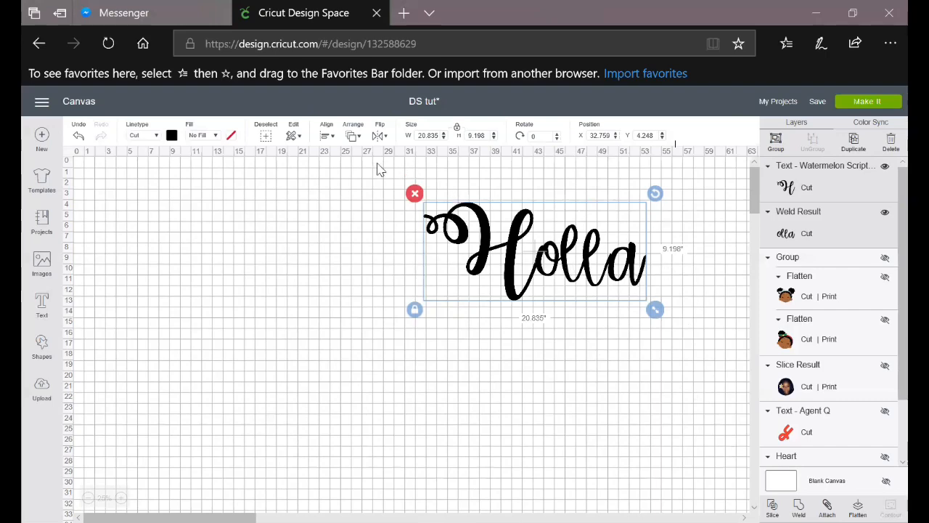
click(386, 202)
drag(400, 179, 651, 310)
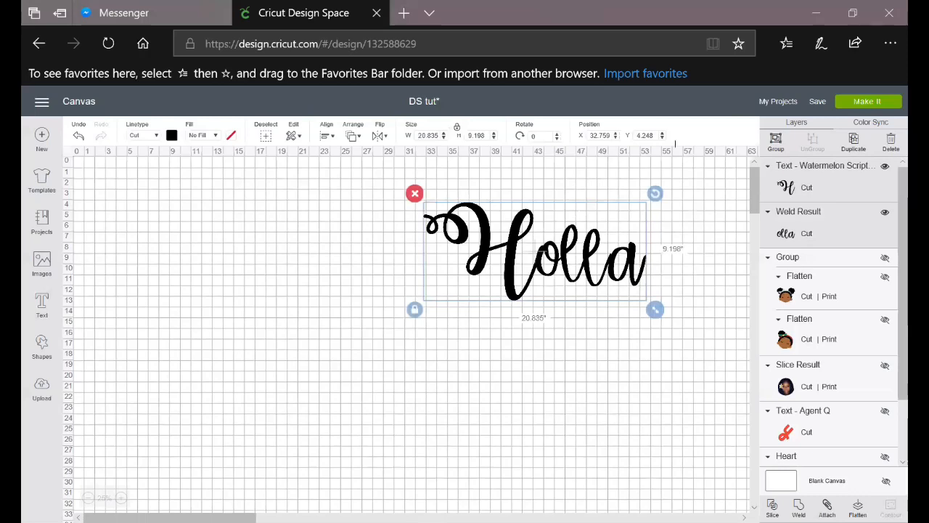
key(Delete)
key(ctrl+z)
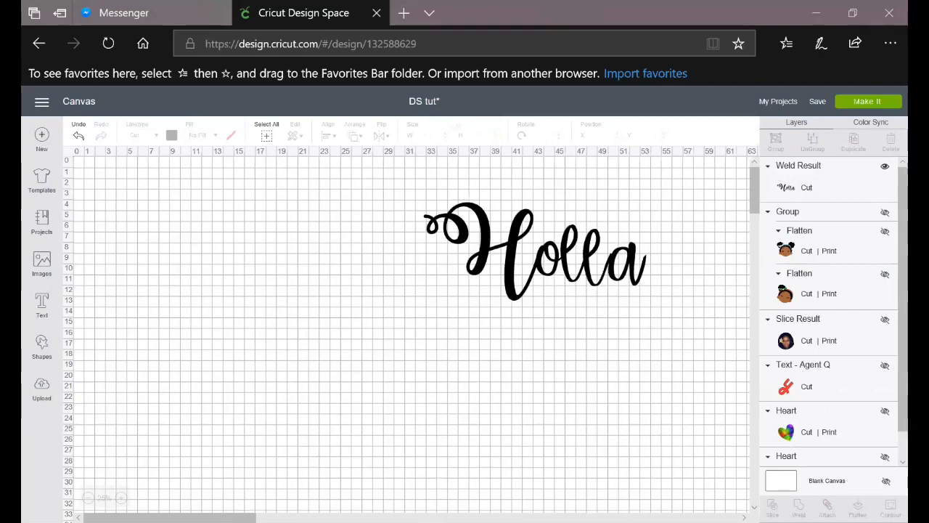
click(541, 259)
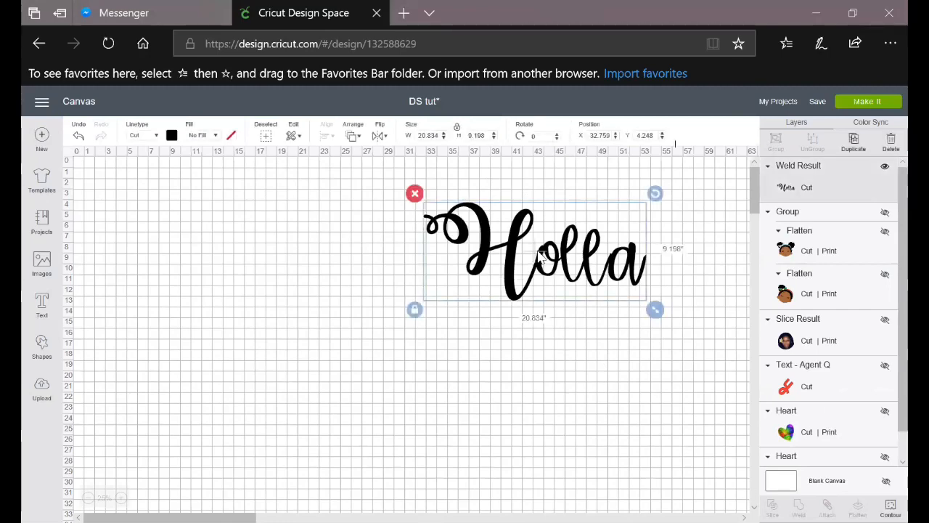
drag(541, 258, 585, 254)
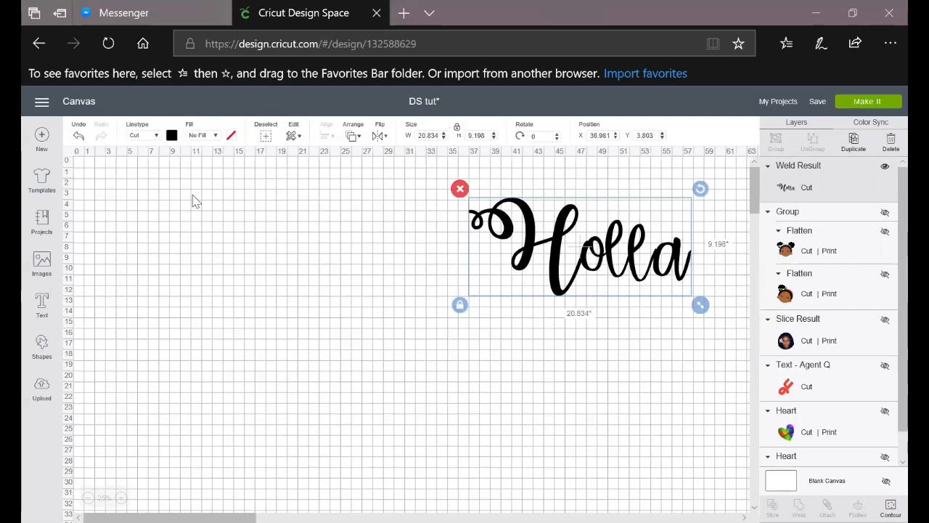
Step: Clear the old black history keyword and search the image library for rounded square
click(49, 252)
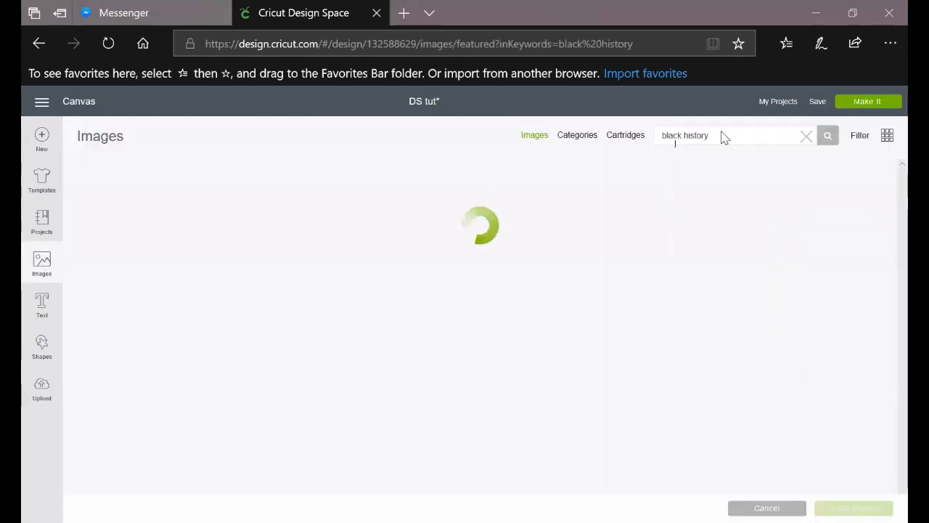
click(807, 139)
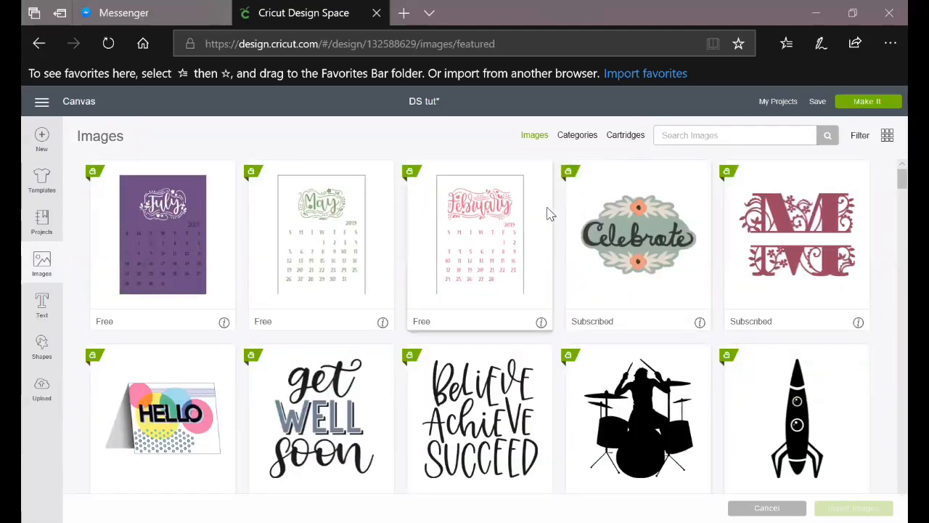
click(699, 138)
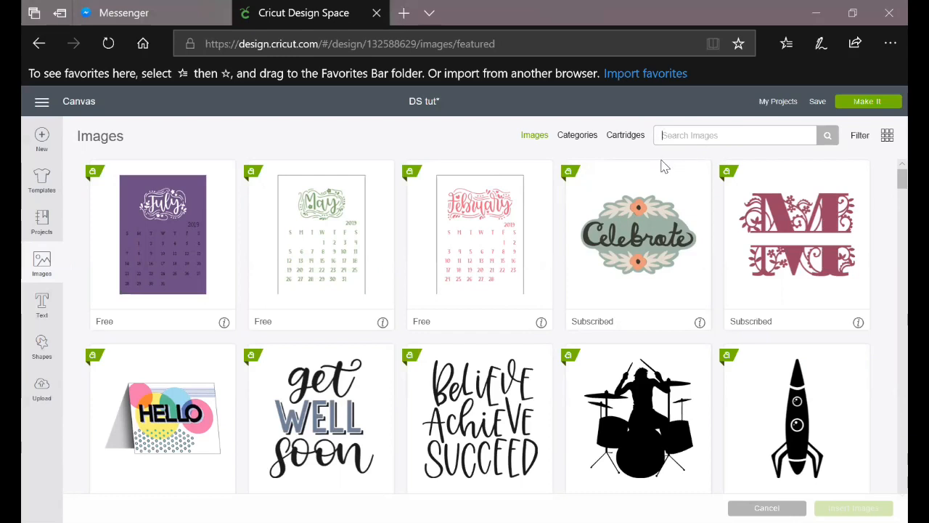
text(rounded square)
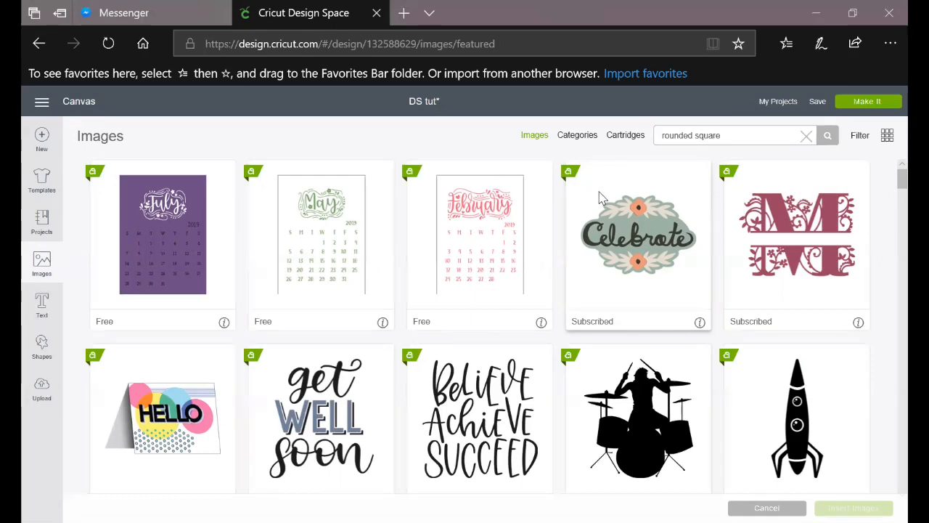
key(Return)
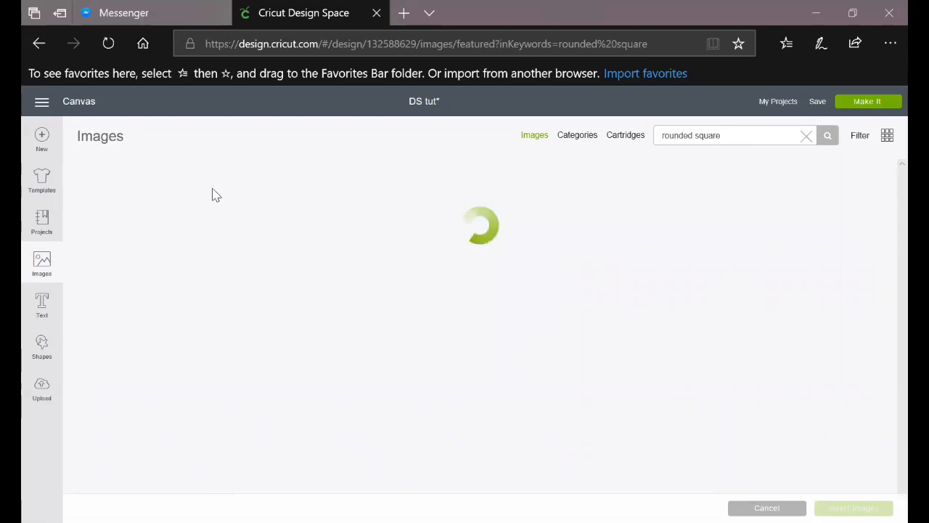
Step: Insert the Square Clock image, enlarge it to about 17.4 inches square and place it beside the Holla text
scroll(272, 227, down, 3)
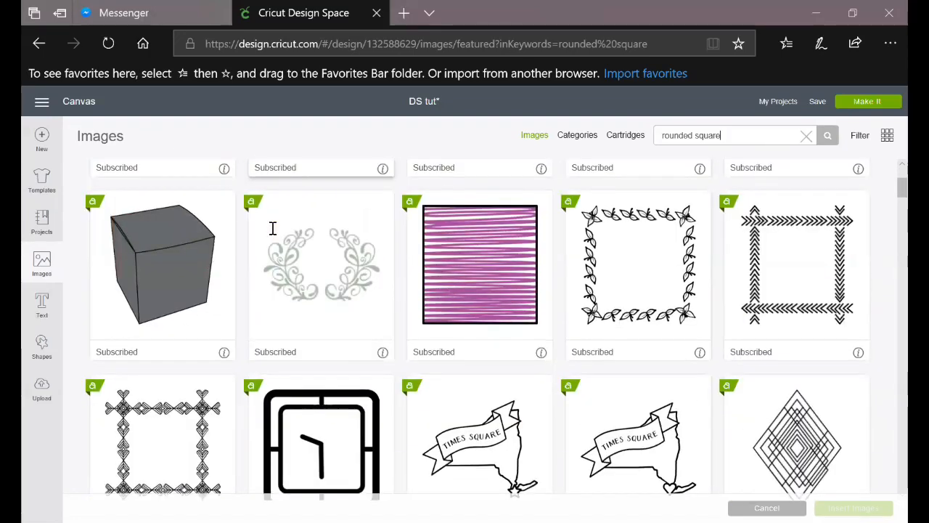
scroll(273, 229, down, 3)
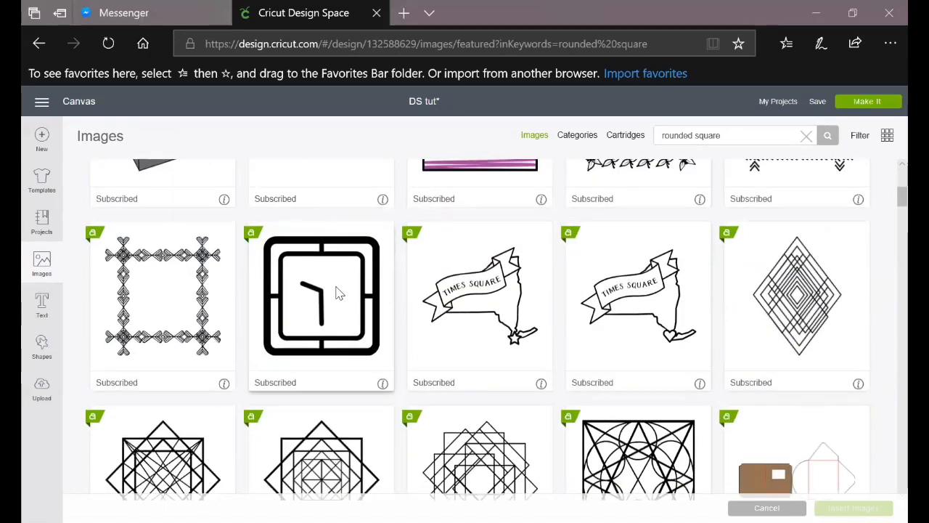
click(338, 292)
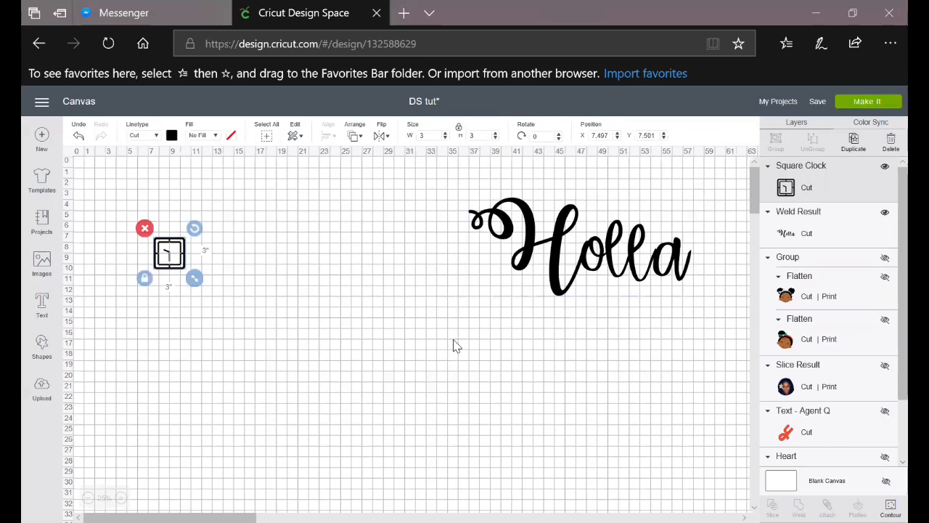
drag(193, 278, 498, 434)
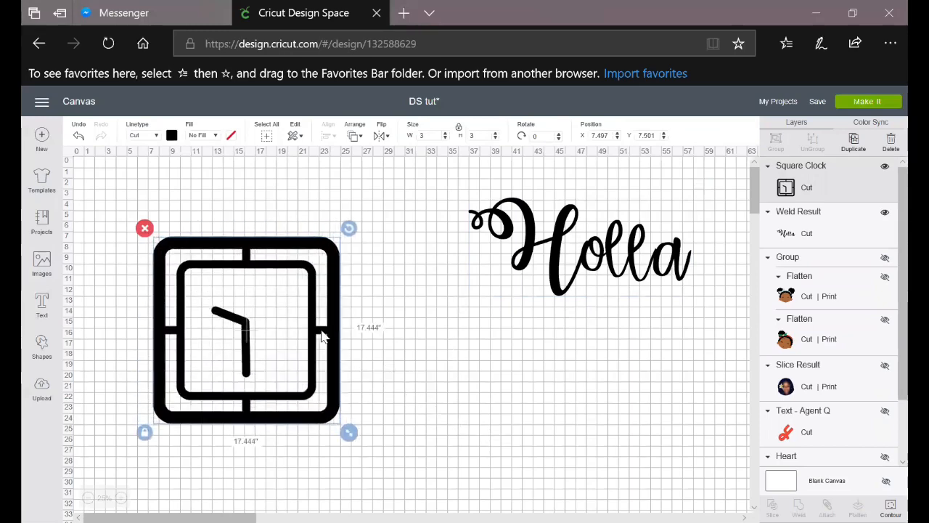
mouse_move(312, 305)
mouse_down()
mouse_move(368, 258)
mouse_move(361, 261)
mouse_up()
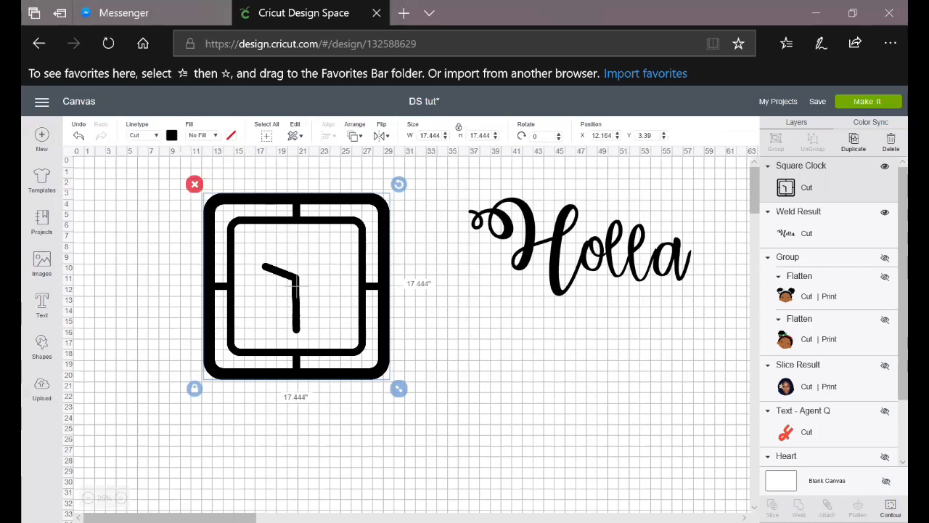
Step: Hide the clock hands and all four corner cutout contours of the Square Clock, making a solid square frame
click(890, 507)
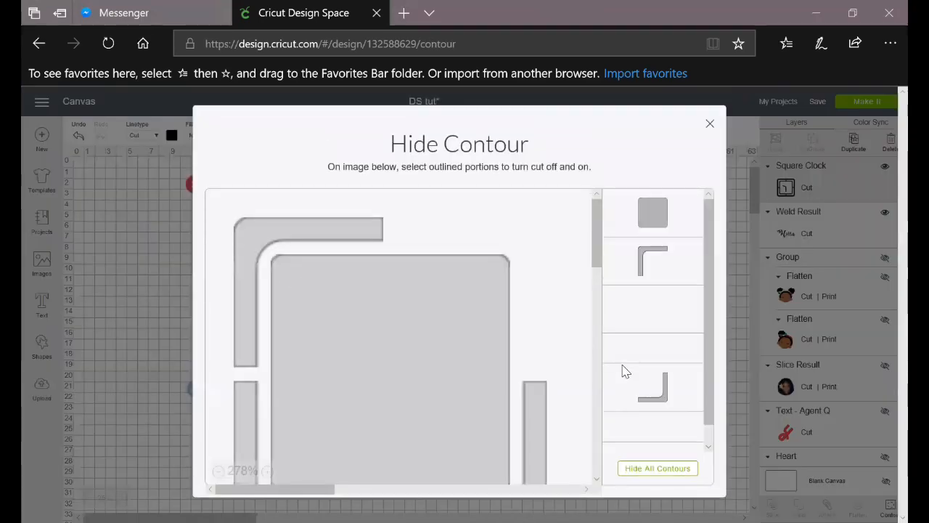
scroll(611, 369, down, 1)
scroll(612, 370, up, 1)
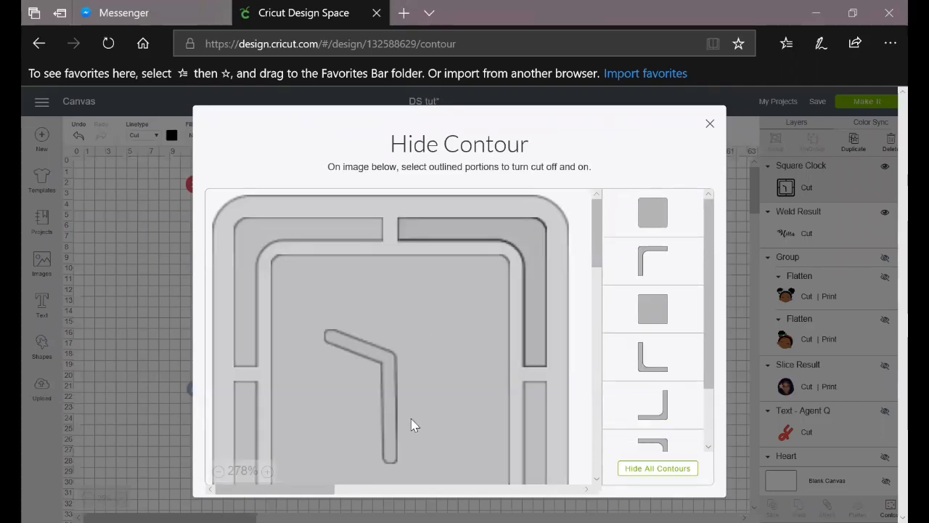
click(411, 418)
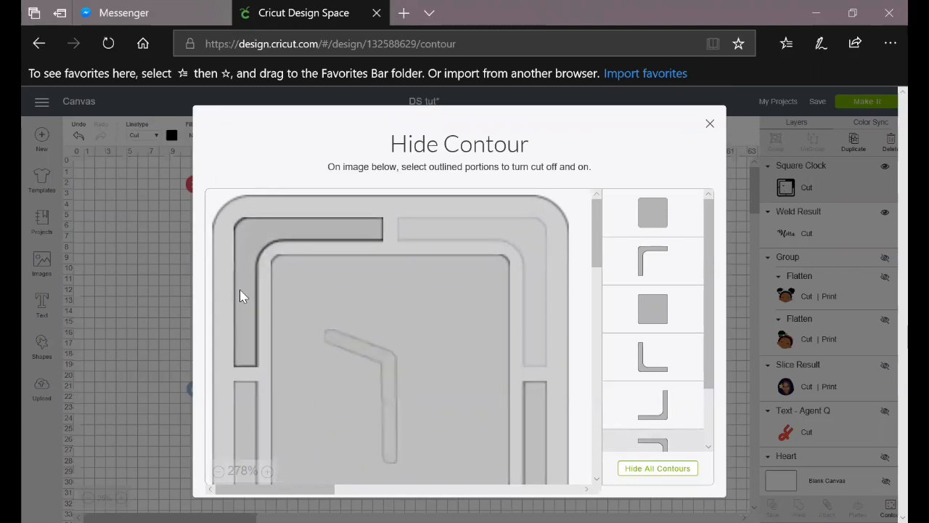
click(261, 362)
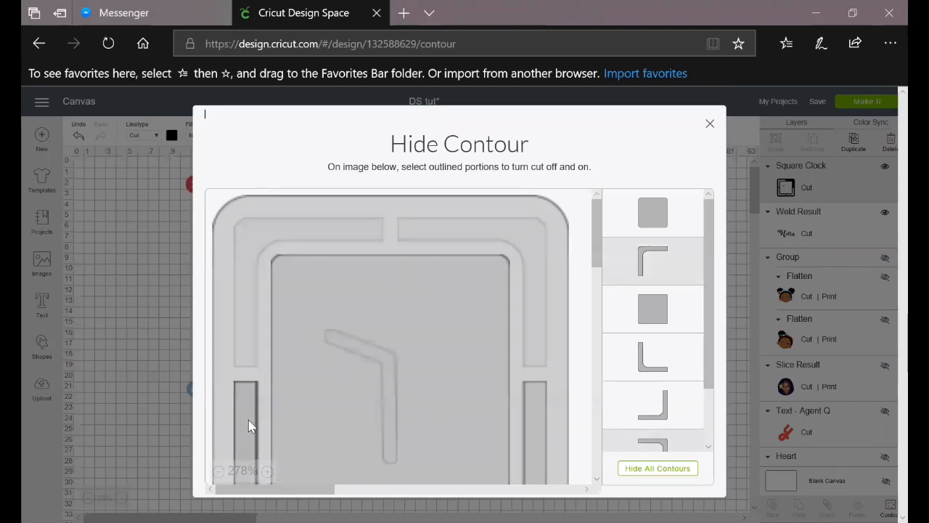
scroll(569, 404, down, 1)
scroll(569, 404, down, 1)
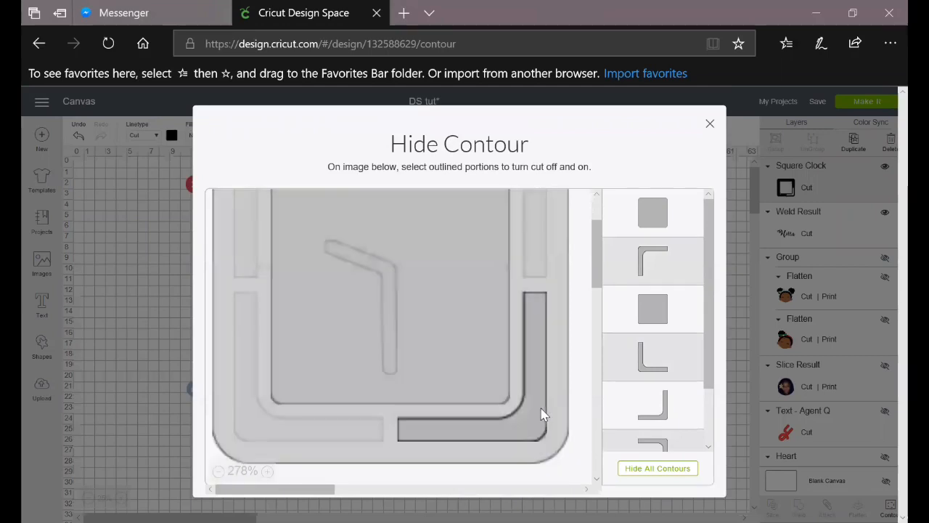
click(541, 411)
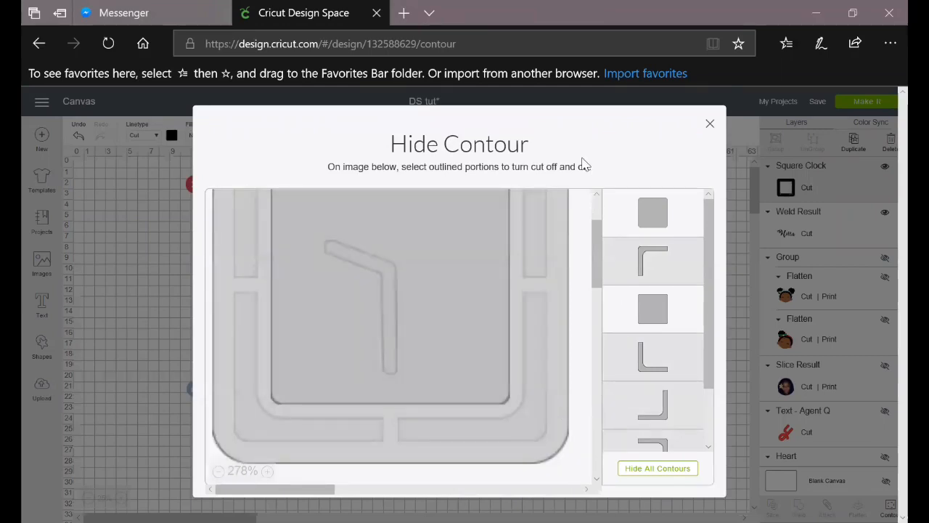
click(710, 124)
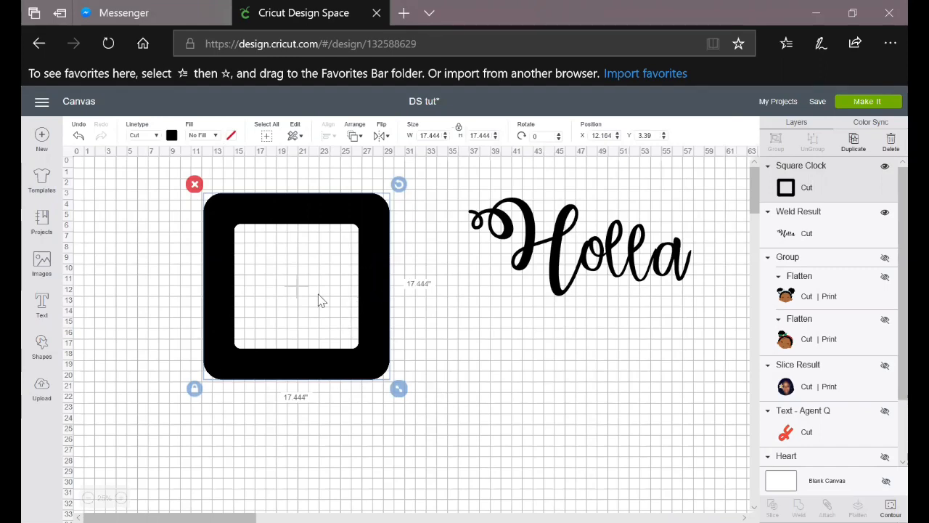
Step: Restore the upper-left and lower-right corner cutout contours of the Square Clock
click(891, 508)
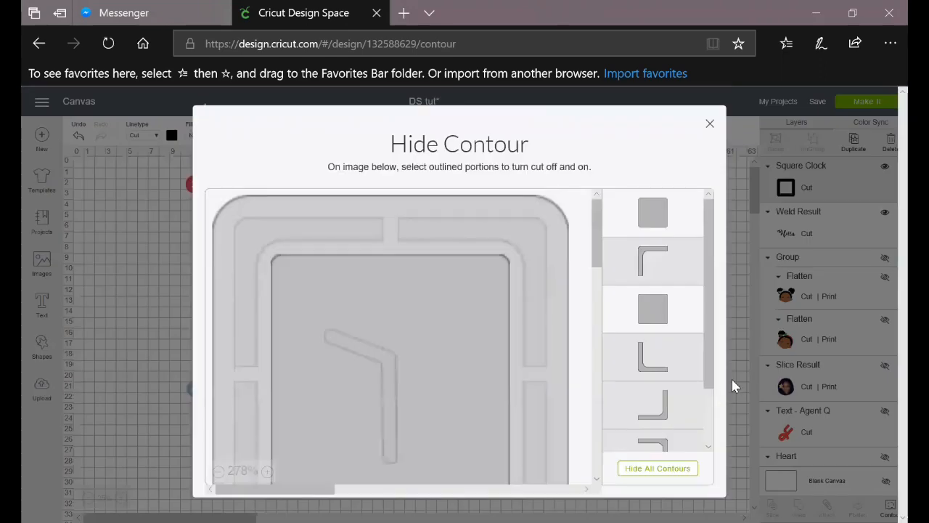
click(667, 260)
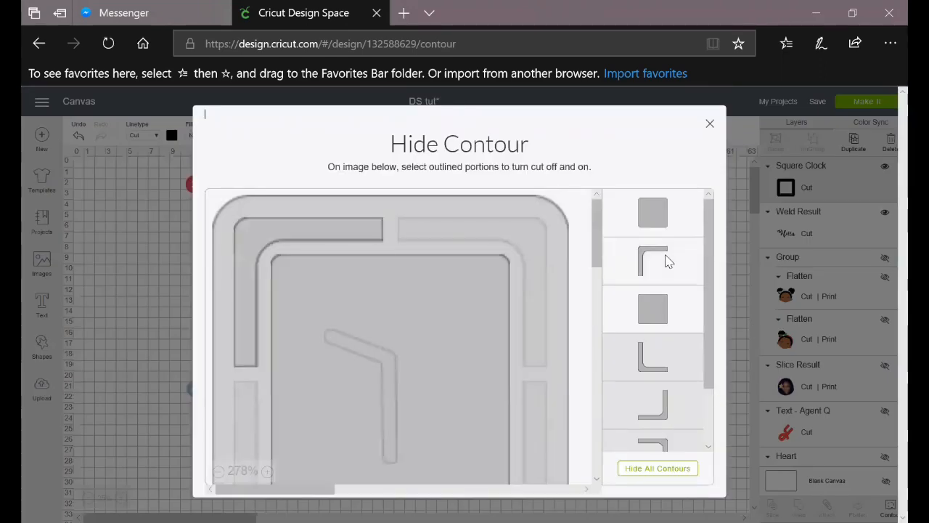
click(669, 406)
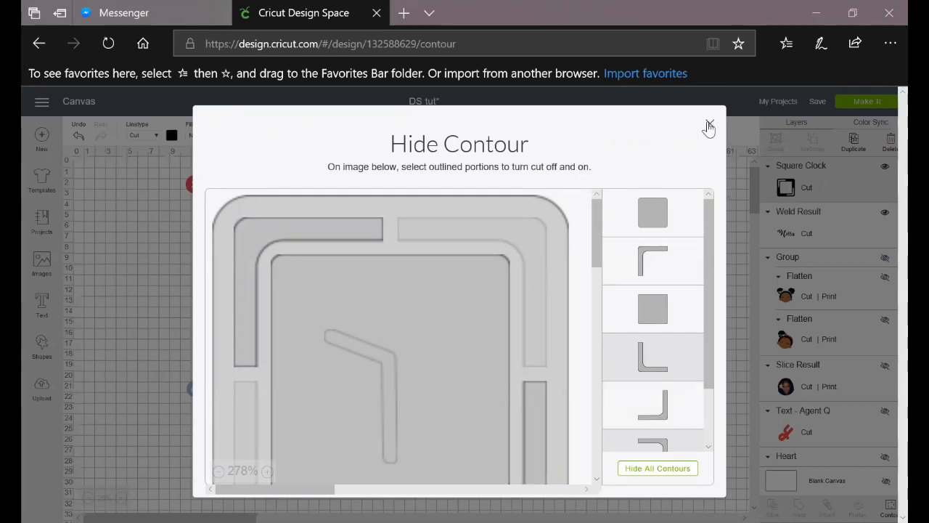
key(Escape)
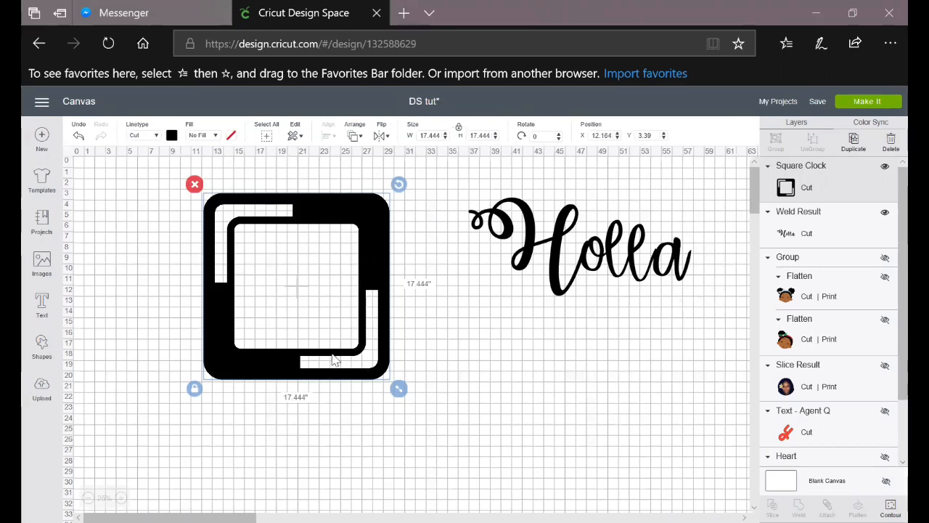
Step: Insert the Times Square, New York image with the star from the rounded square results and enlarge it to about 16.2 by 13.2 inches
click(43, 267)
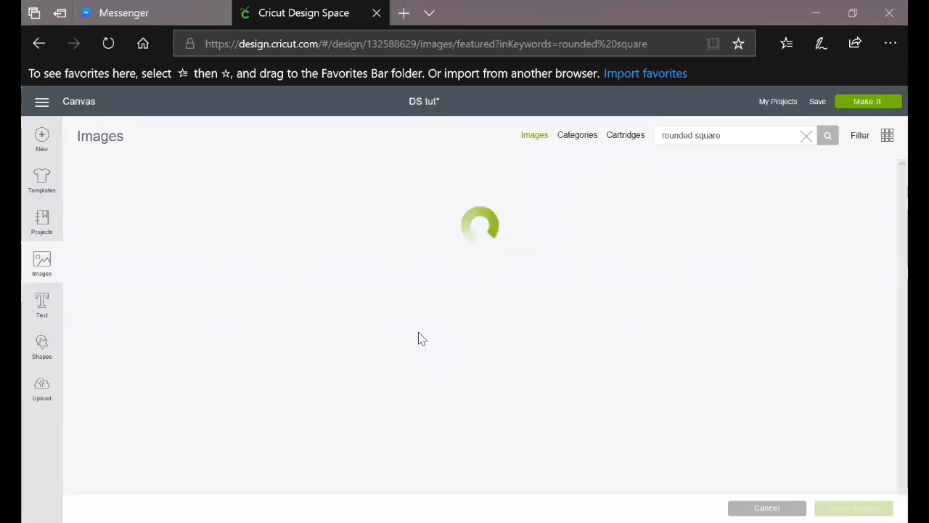
scroll(418, 337, down, 1)
scroll(418, 337, down, 3)
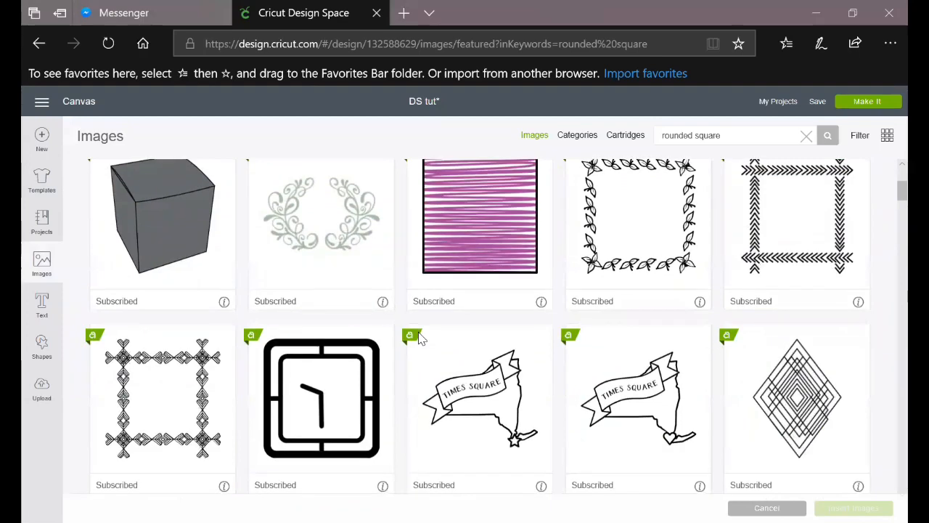
scroll(420, 338, down, 4)
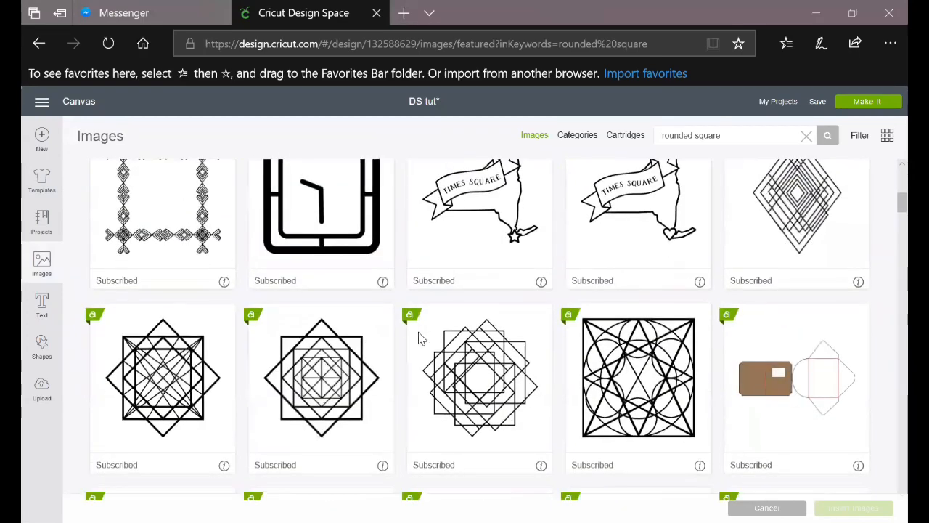
scroll(419, 339, up, 2)
click(506, 300)
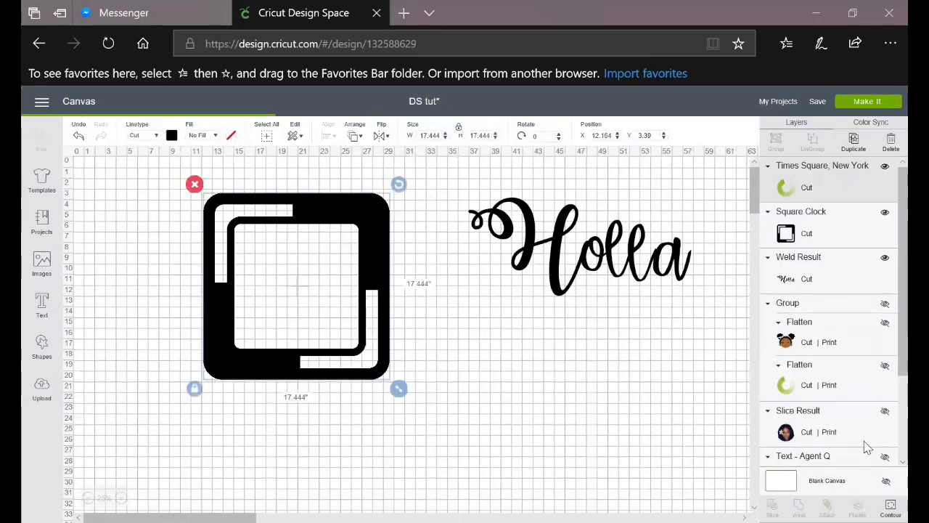
drag(141, 214, 282, 330)
drag(368, 395, 274, 354)
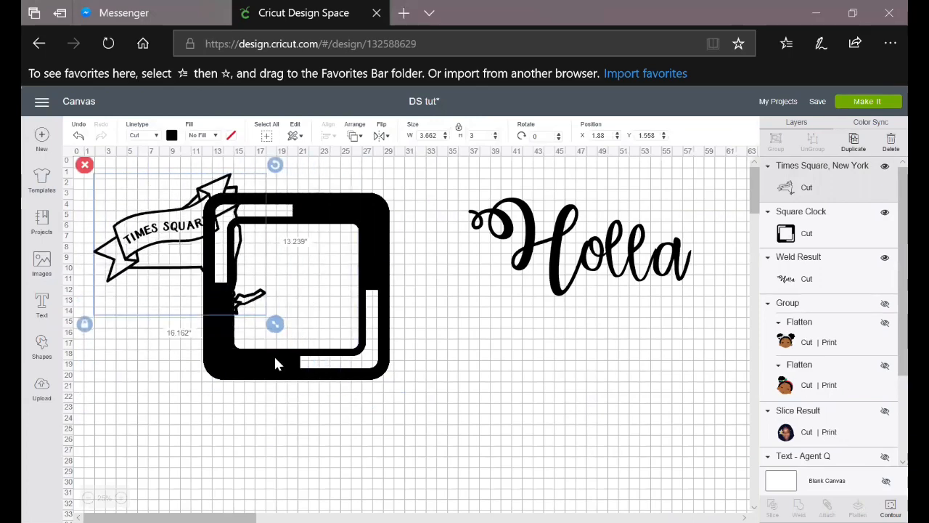
Step: Move the Square Clock below the Holla text to about X 31.8, Y 19.5 inches, closing its contour settings unchanged
drag(368, 229, 588, 405)
drag(516, 459, 506, 455)
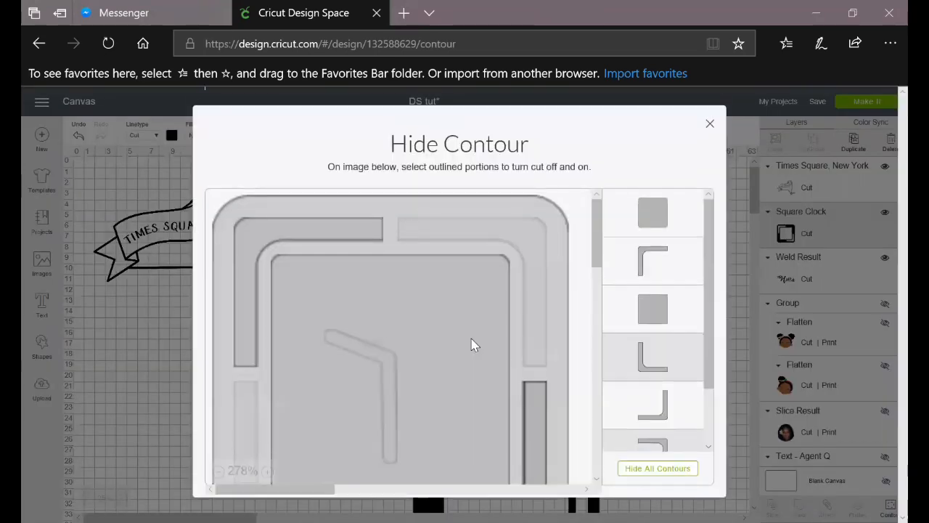
click(710, 124)
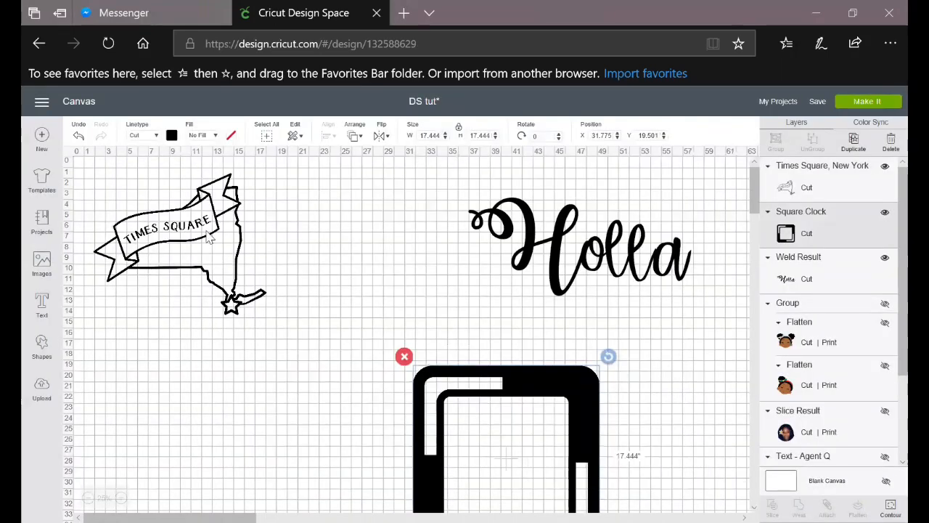
Step: Hide the outer outline contour of the Times Square image and enlarge the image to about 24.1 by 19.6 inches
click(208, 236)
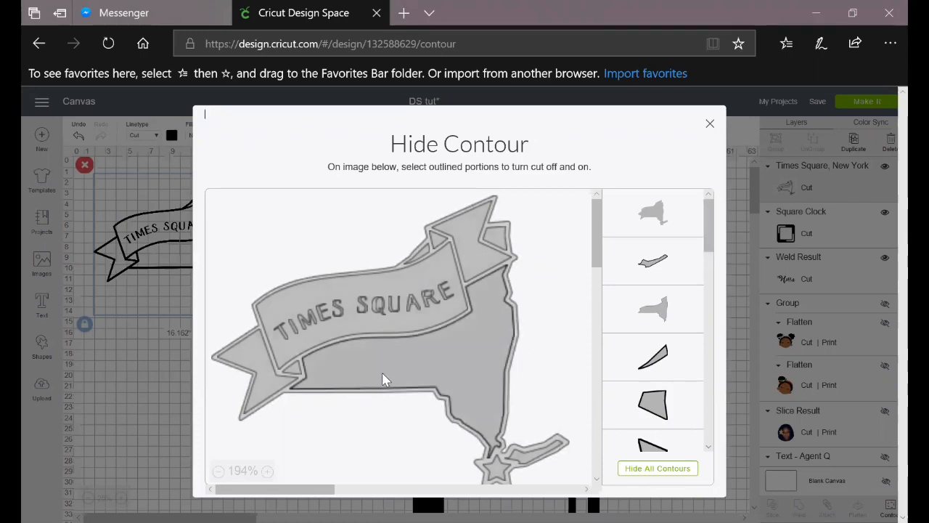
click(397, 426)
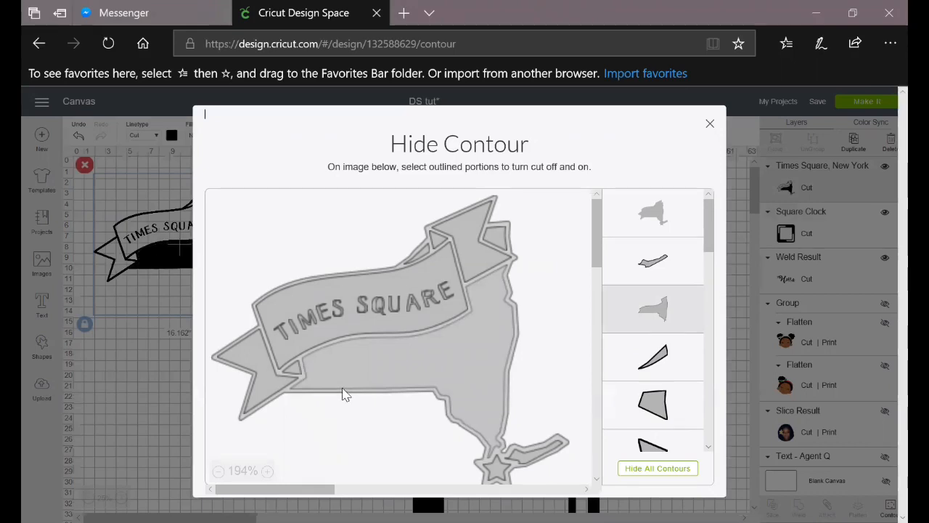
click(409, 398)
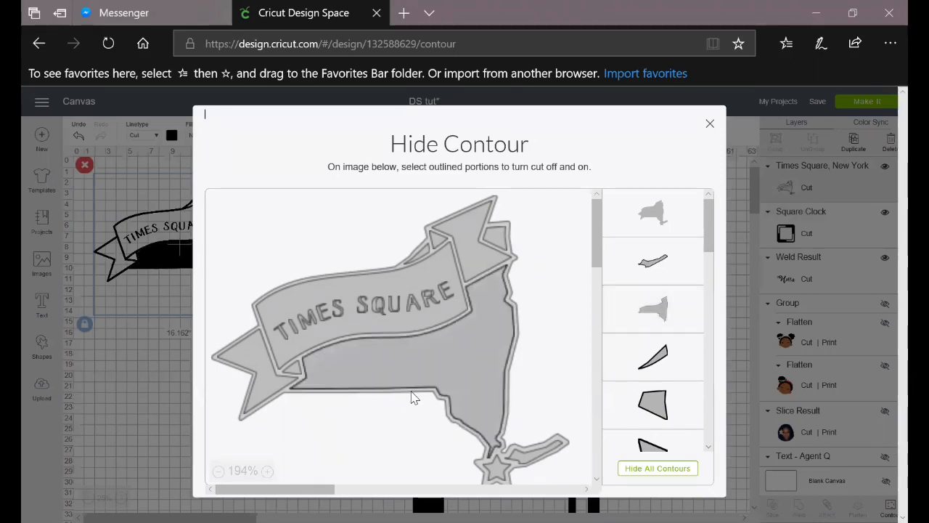
click(521, 330)
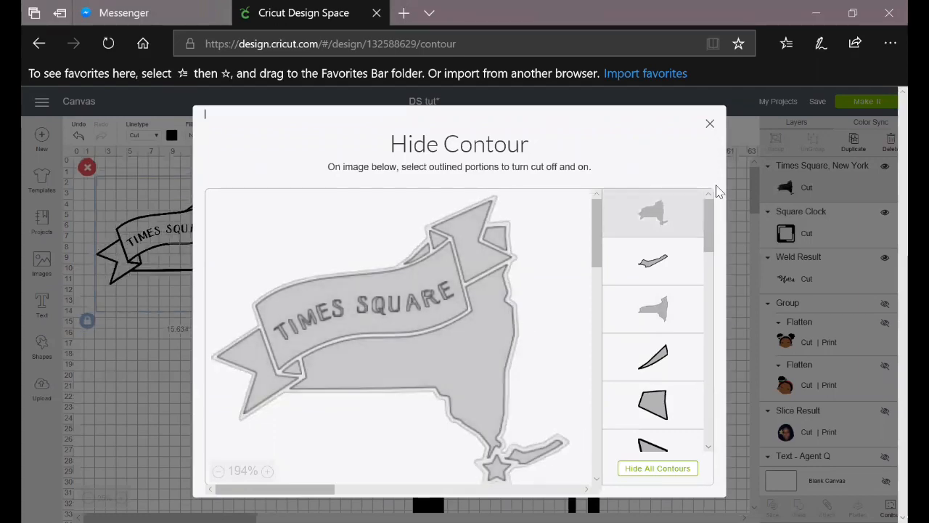
click(708, 123)
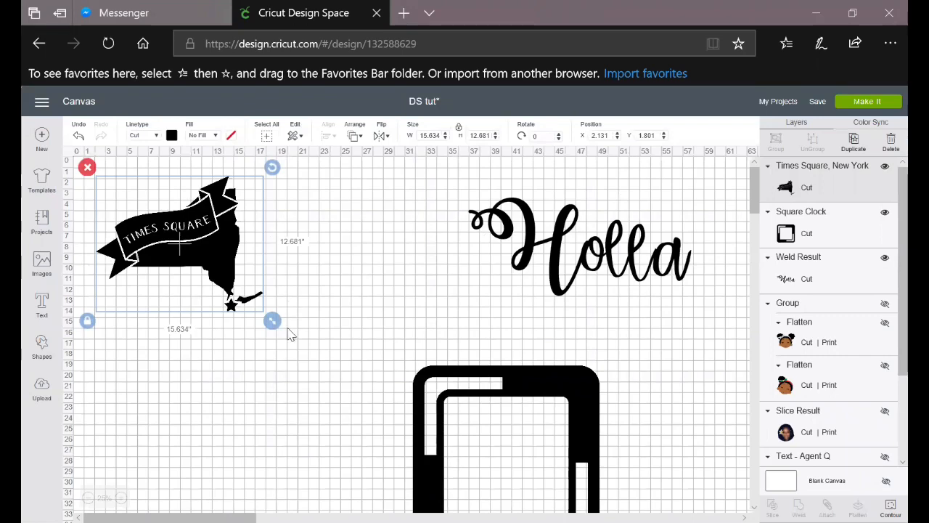
drag(272, 320, 362, 396)
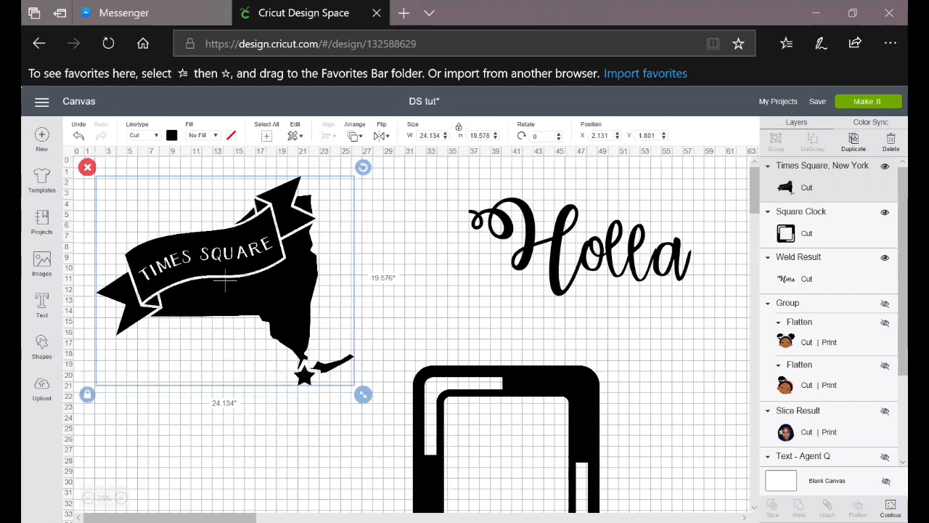
Step: Hide the state body and island contours of the Times Square image and restore its outer outline
click(891, 508)
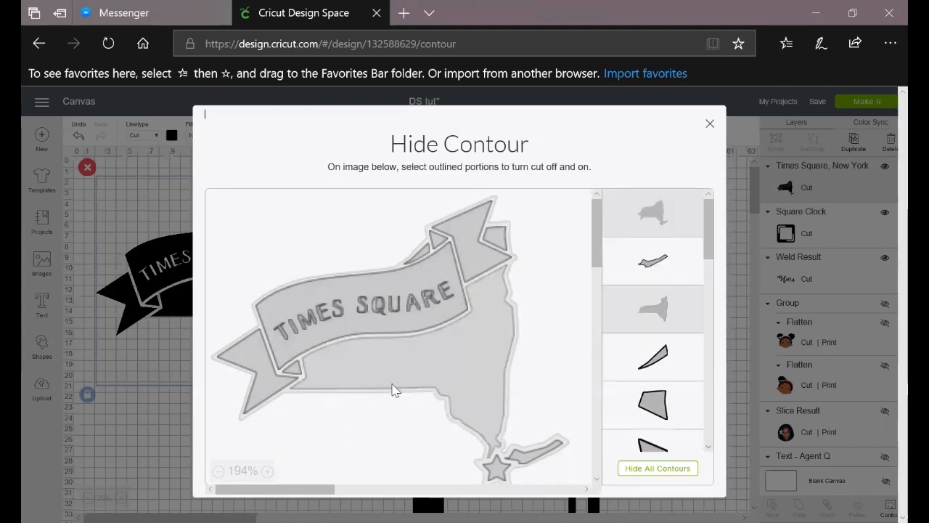
click(452, 388)
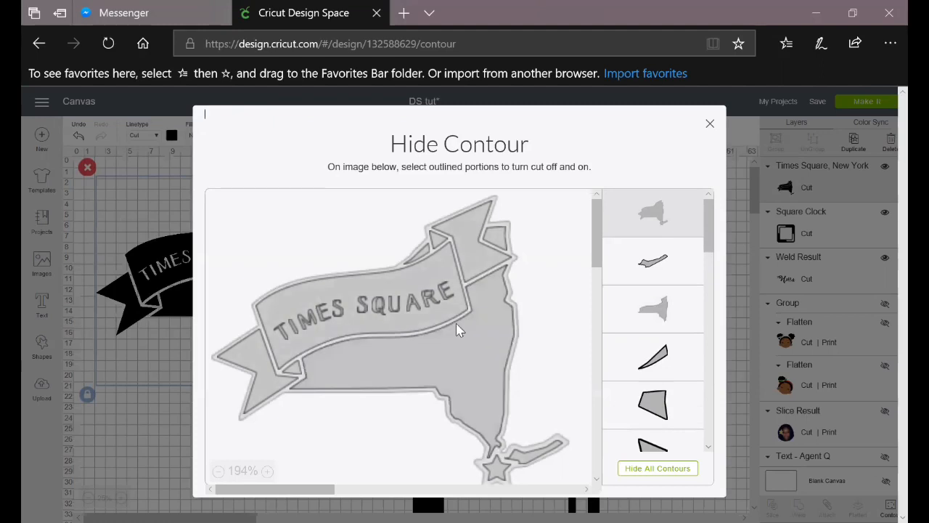
click(485, 343)
click(486, 353)
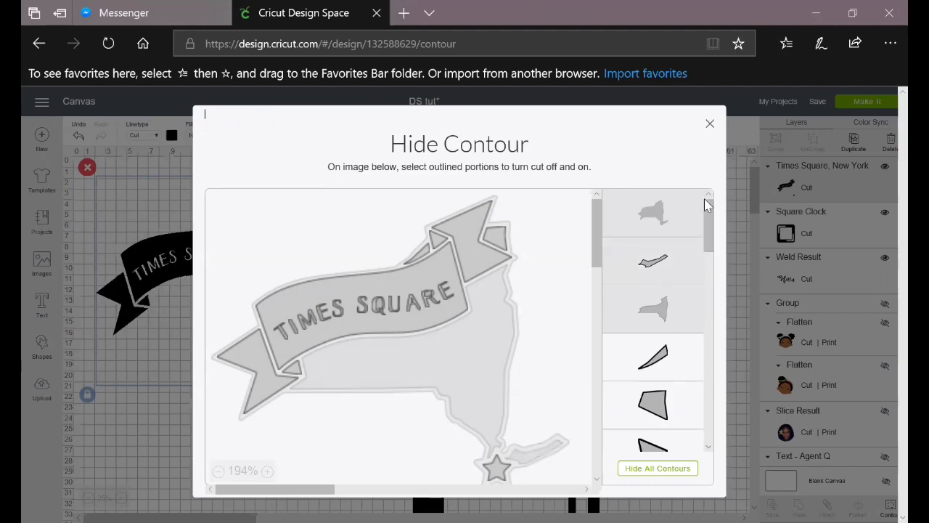
click(698, 209)
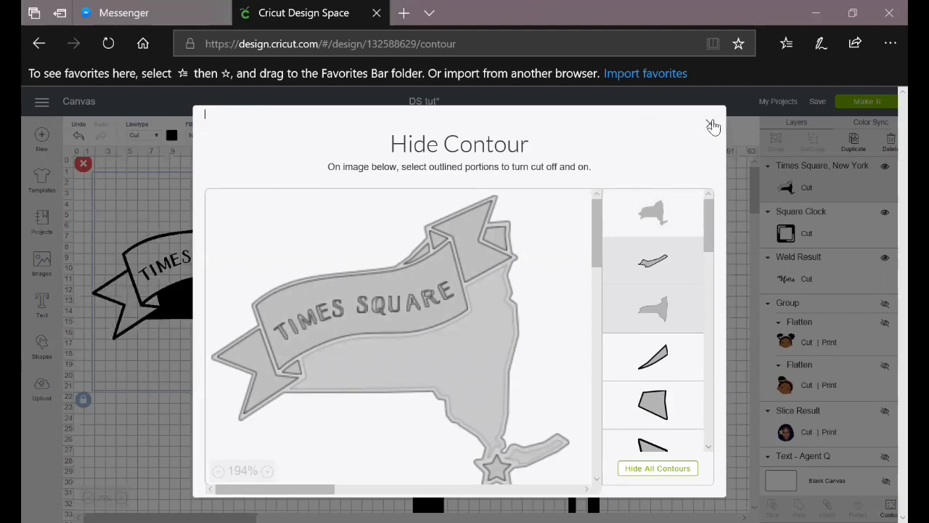
click(711, 125)
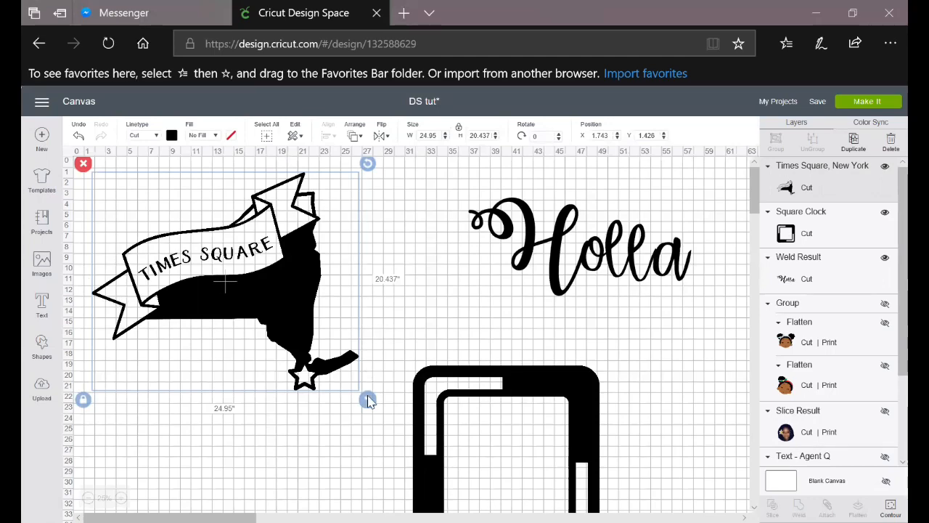
Step: Delete the Times Square image and move the Square Clock to about X 0.66, Y 0 inches
click(84, 164)
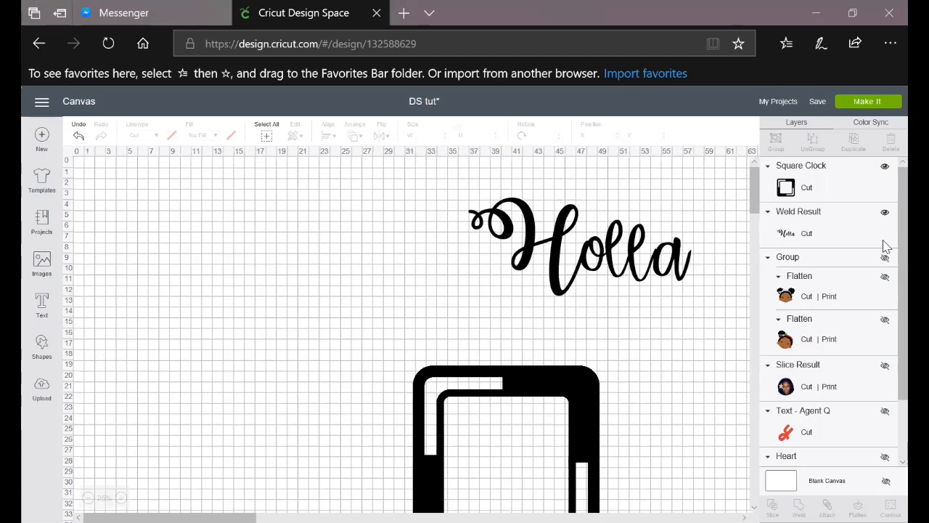
scroll(884, 319, down, 1)
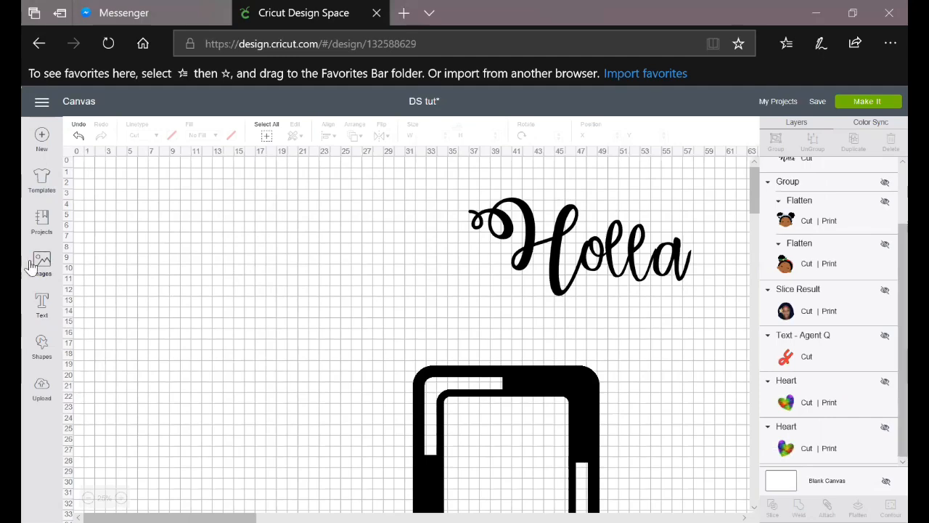
drag(454, 396, 131, 233)
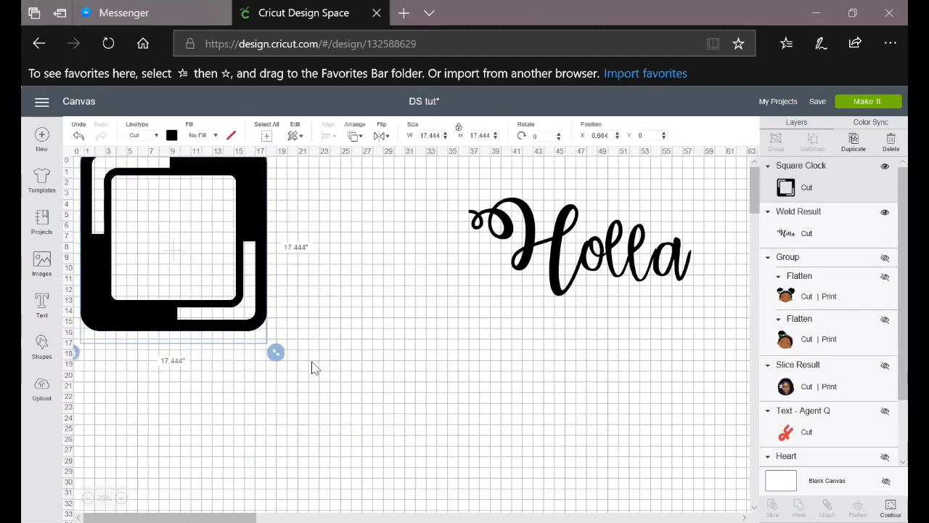